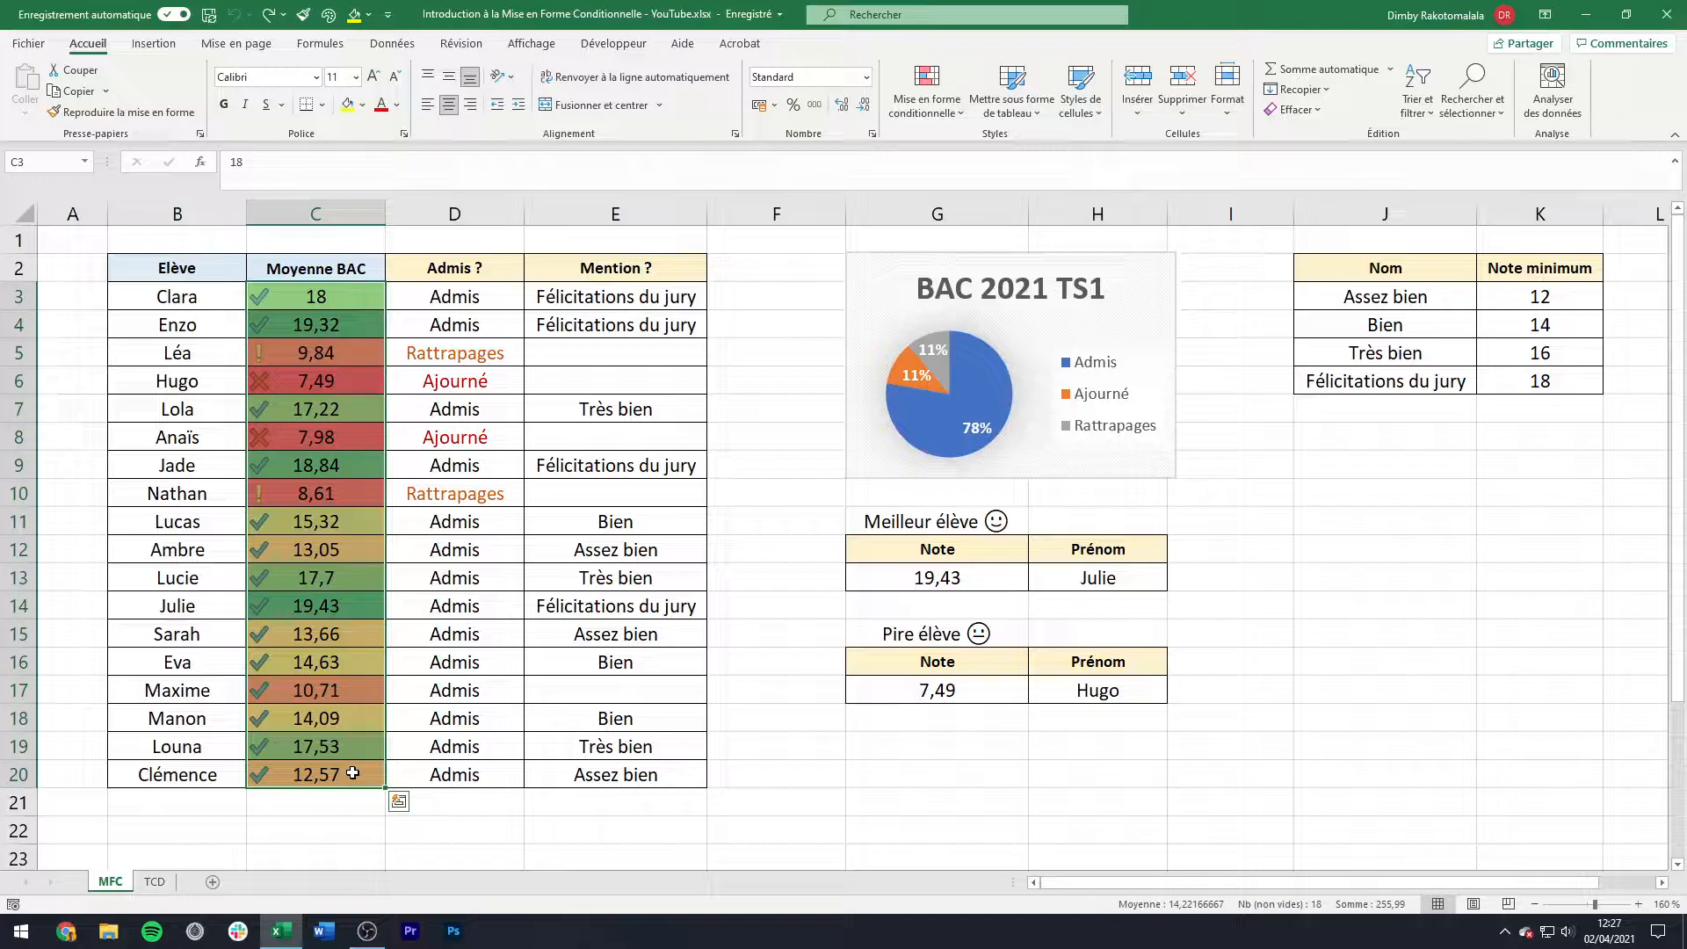
Step: Examine the finished example's averages, Admis and Mention formulas, and the best and worst student tables
click(353, 772)
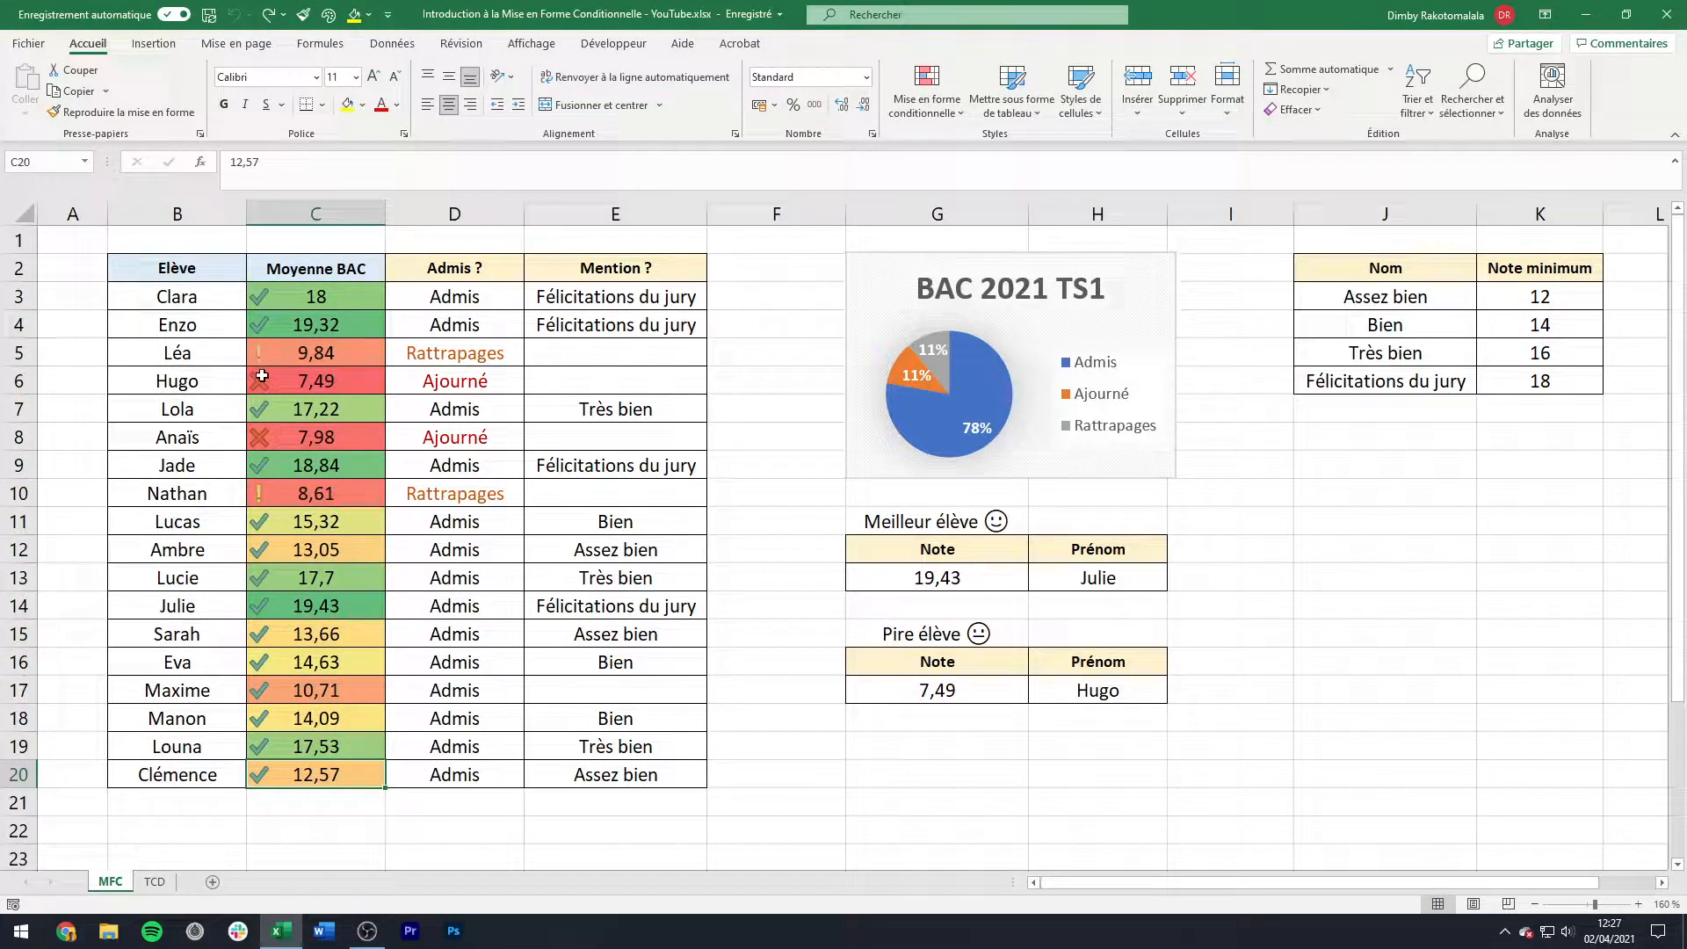
drag(488, 301, 488, 775)
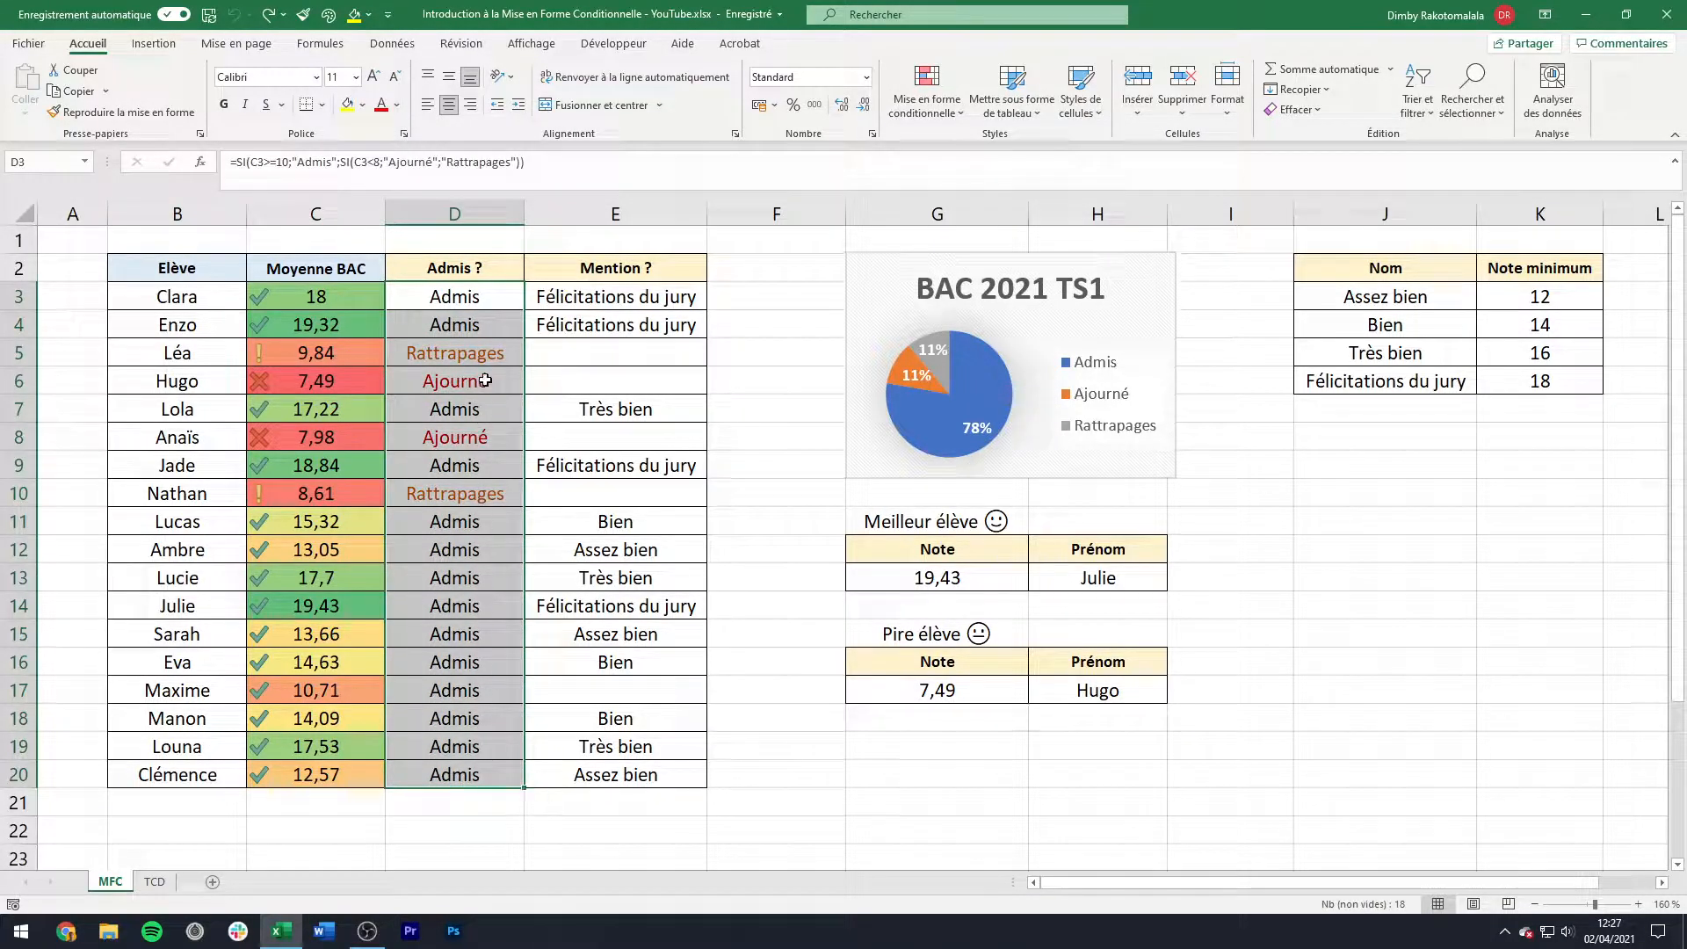
click(502, 350)
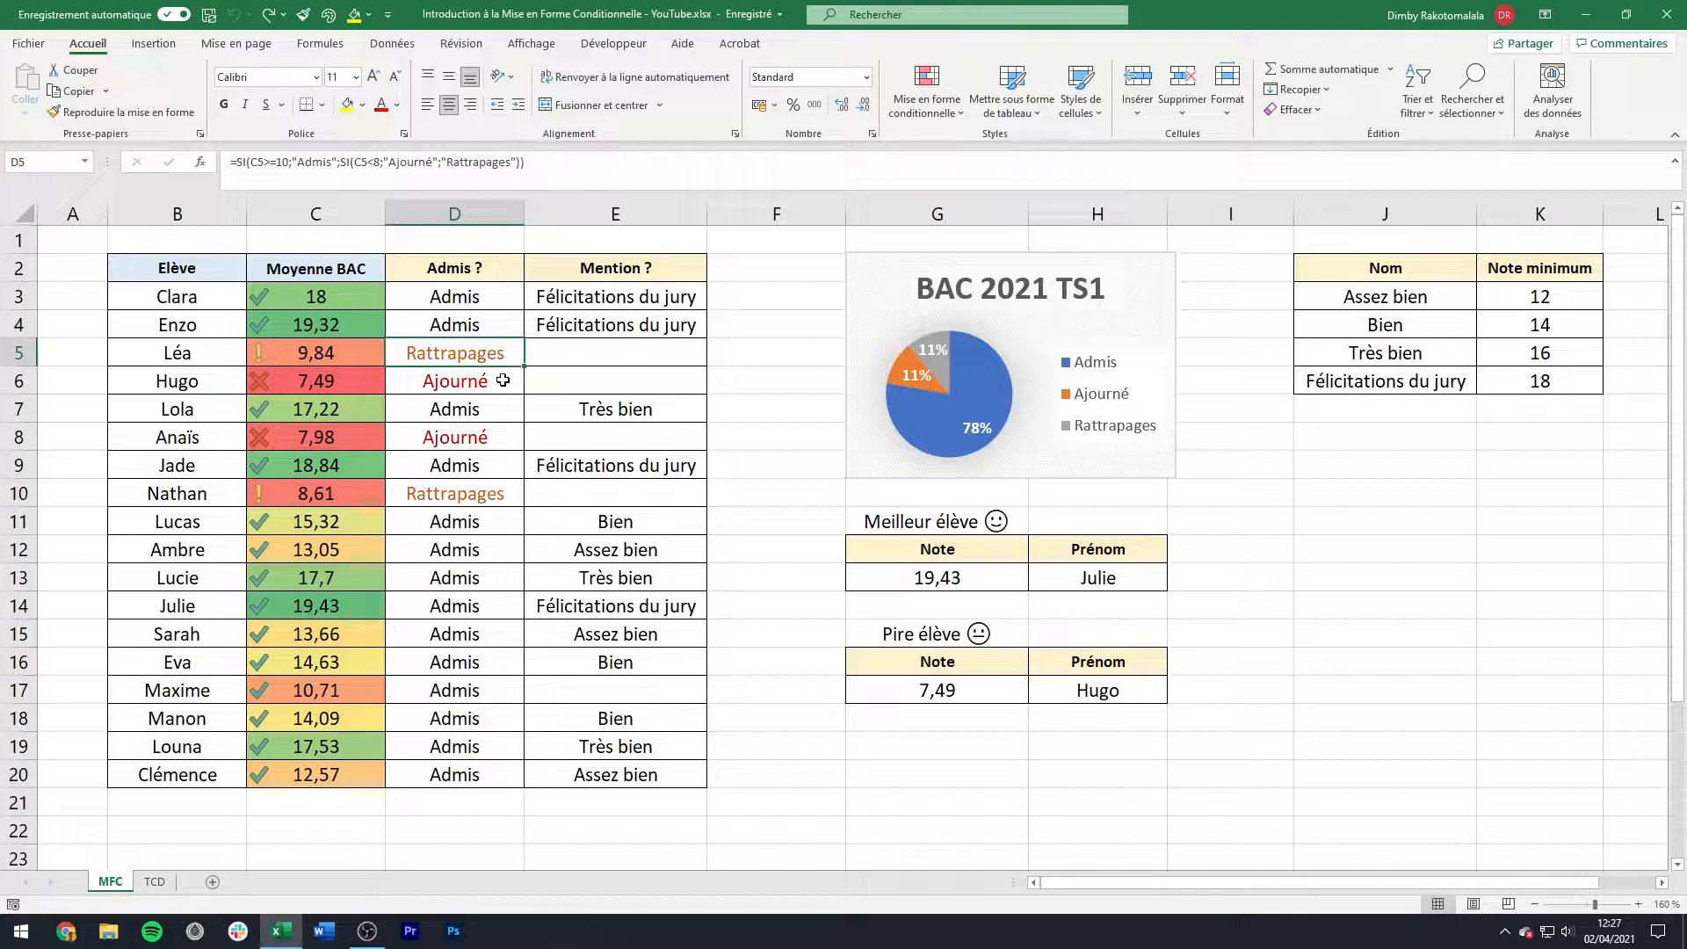
click(502, 380)
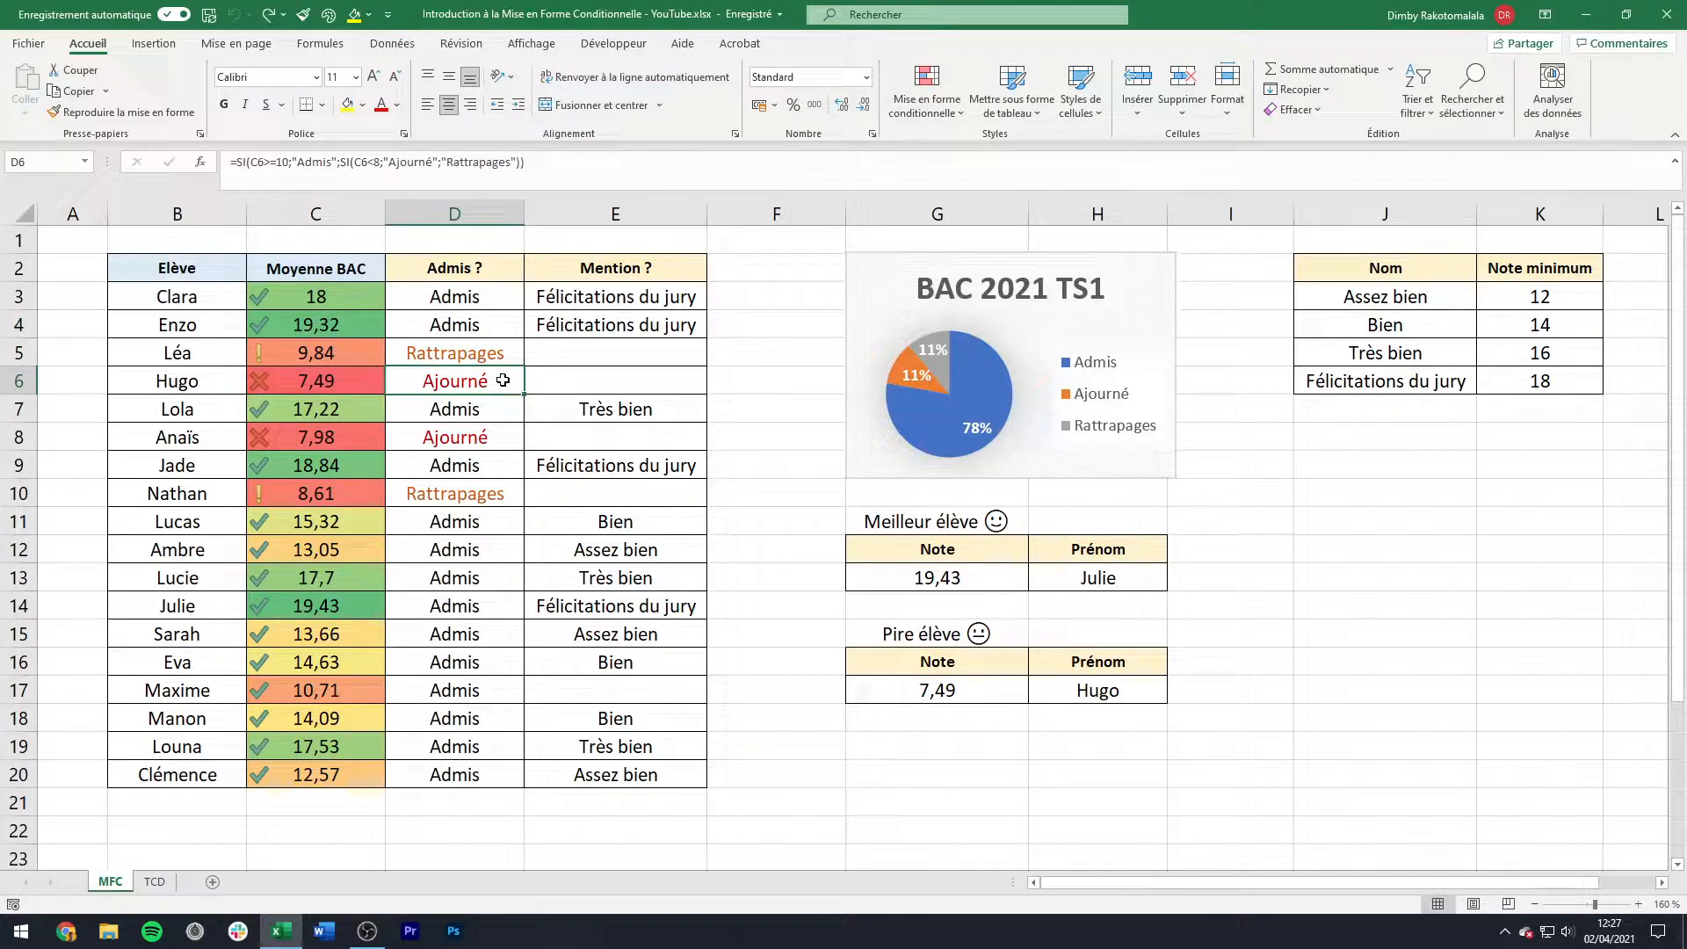
click(668, 300)
drag(668, 299, 672, 785)
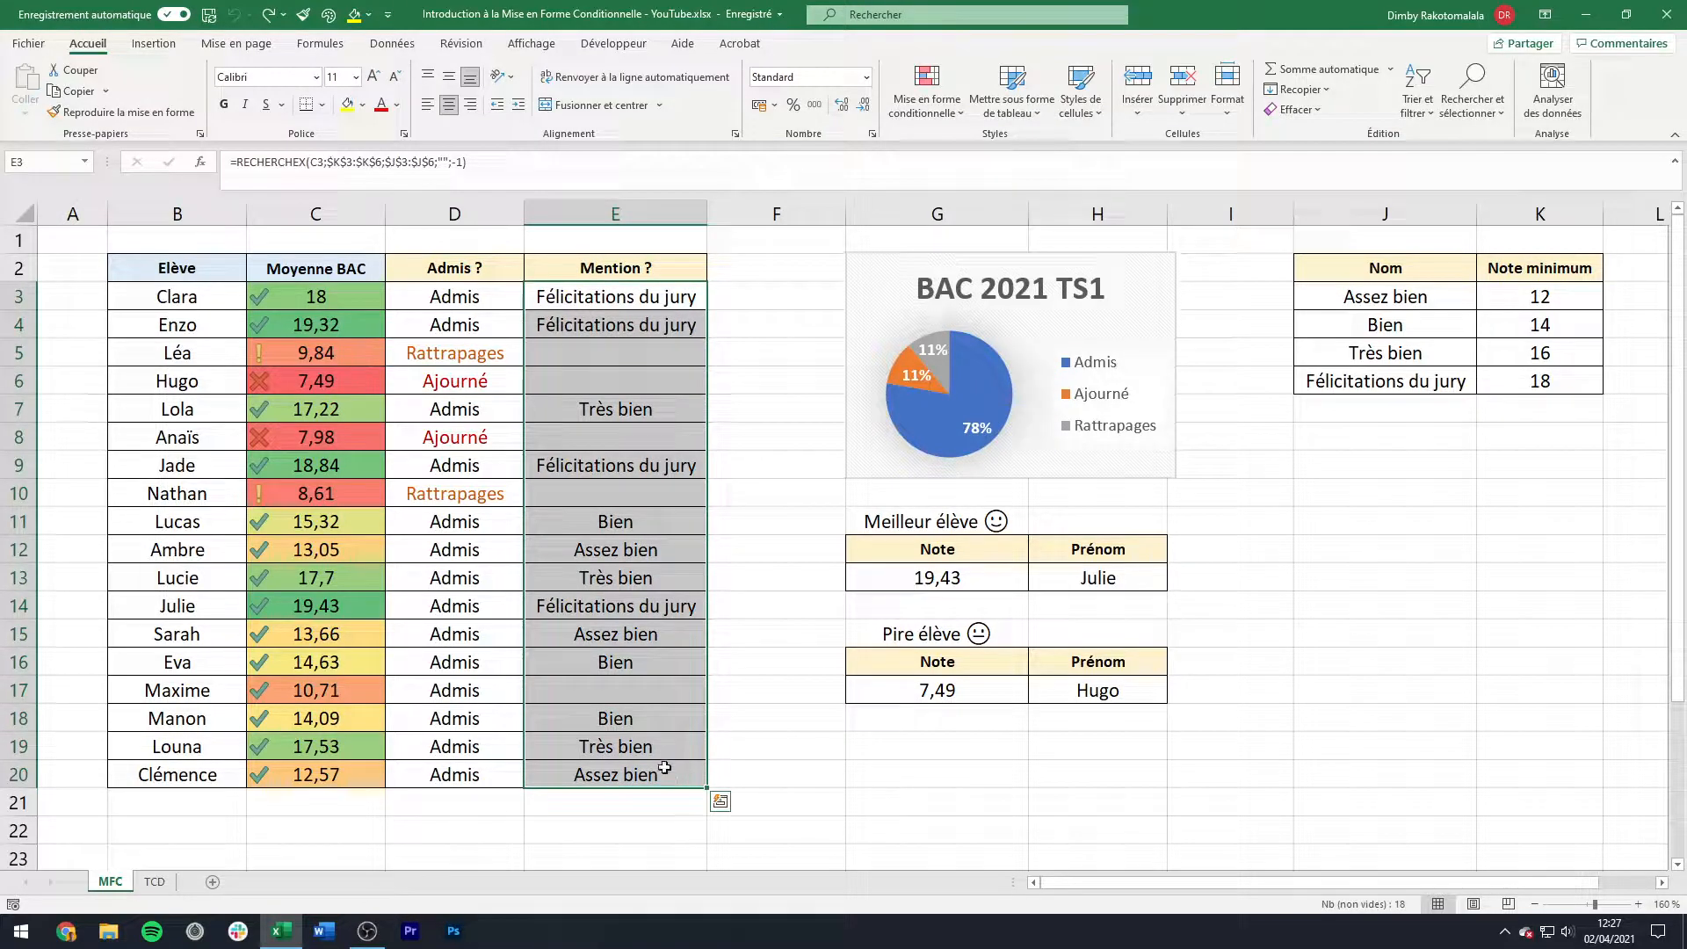
drag(899, 577, 1107, 572)
drag(1009, 695, 1051, 696)
click(1050, 744)
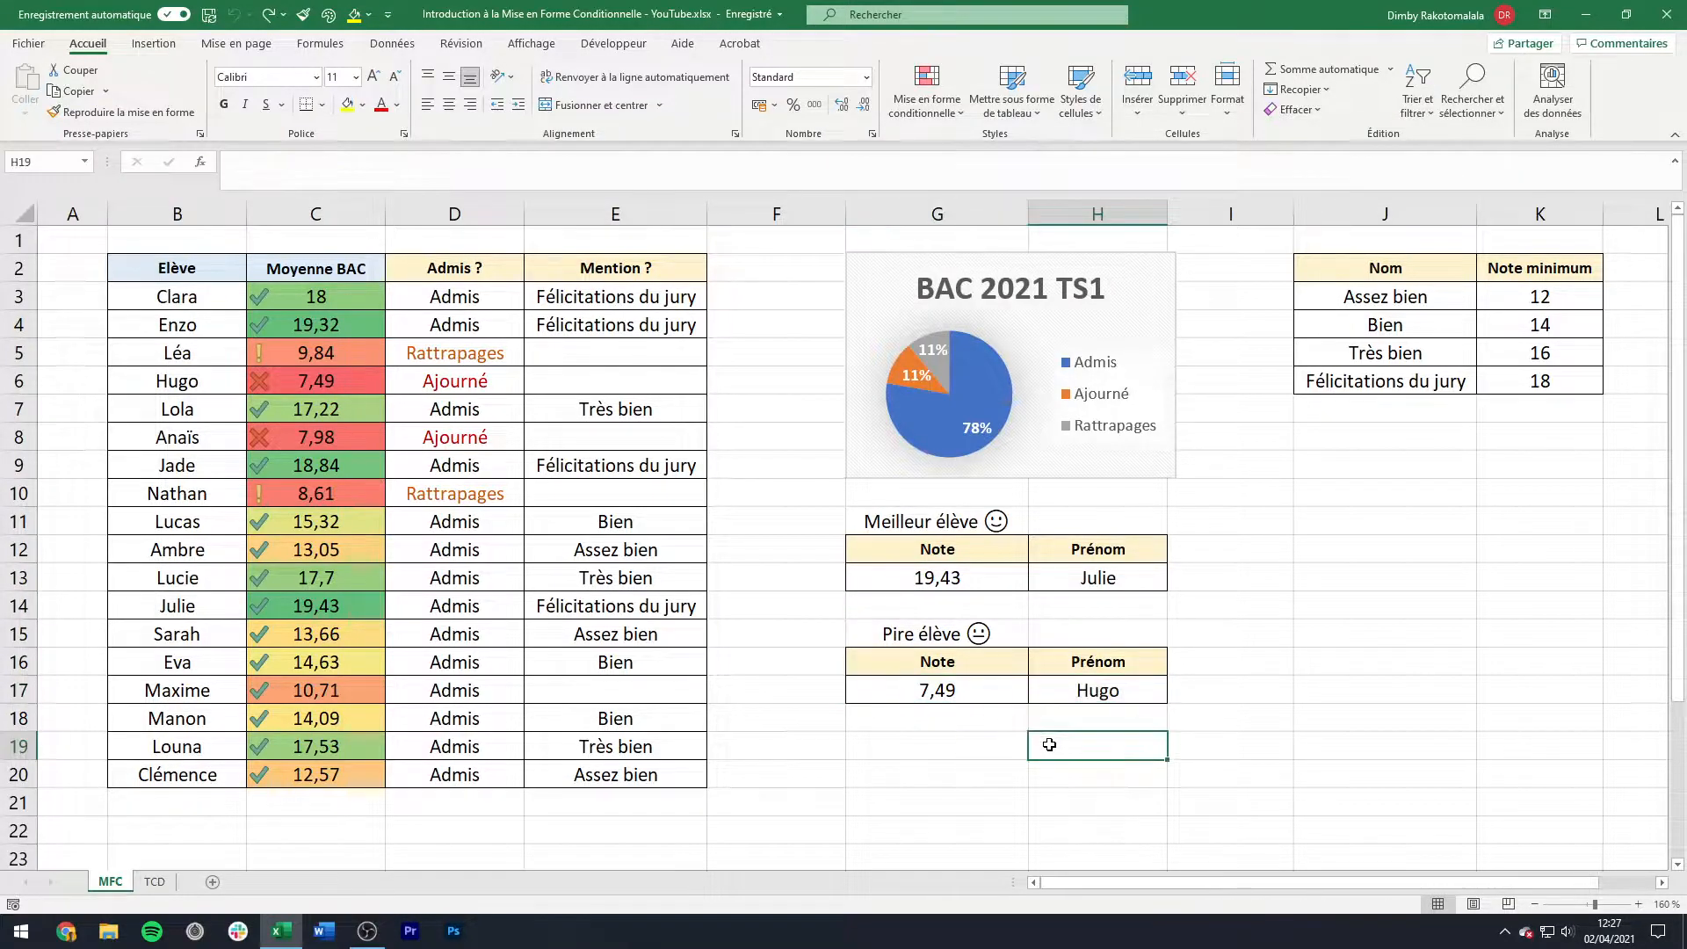
click(1068, 456)
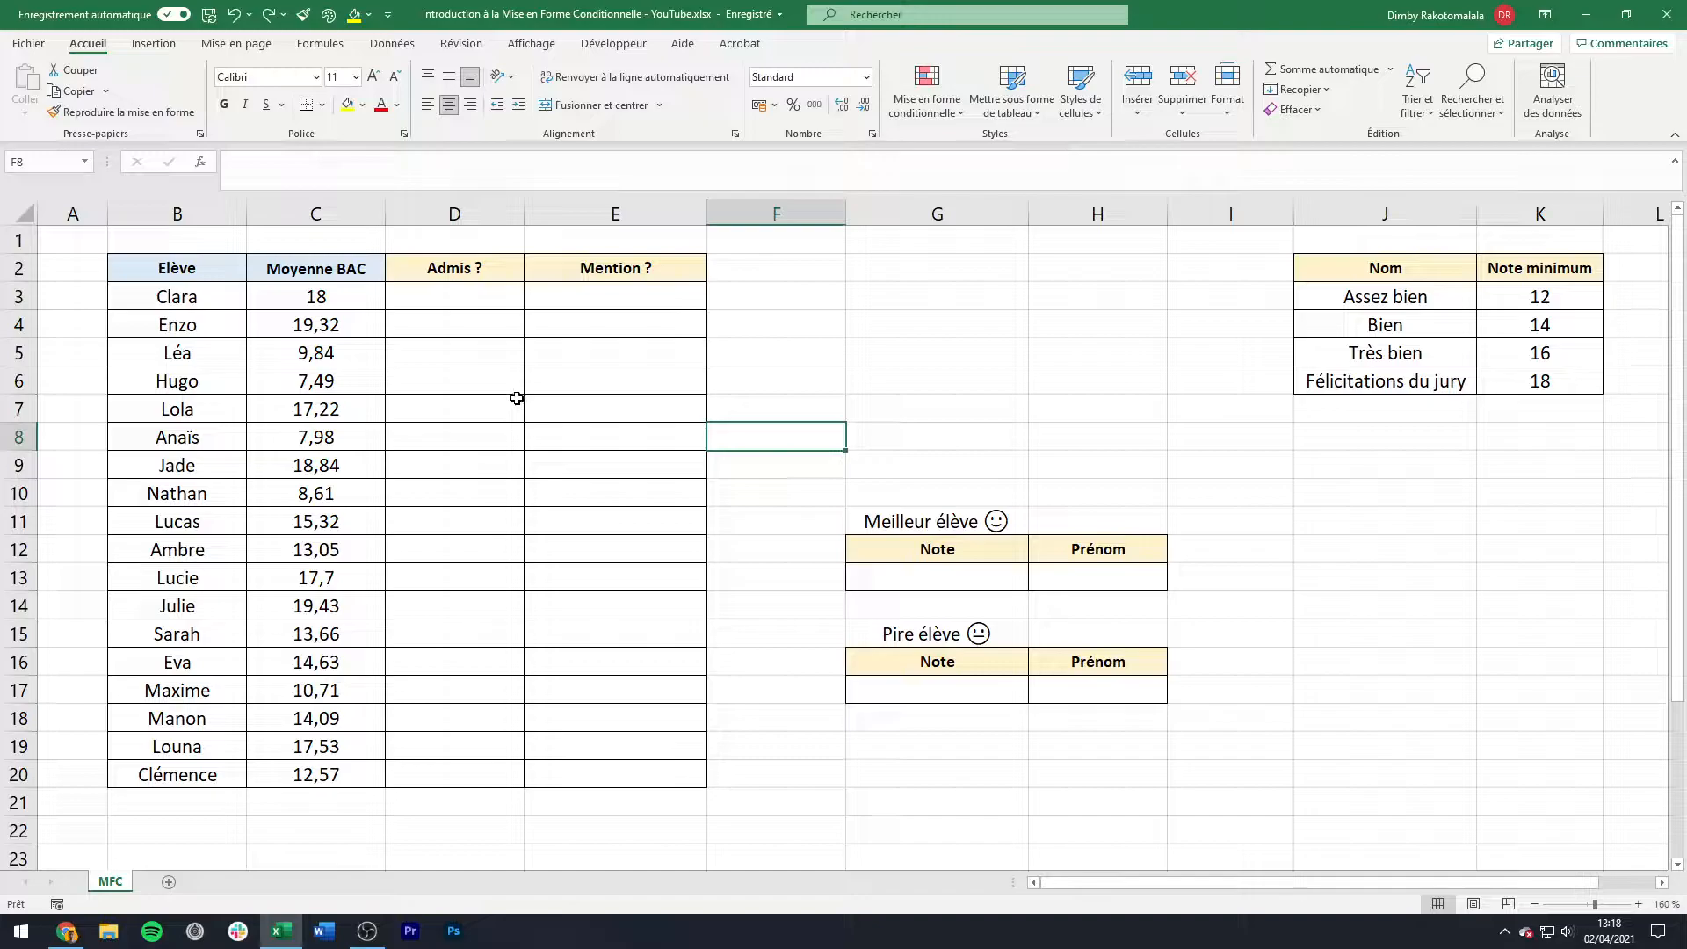
Step: Apply the Vert - Jaune - Rouge conditional formatting colour scale to the BAC averages in C3:C20
drag(365, 302, 335, 780)
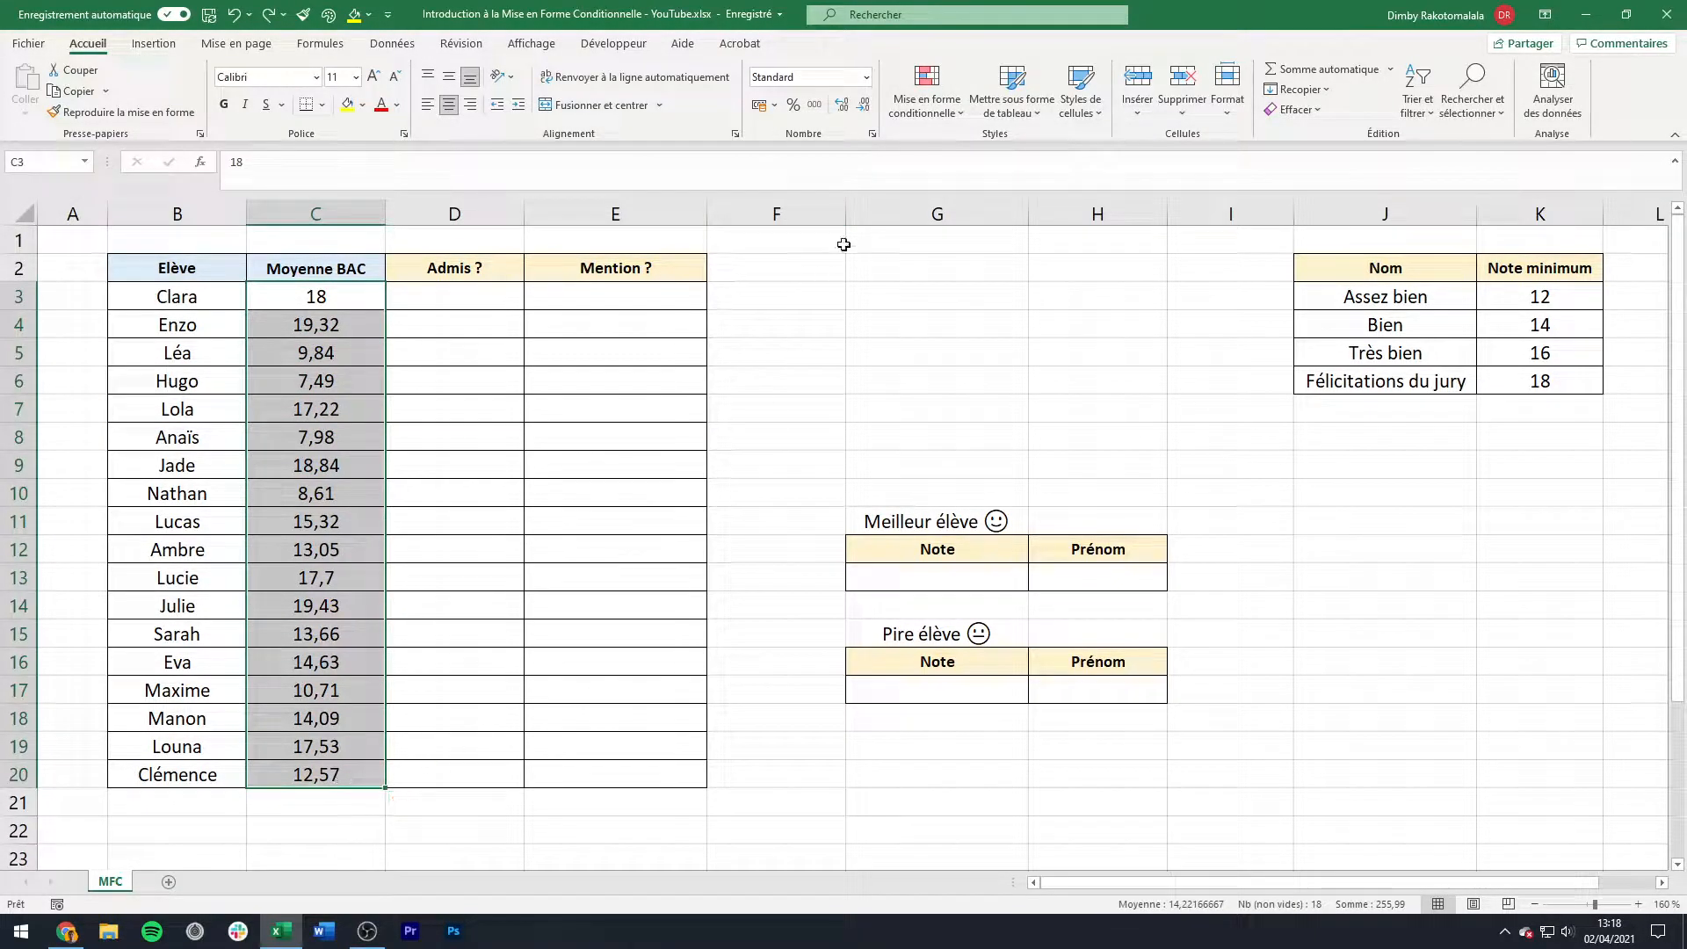
click(927, 103)
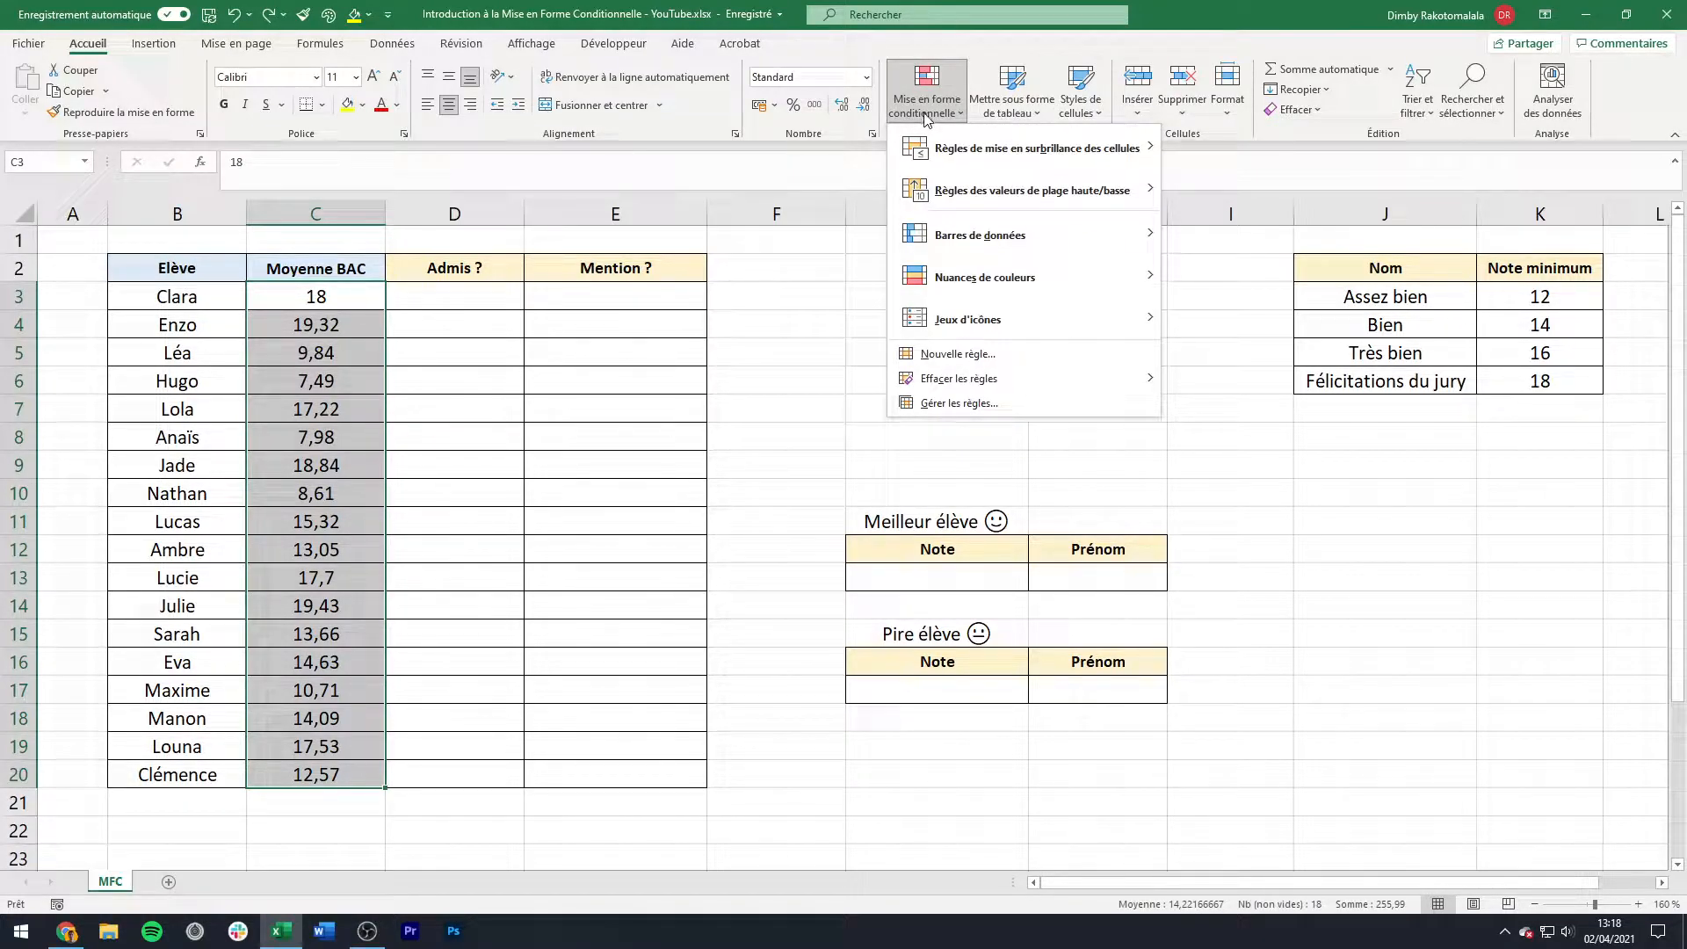
mouse_move(1098, 277)
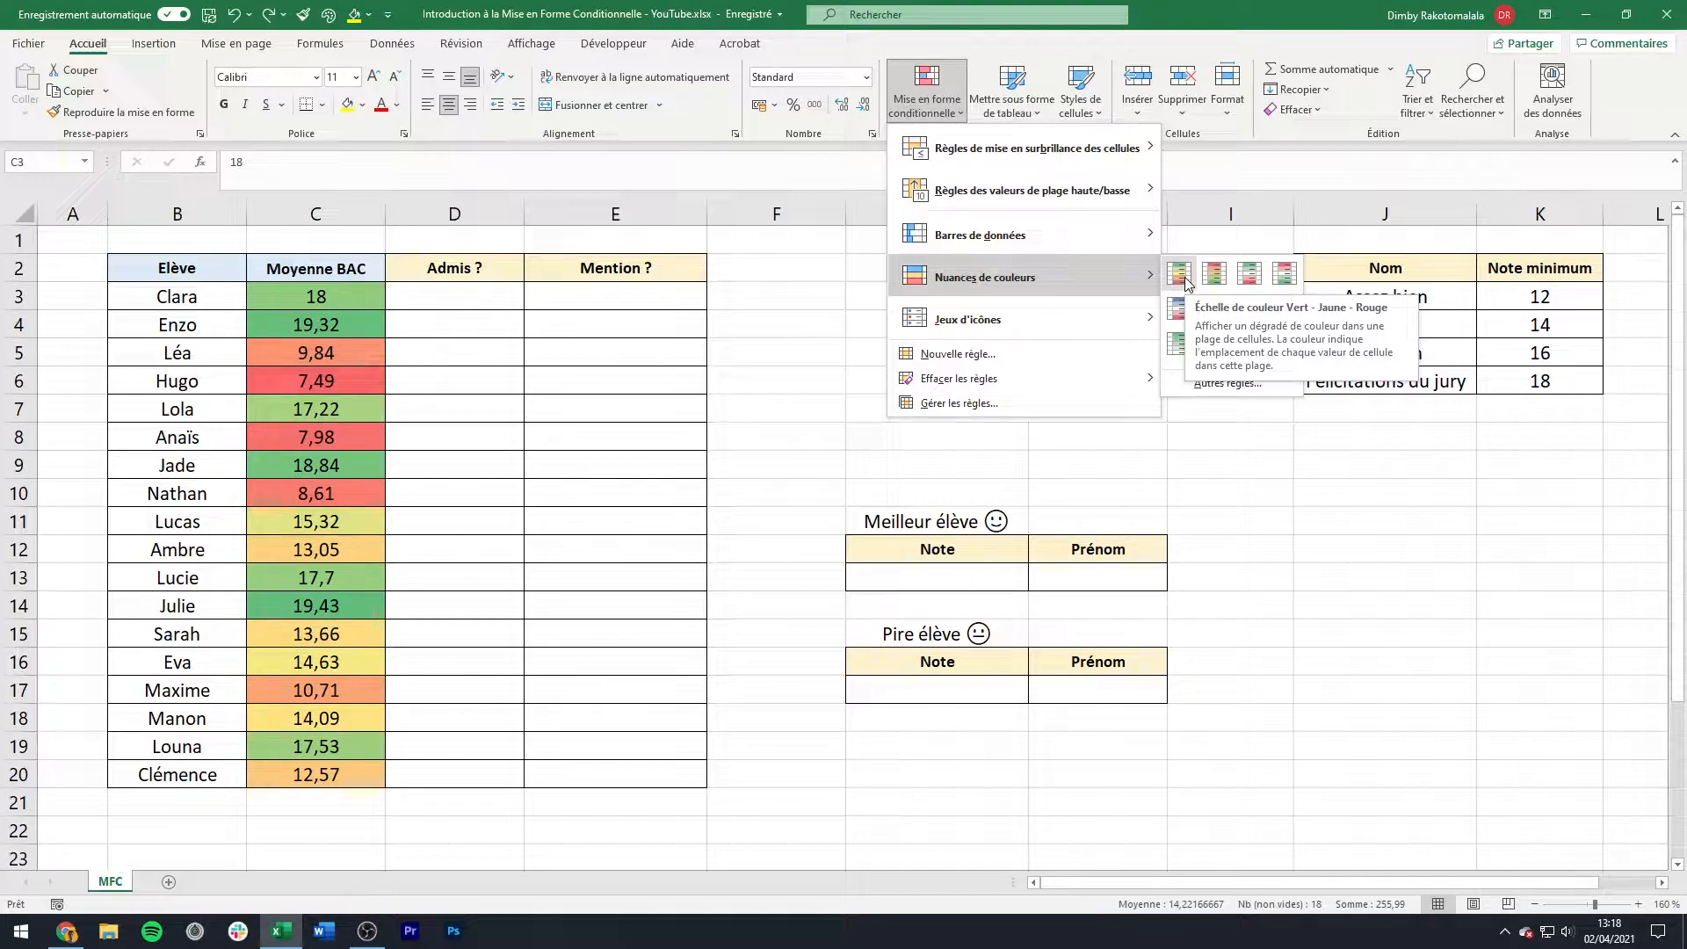
click(1184, 278)
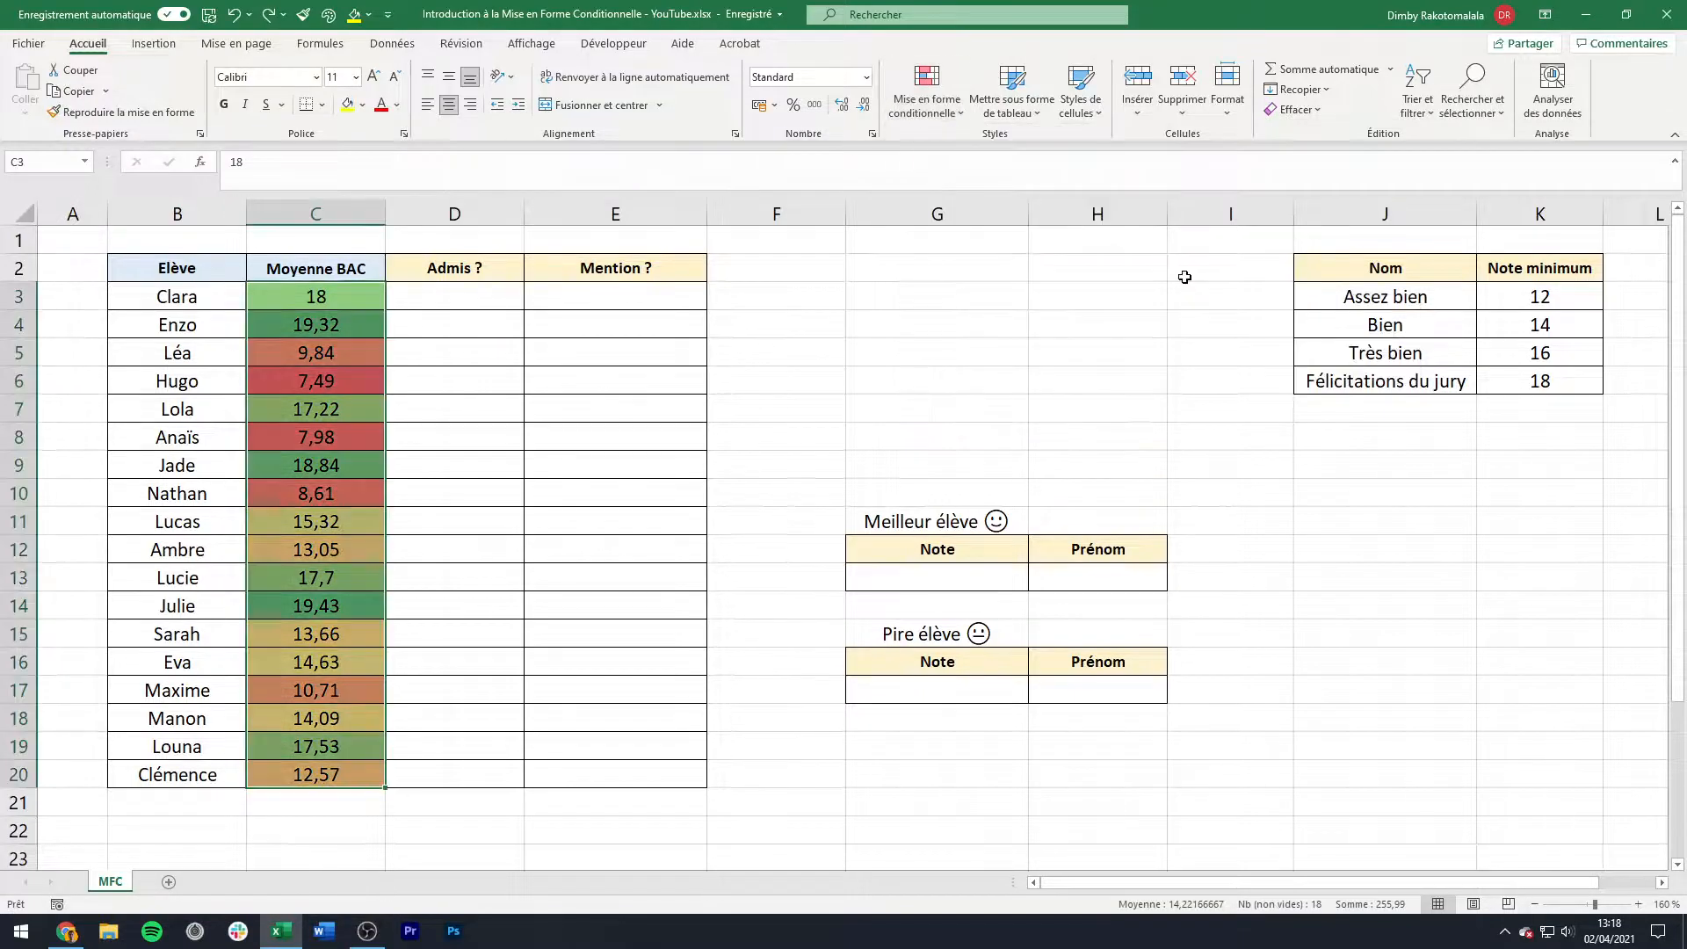
click(974, 302)
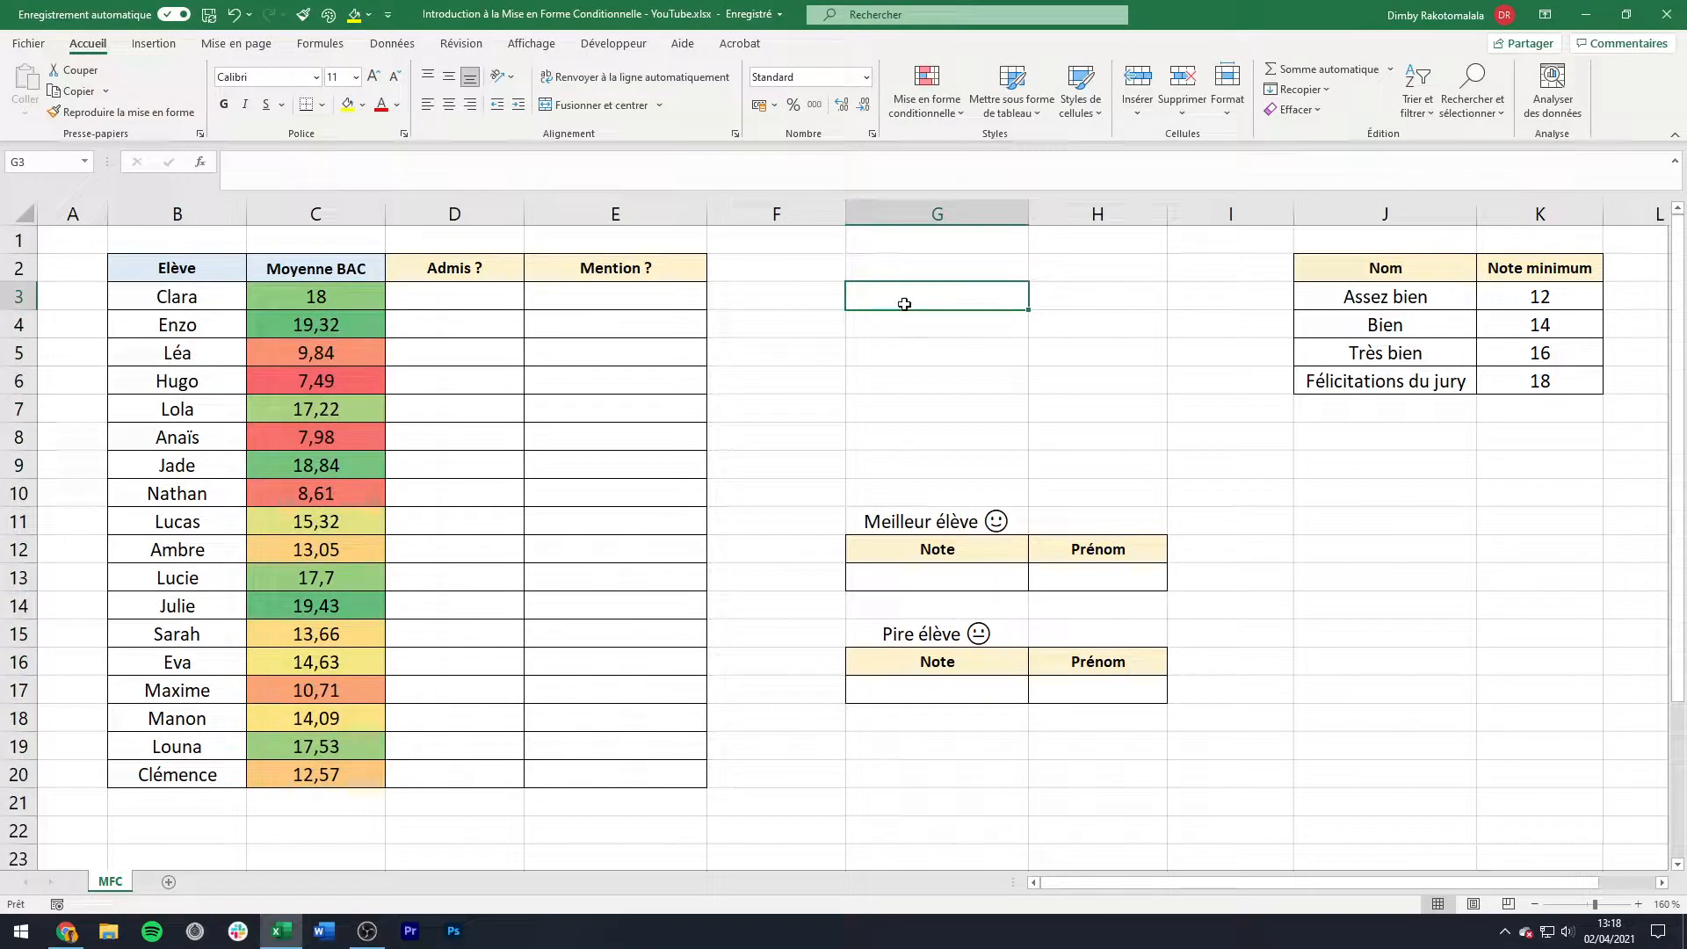
Step: Add a conditional formatting icon set of uncircled check mark, exclamation mark and cross to the averages in C3:C20
click(375, 291)
drag(374, 292, 355, 768)
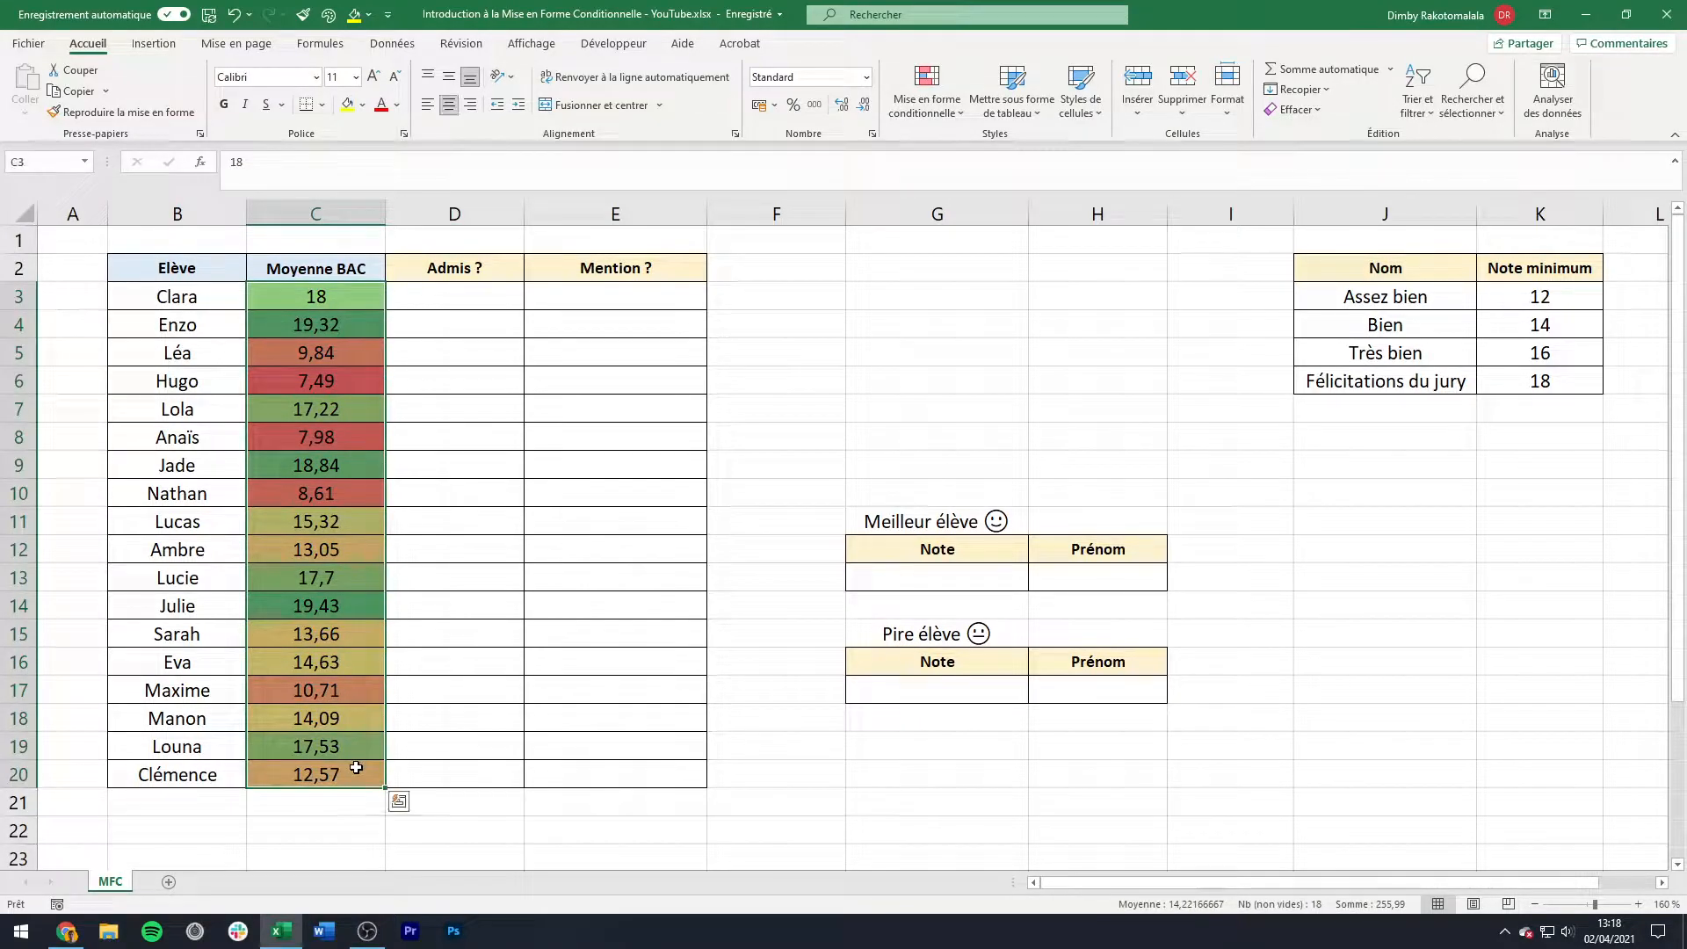
click(921, 123)
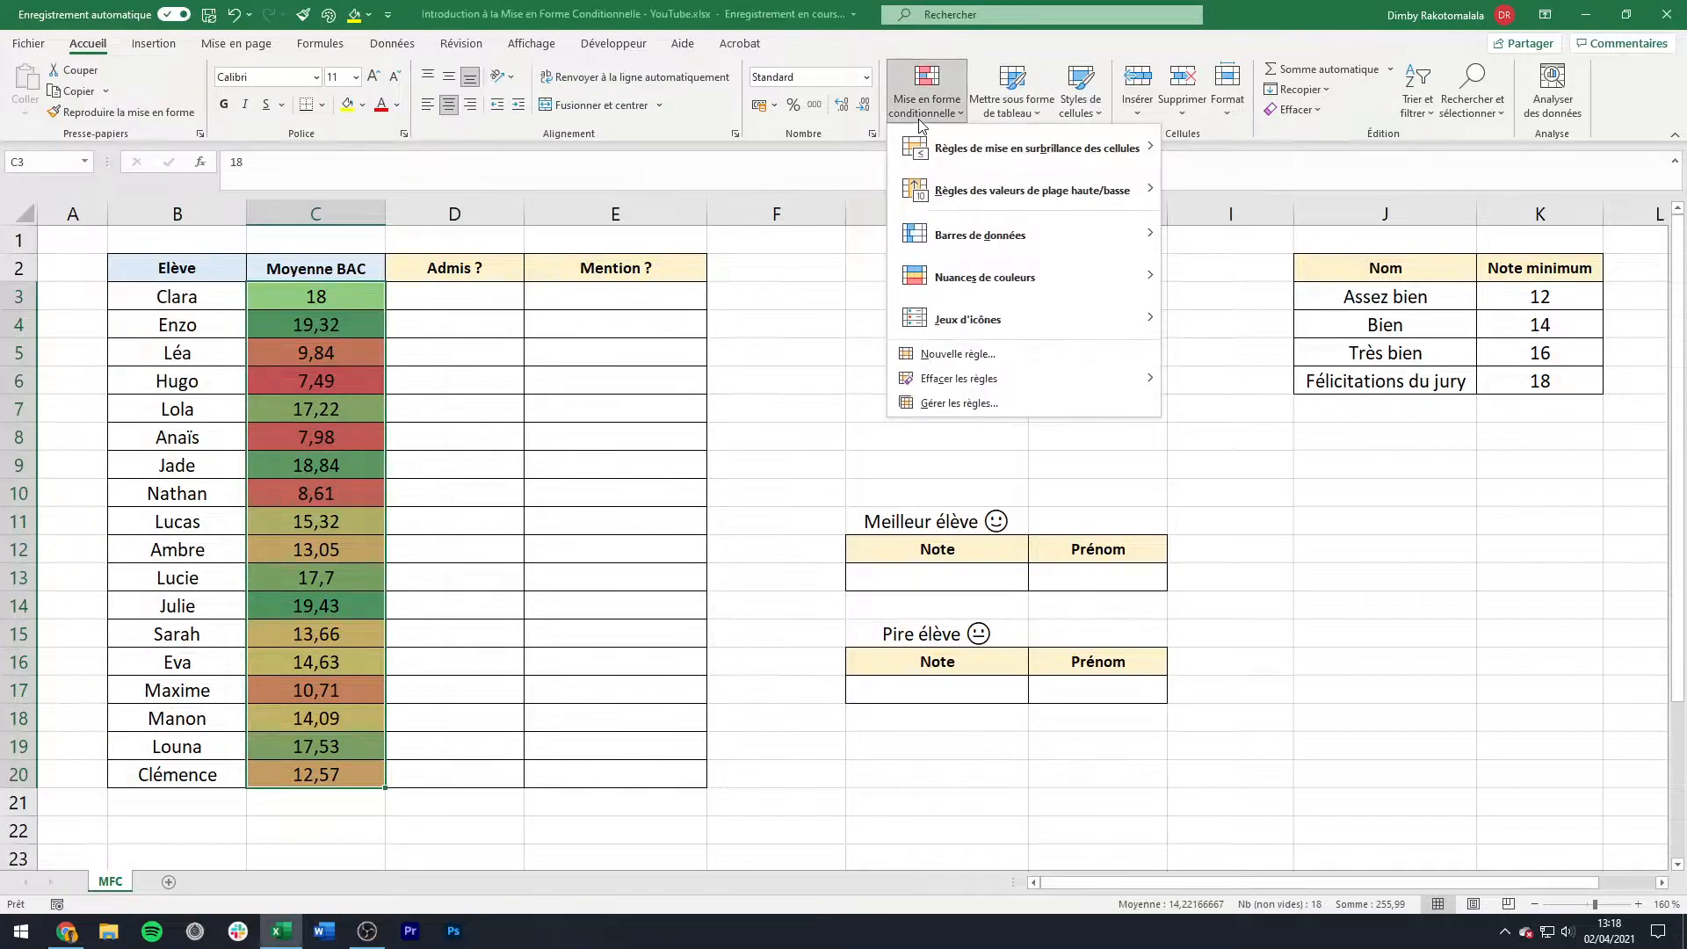
mouse_move(980, 324)
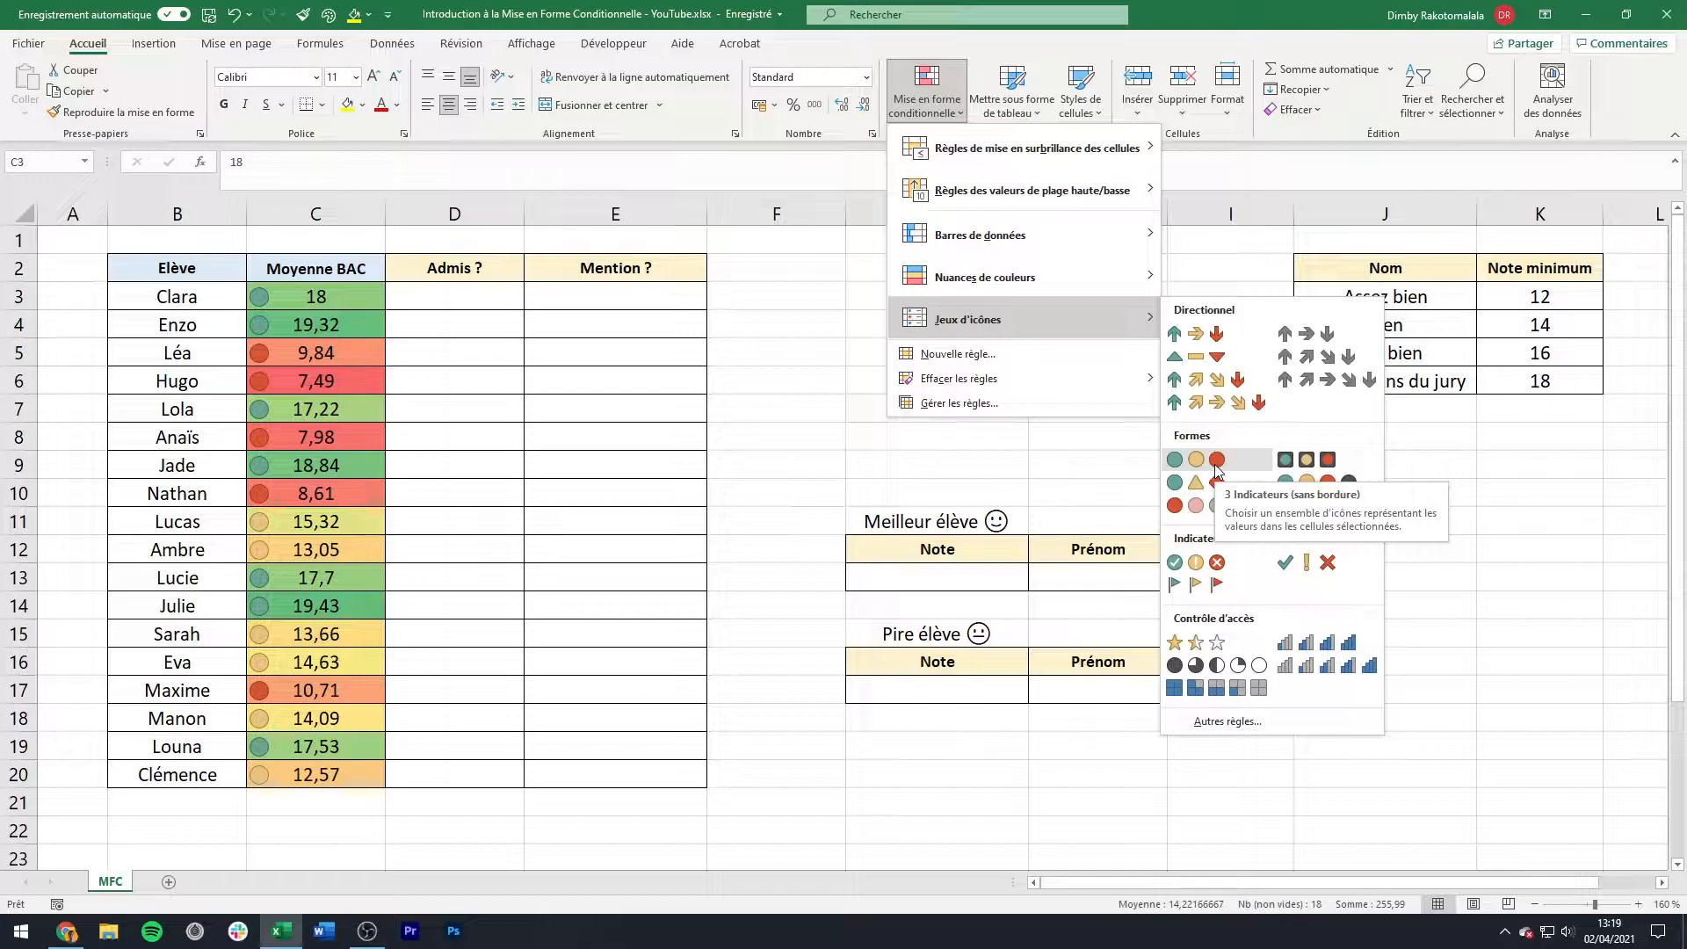
click(1285, 567)
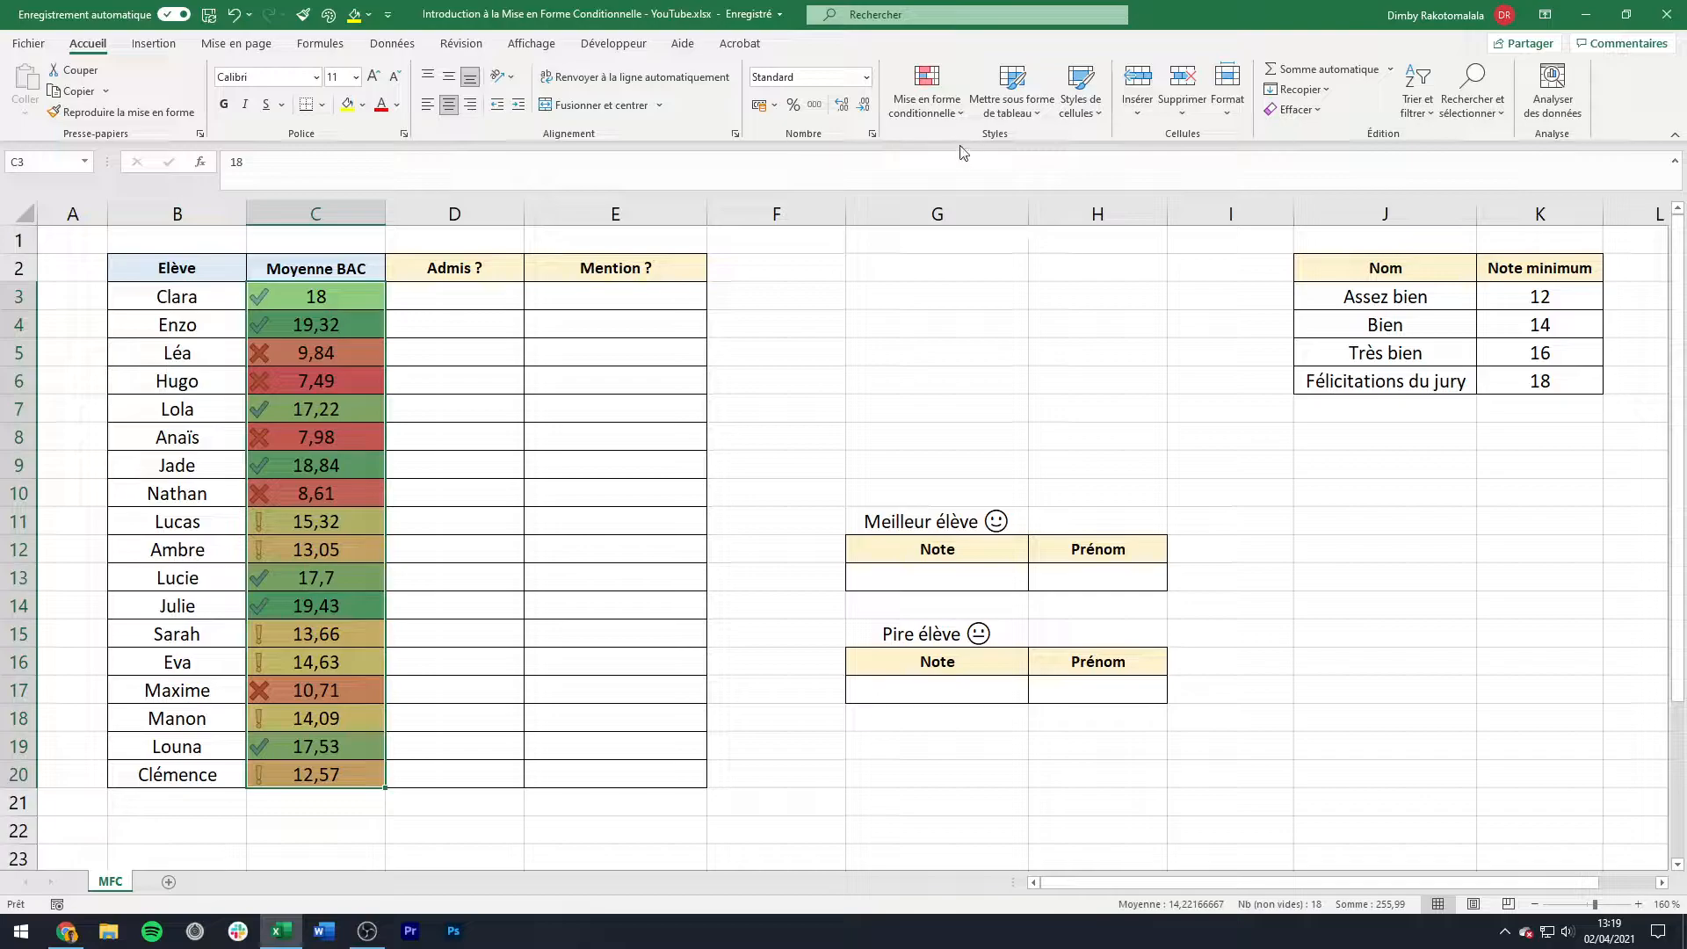
Step: Edit the icon set rule on C3:C20 so that both icon thresholds use the Nombre type
click(930, 114)
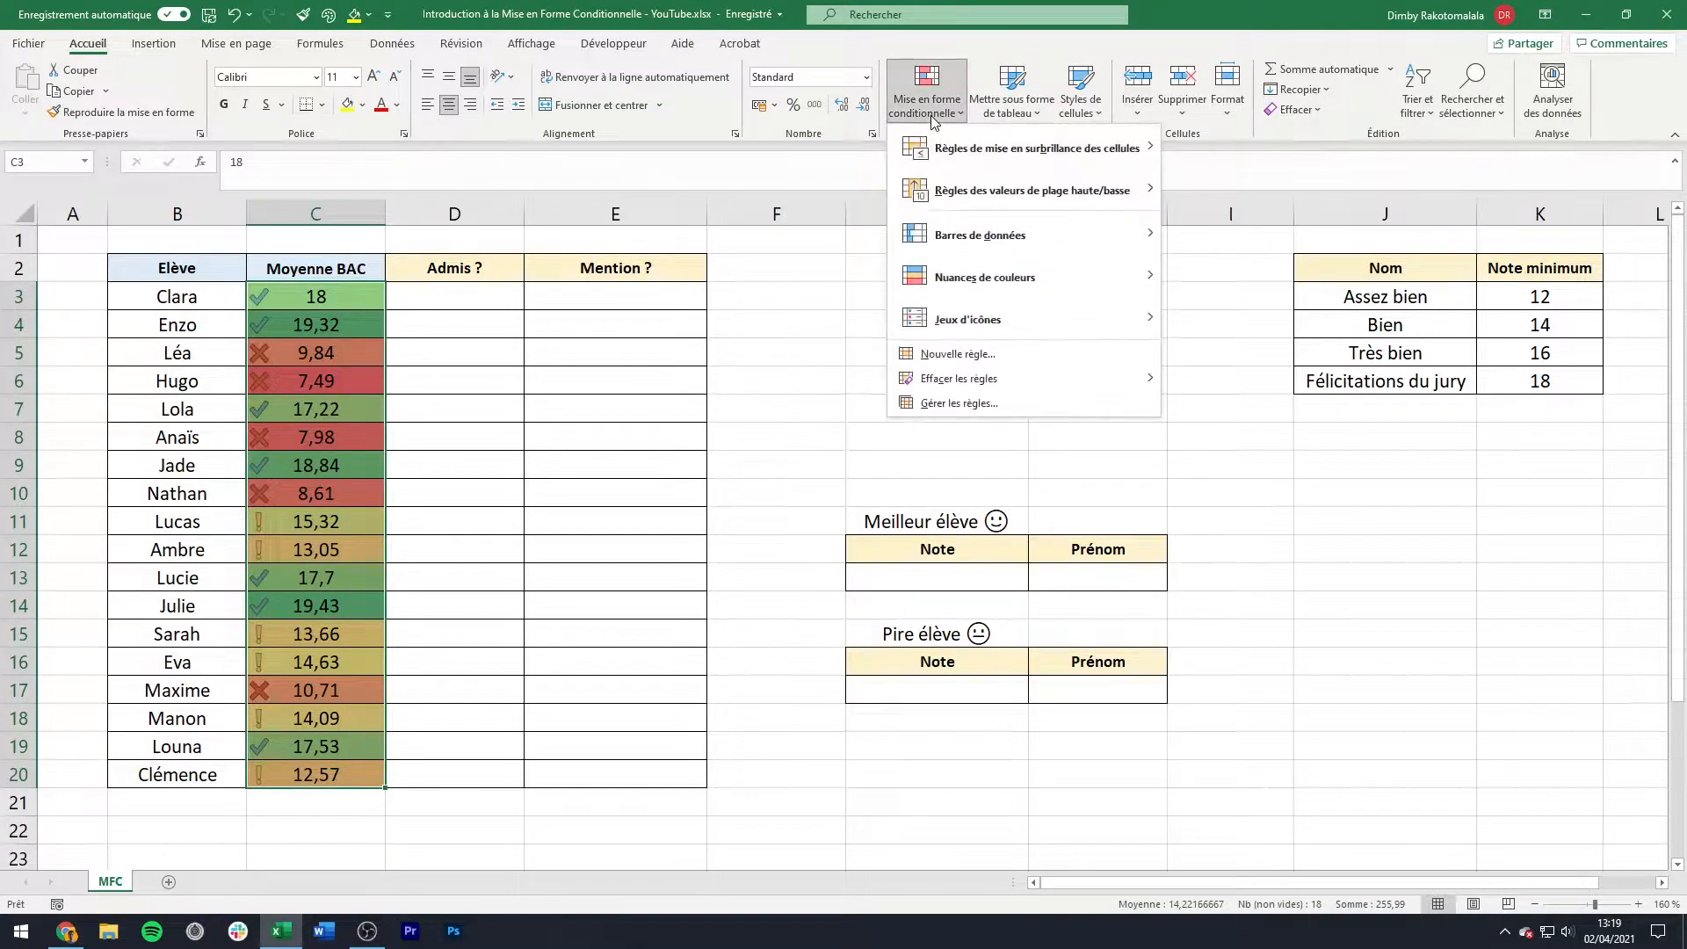
click(933, 406)
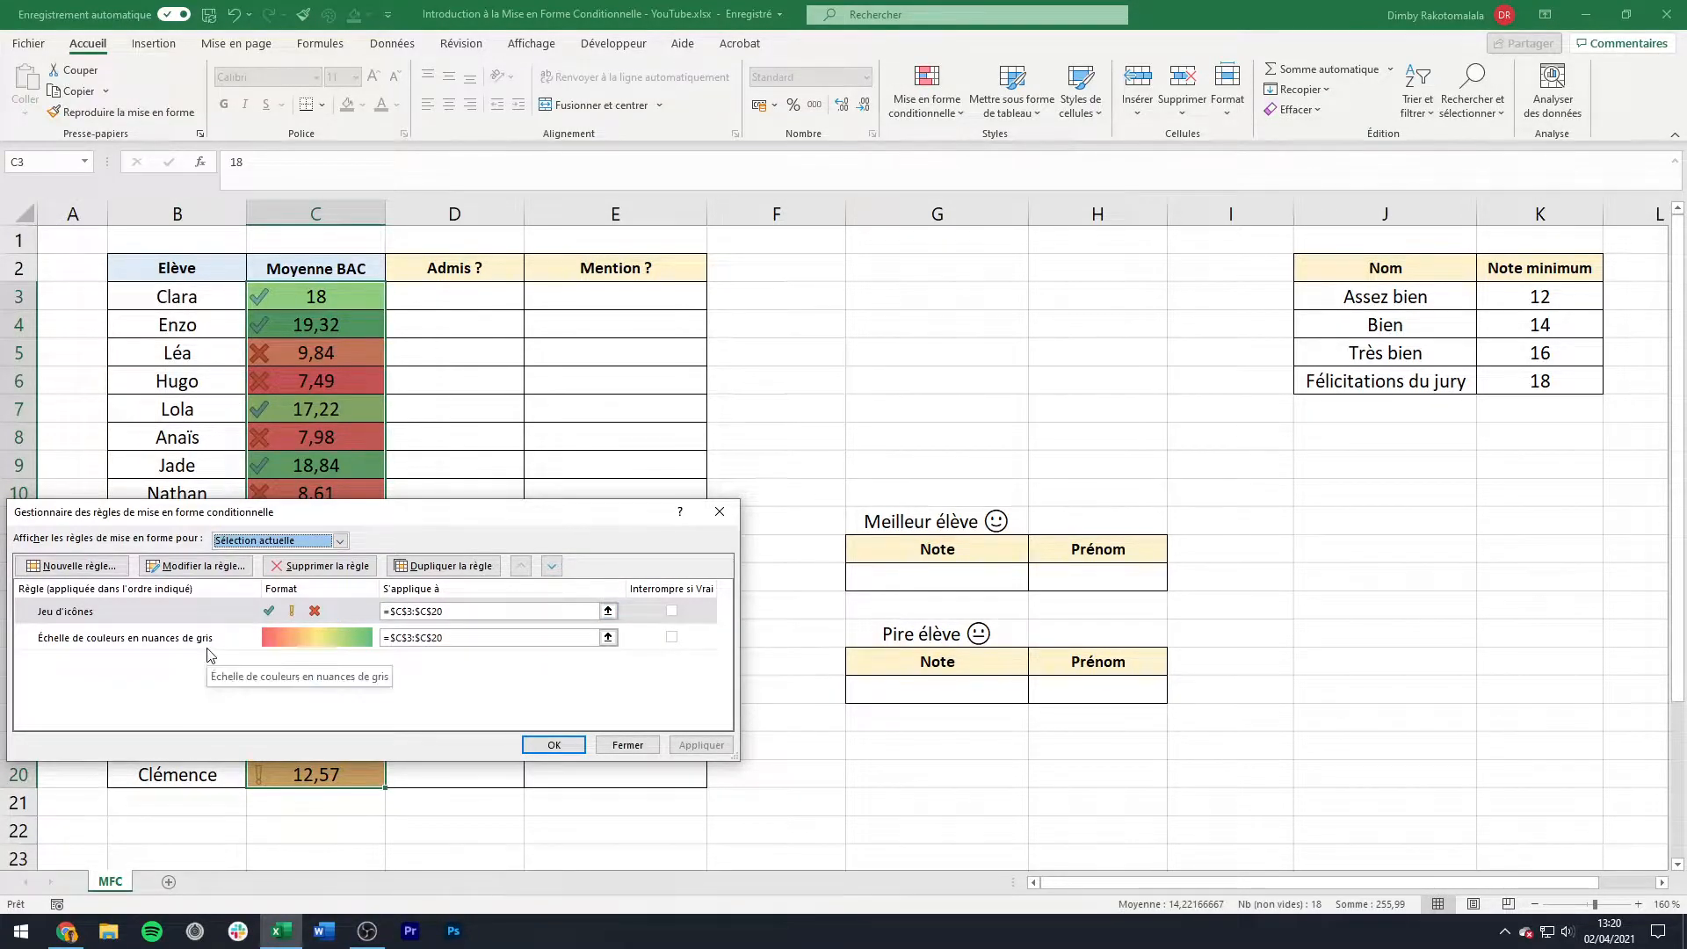
click(224, 609)
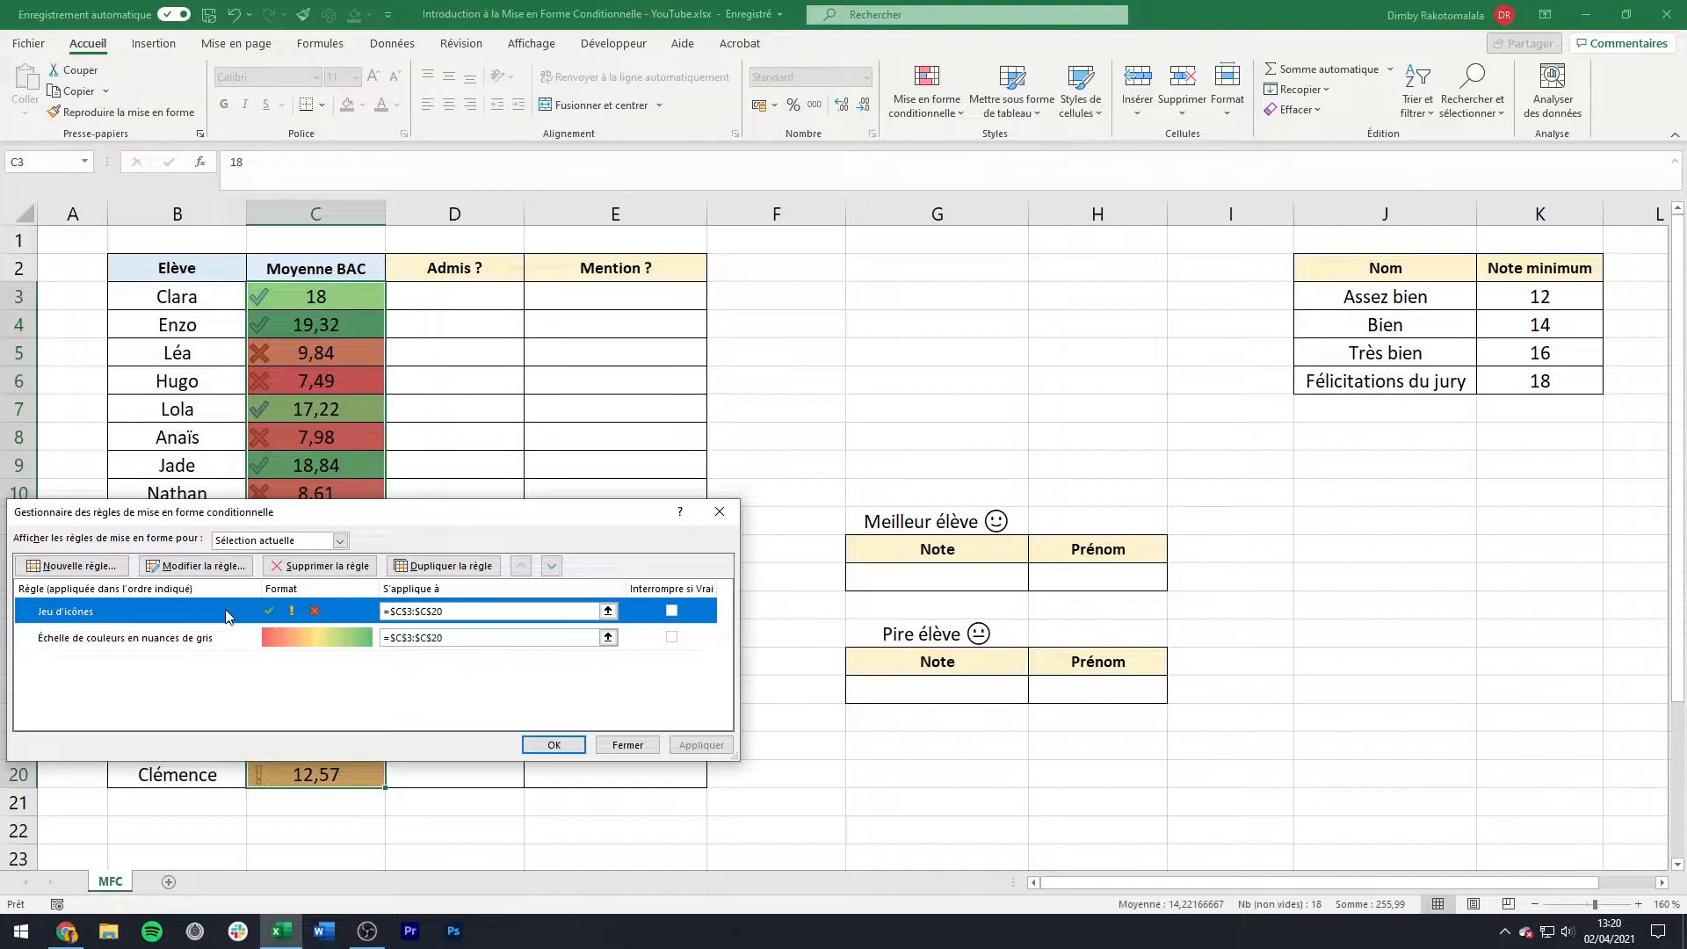
click(202, 565)
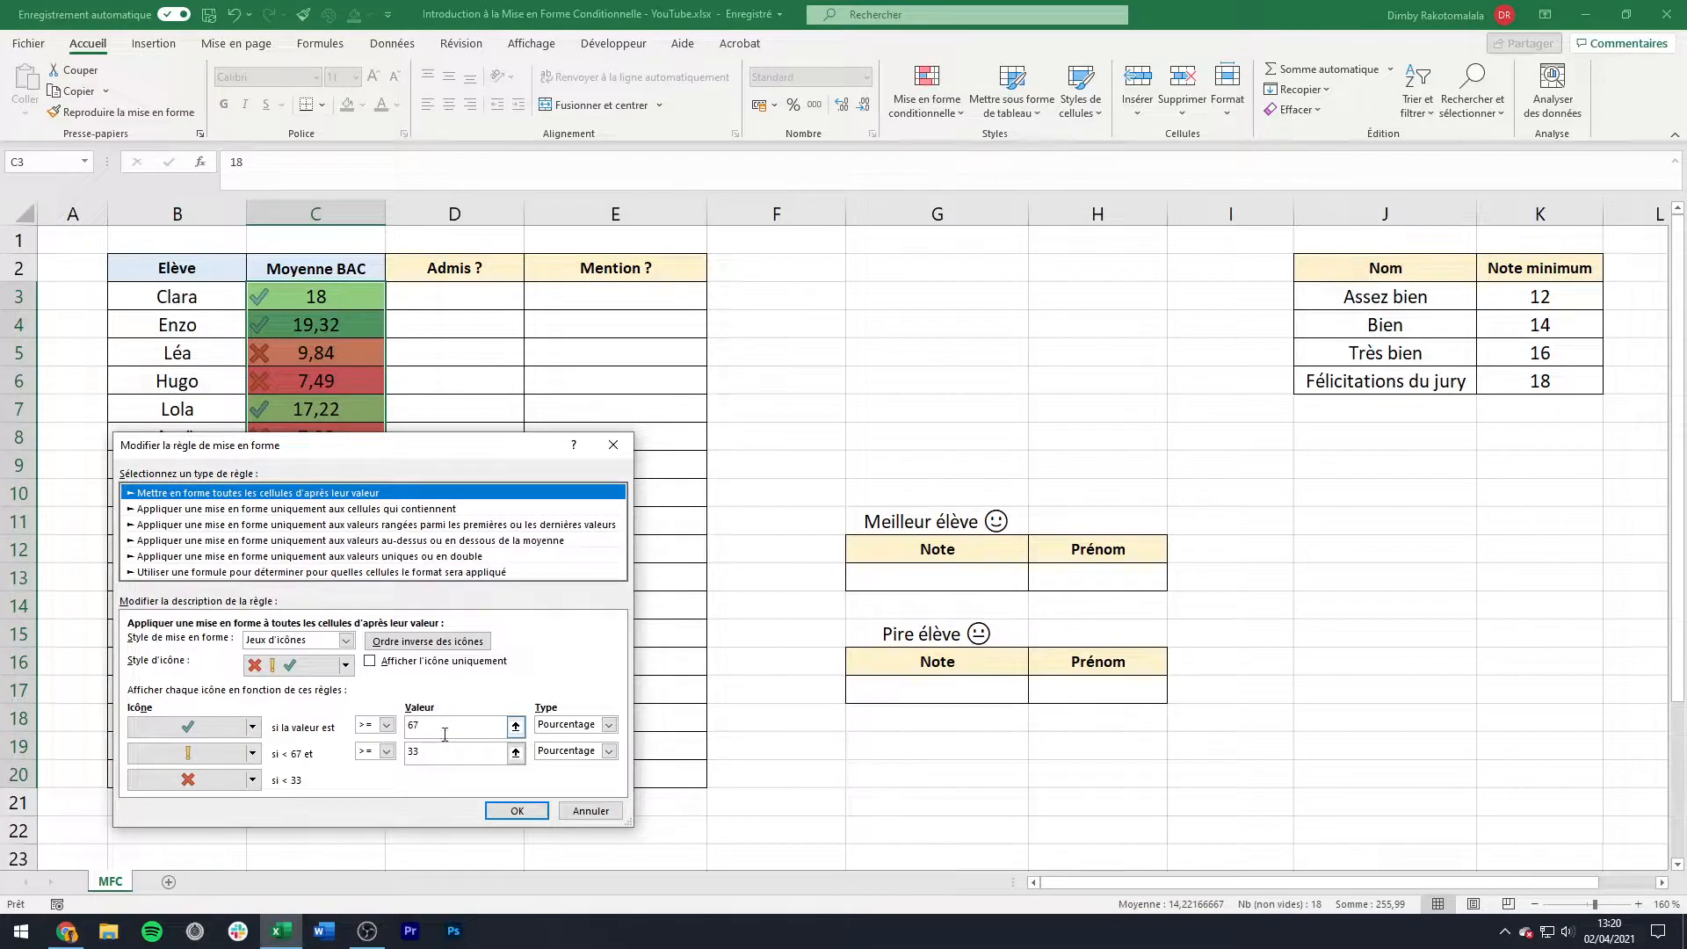
click(571, 726)
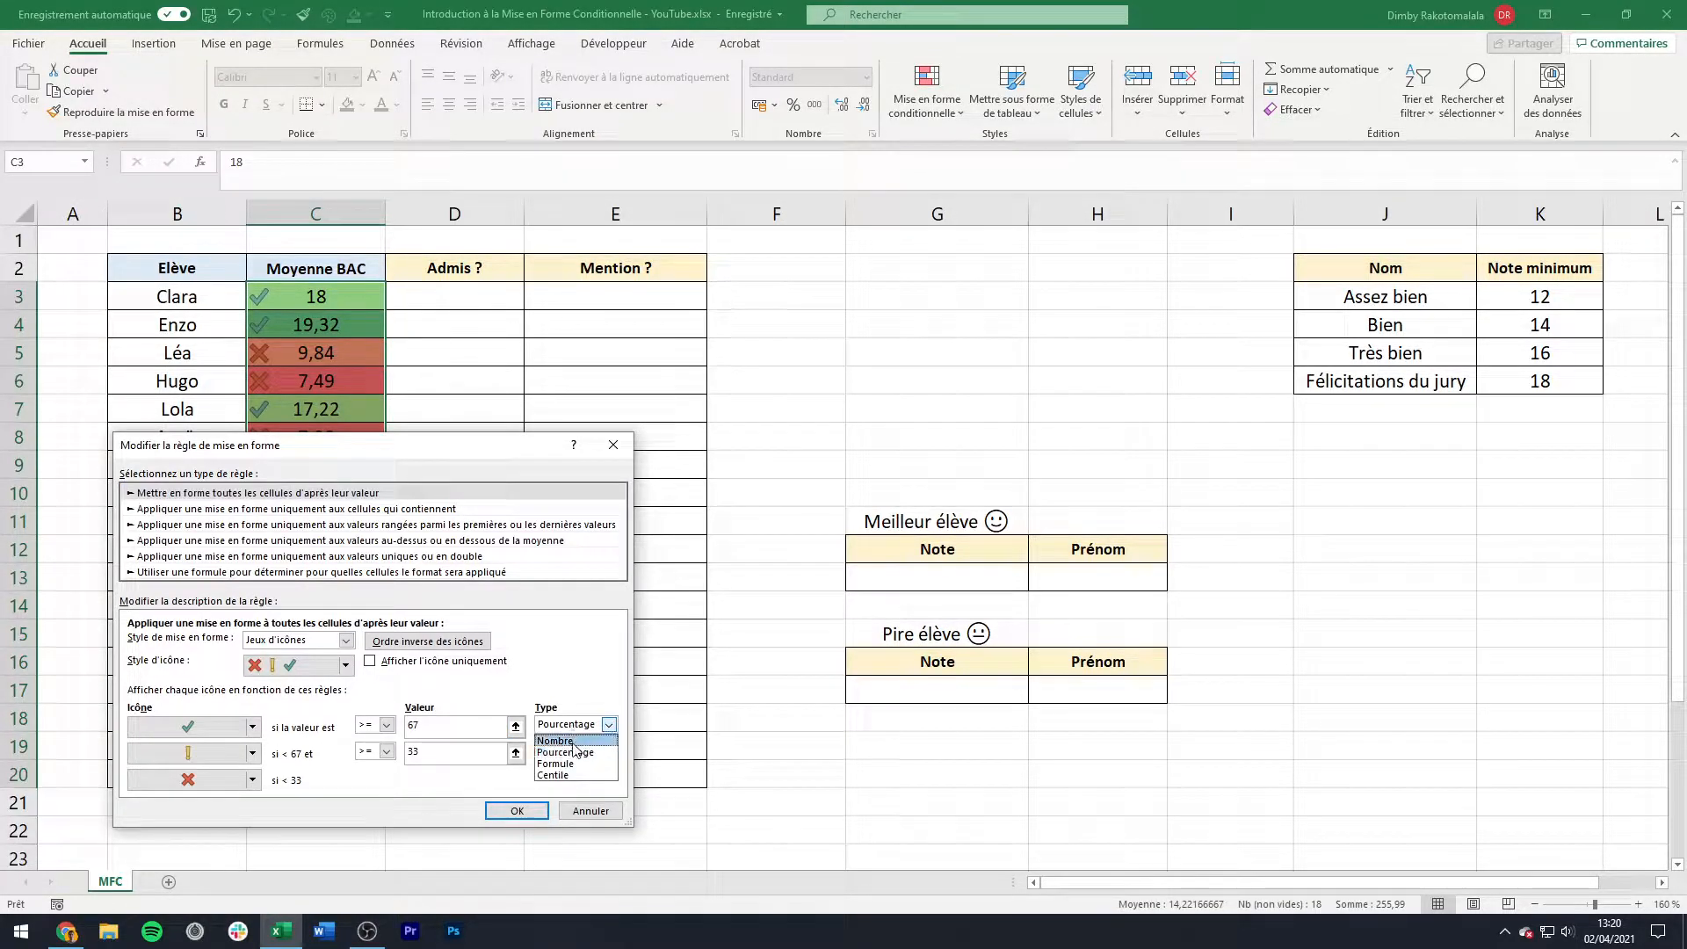
click(572, 742)
click(572, 752)
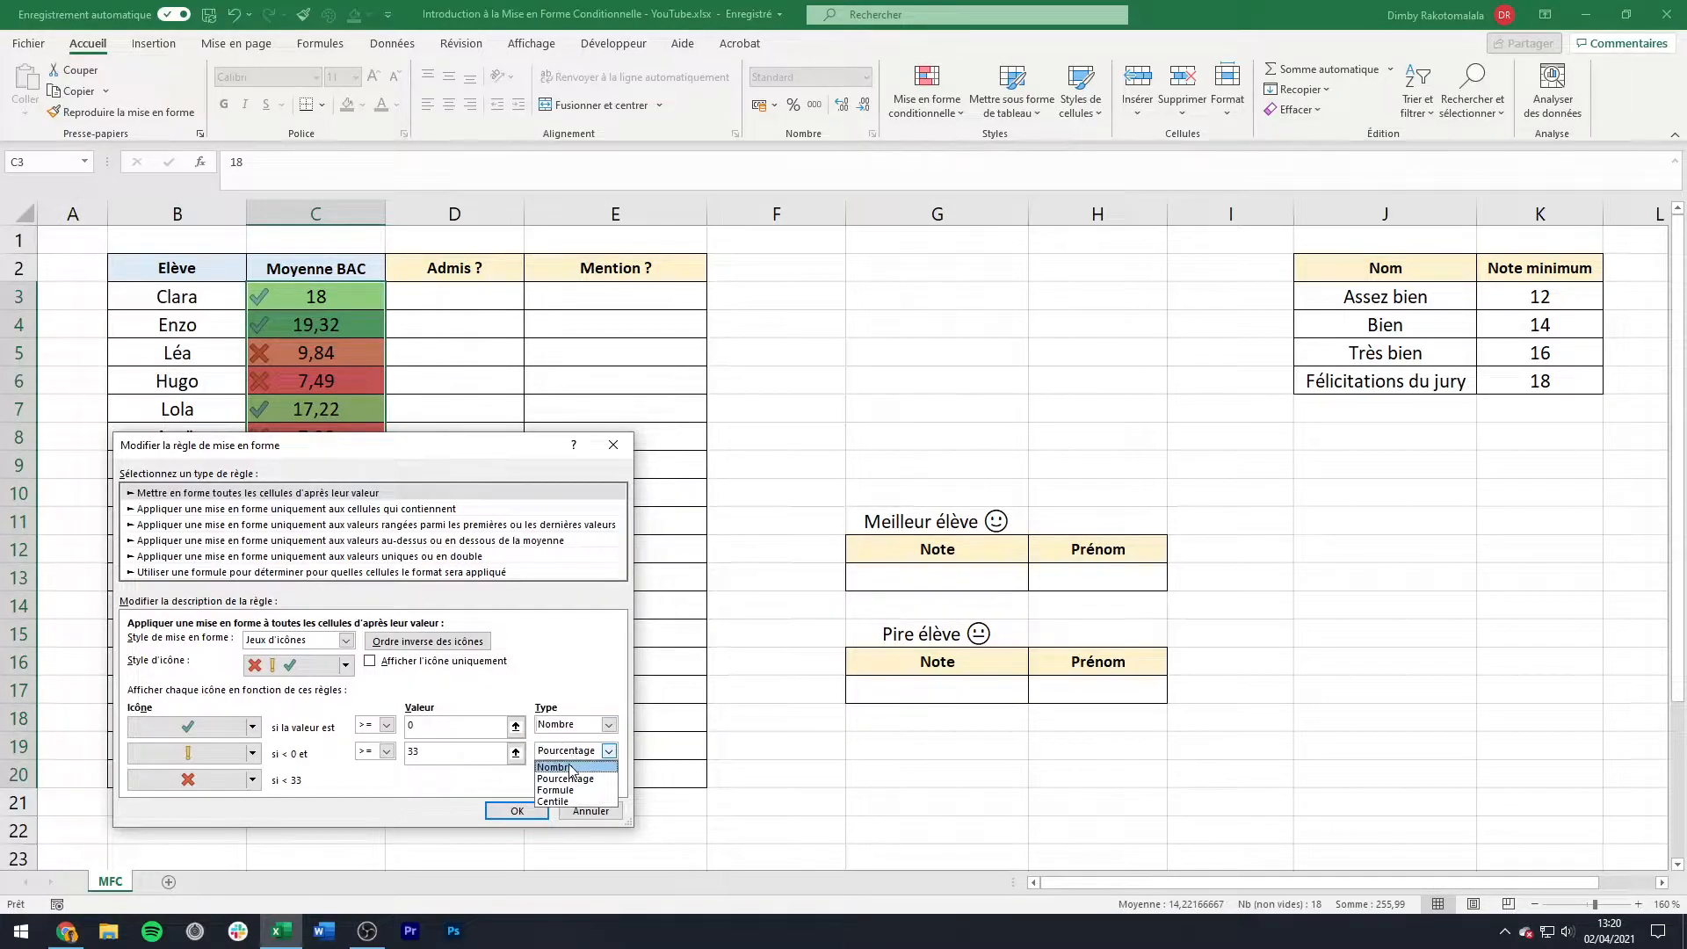
click(573, 767)
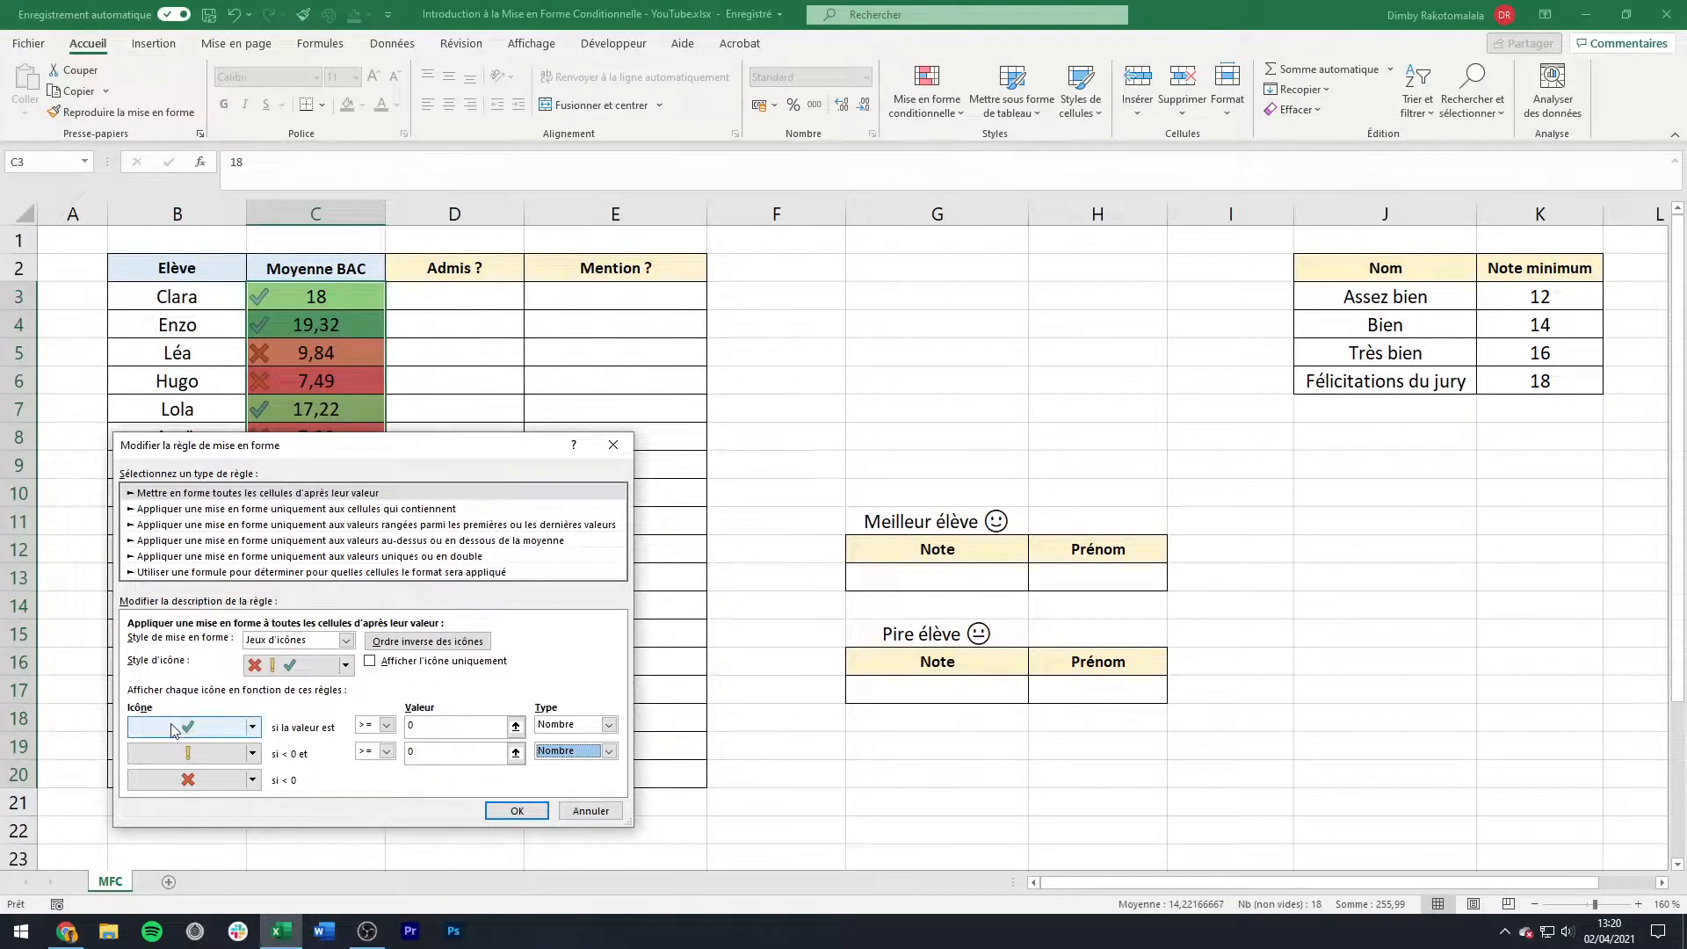
Step: Set the check mark threshold to 10 and the exclamation mark threshold to 8, and apply the modified rule
drag(456, 726, 310, 735)
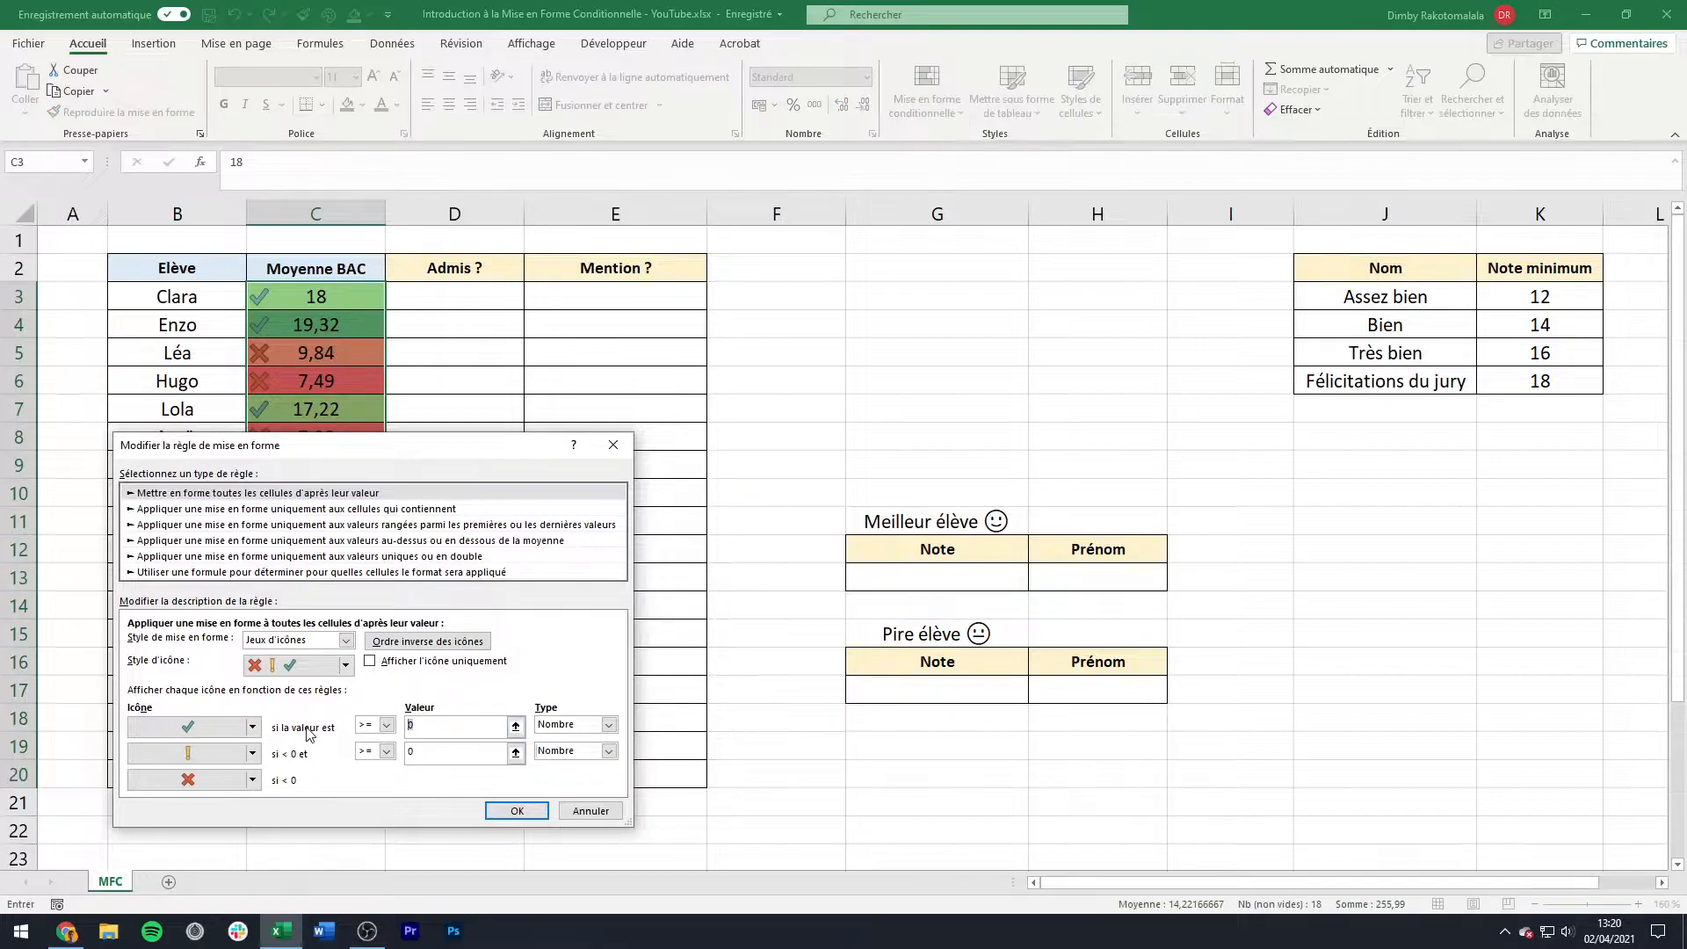
text(10)
click(443, 754)
text(8)
click(499, 814)
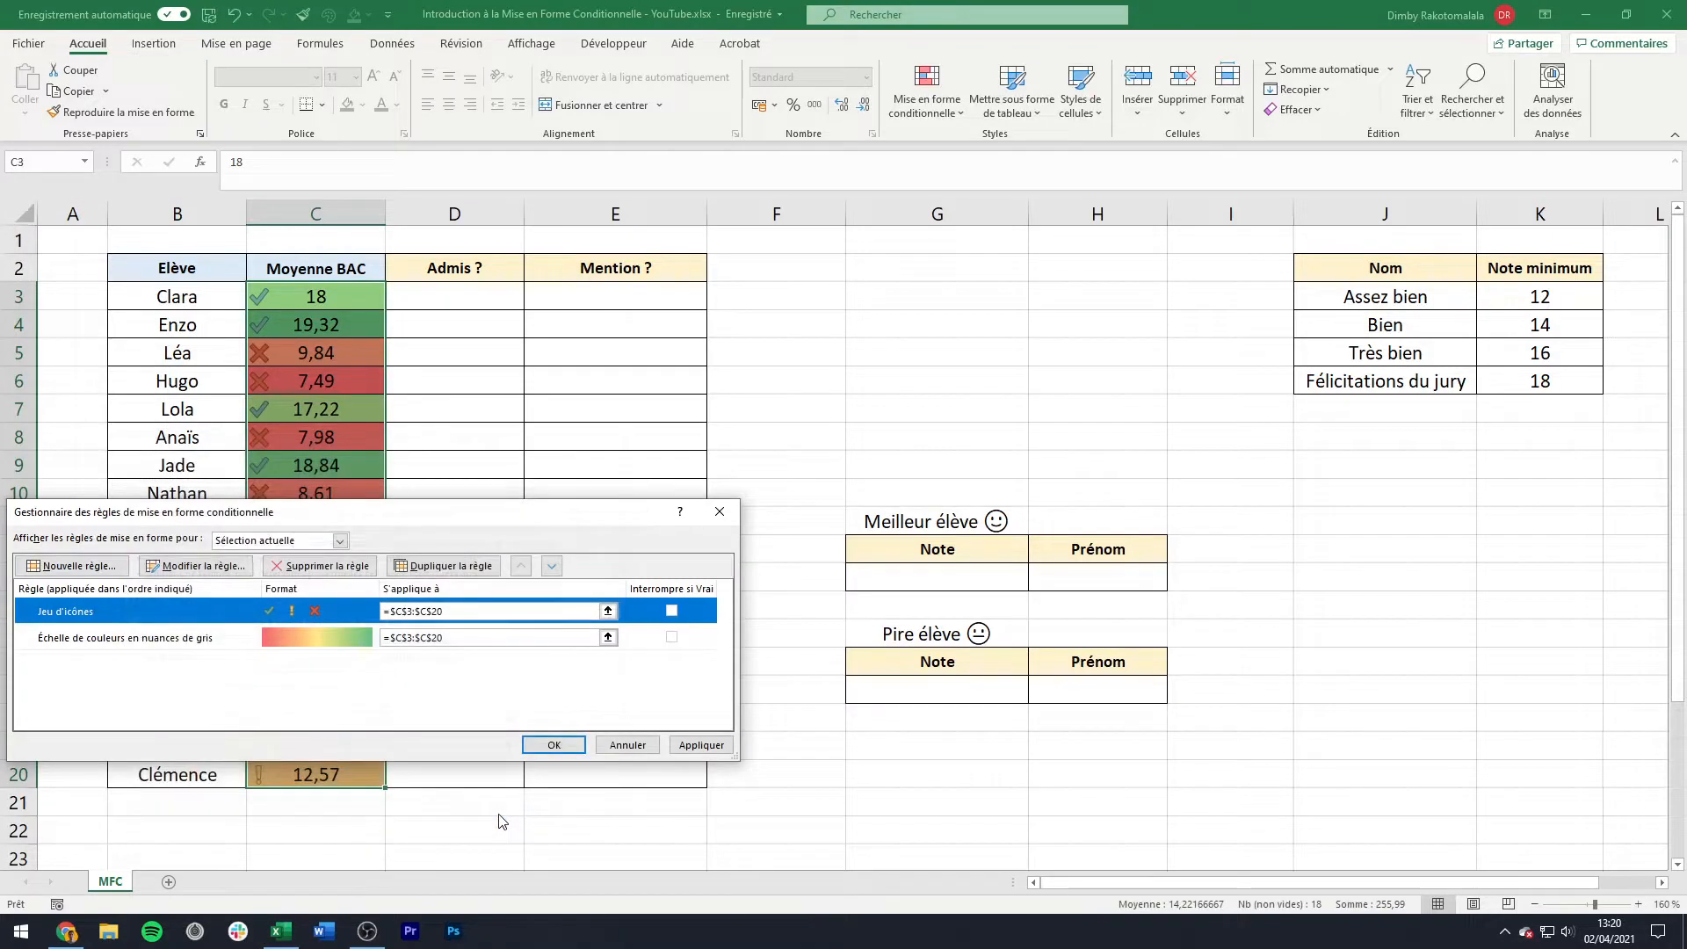
click(681, 749)
click(543, 749)
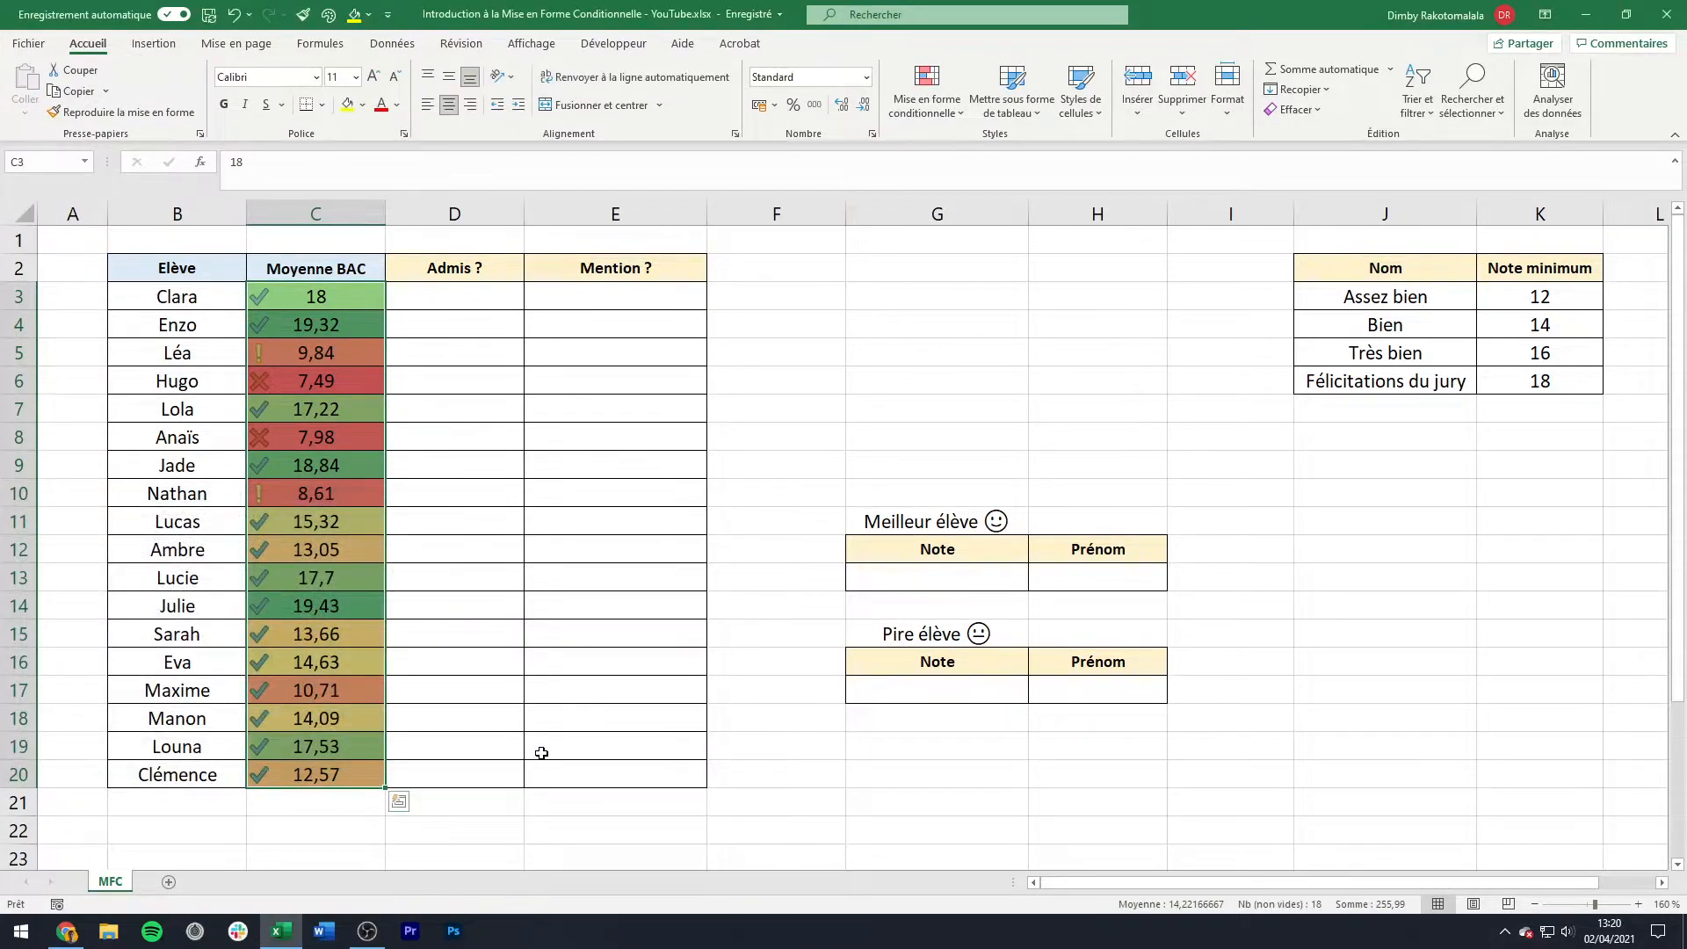
click(482, 710)
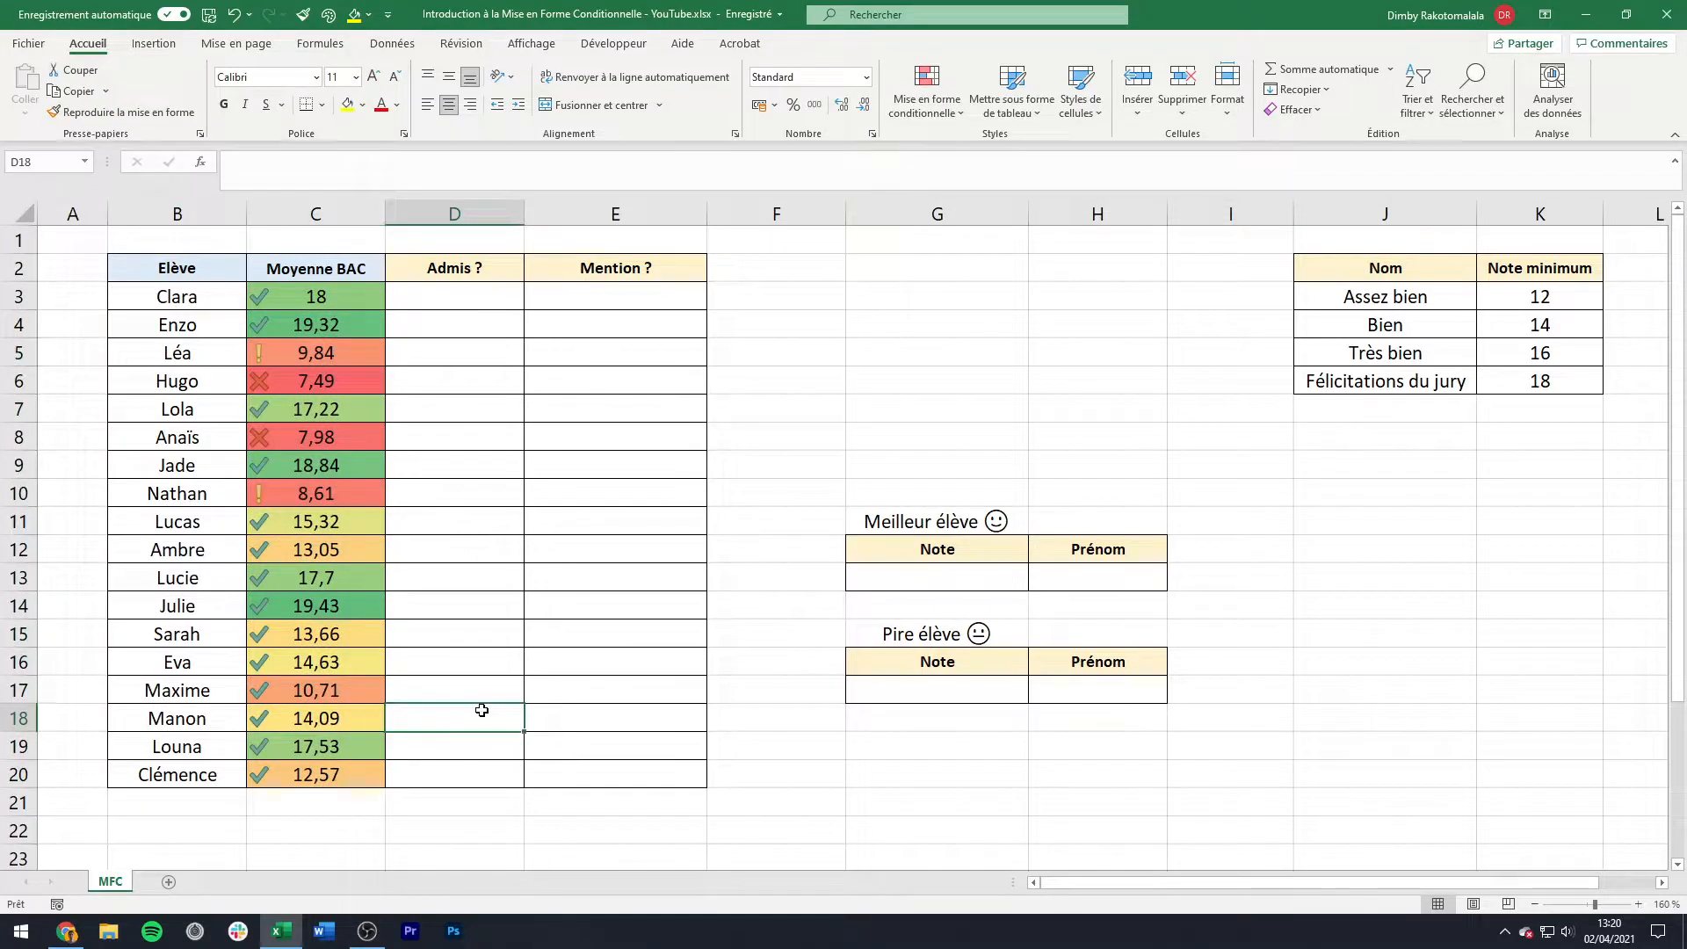
click(341, 355)
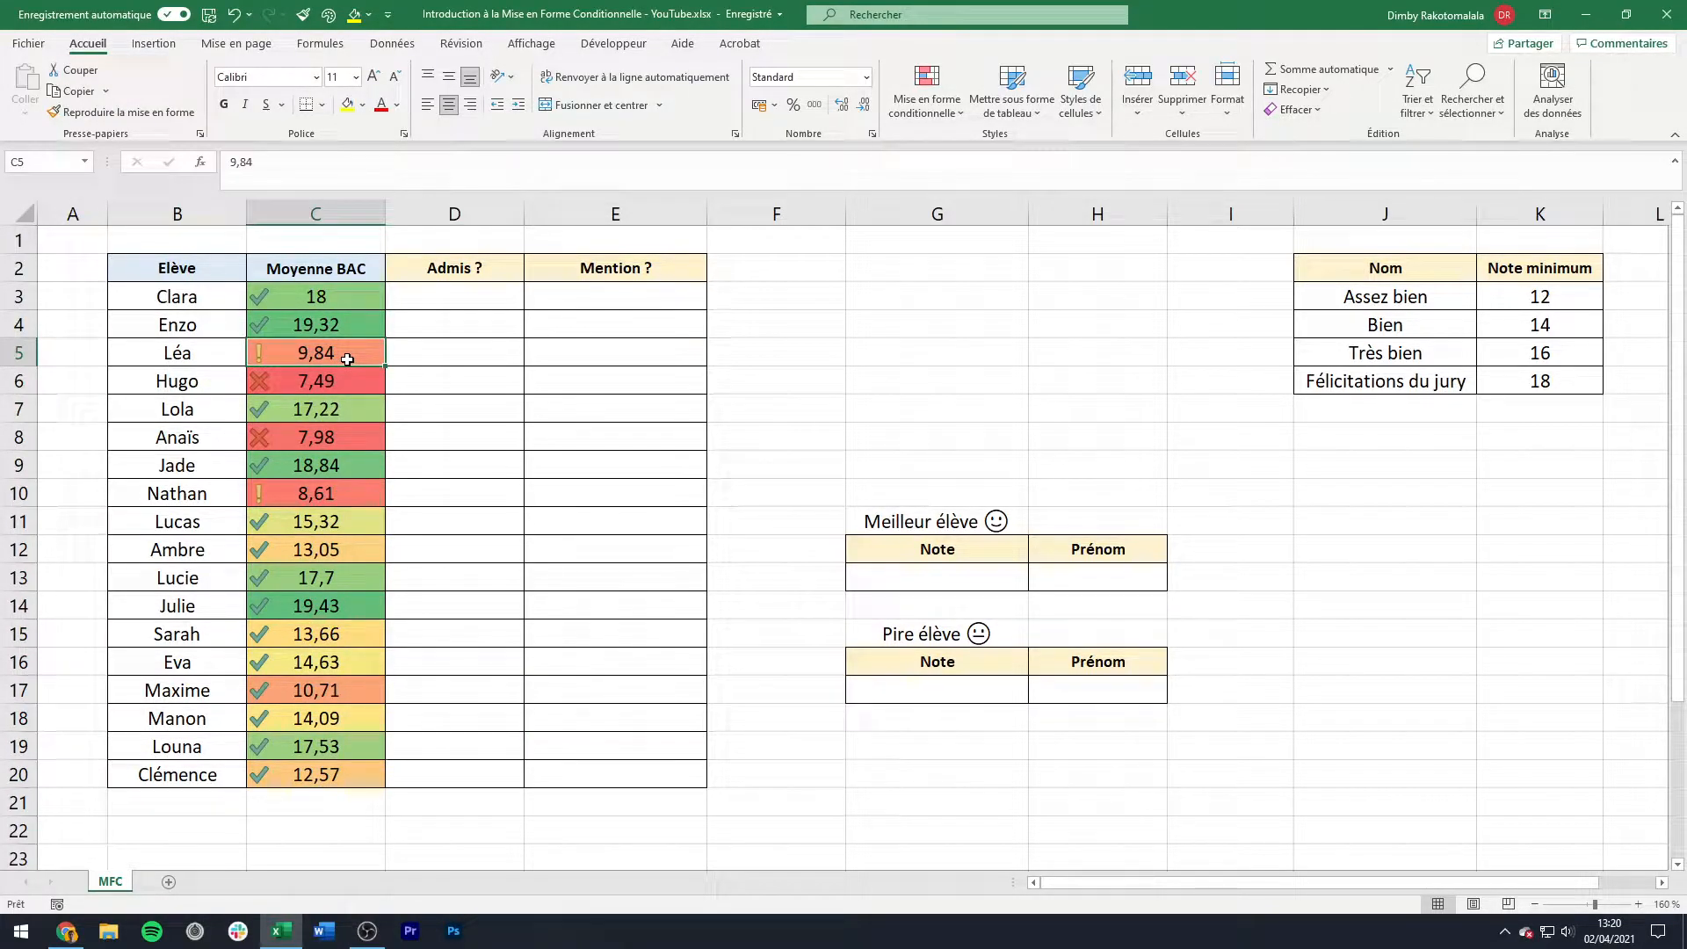
click(346, 491)
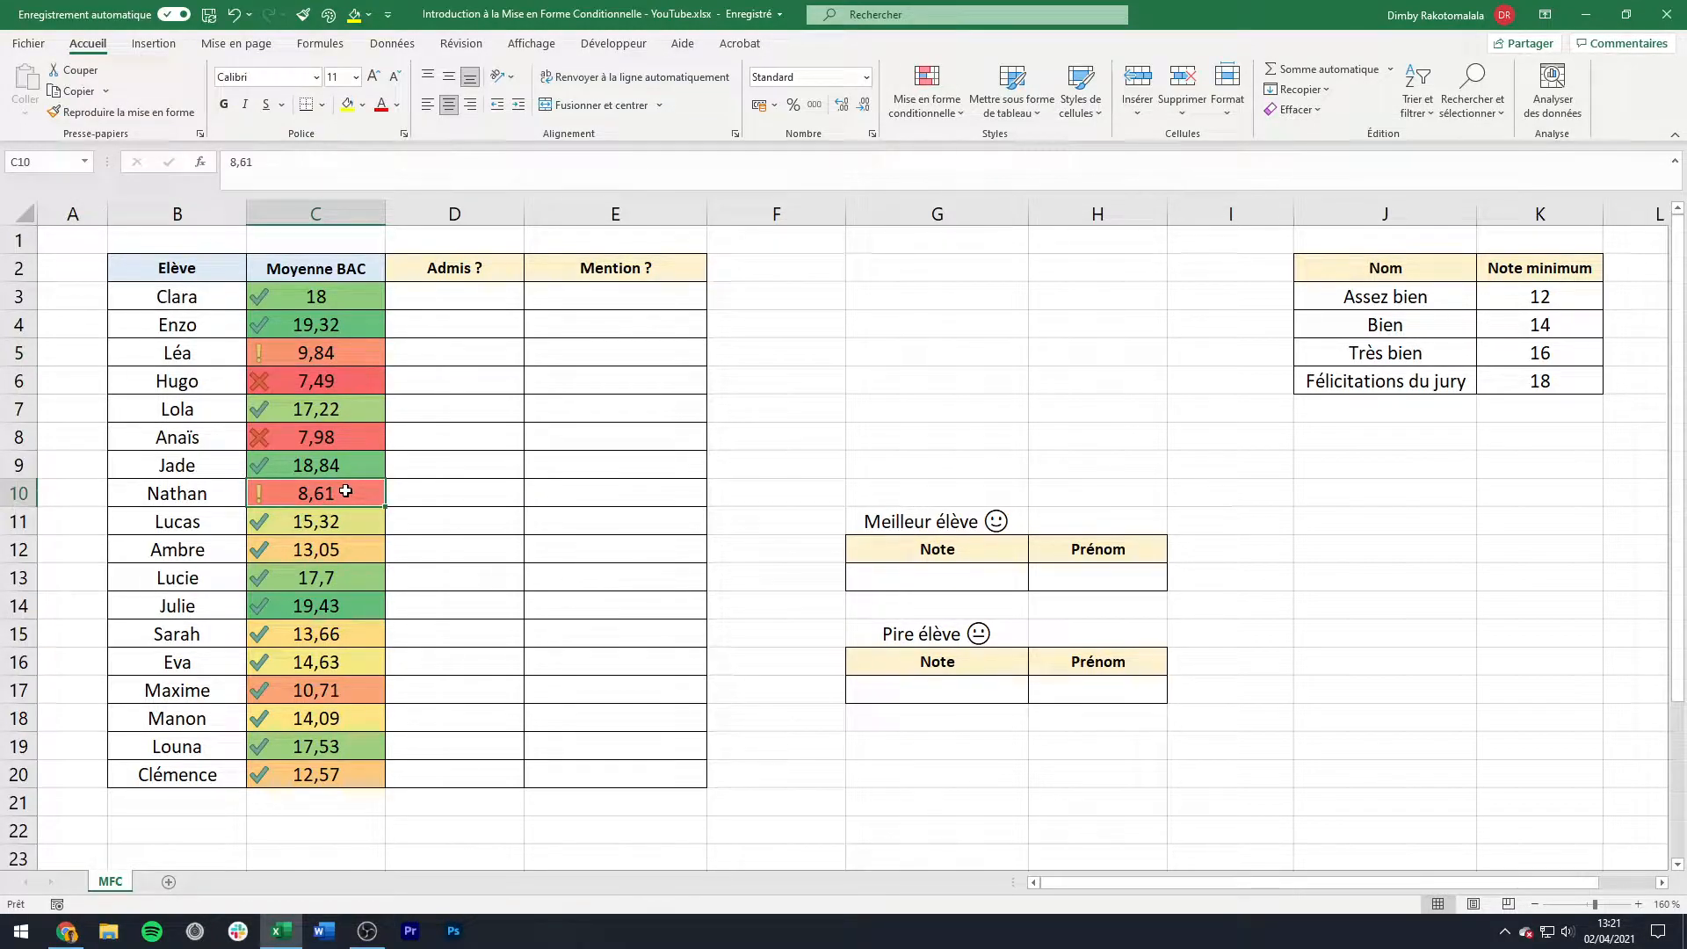
click(351, 444)
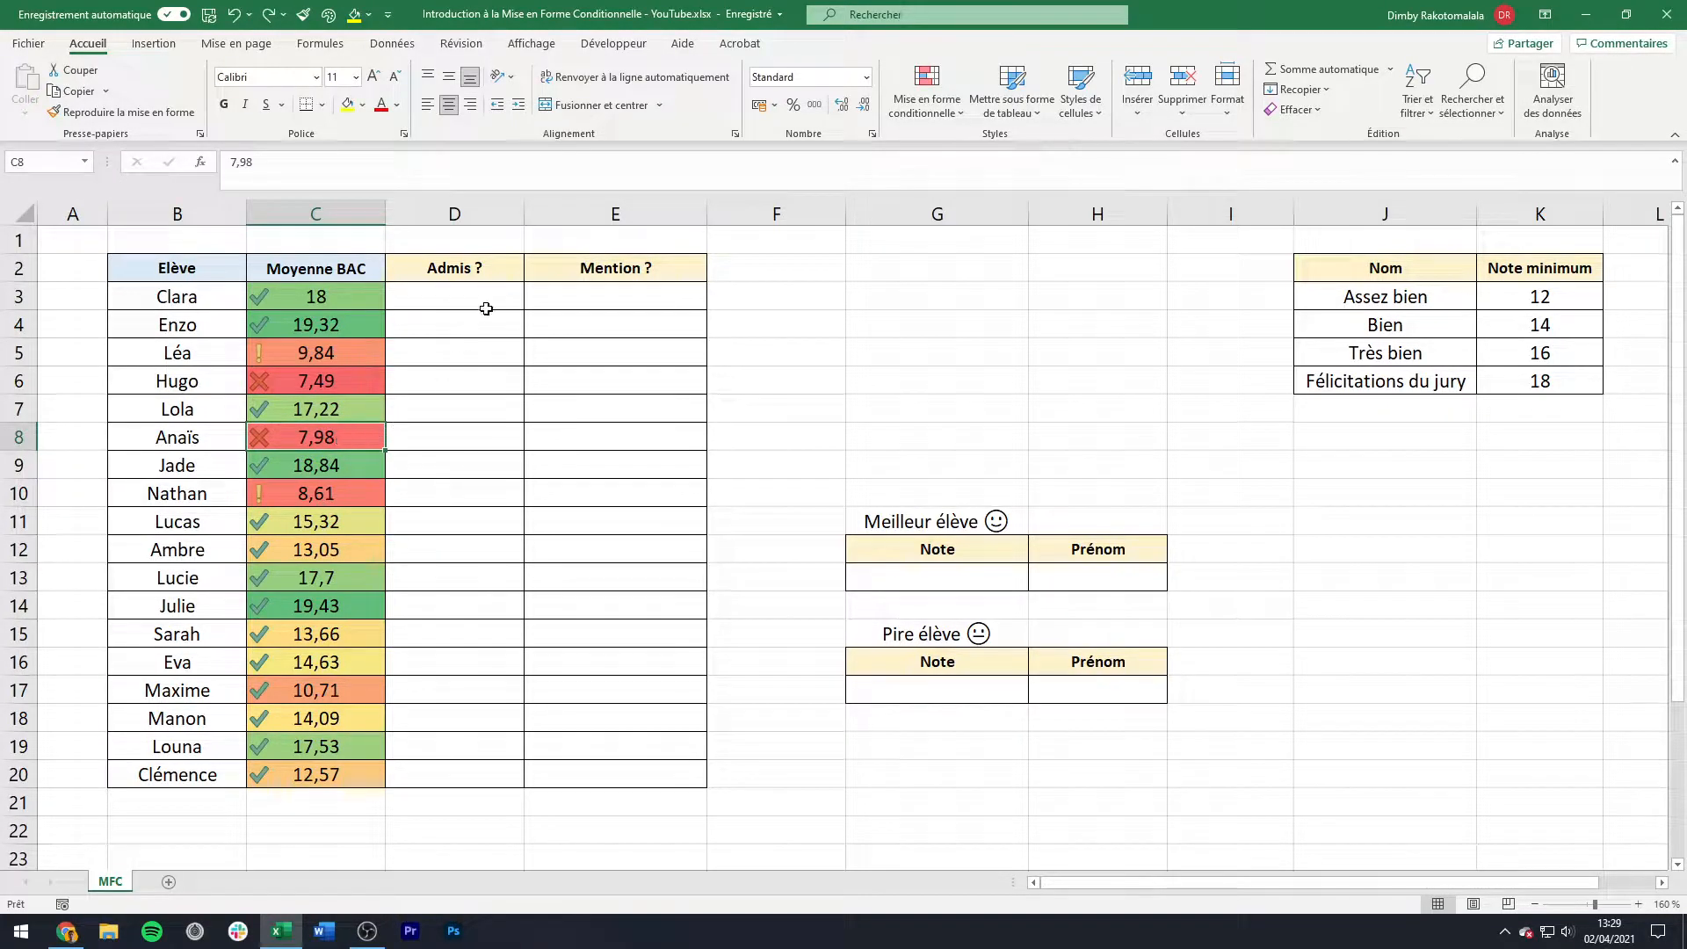
click(494, 307)
drag(494, 307, 497, 772)
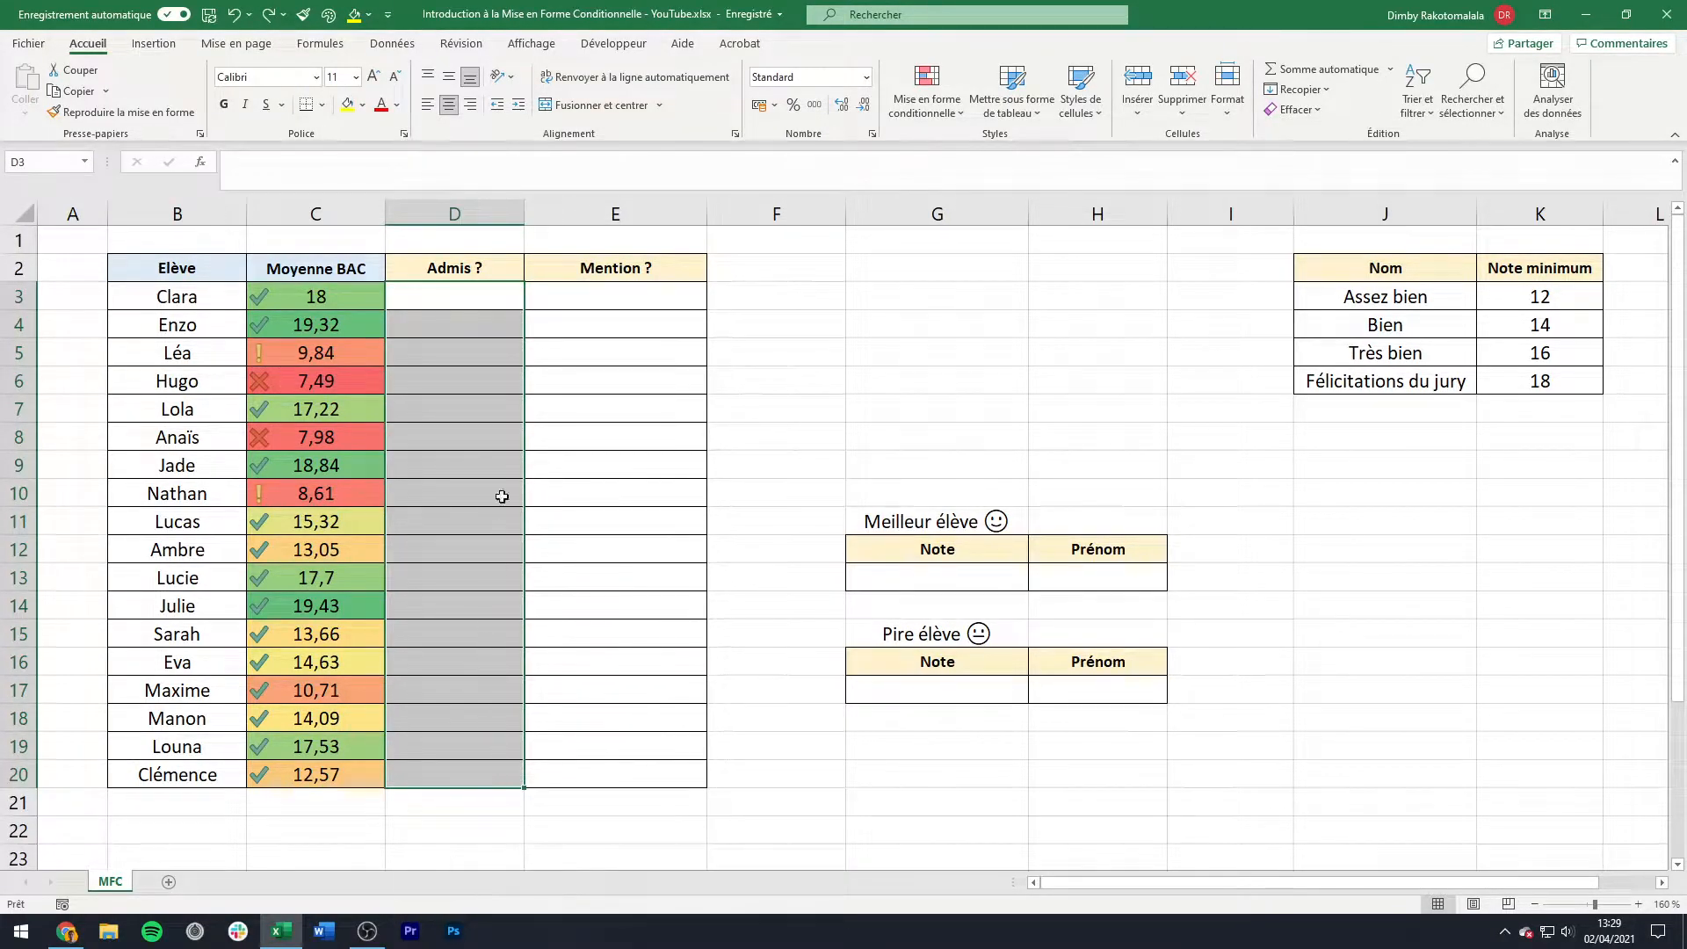
Step: Enter =SI(C3>=10;"Admis";"Refusé") in D3 and fill the formula down to D20
click(498, 298)
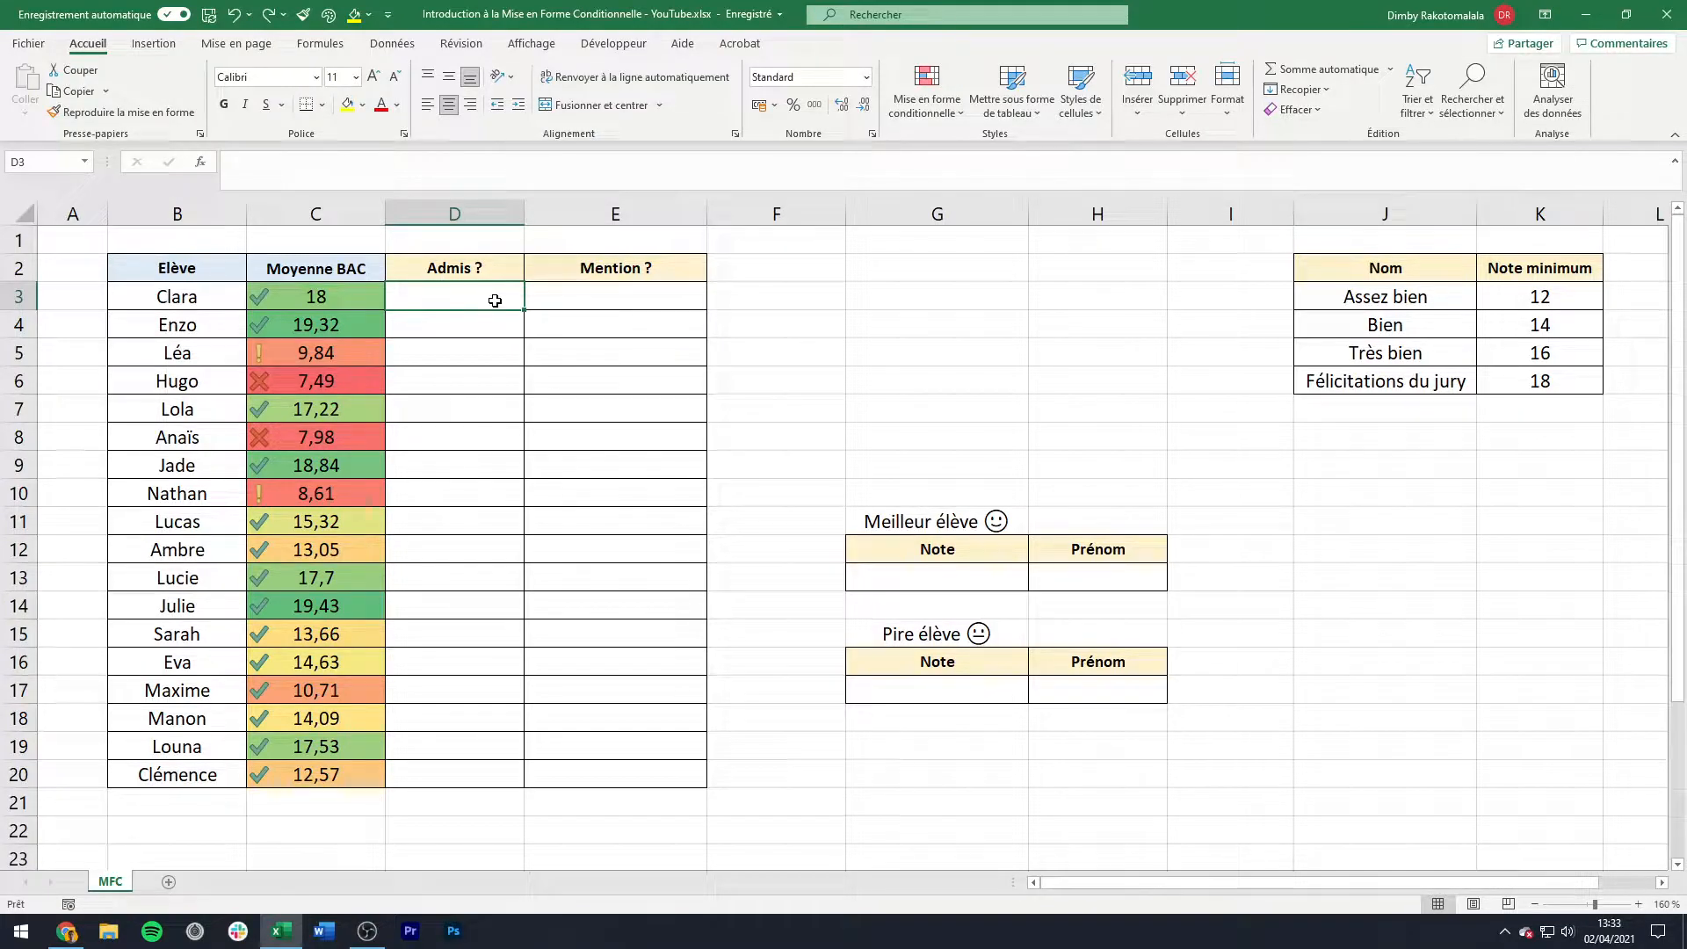
text(=si()
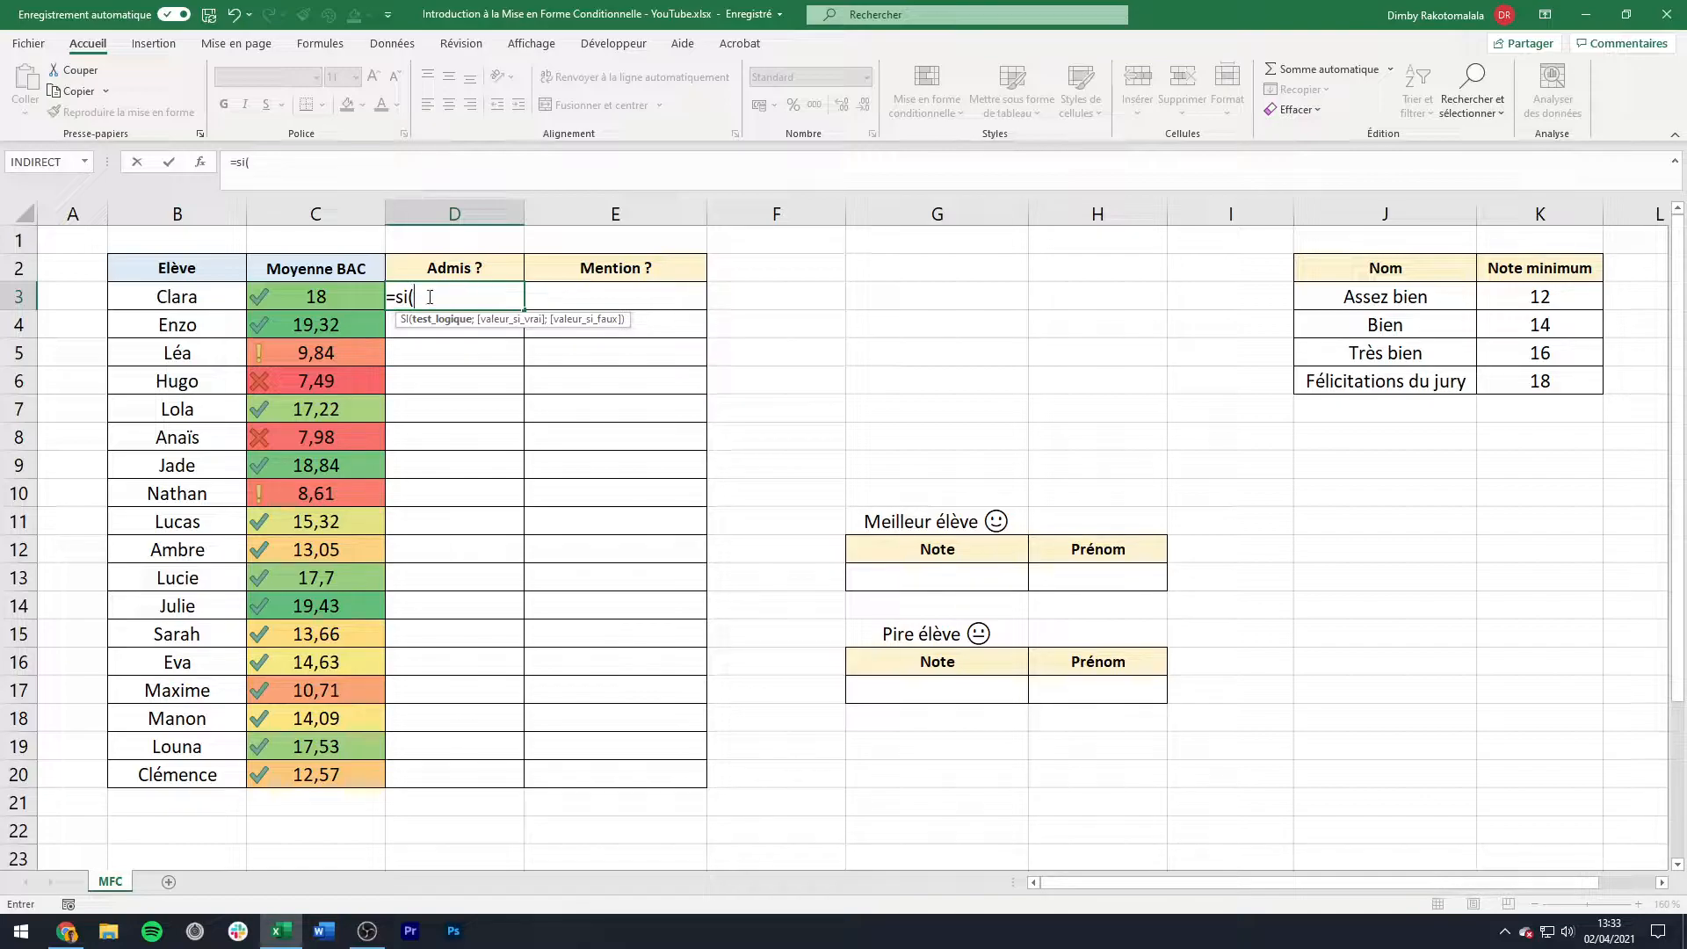
click(369, 294)
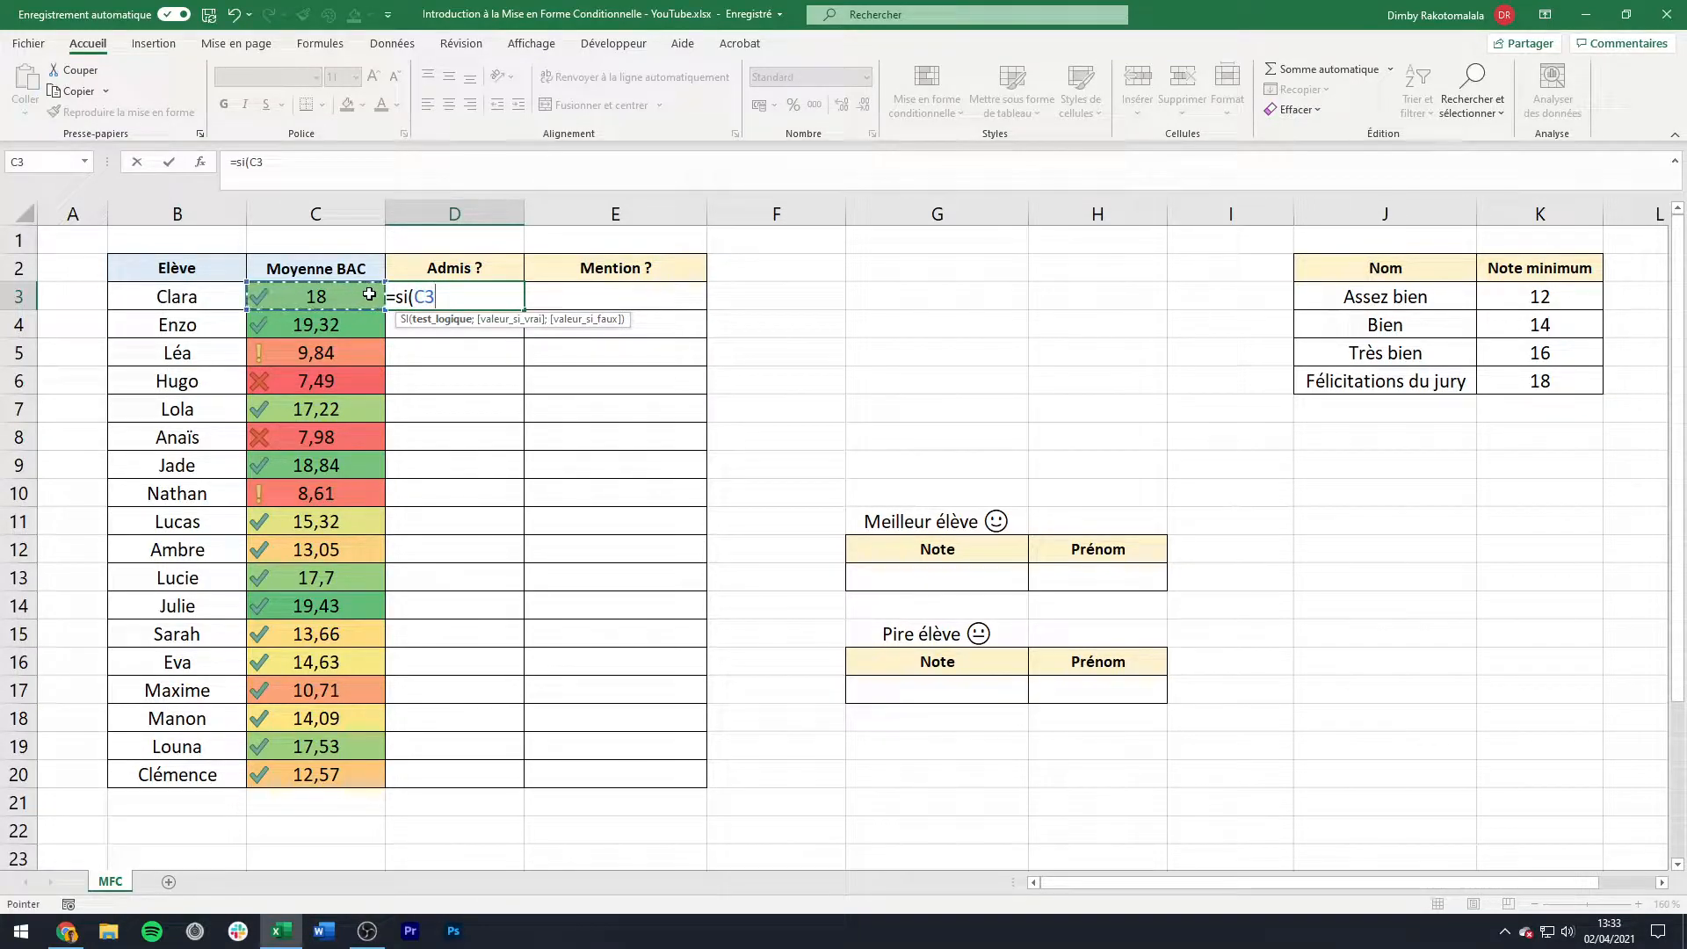
text(>=10)
text(;"Admis)
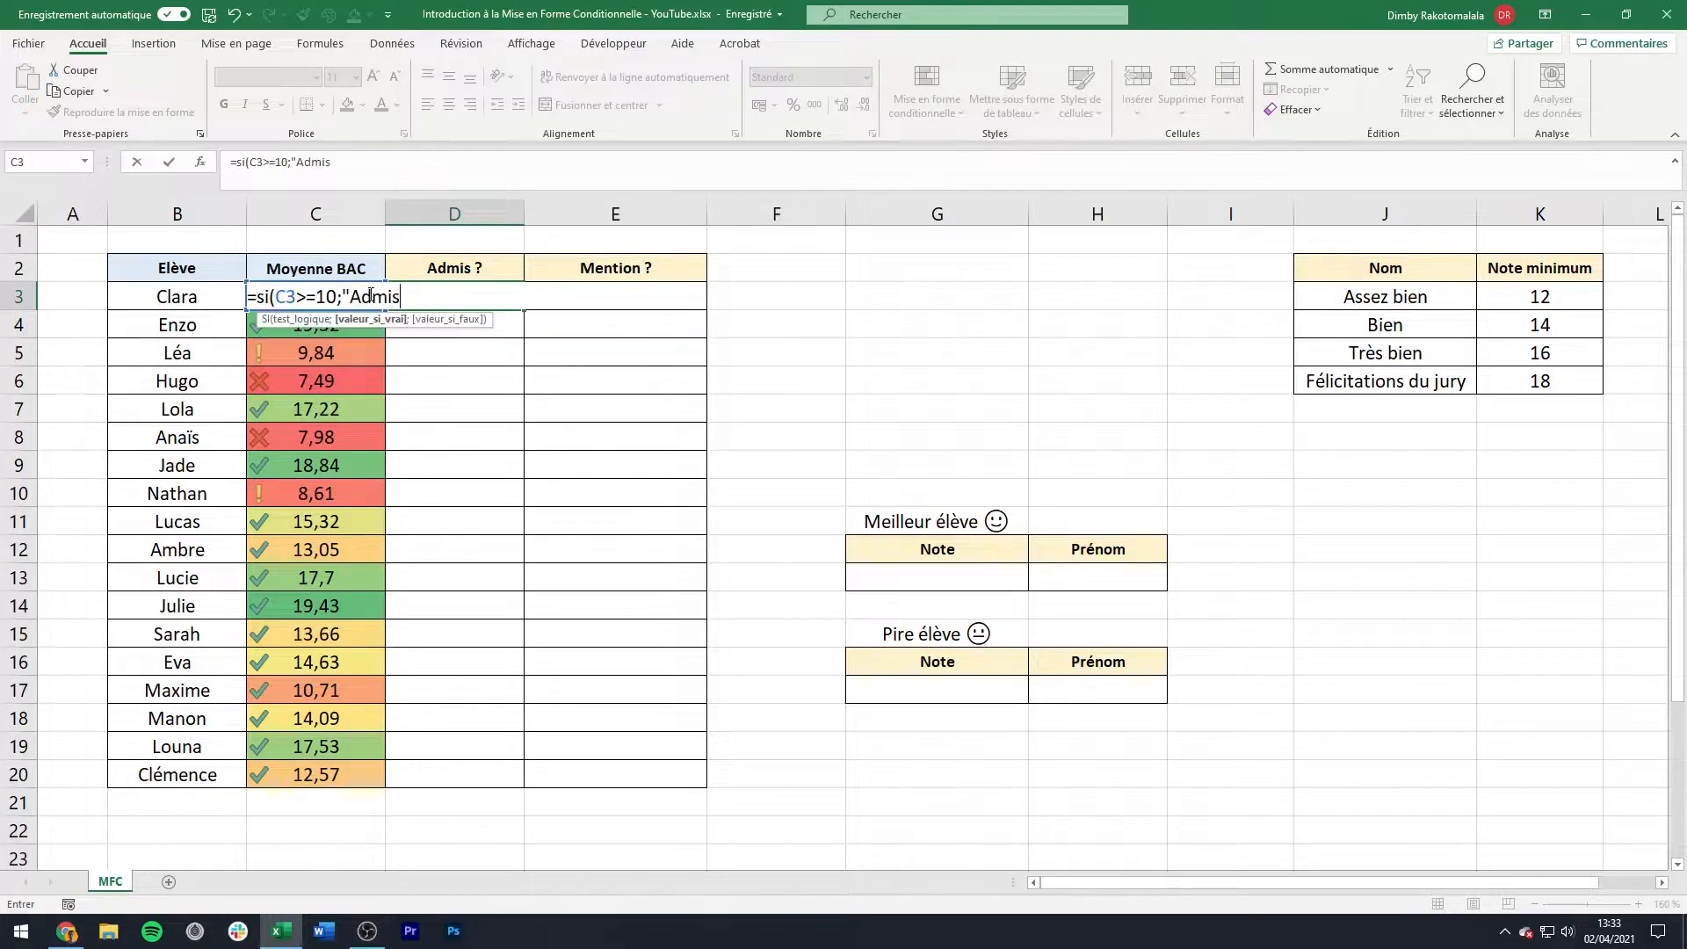
text(")
text(;"Refusé)
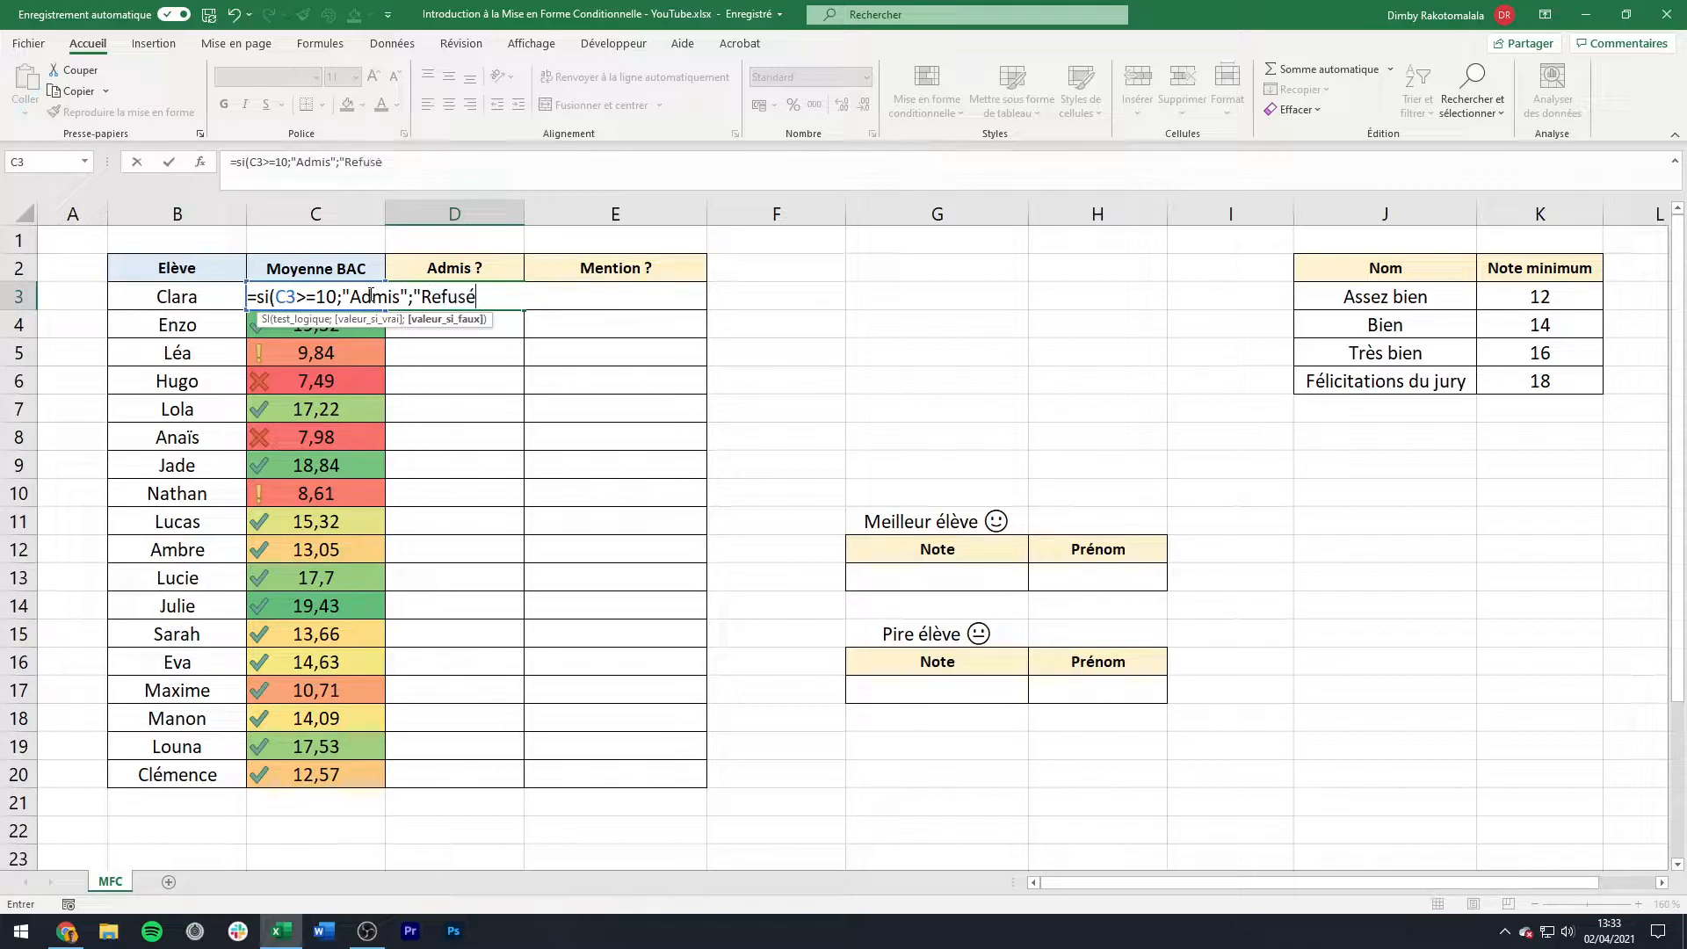
text("))
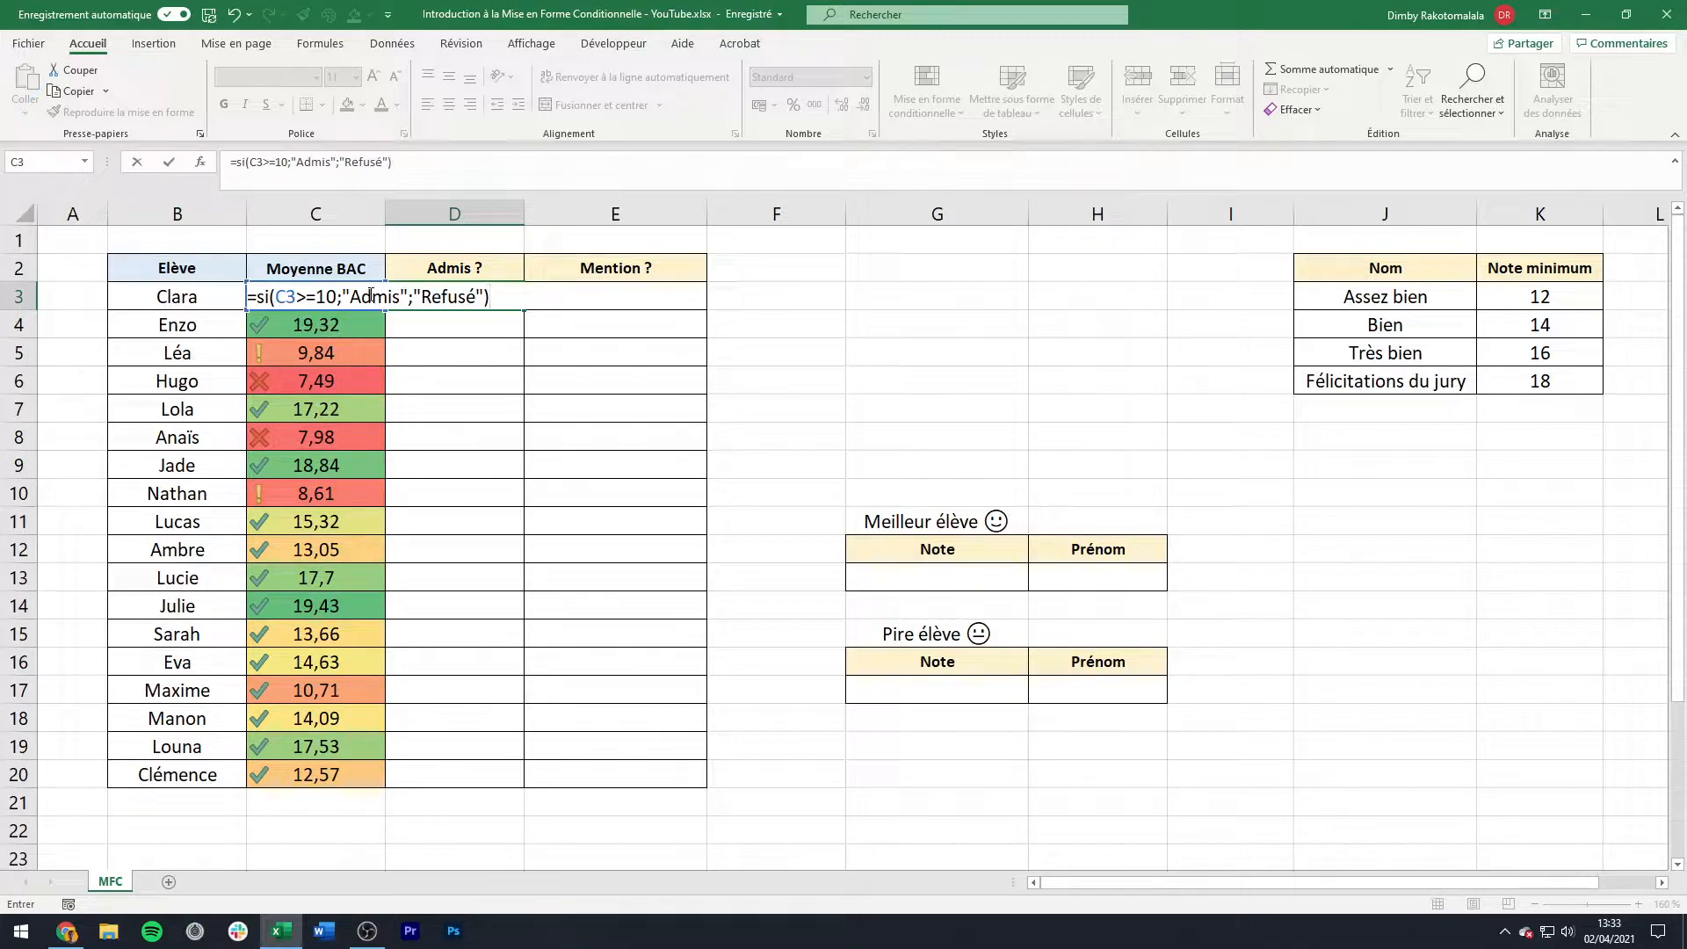
key(Return)
click(513, 304)
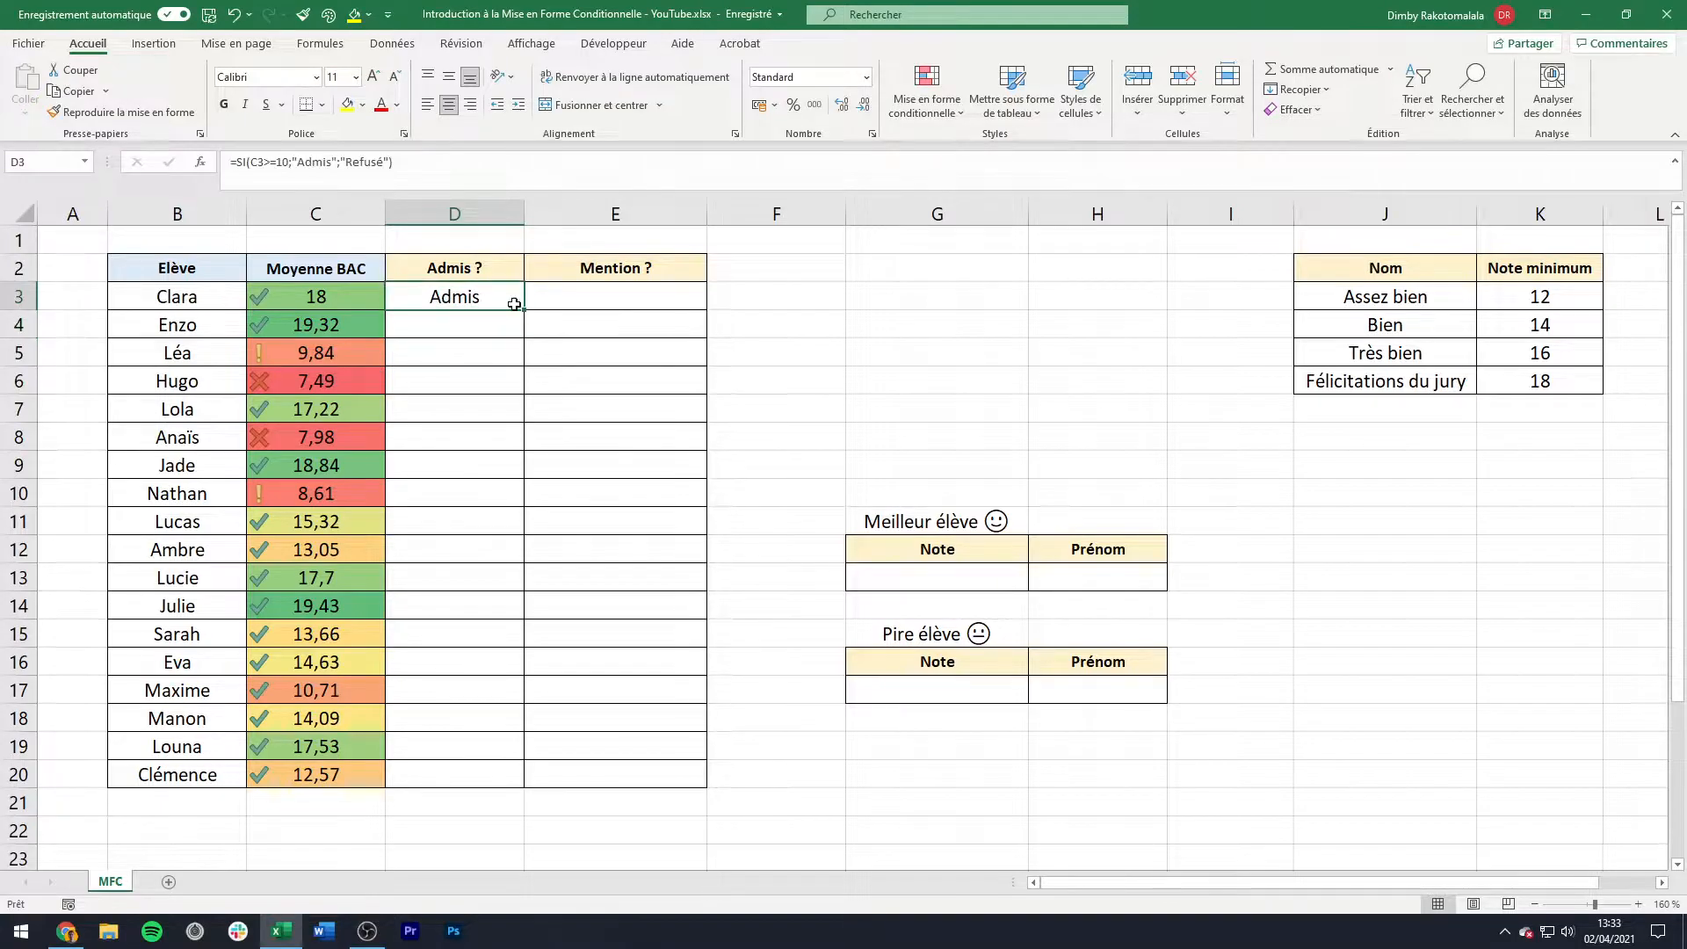
double_click(524, 309)
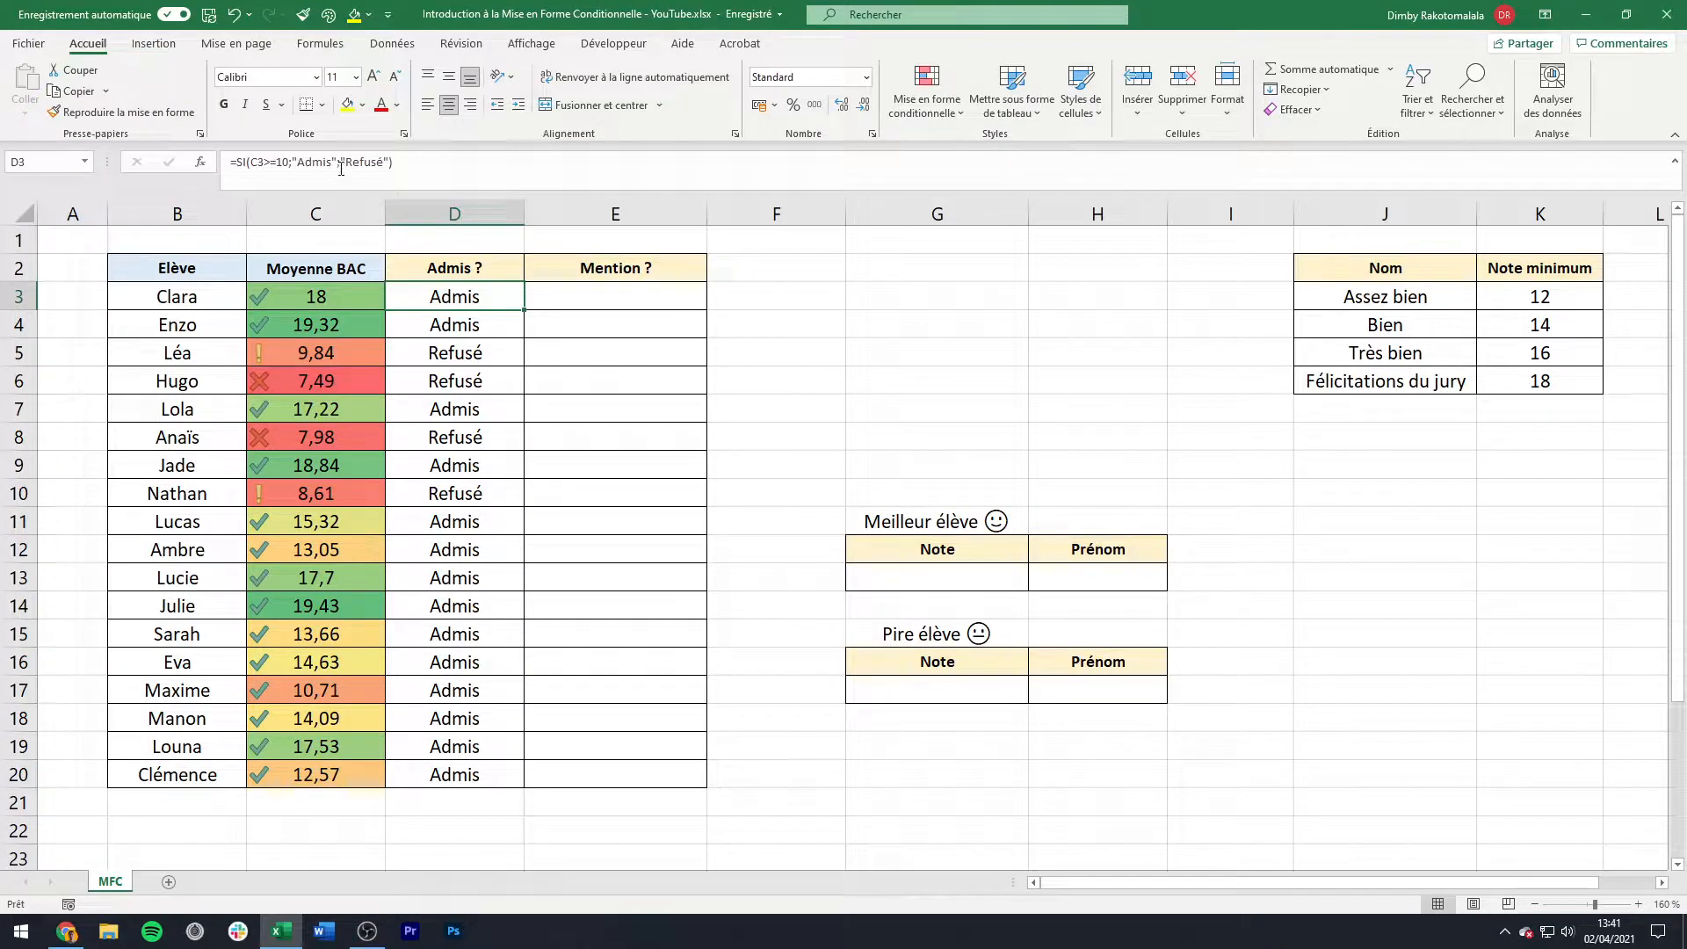
Step: Replace "Refusé" in D3's formula with the nested test SI(C3<8;"Ajourné";"Rattrapages") and fill it down to D20
drag(341, 168, 390, 165)
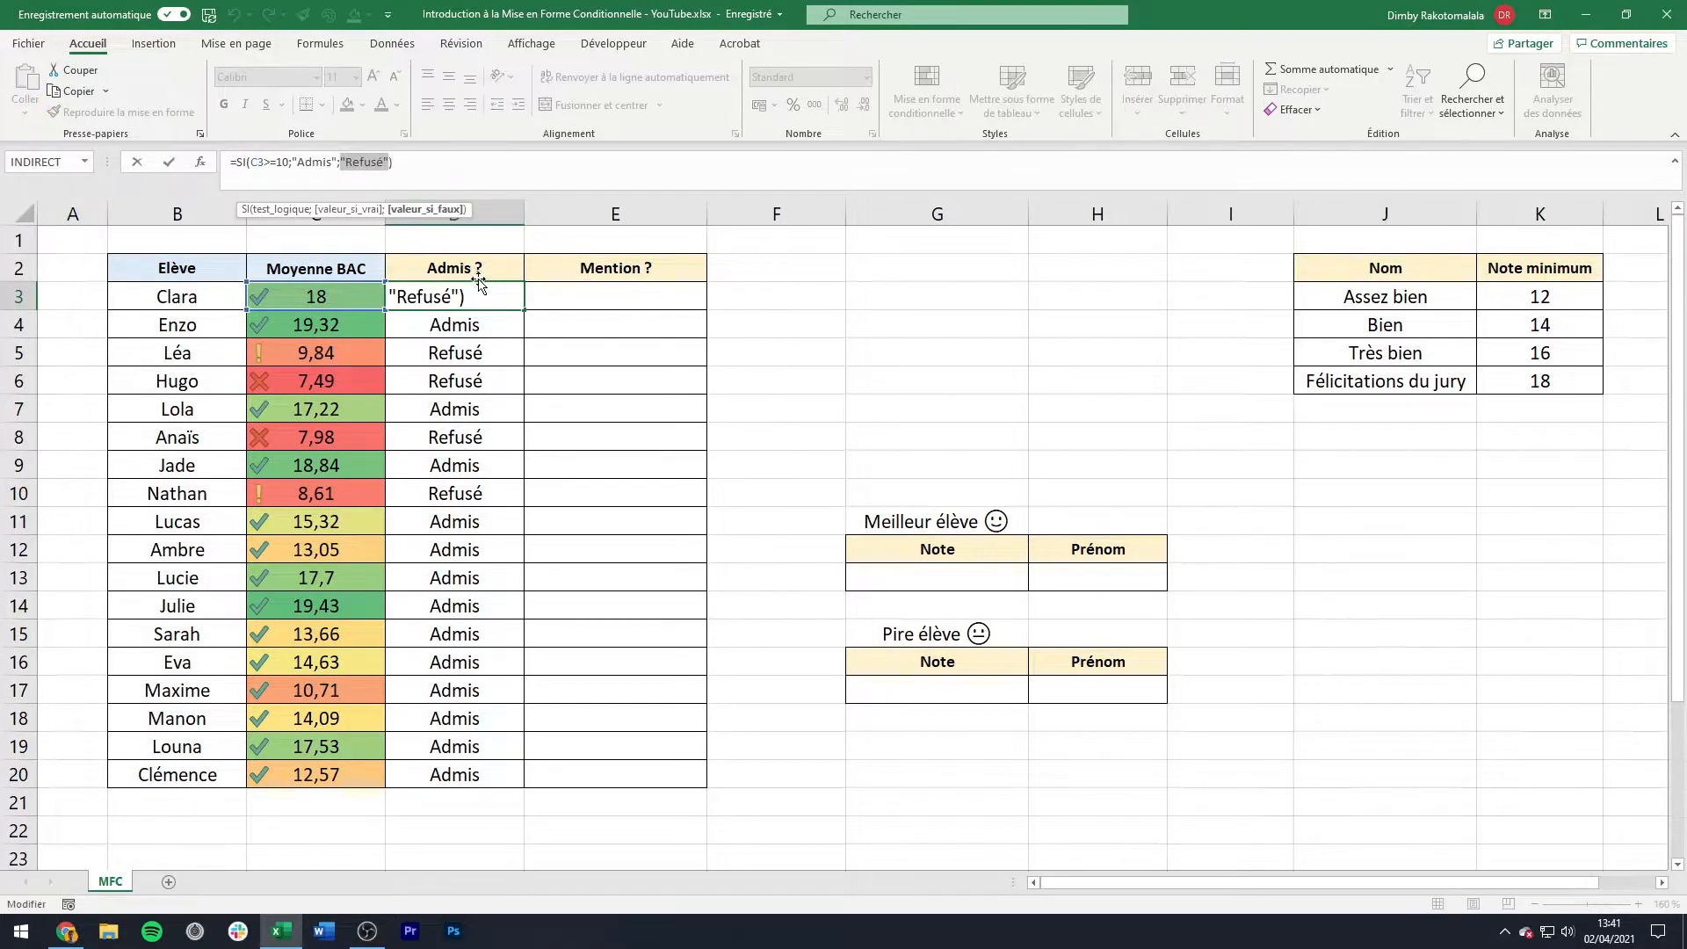
text(si()
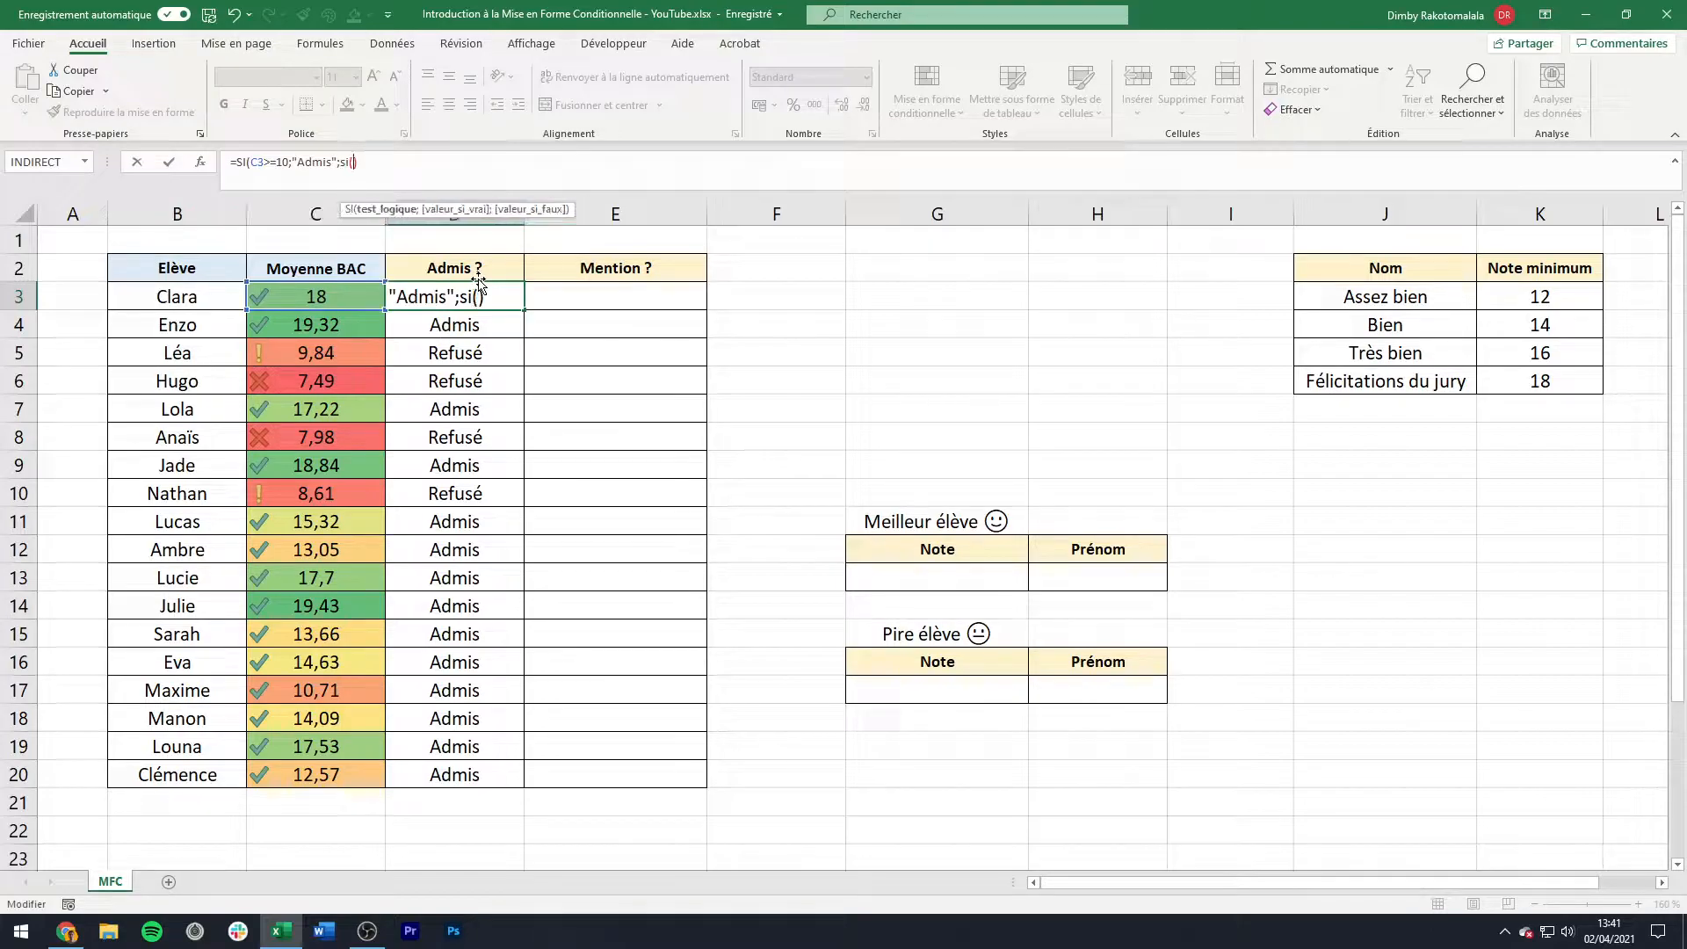
click(365, 296)
text(<8)
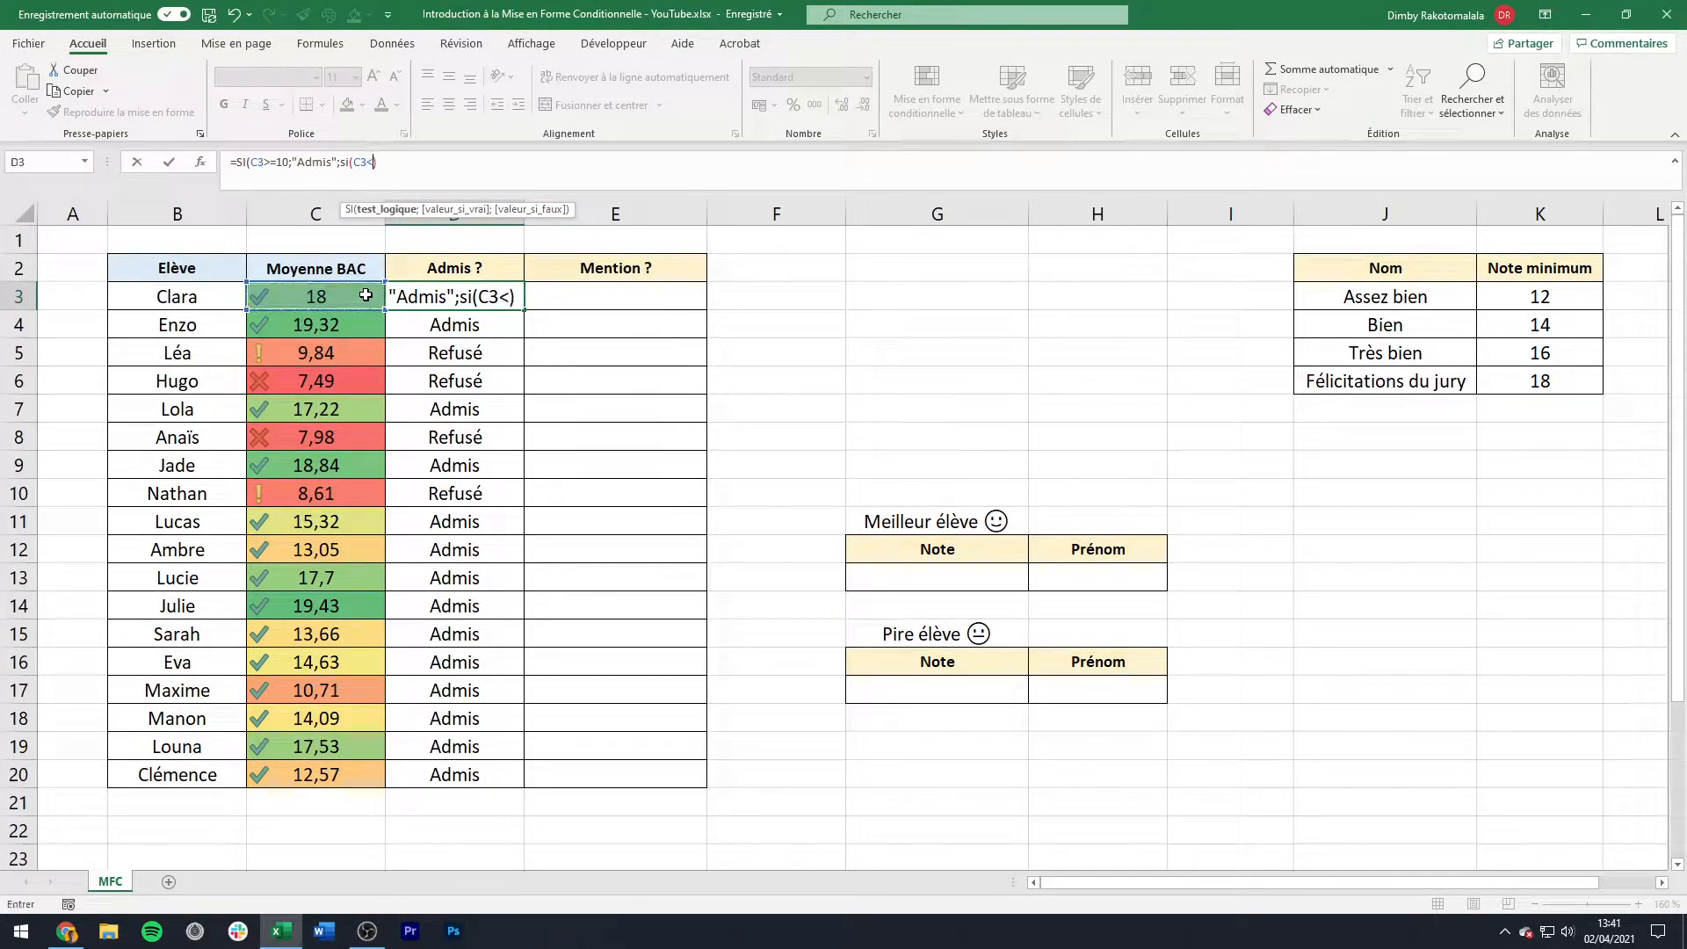
text(;)
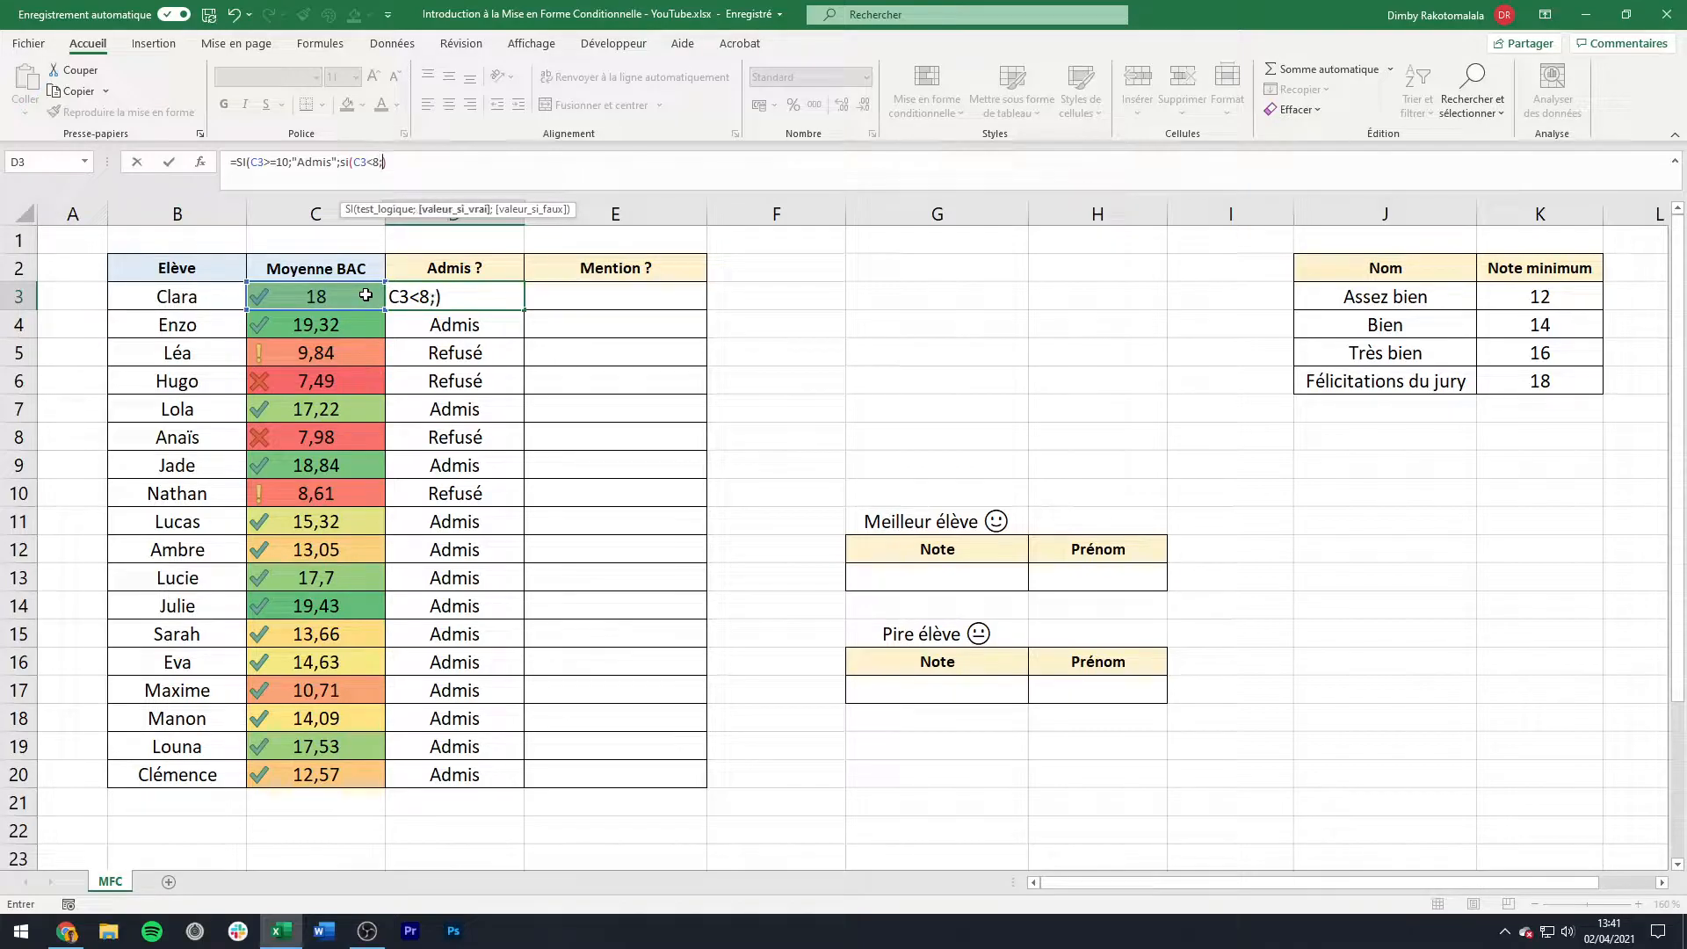
text("Ajourné";)
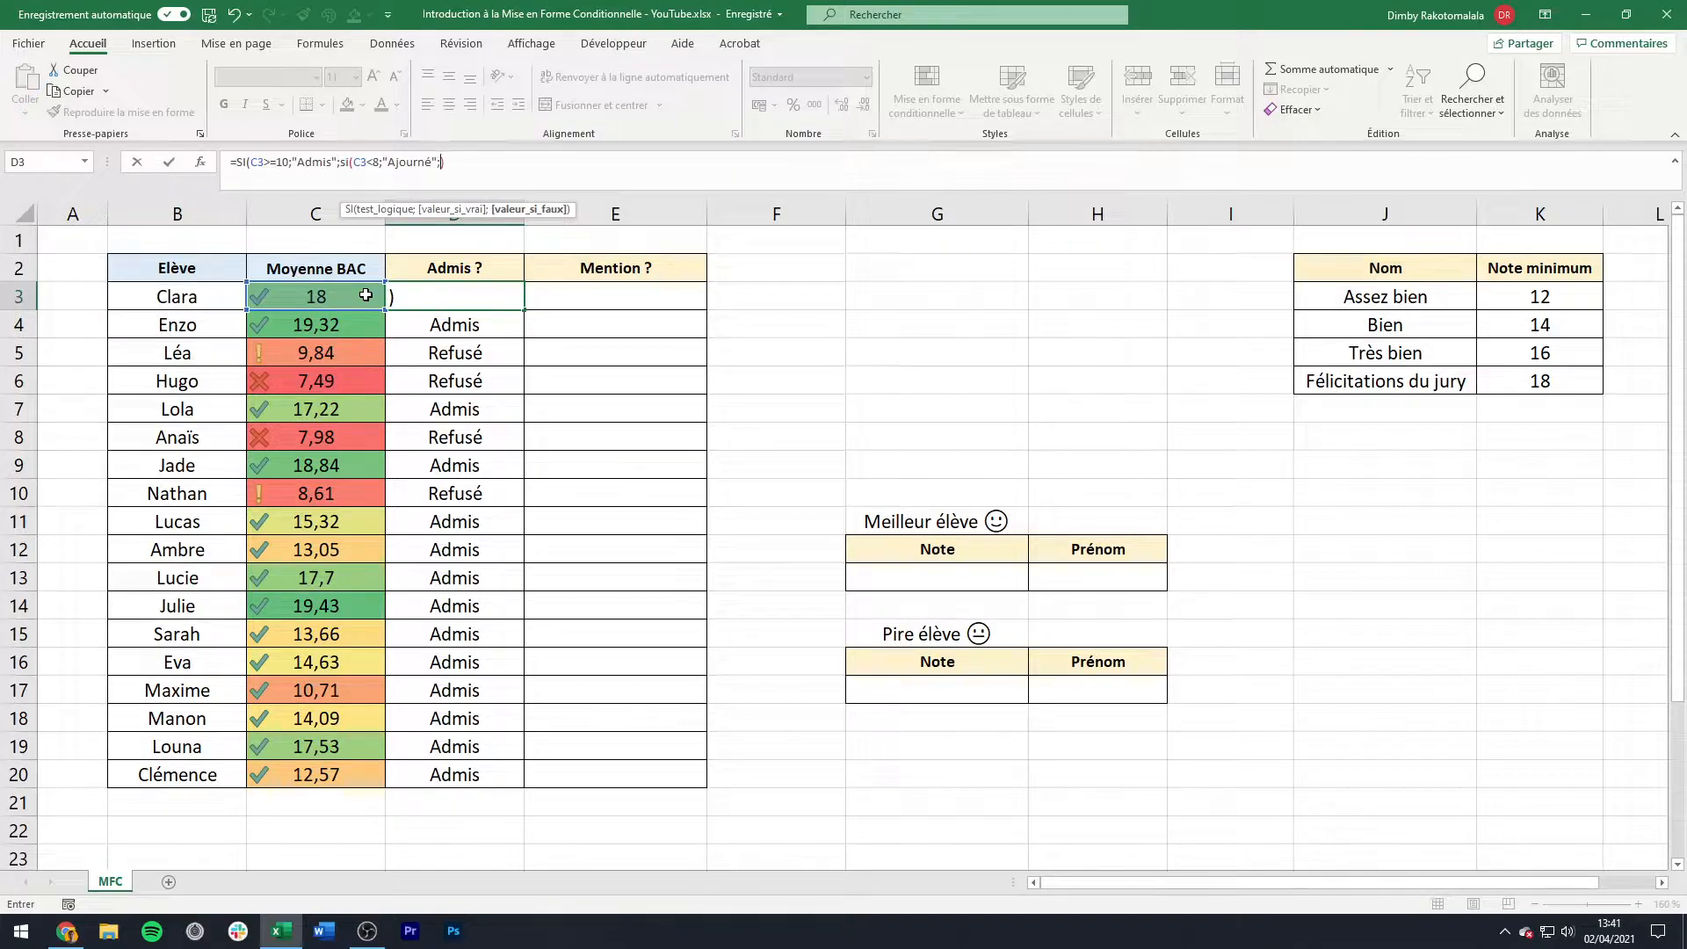
text("Rattrapages")
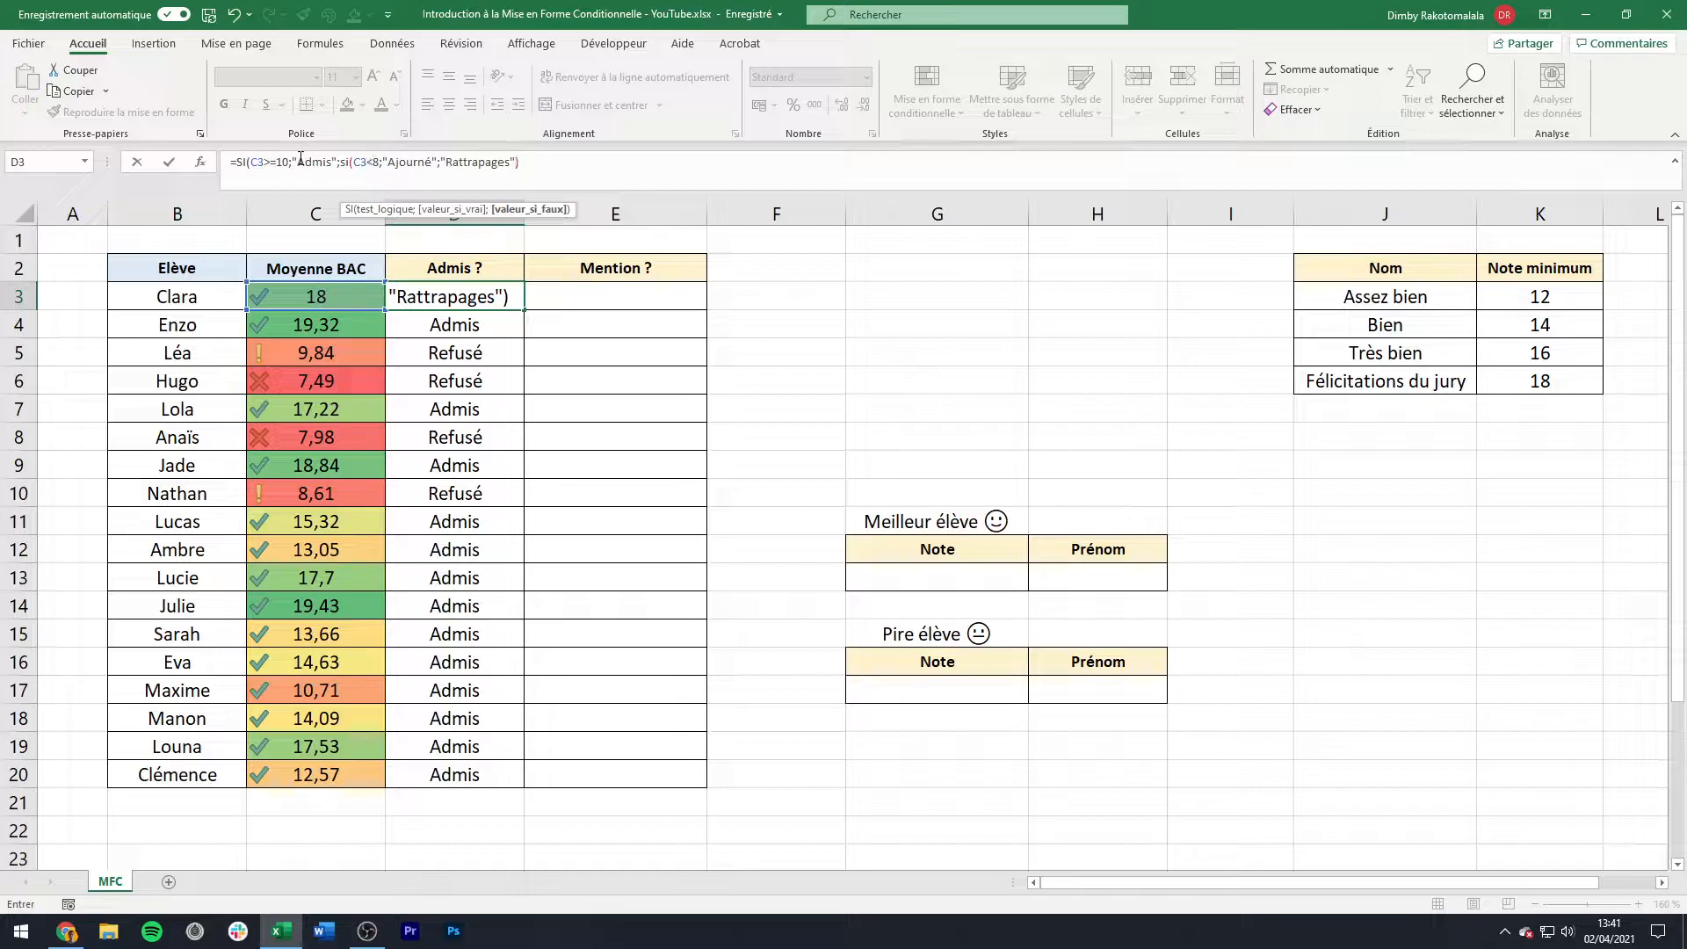
text())
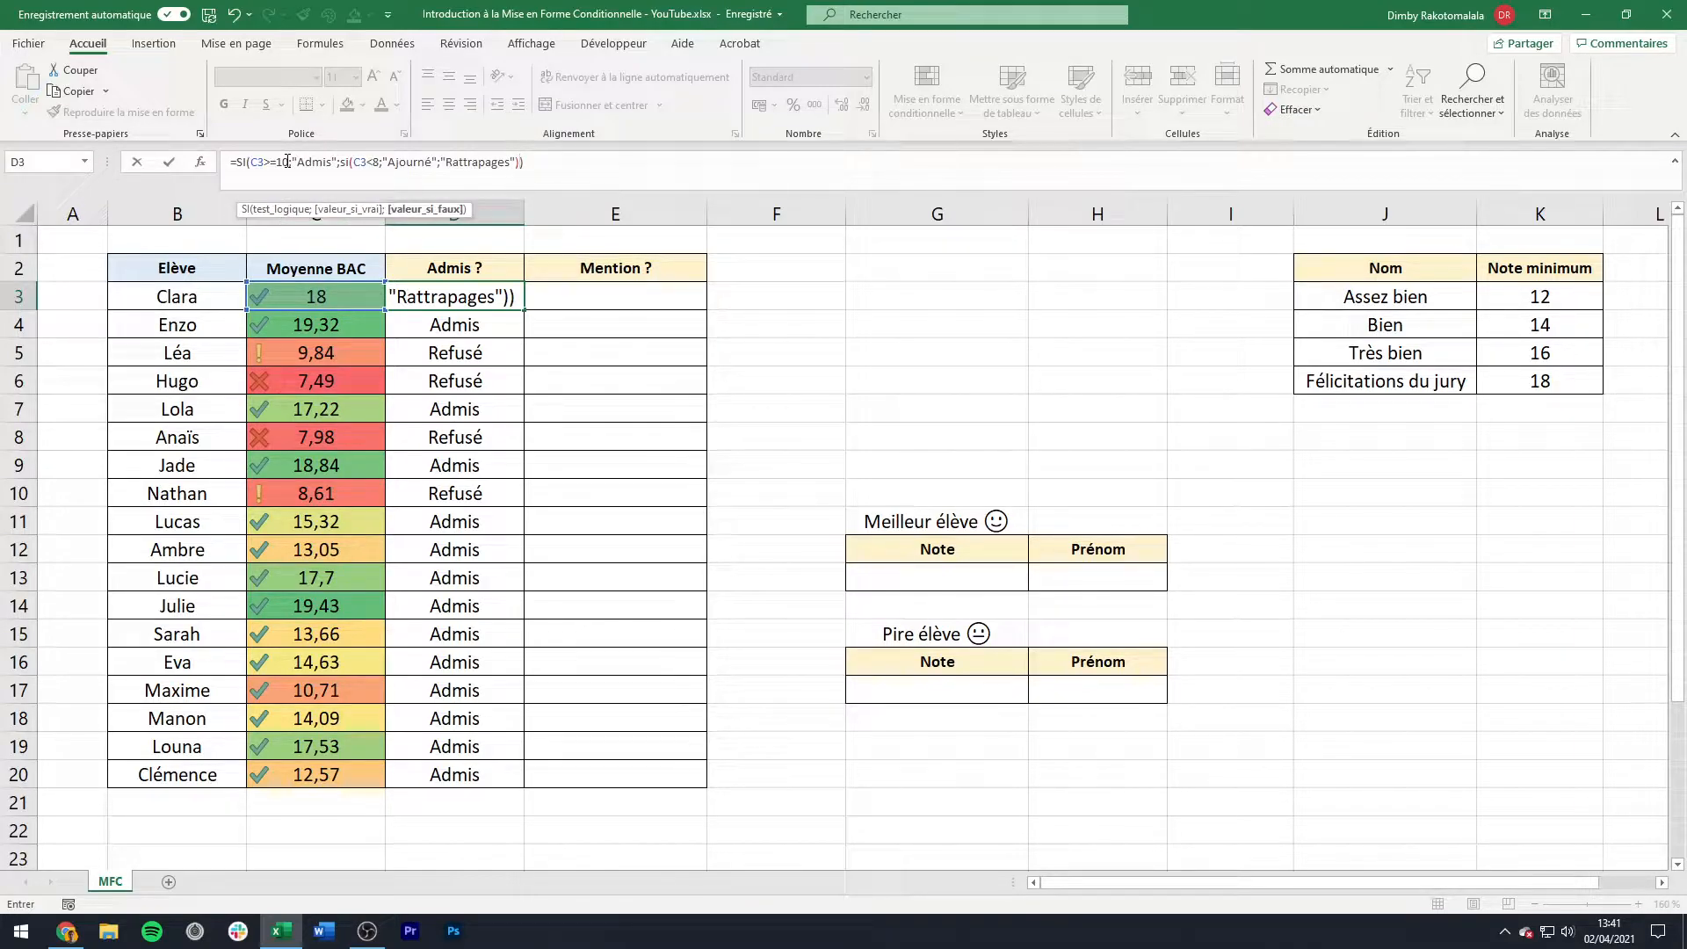
key(Return)
click(501, 297)
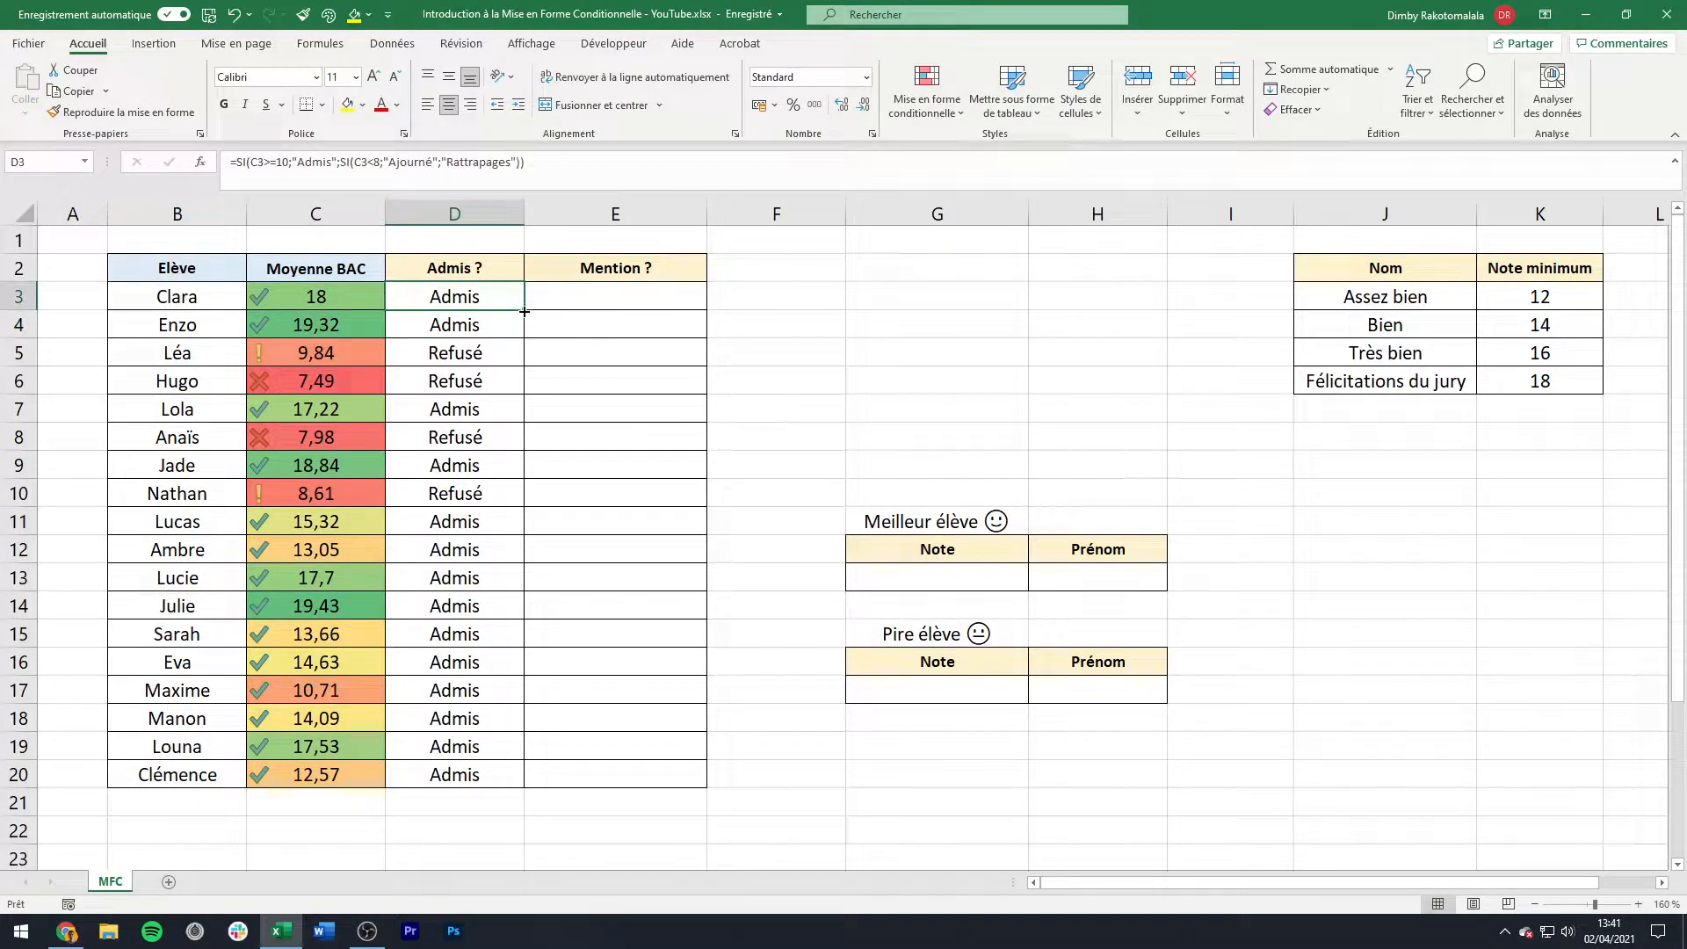
double_click(524, 311)
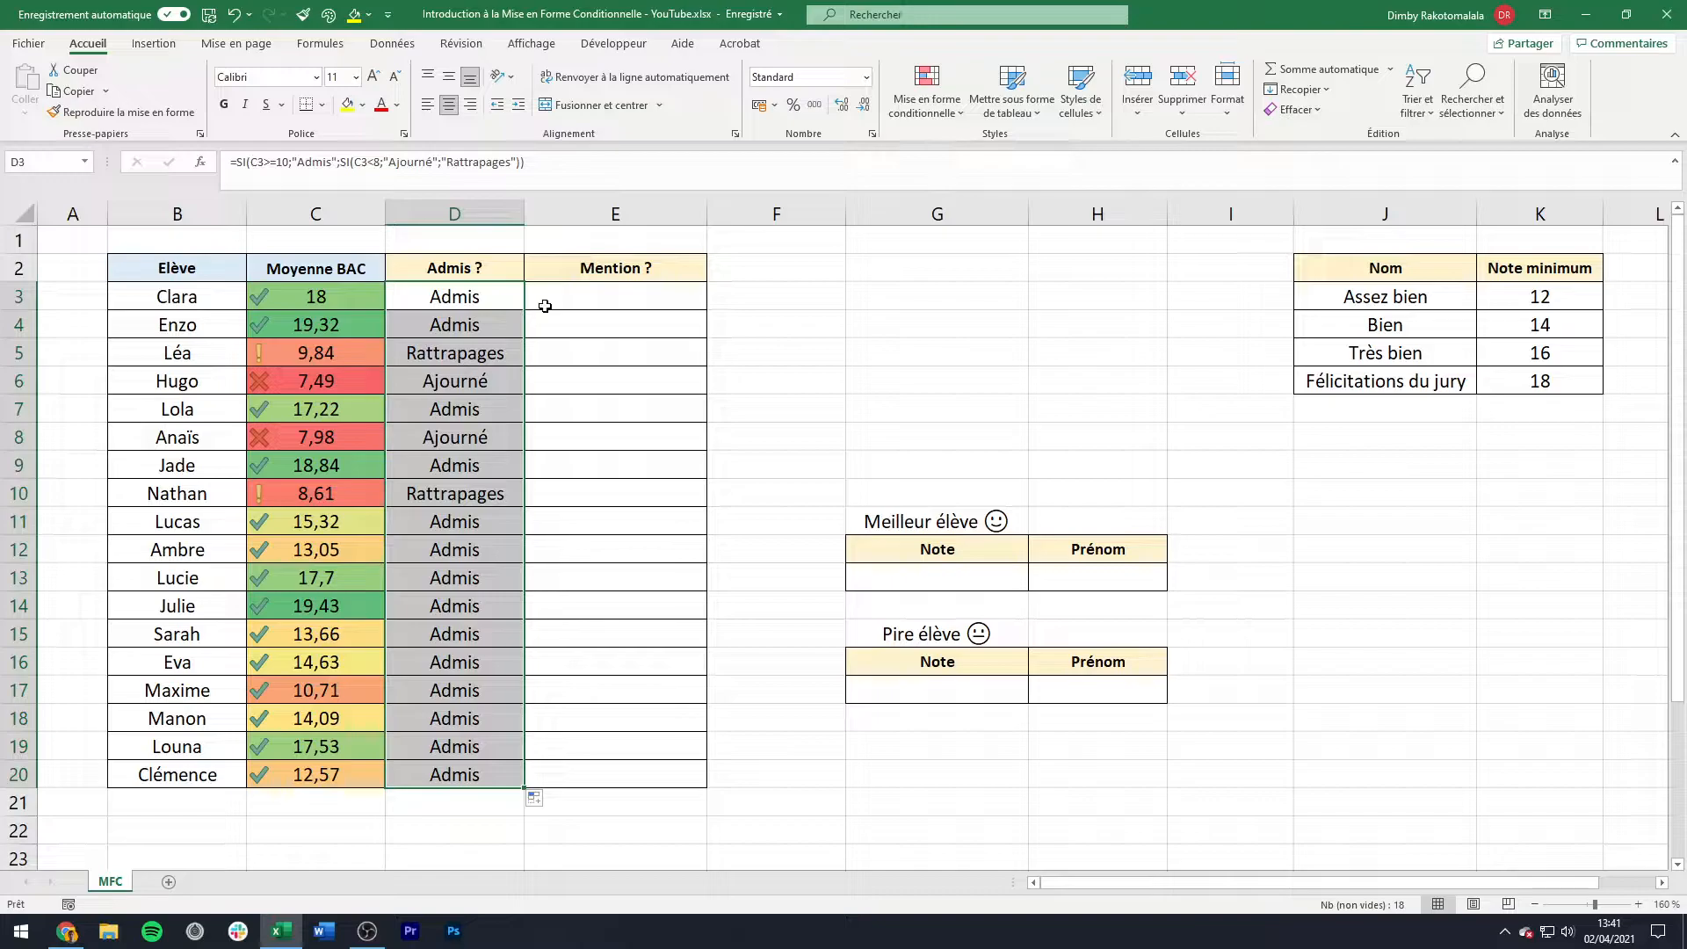
Step: Check the admission statuses and formulas in column D for the students with averages below 10
click(507, 352)
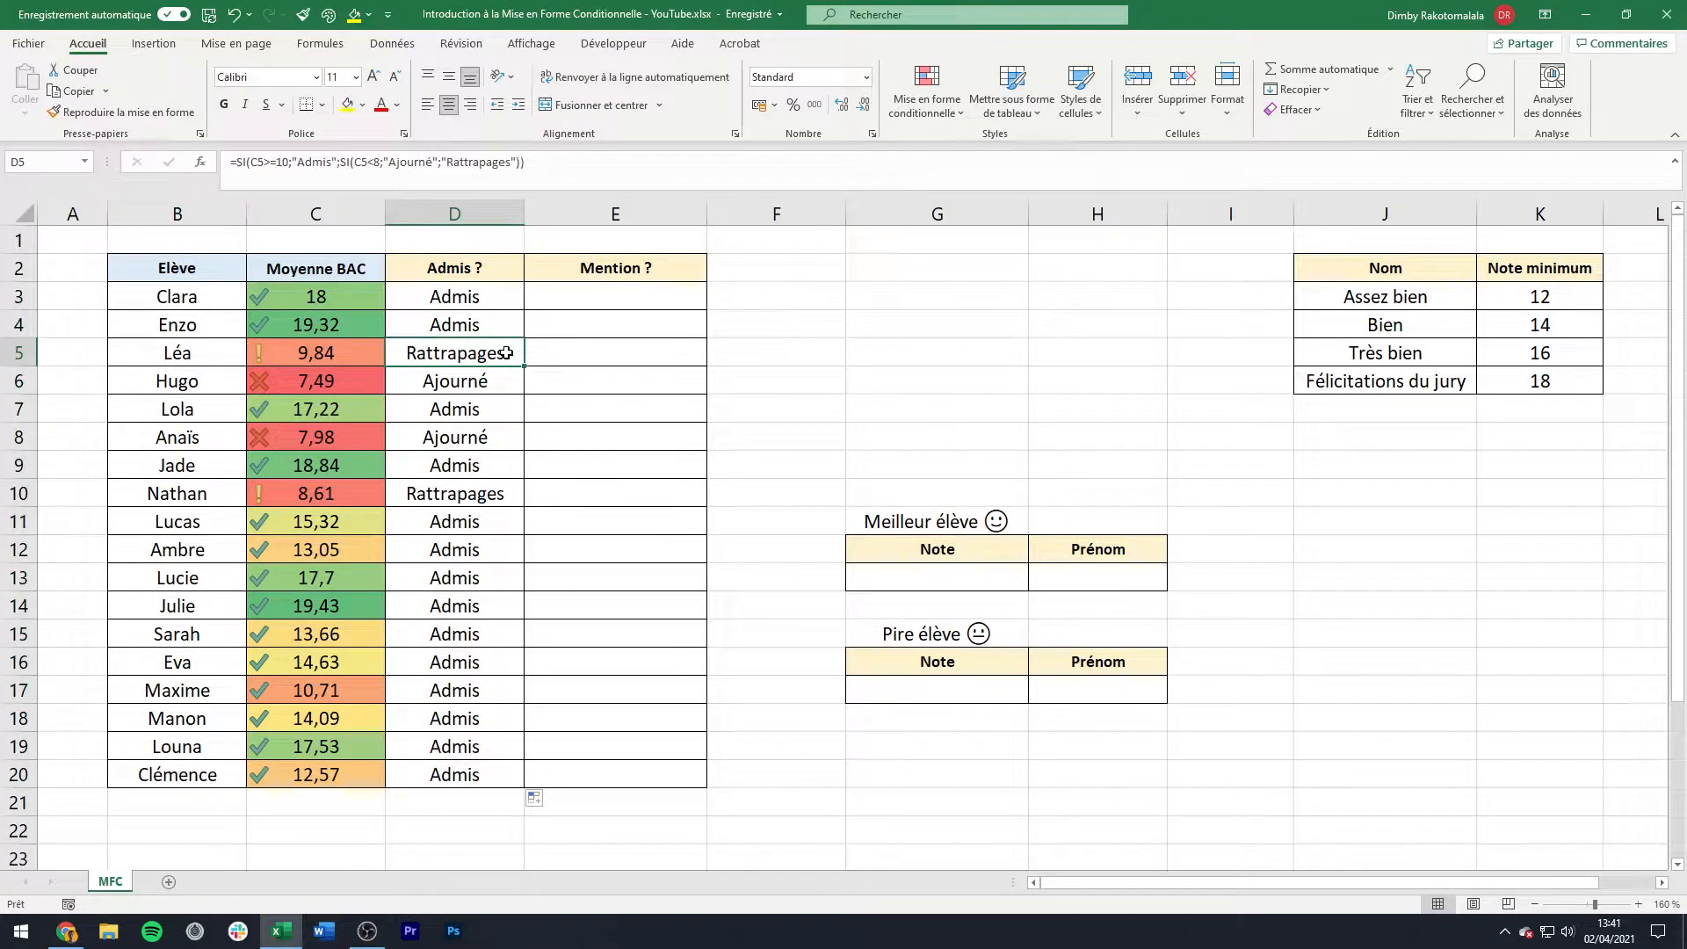
click(497, 494)
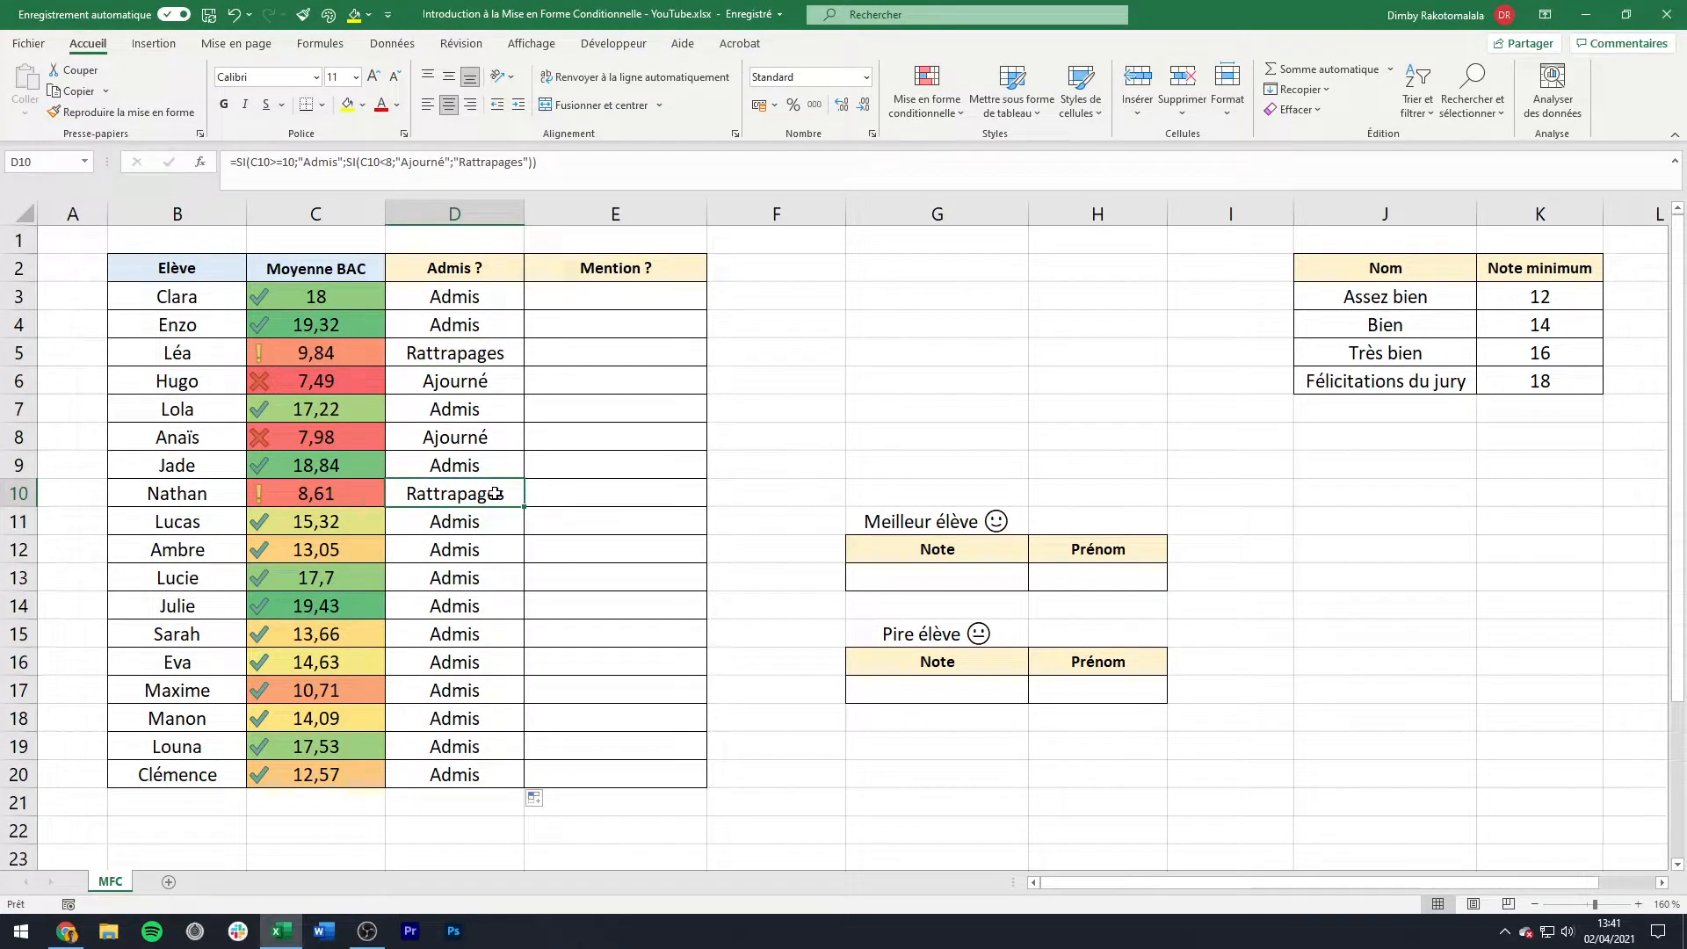
drag(192, 380, 389, 380)
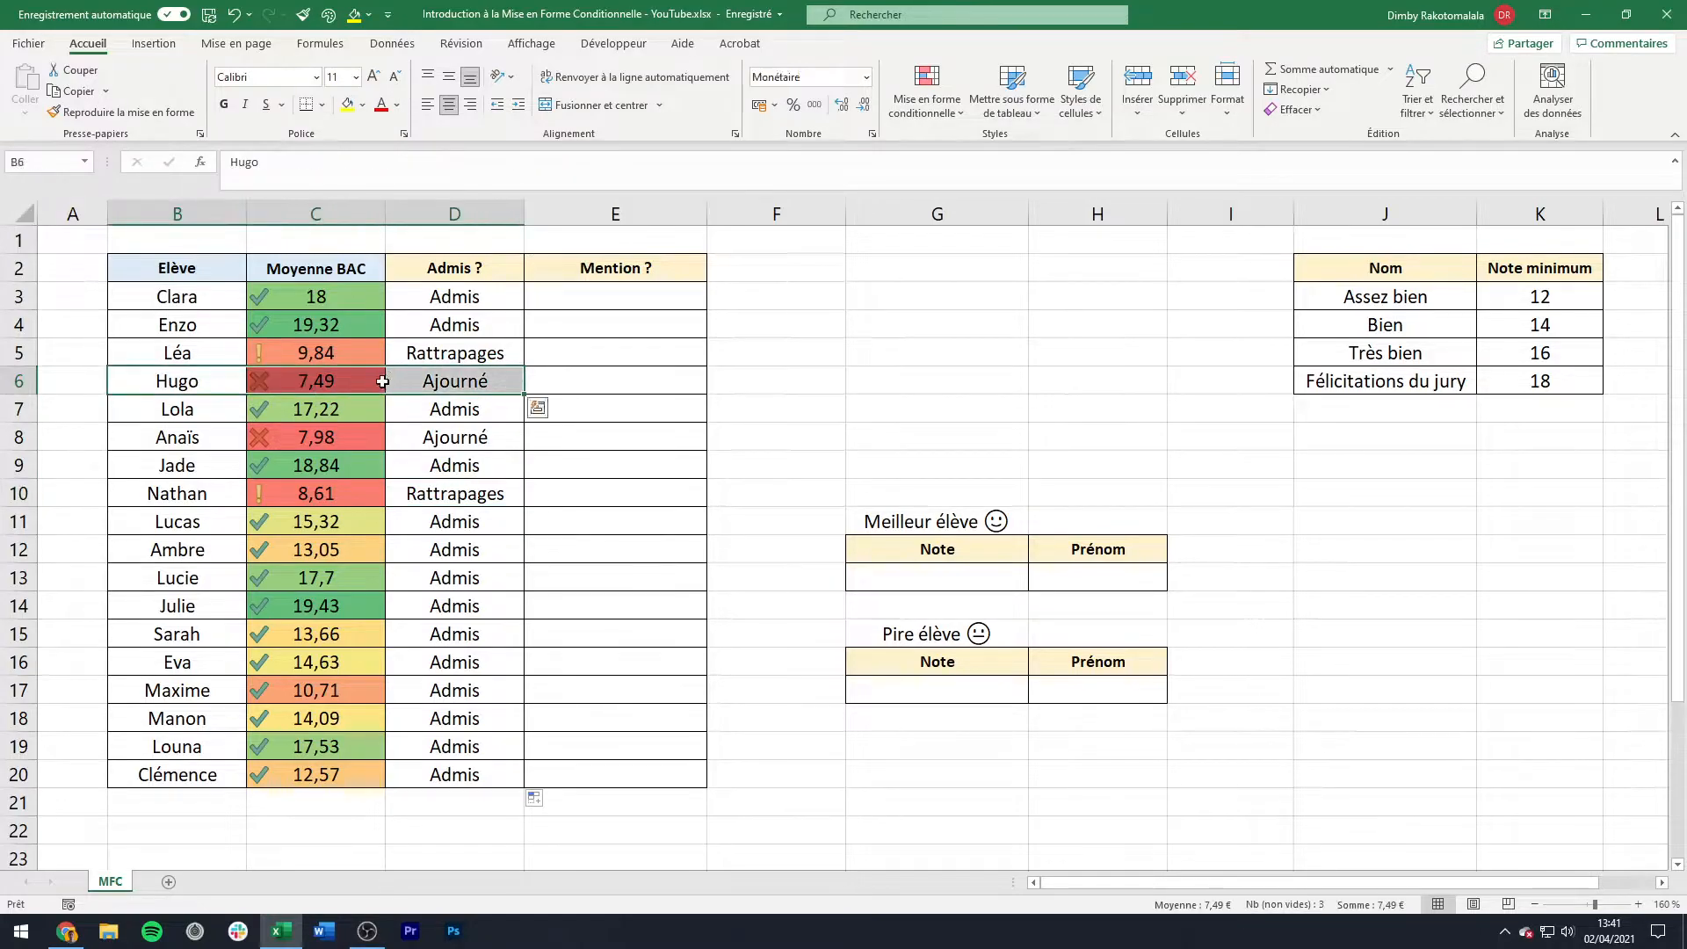
drag(204, 436, 500, 439)
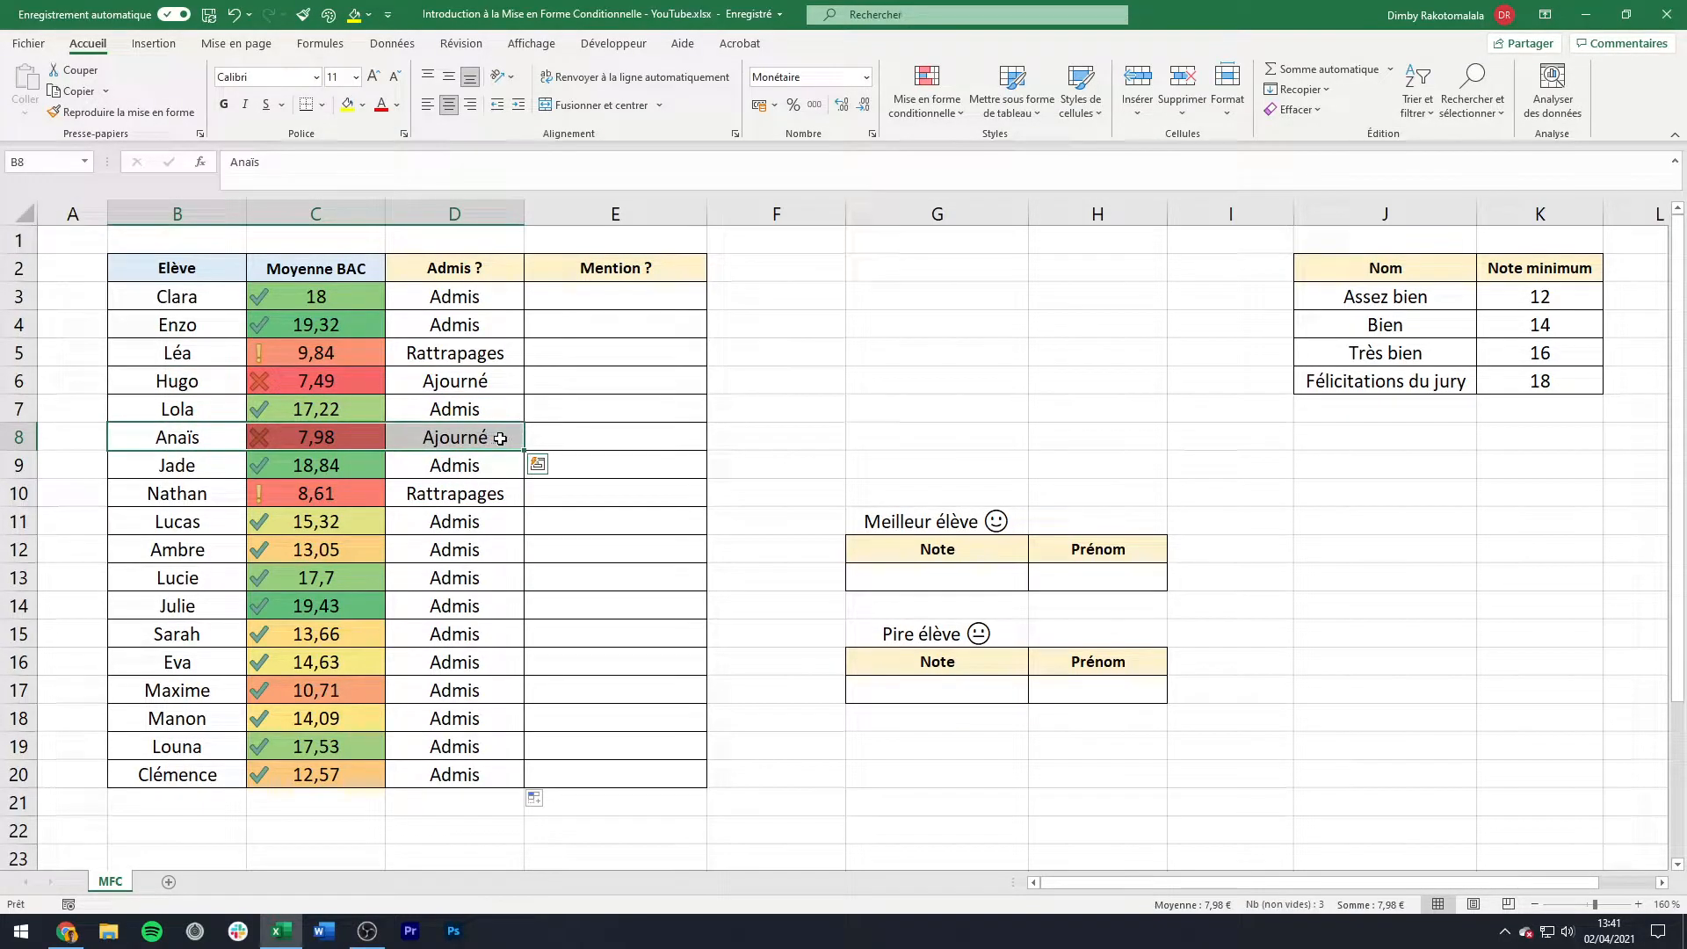
click(500, 439)
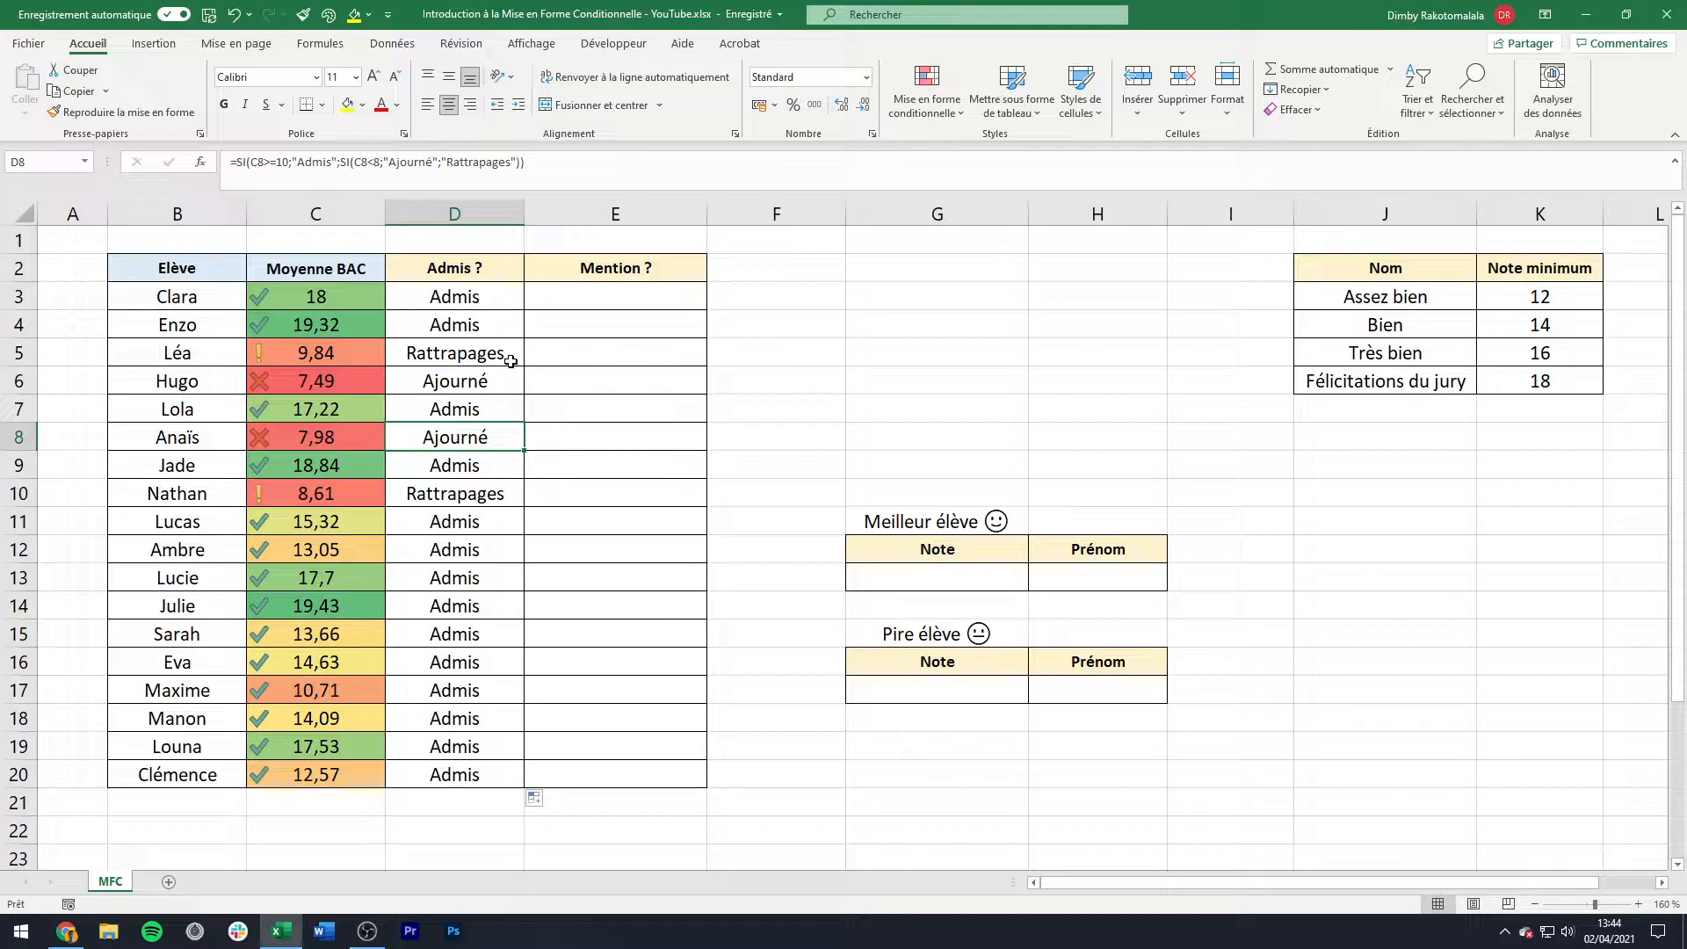
click(511, 361)
click(508, 369)
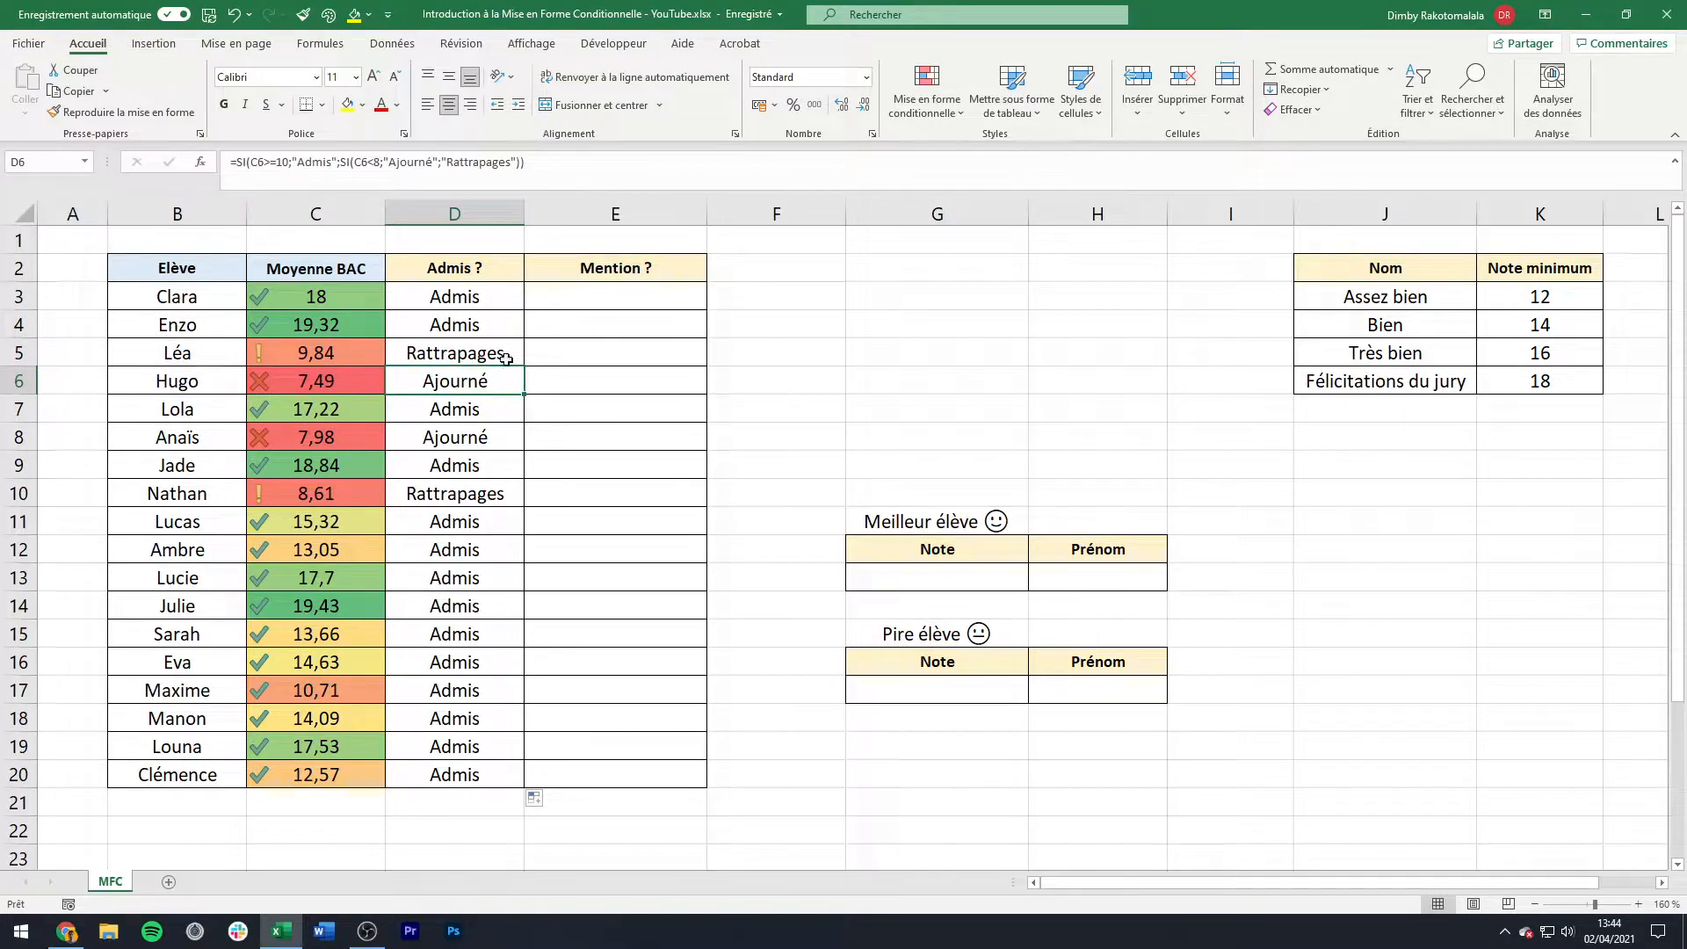
Step: Create a new conditional formatting rule on D3:D20 for cells with specific text containing "Ajourné"
drag(497, 295, 478, 775)
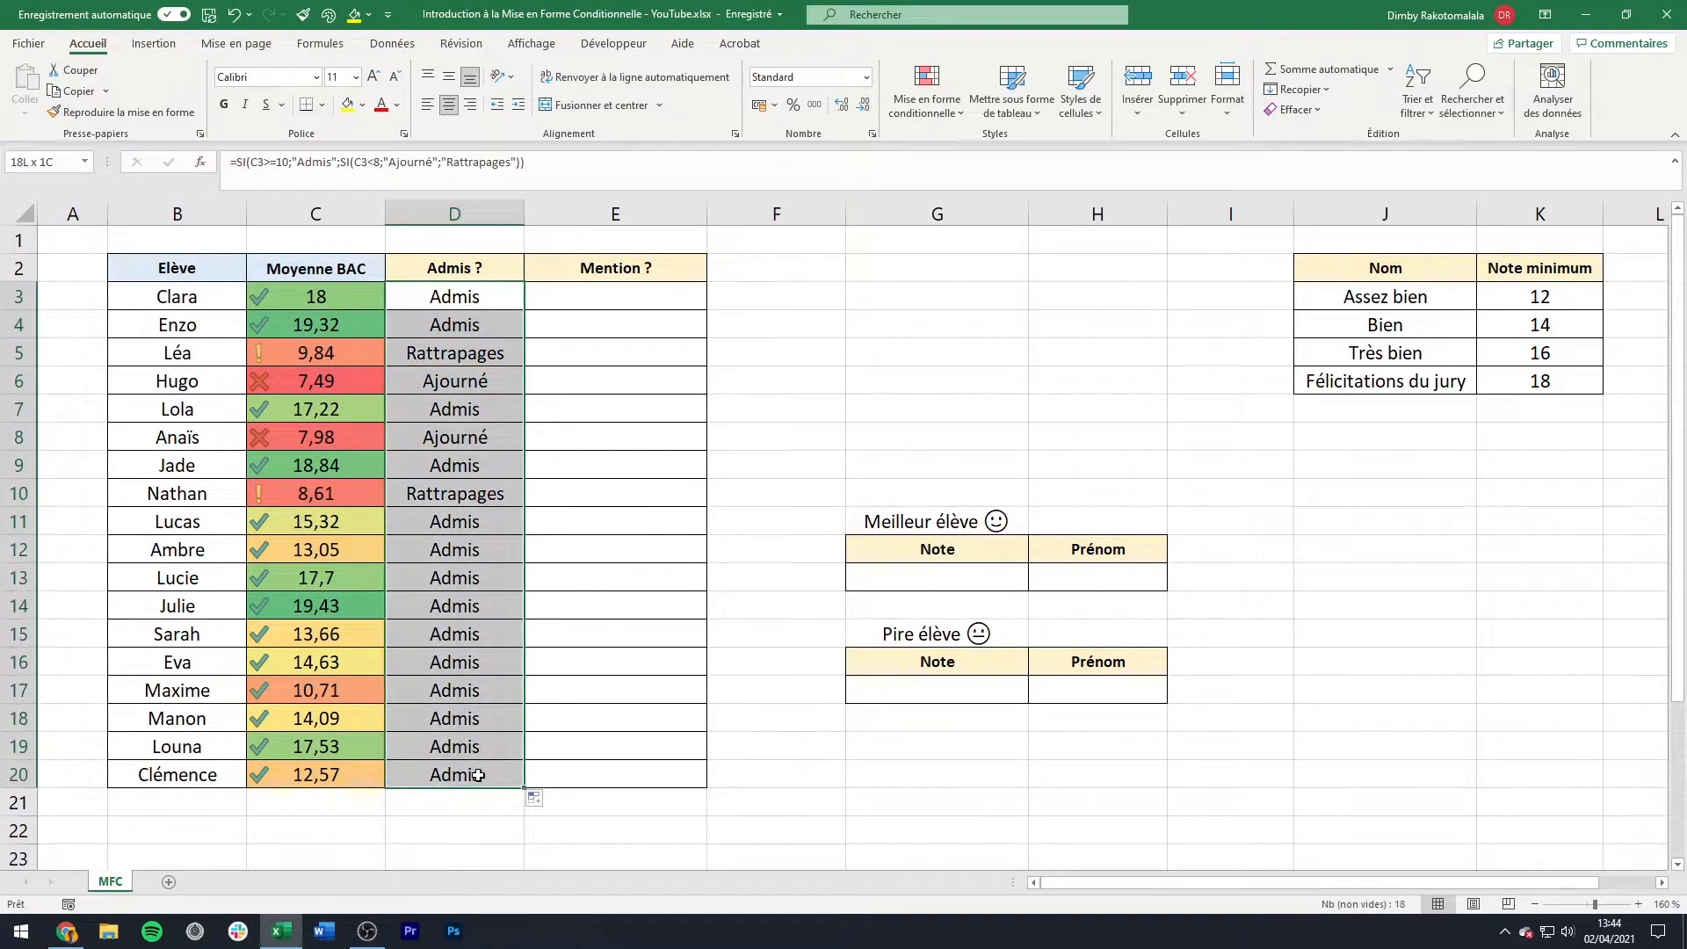
click(908, 120)
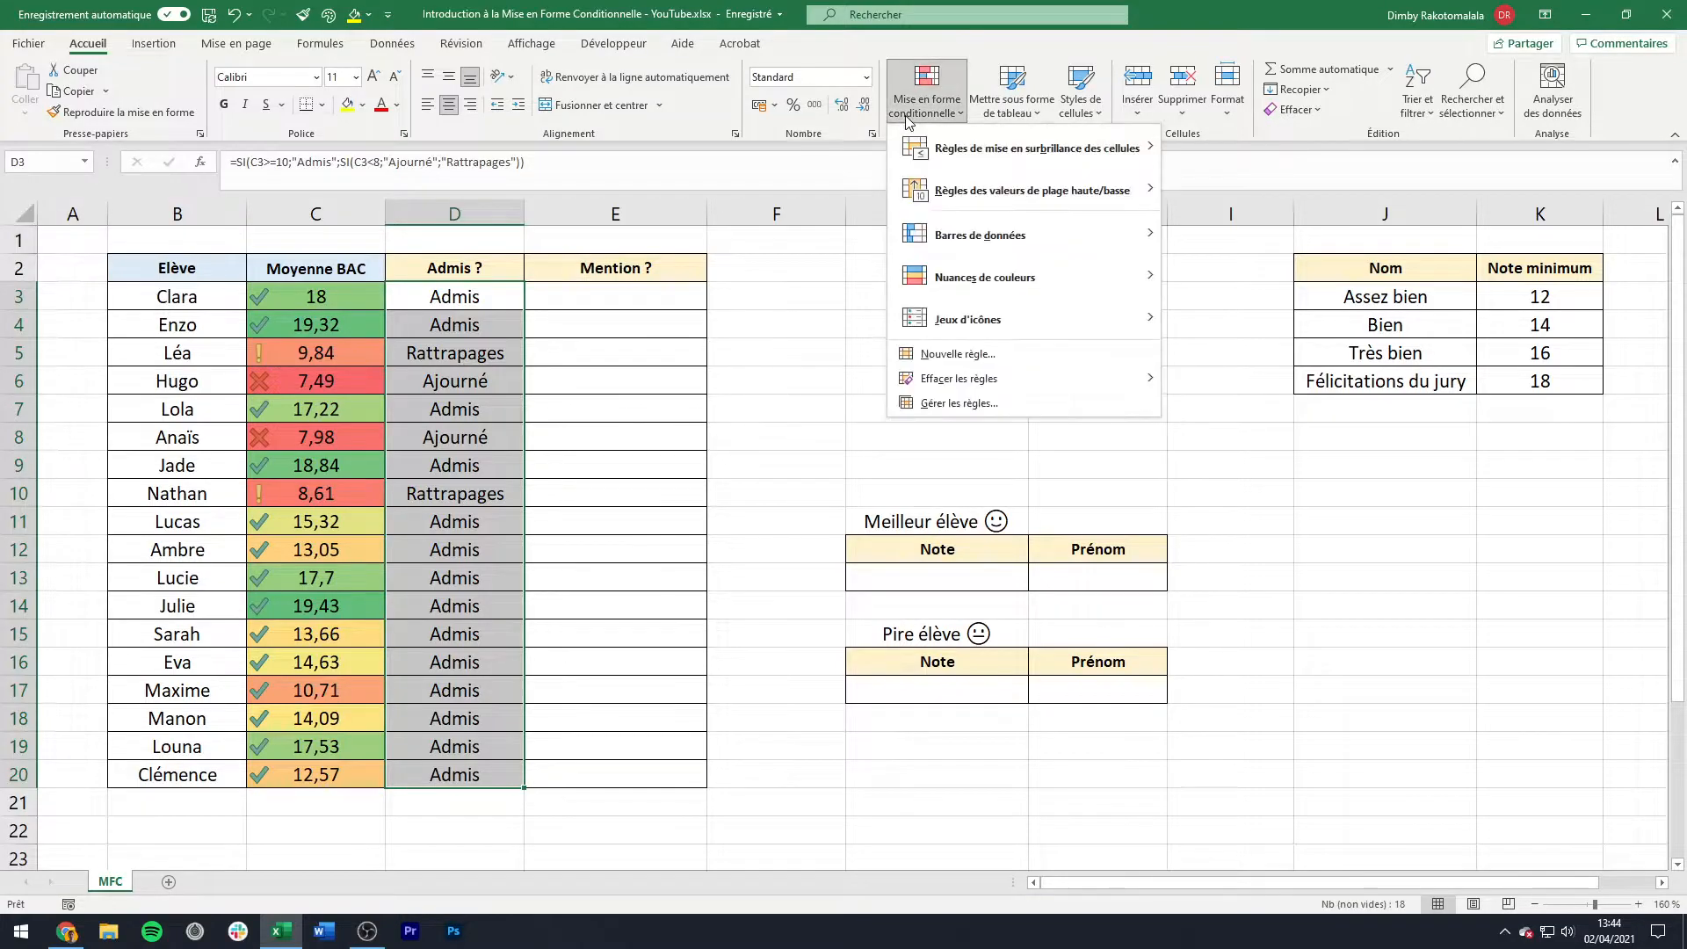
click(957, 354)
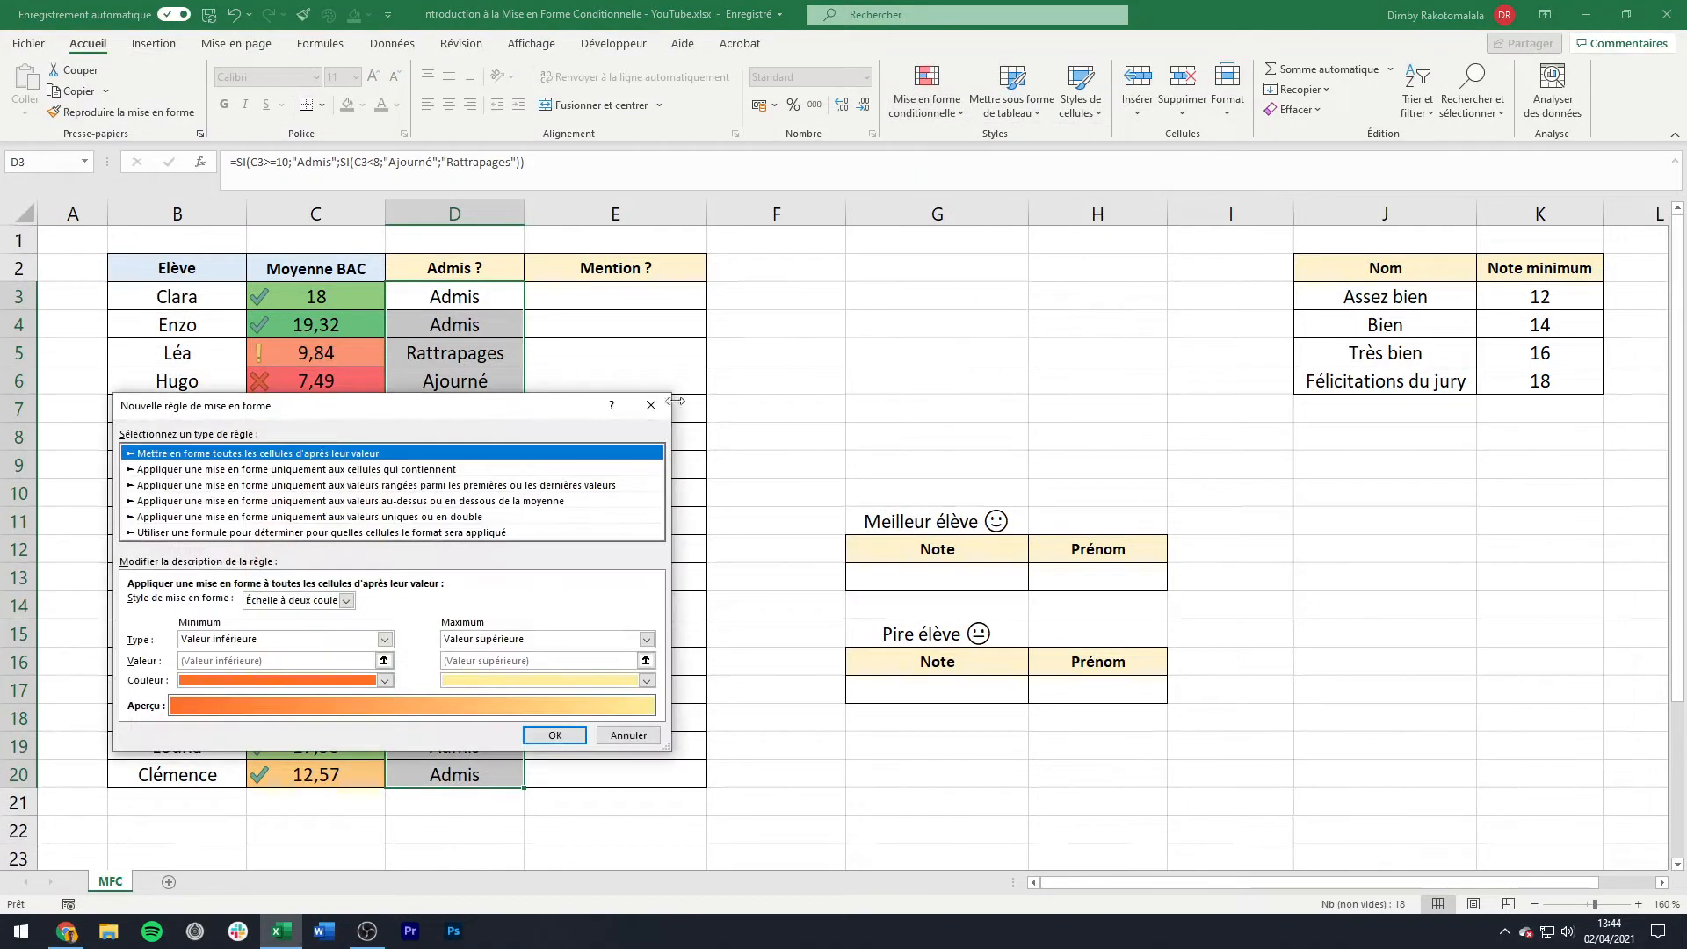
click(455, 470)
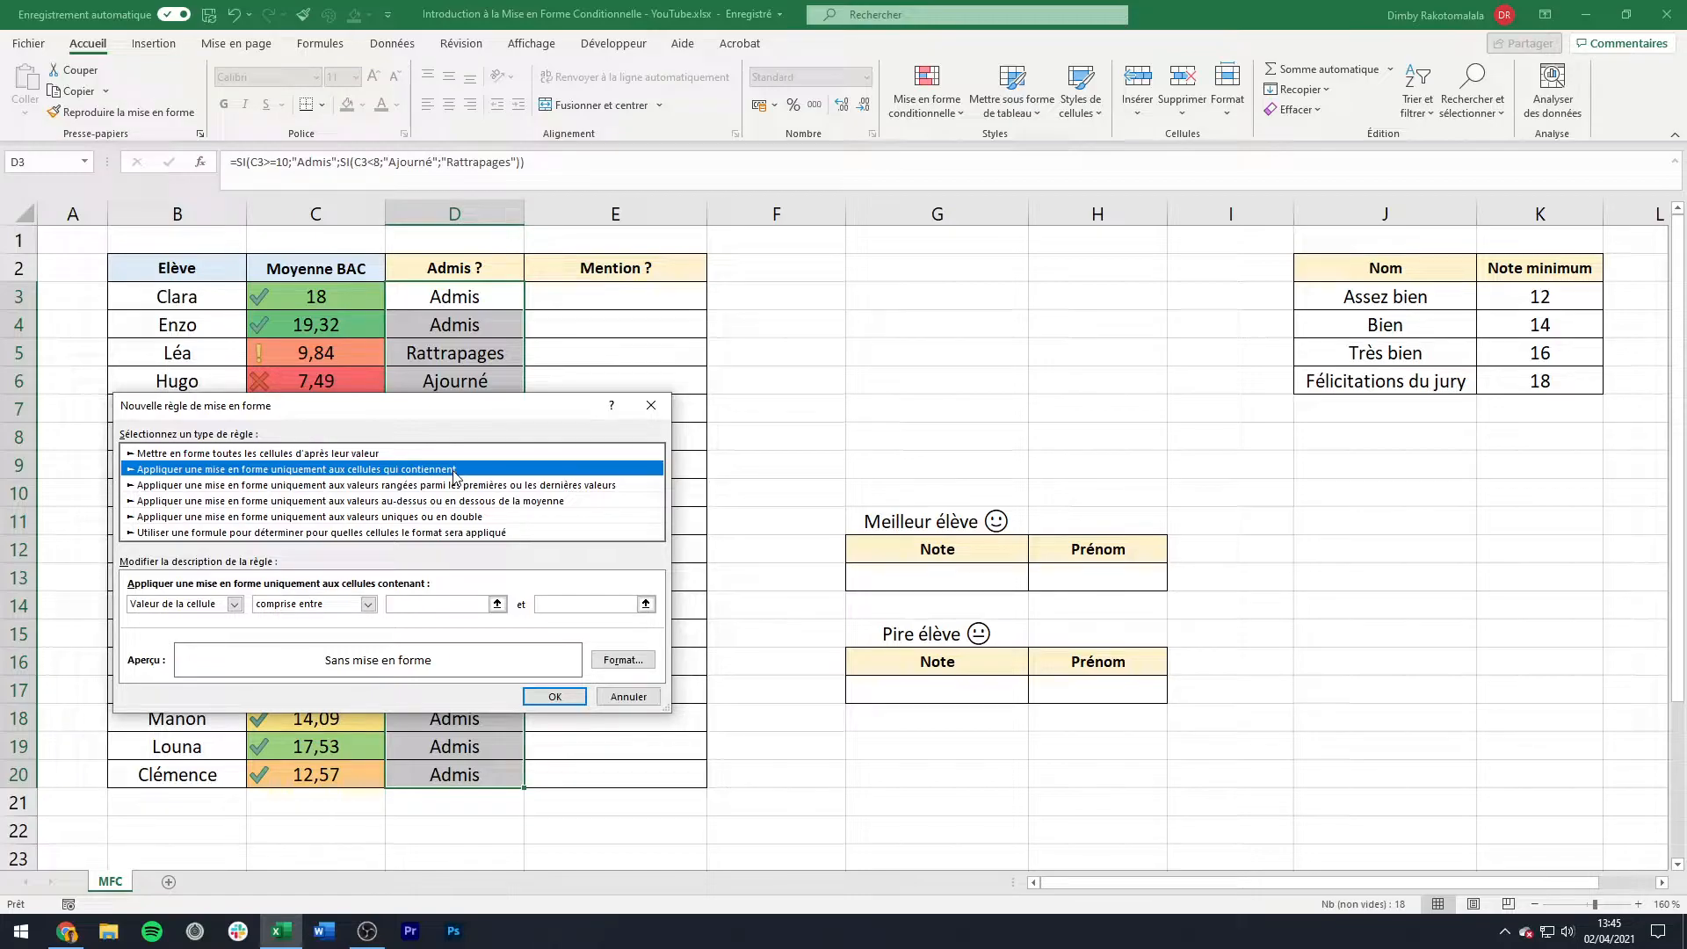
click(200, 604)
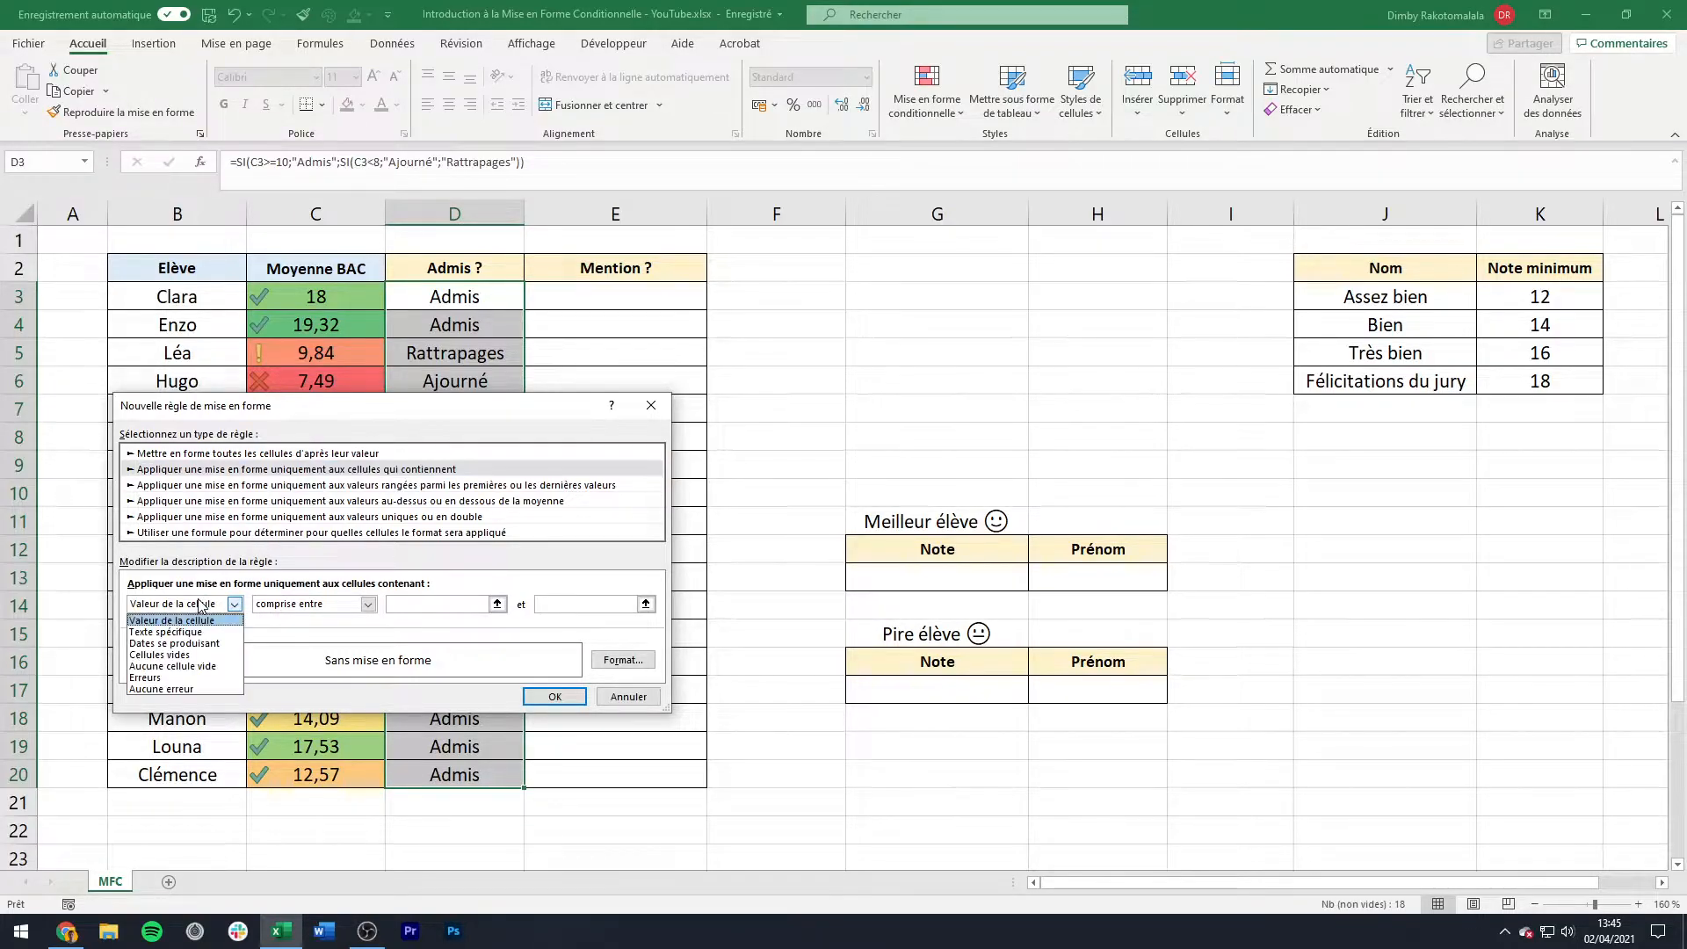
click(201, 632)
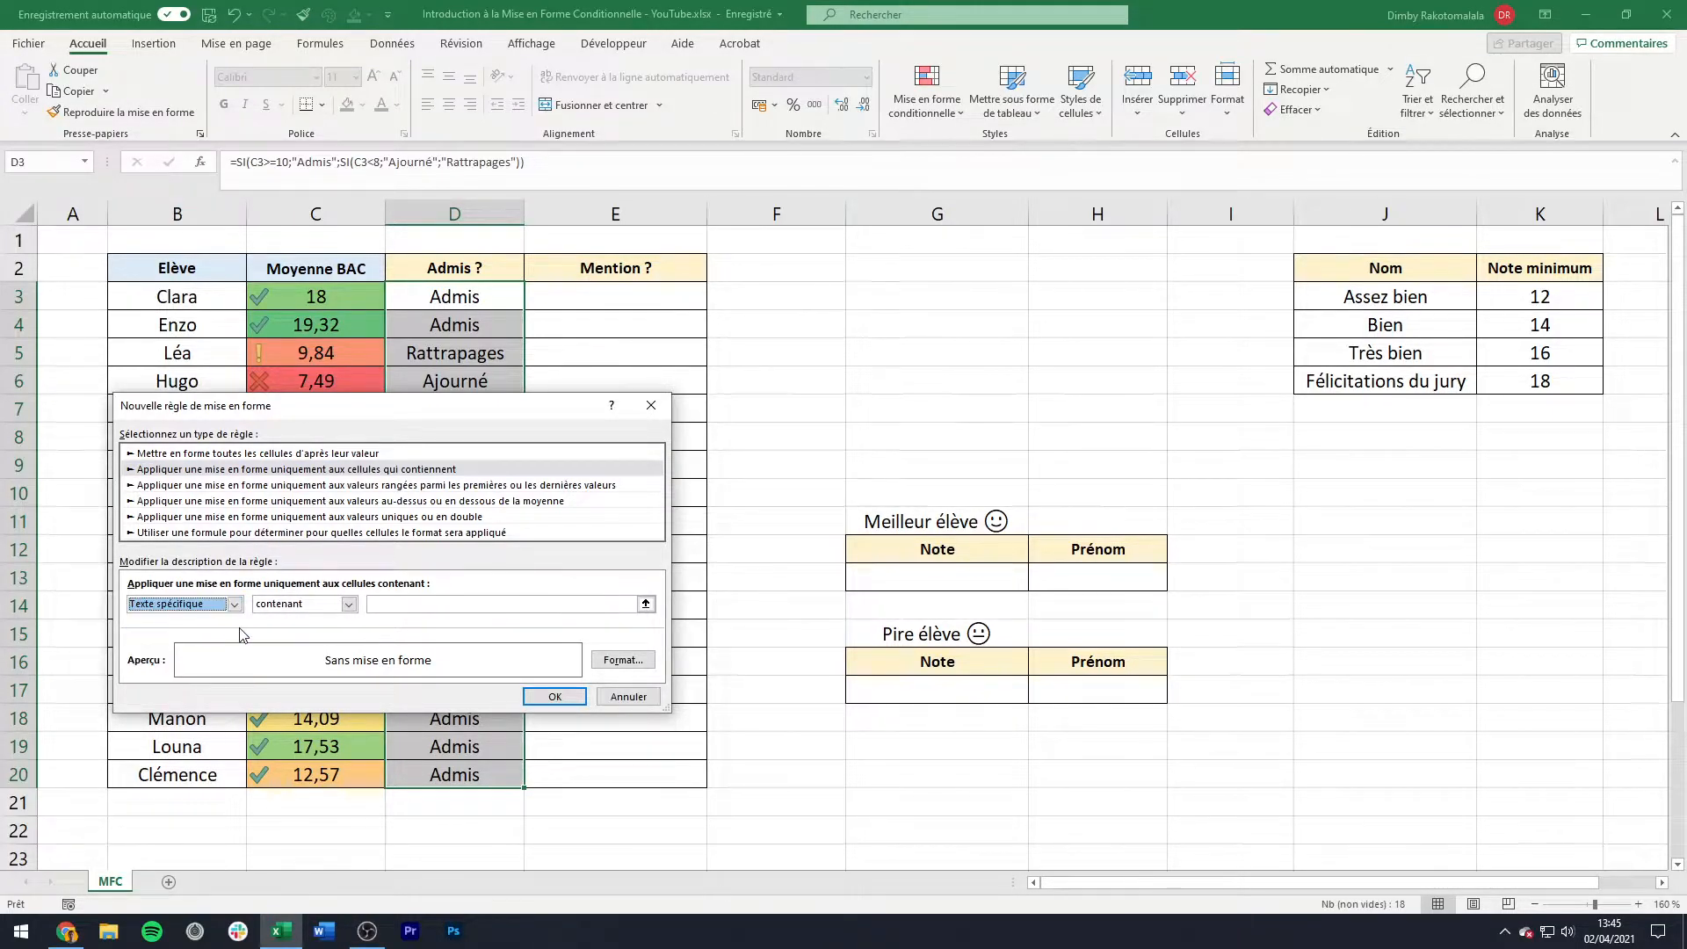
click(426, 606)
text(Ajourné)
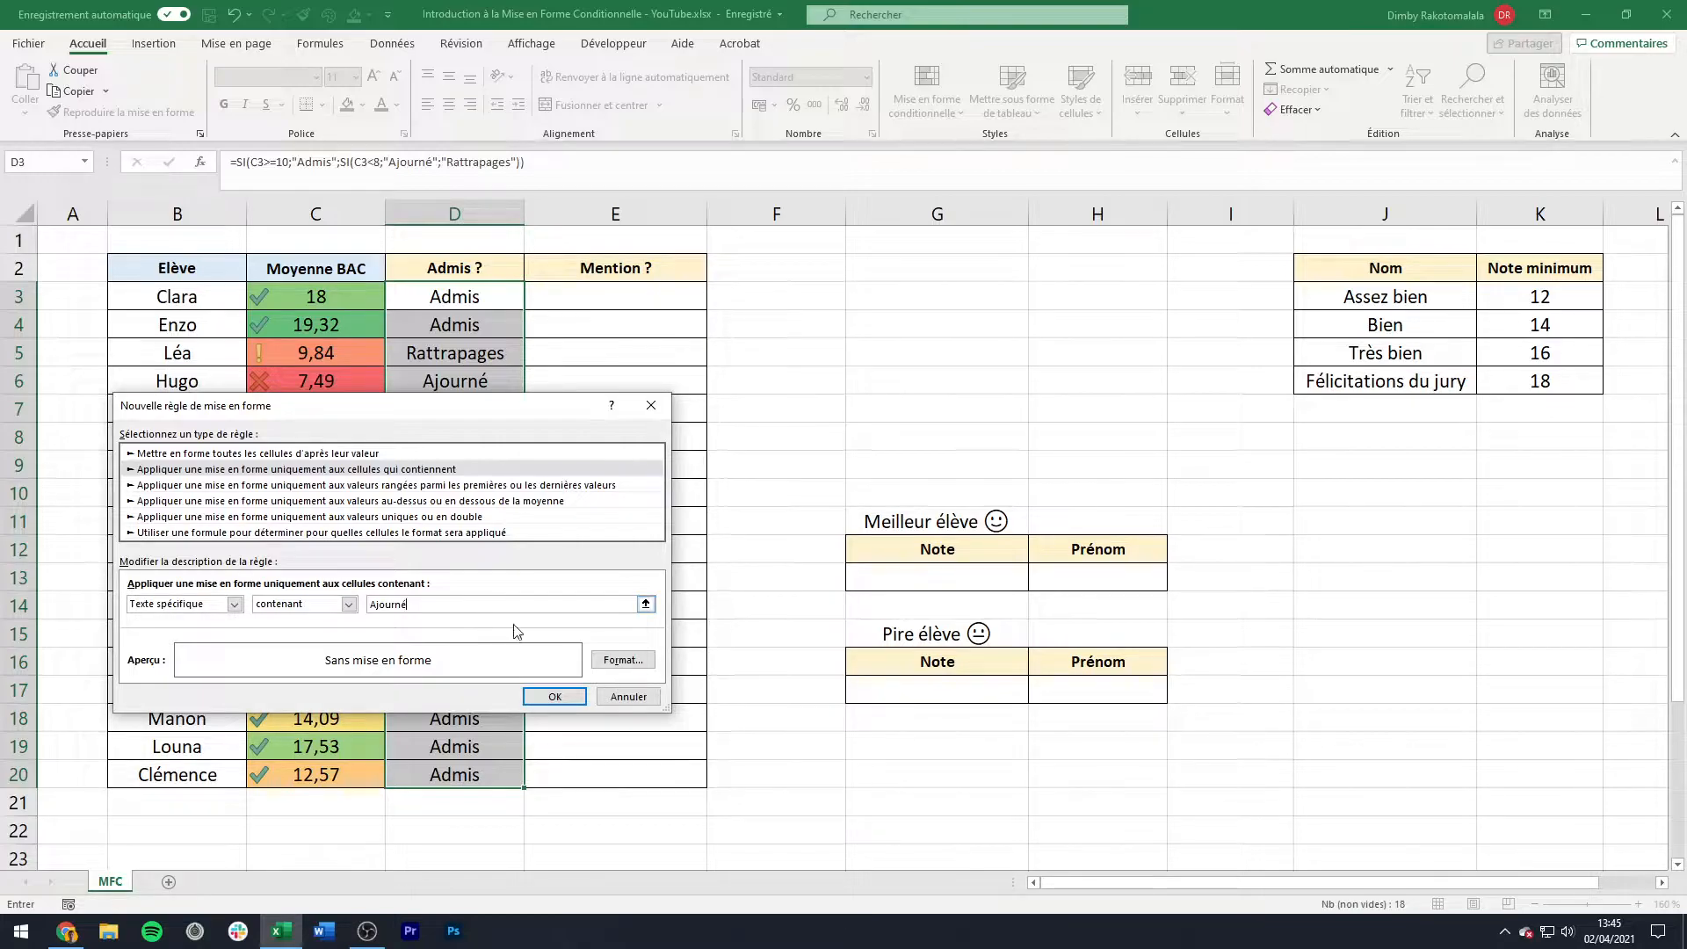
Step: Set the rule's font colour to the standard dark red and apply the rule to the admission statuses
click(604, 661)
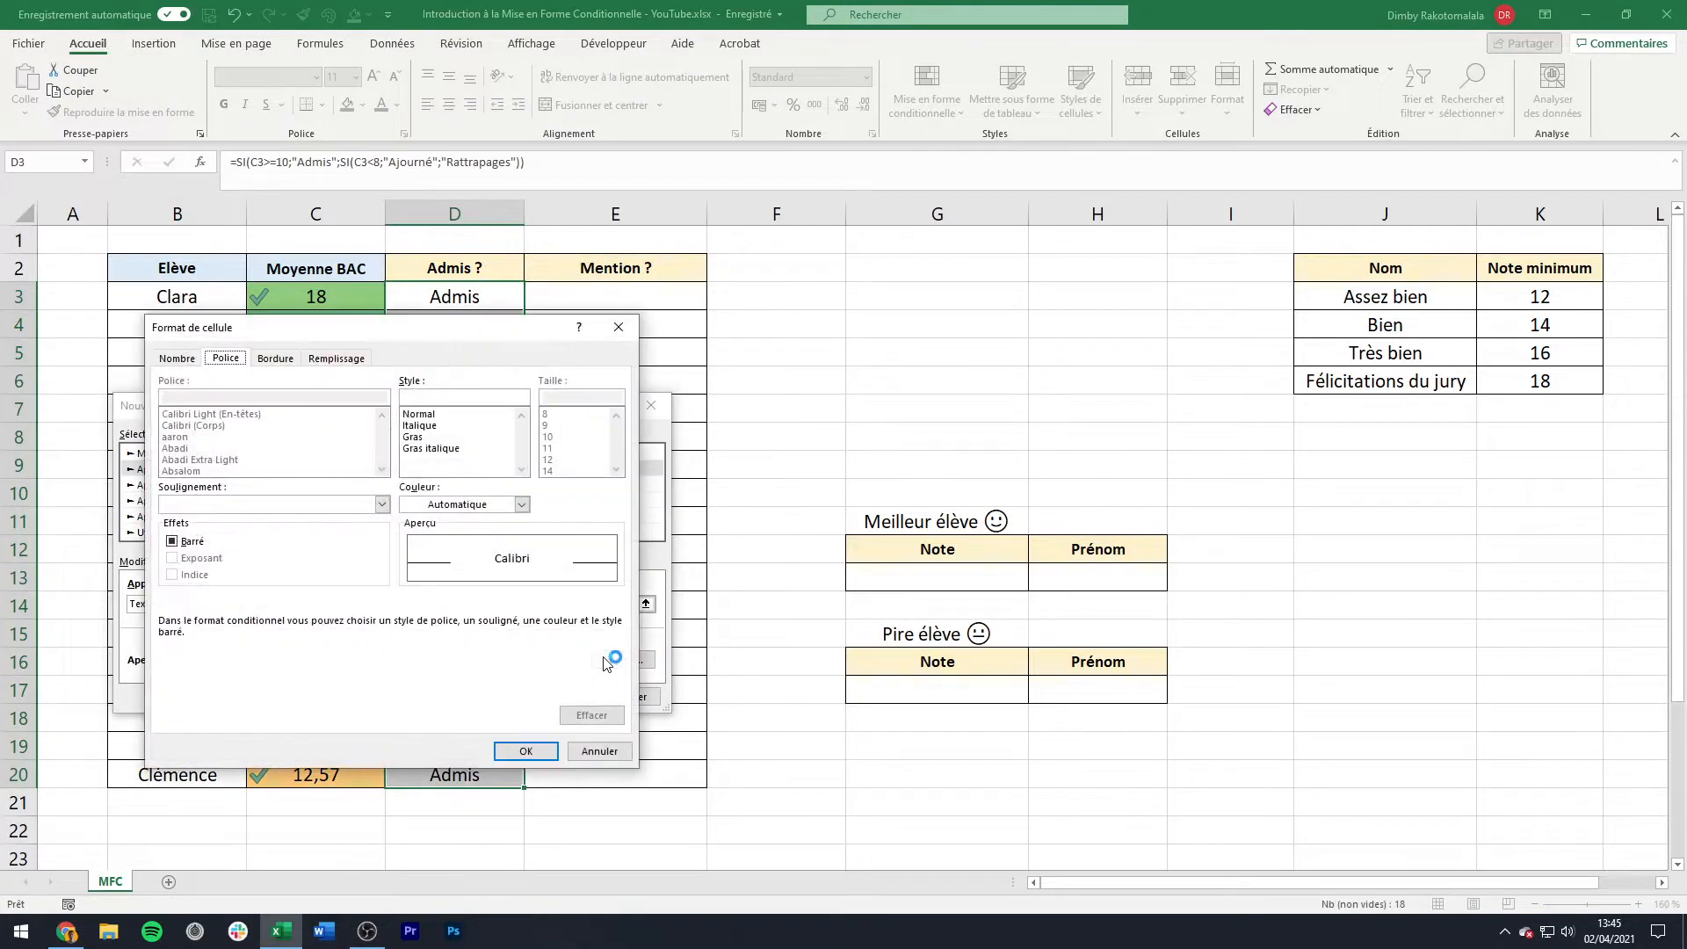
click(522, 506)
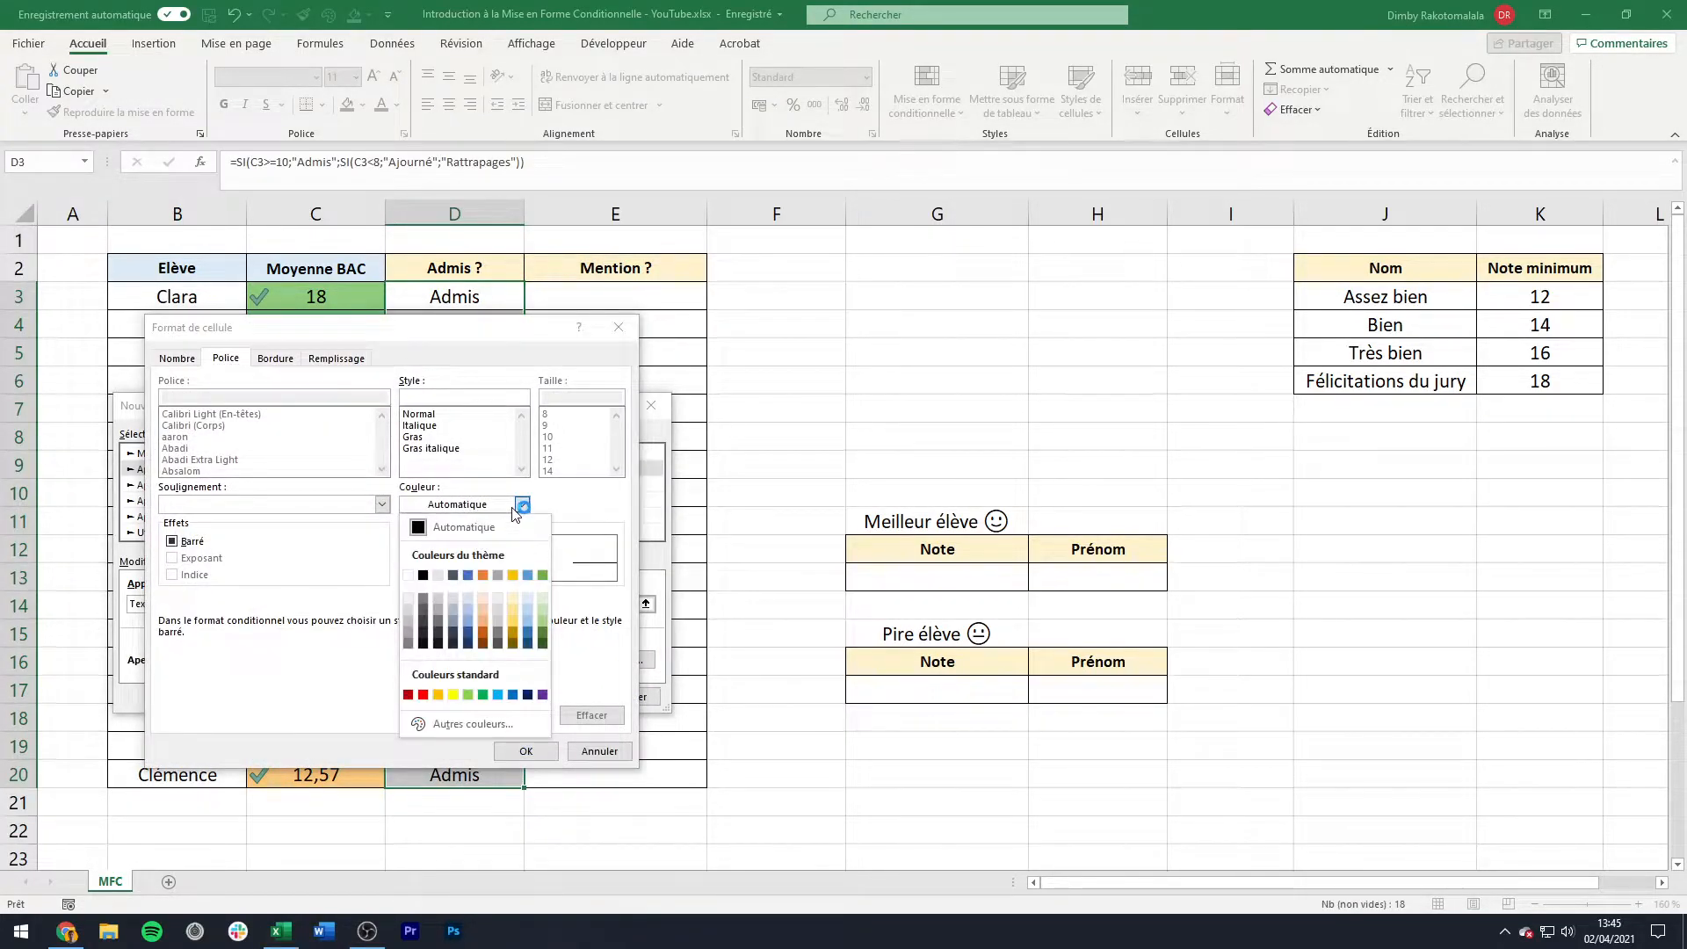
click(409, 695)
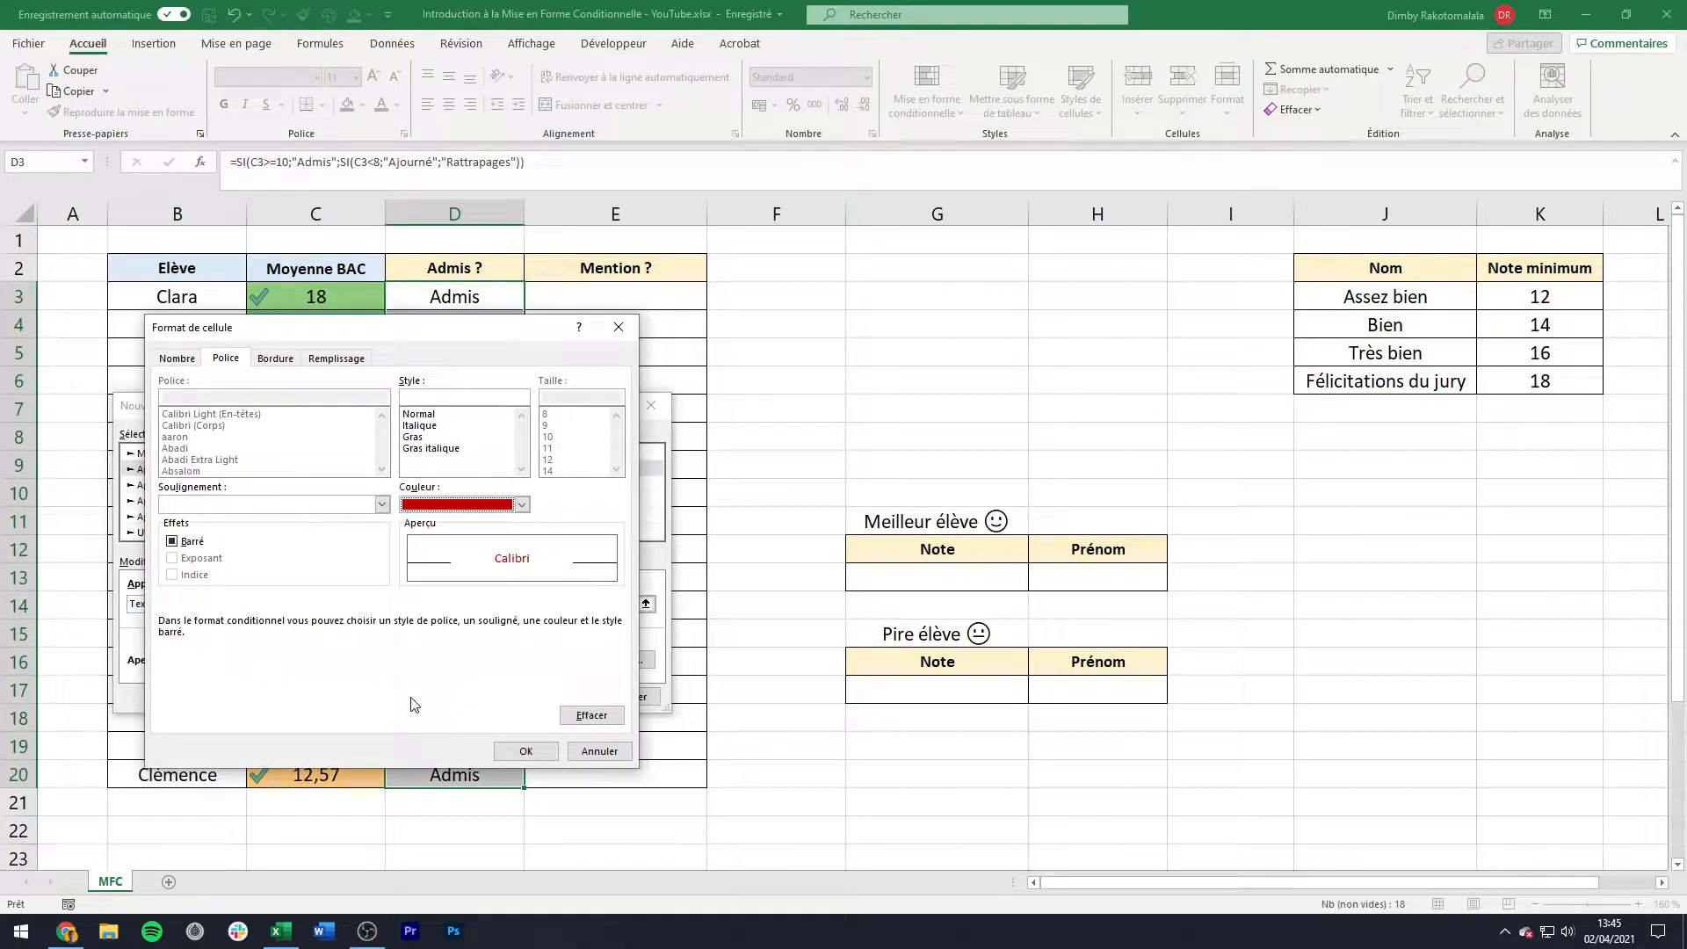
click(524, 753)
click(543, 699)
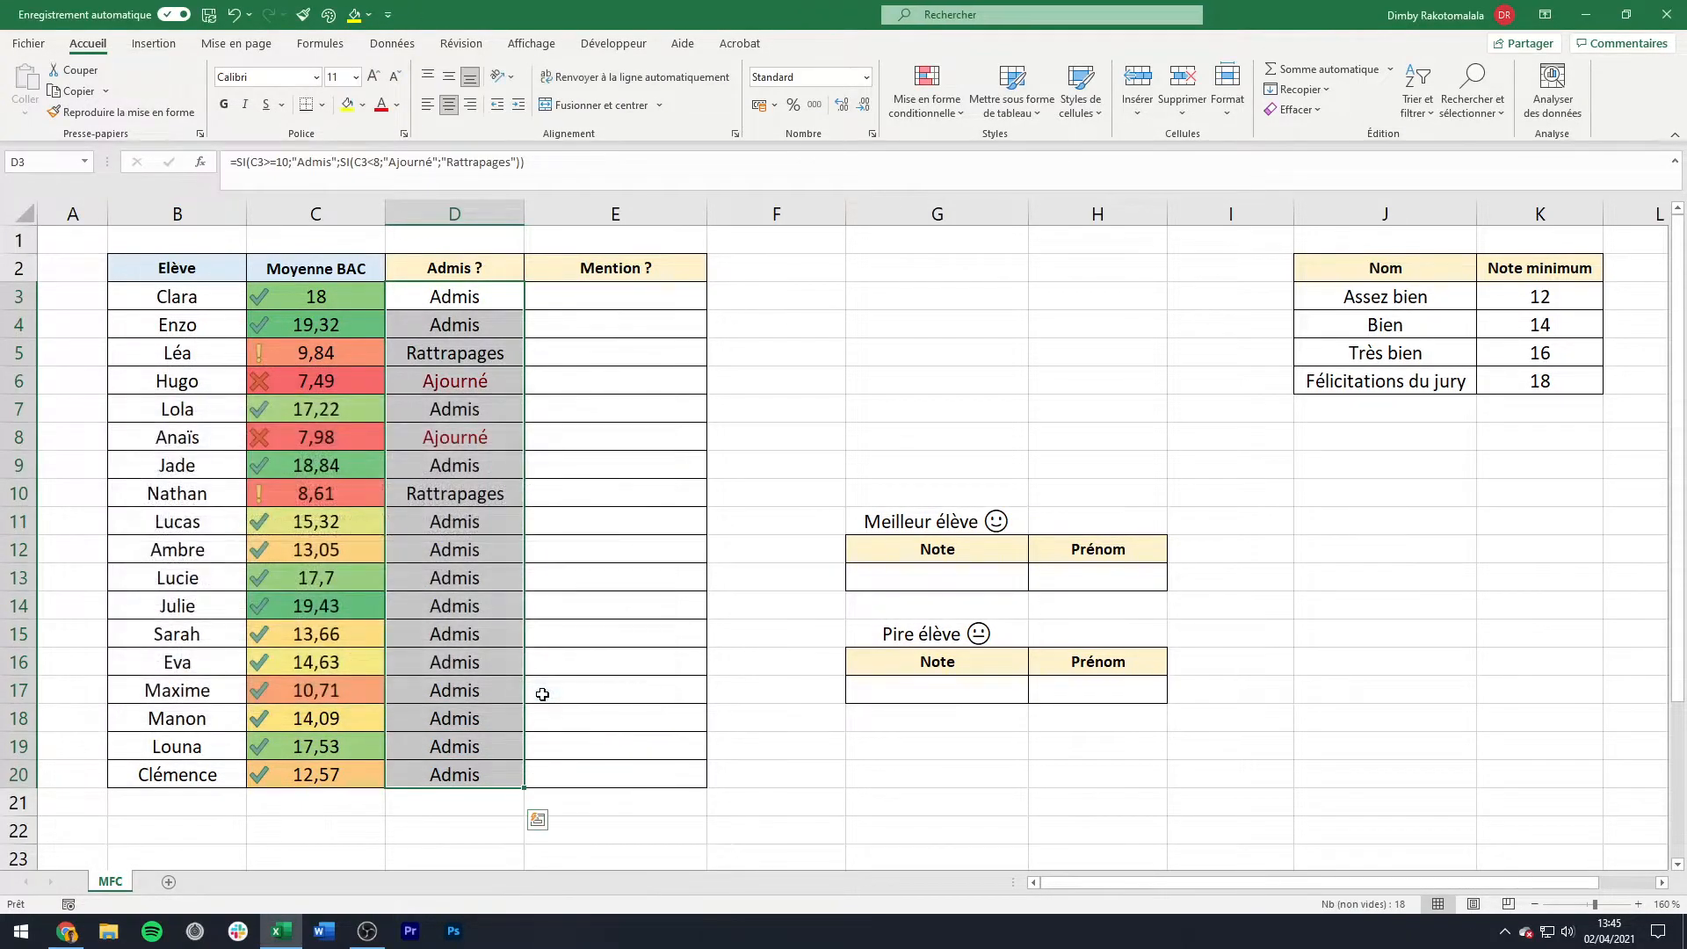
click(572, 671)
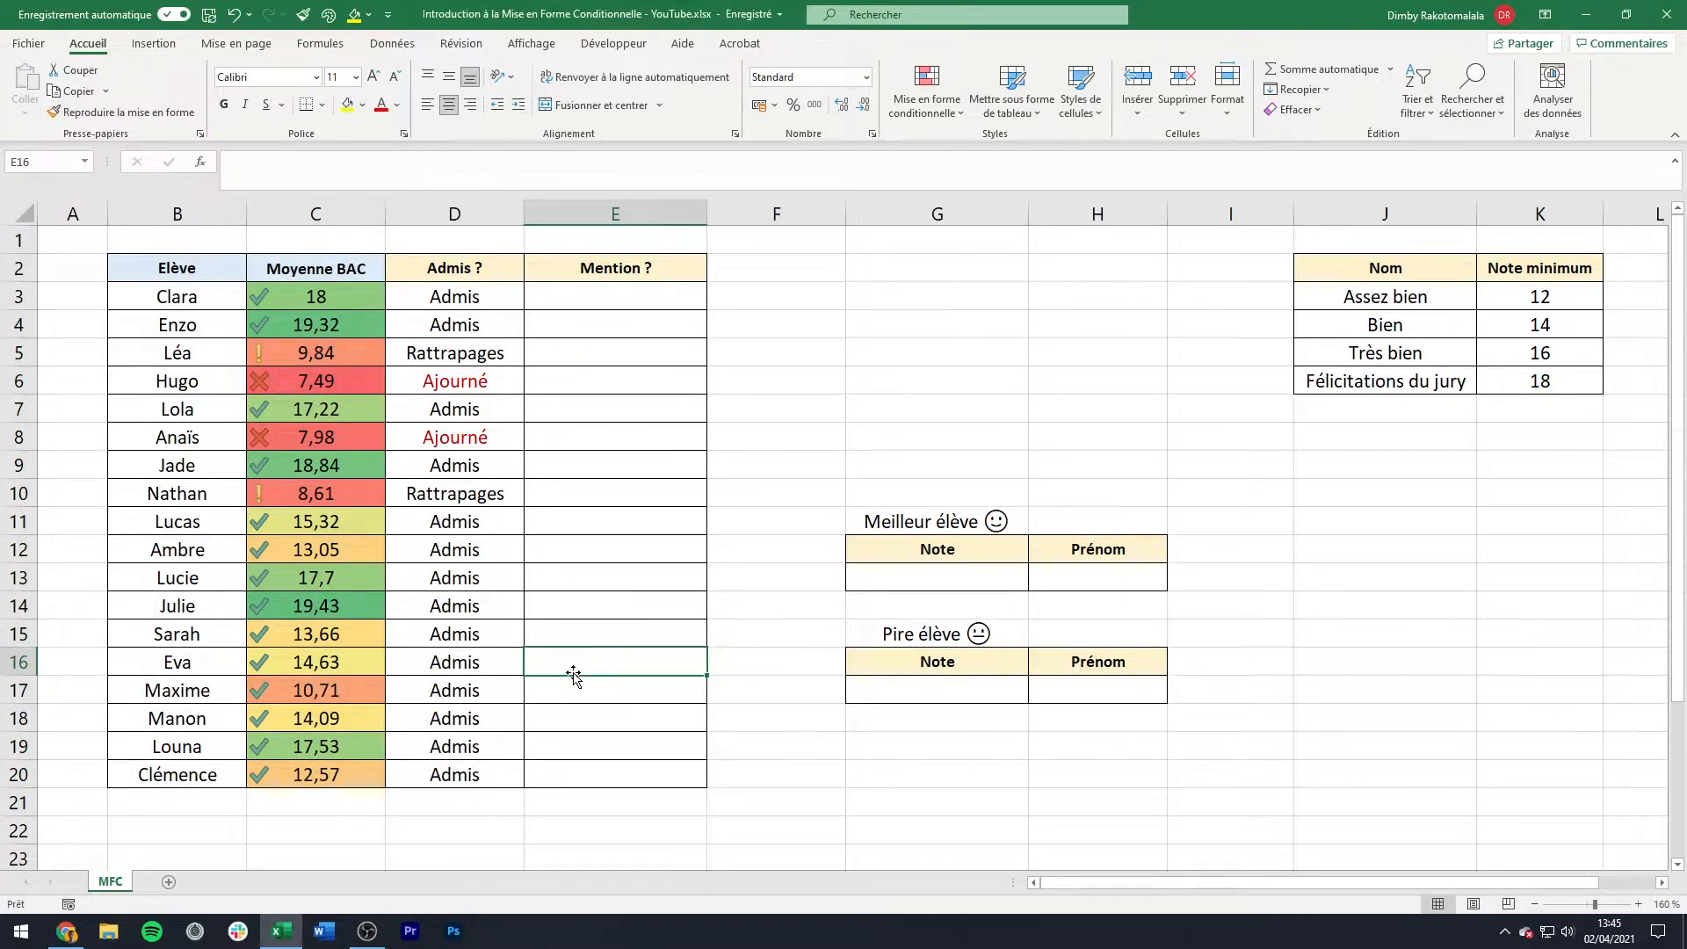
Step: Create a new conditional formatting rule on D3:D20 for cells with specific text containing "Rattrapages"
drag(513, 295, 471, 769)
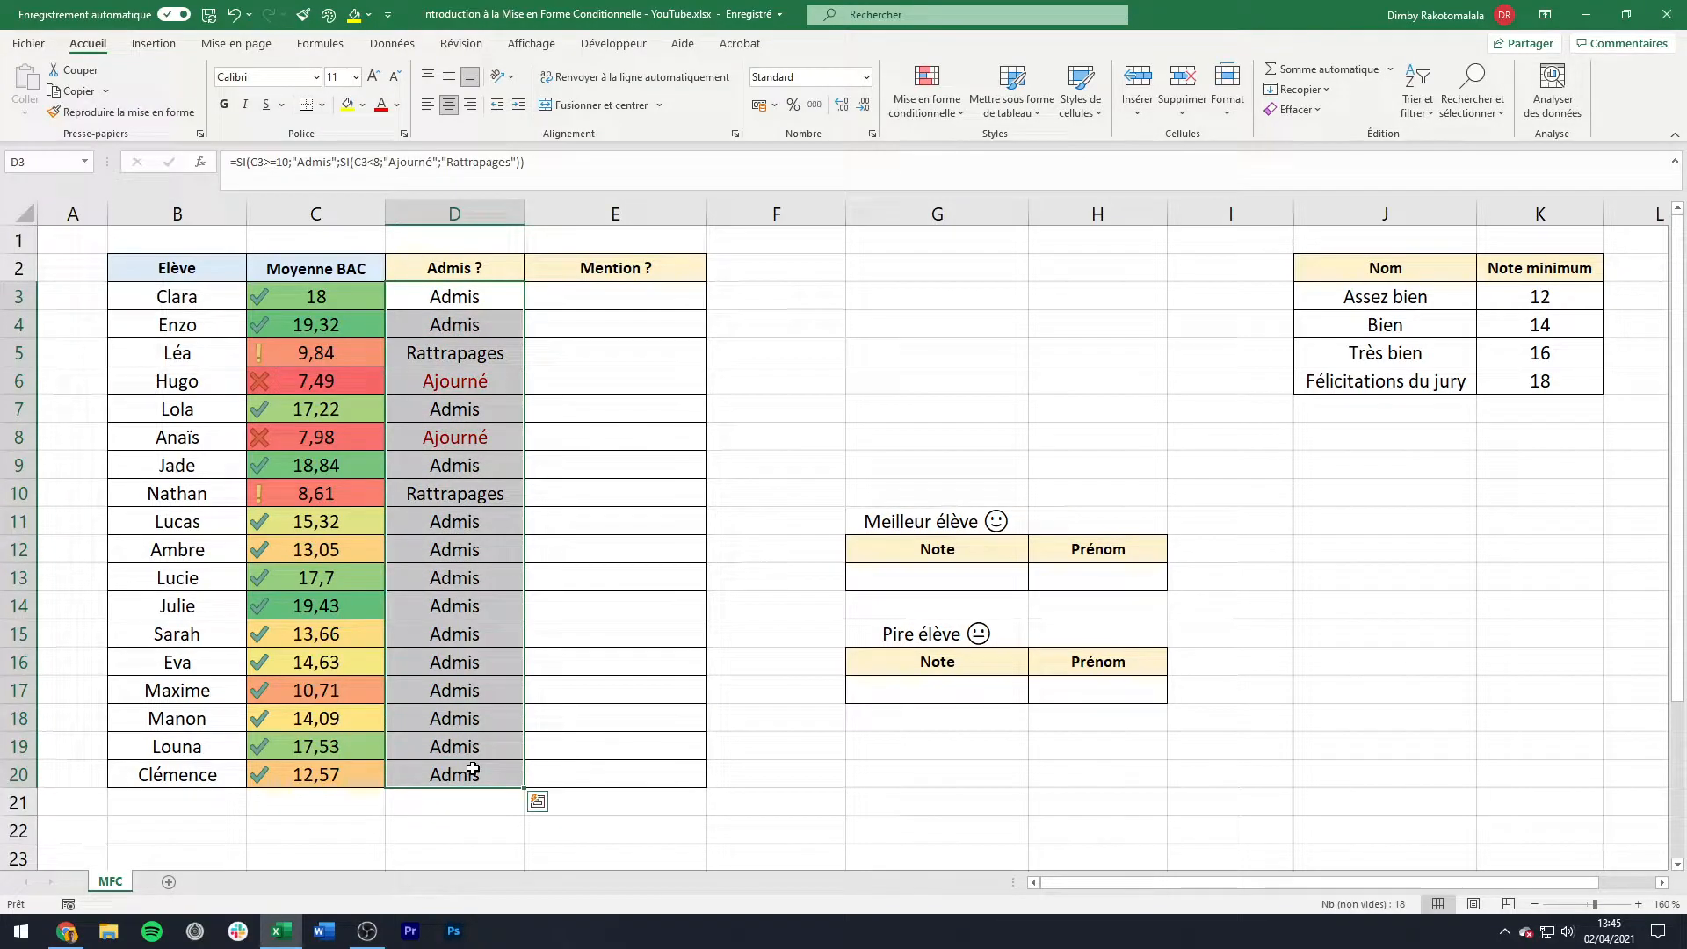
click(903, 121)
click(937, 355)
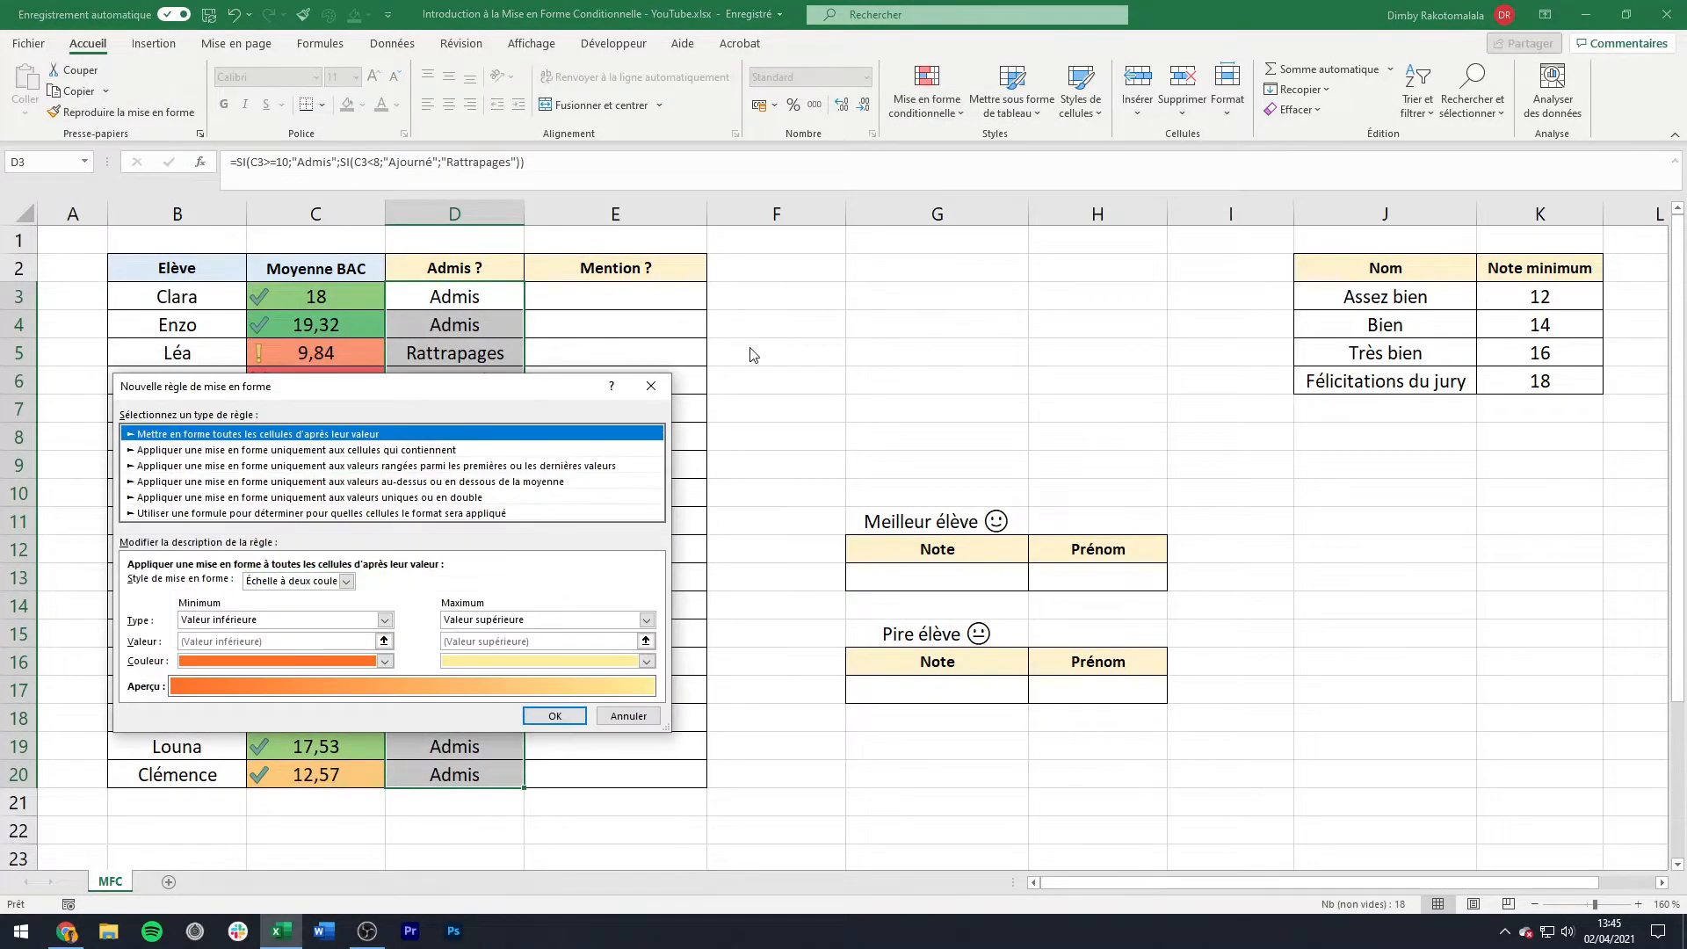
click(474, 450)
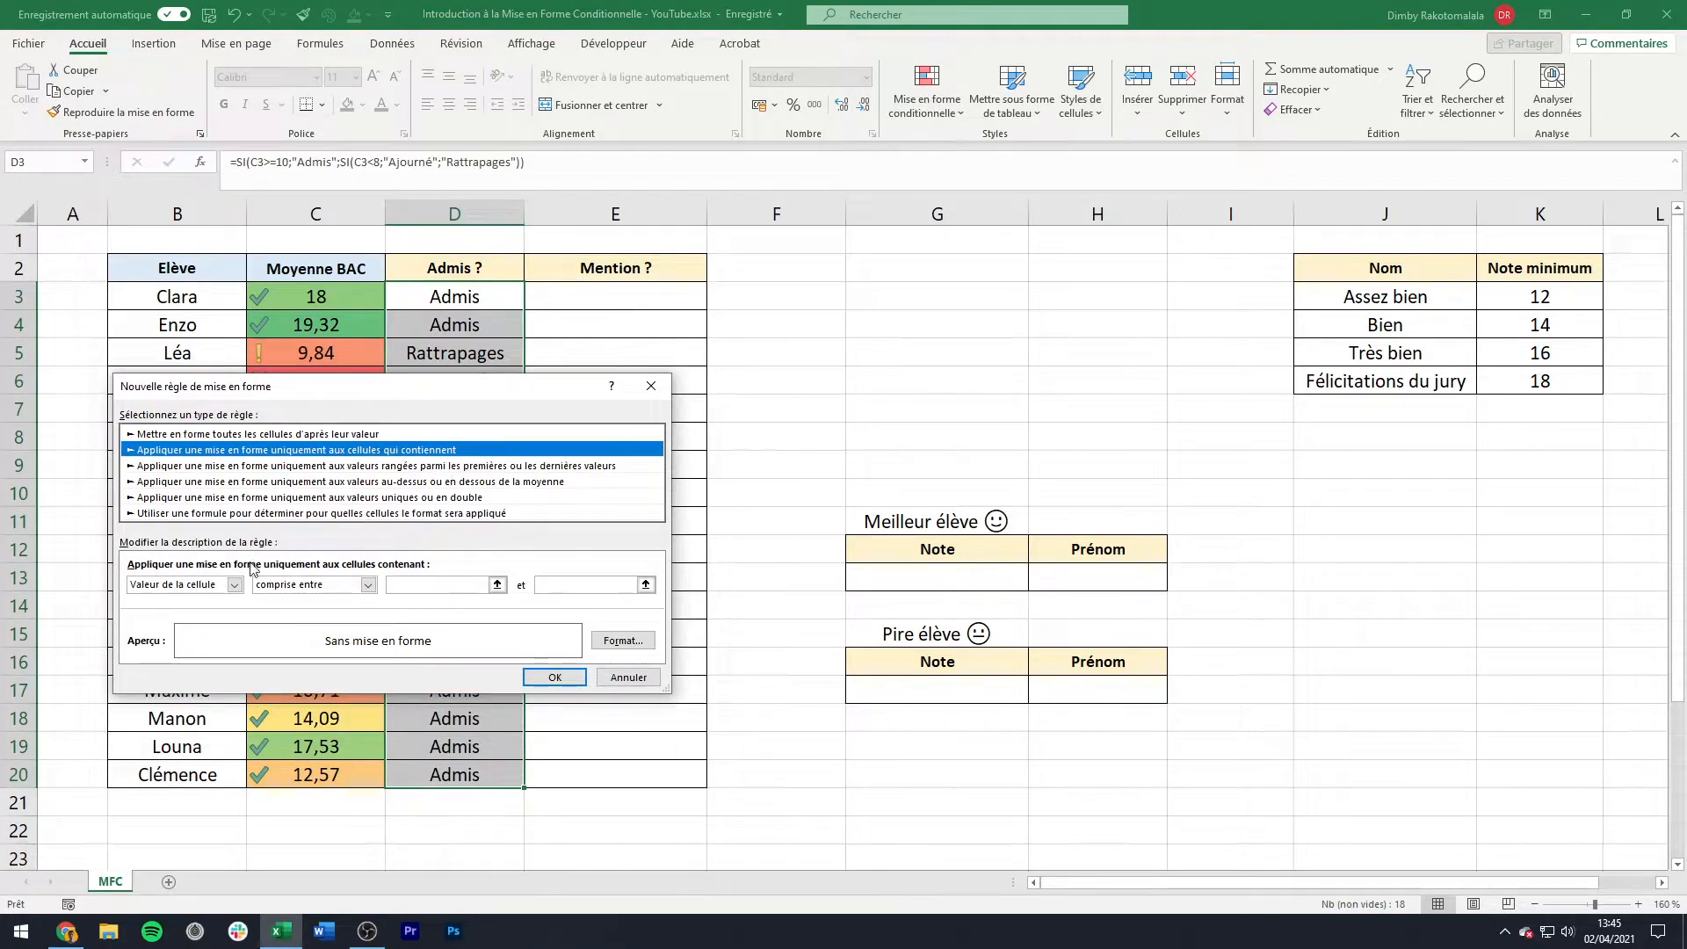
click(234, 585)
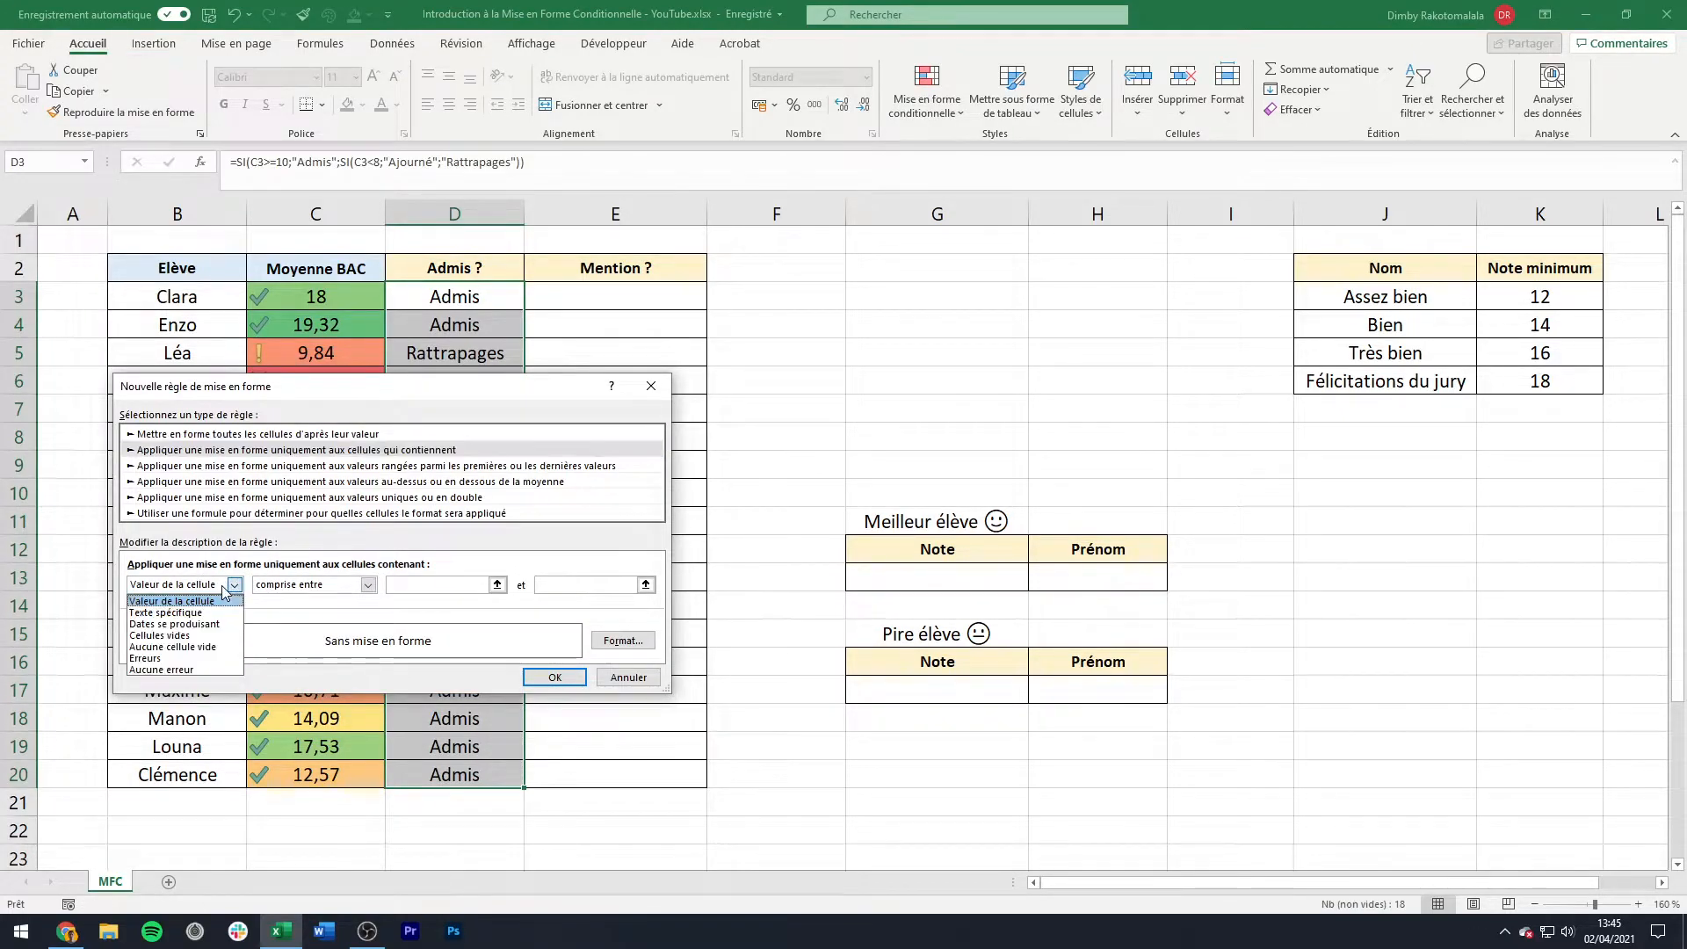
click(218, 613)
click(407, 586)
text(Rattrapages)
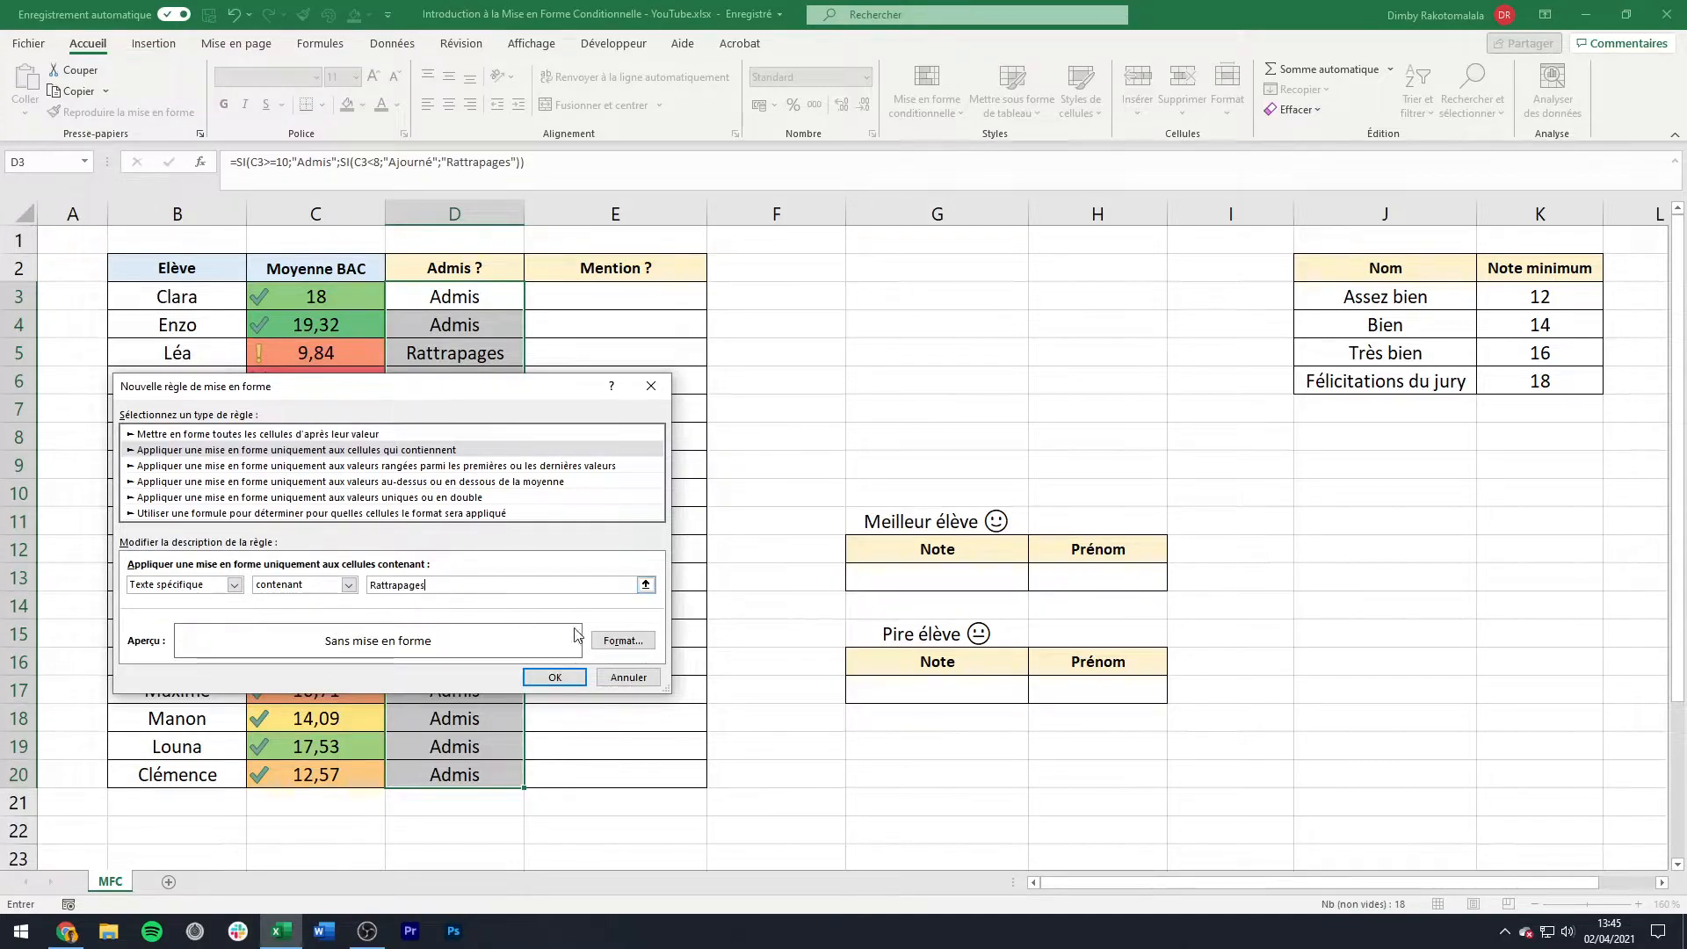
Step: Set the "Rattrapages" rule's font colour to the dark orange theme shade and apply the rule to the admission statuses
click(623, 641)
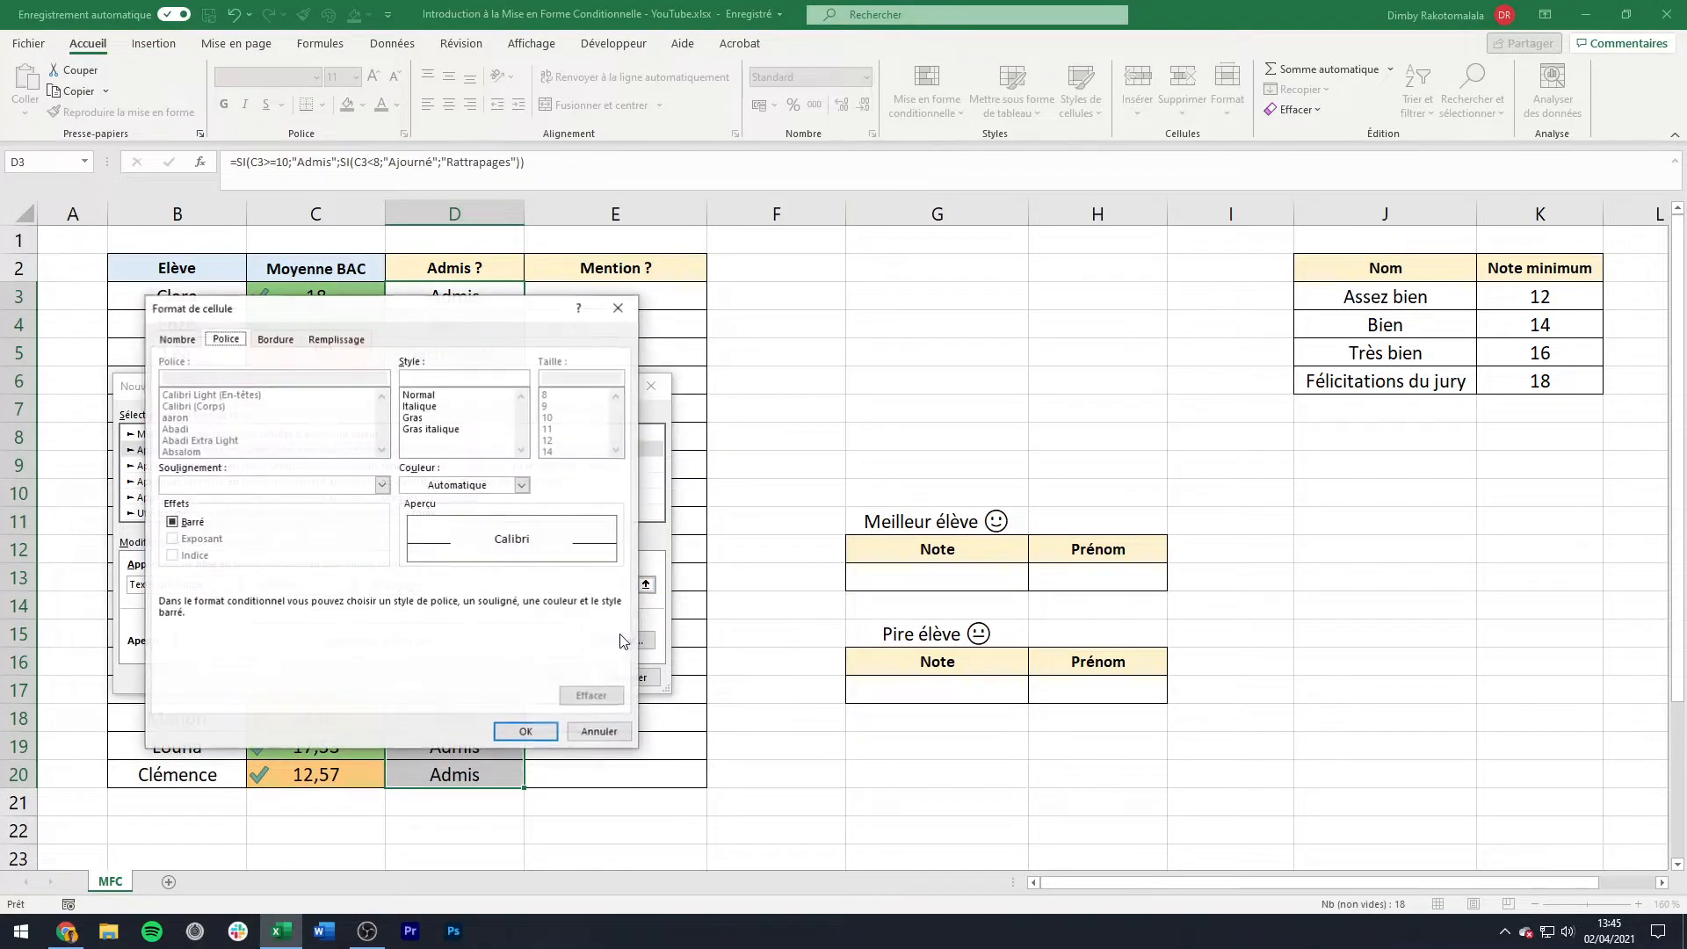
click(428, 486)
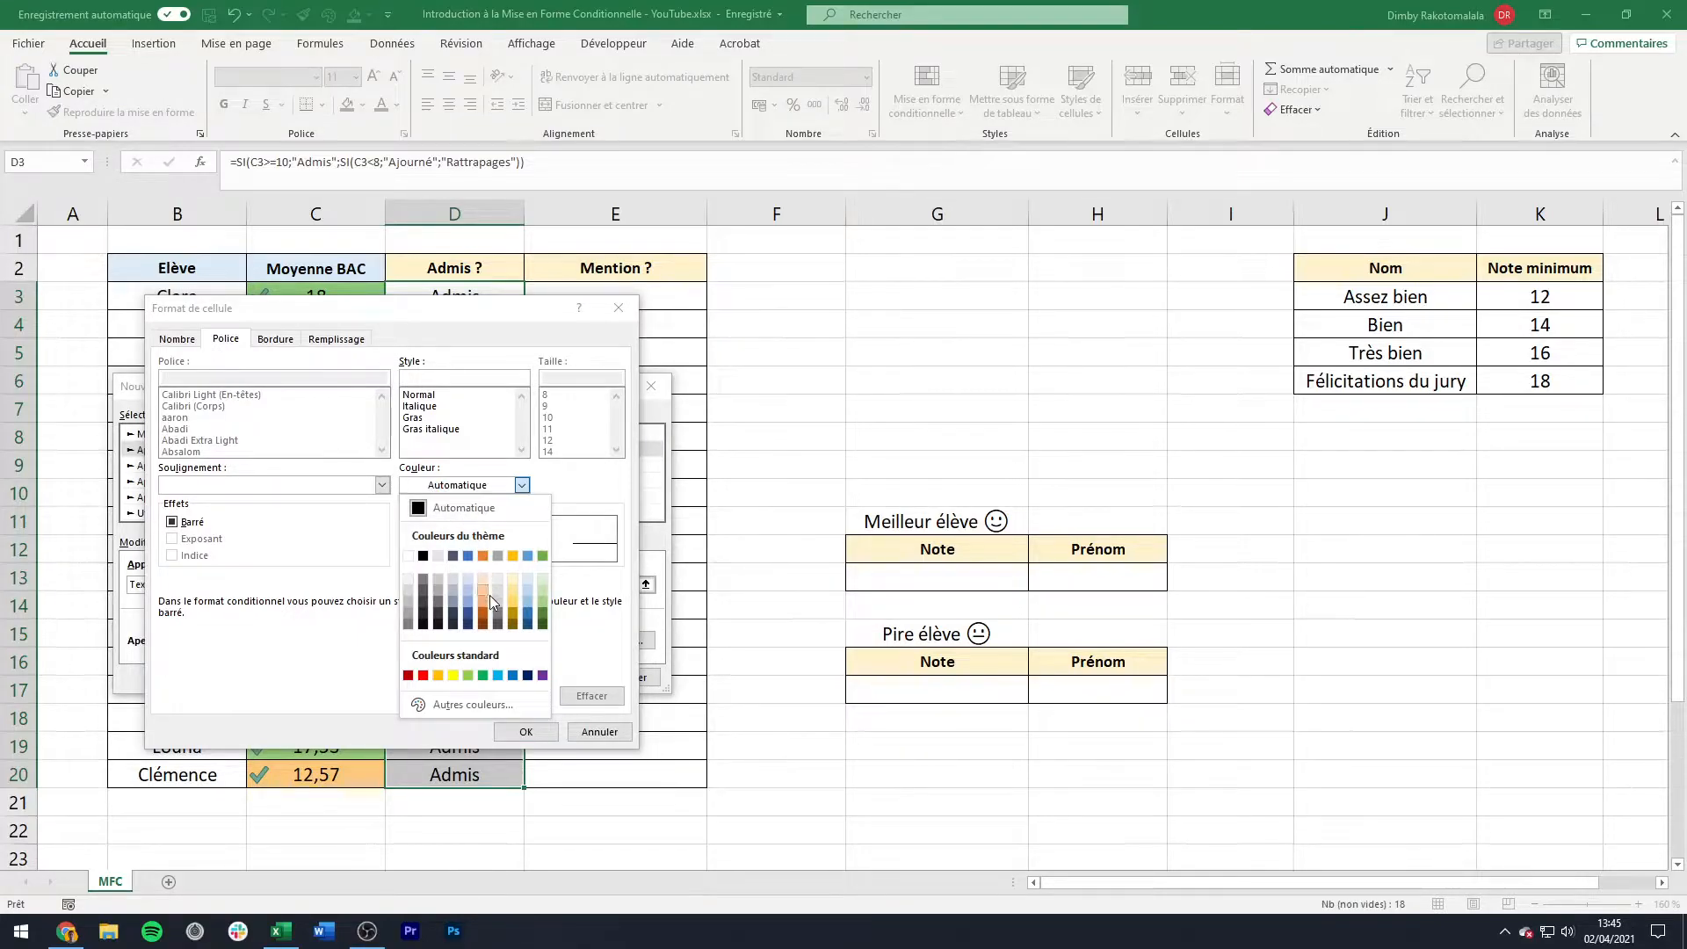
click(483, 618)
click(527, 732)
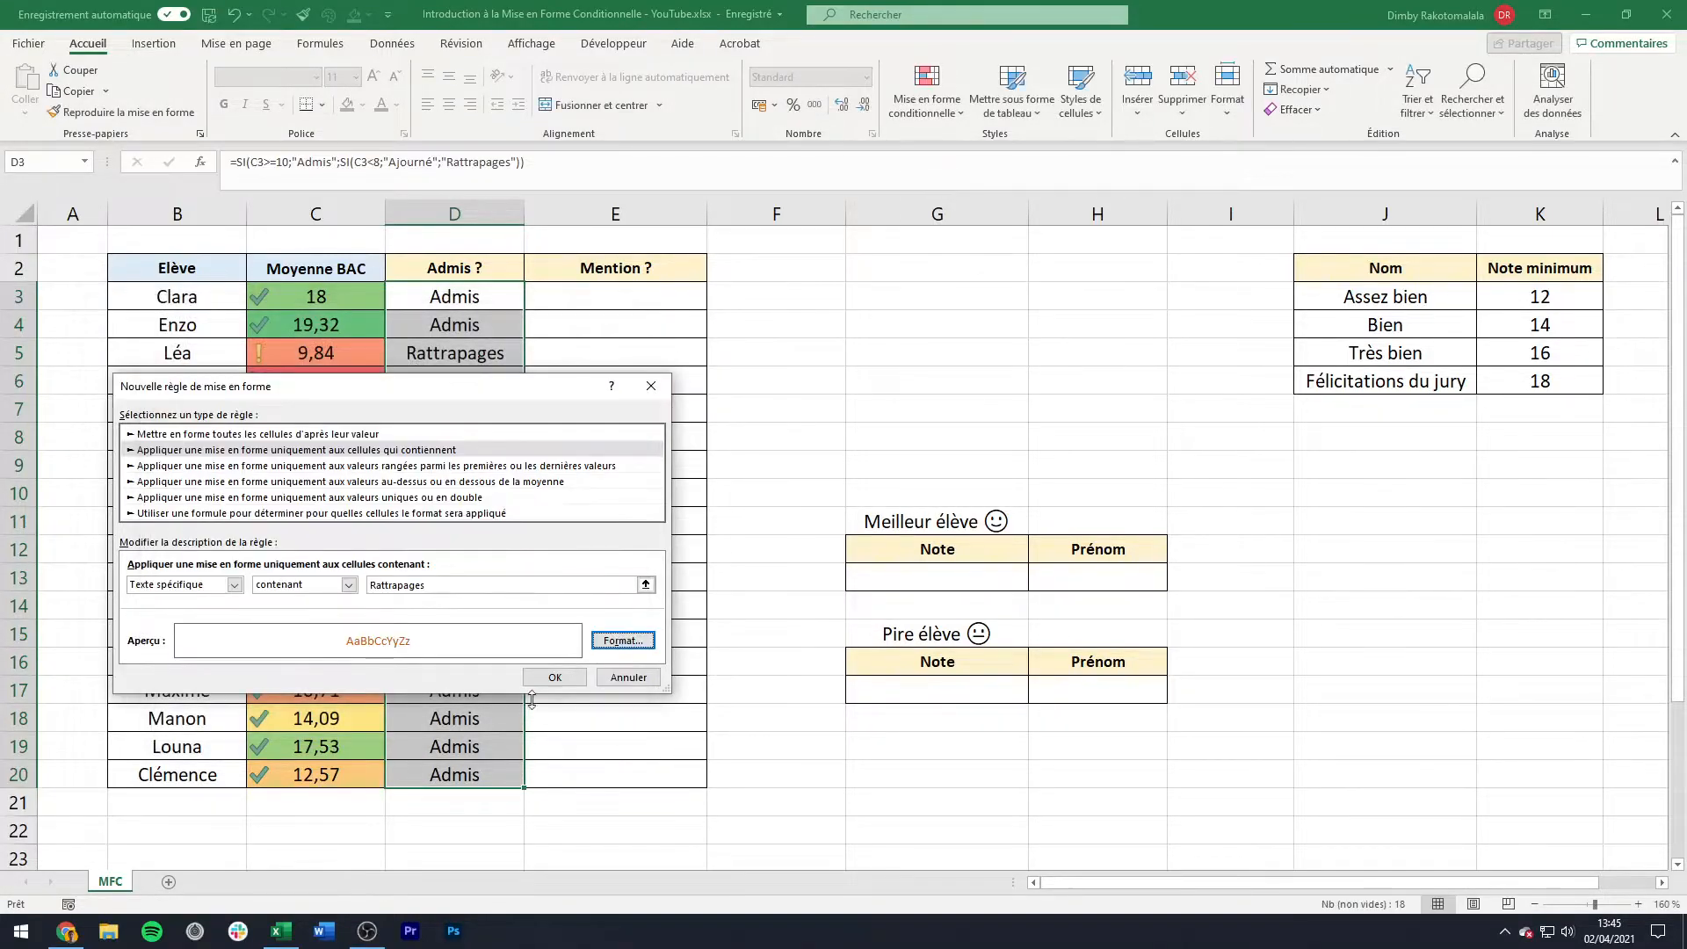
click(554, 676)
click(608, 600)
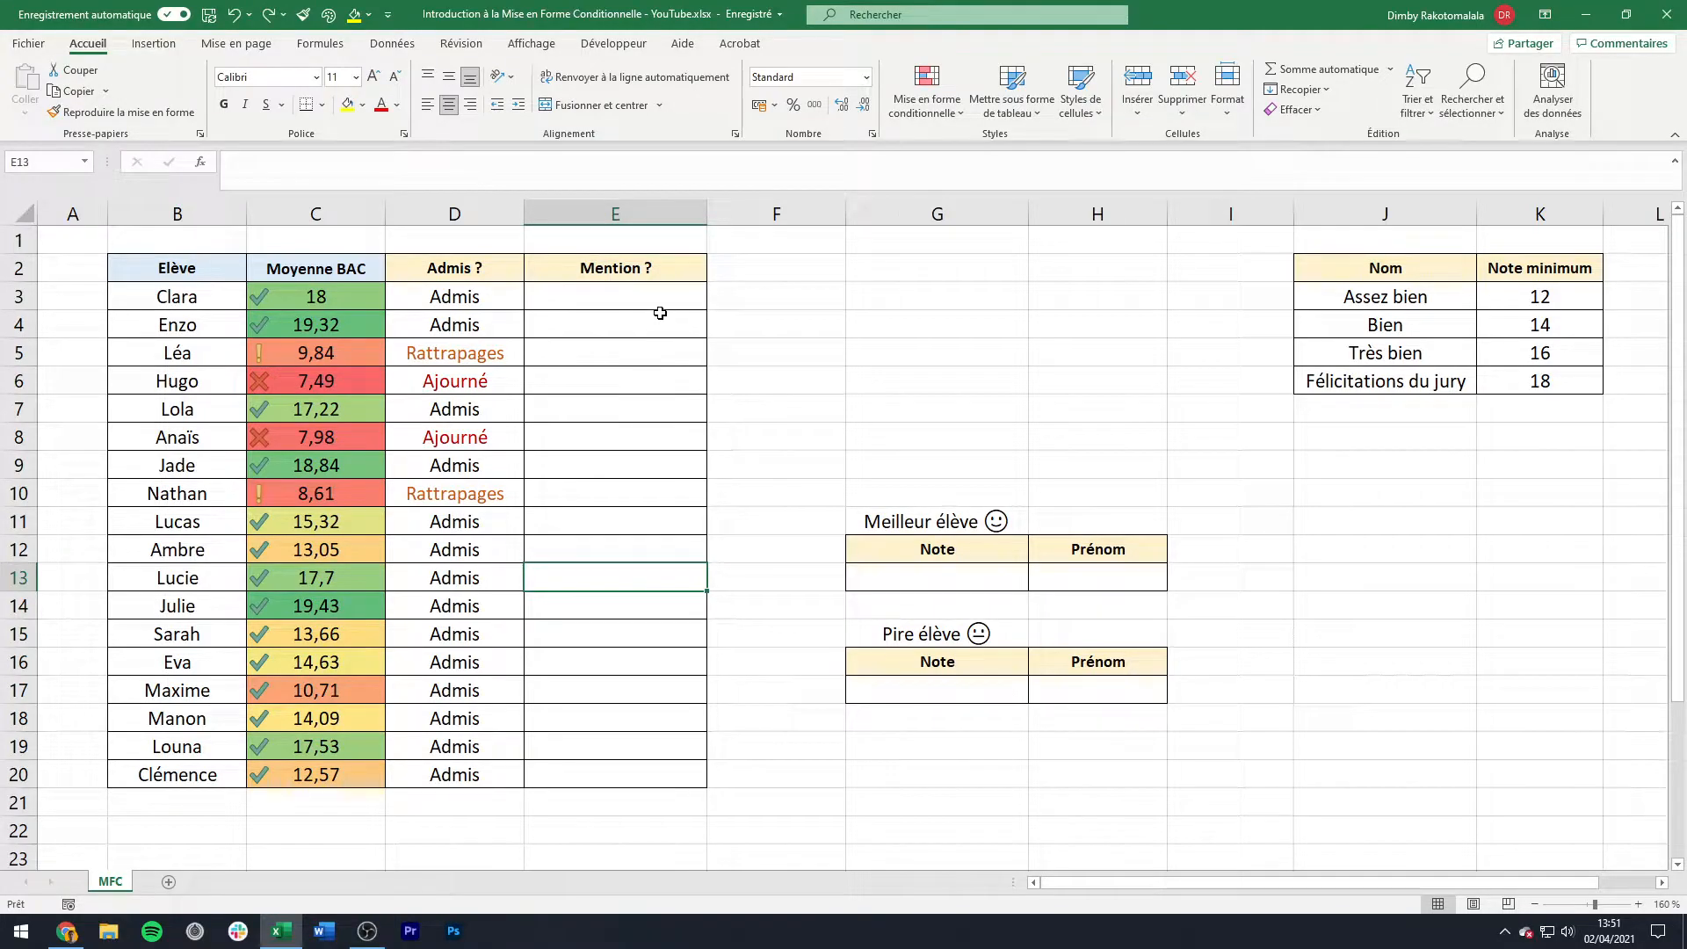
Step: Examine the empty mention column and the table of mention names with their minimum grades in J3:K6
drag(660, 314, 639, 773)
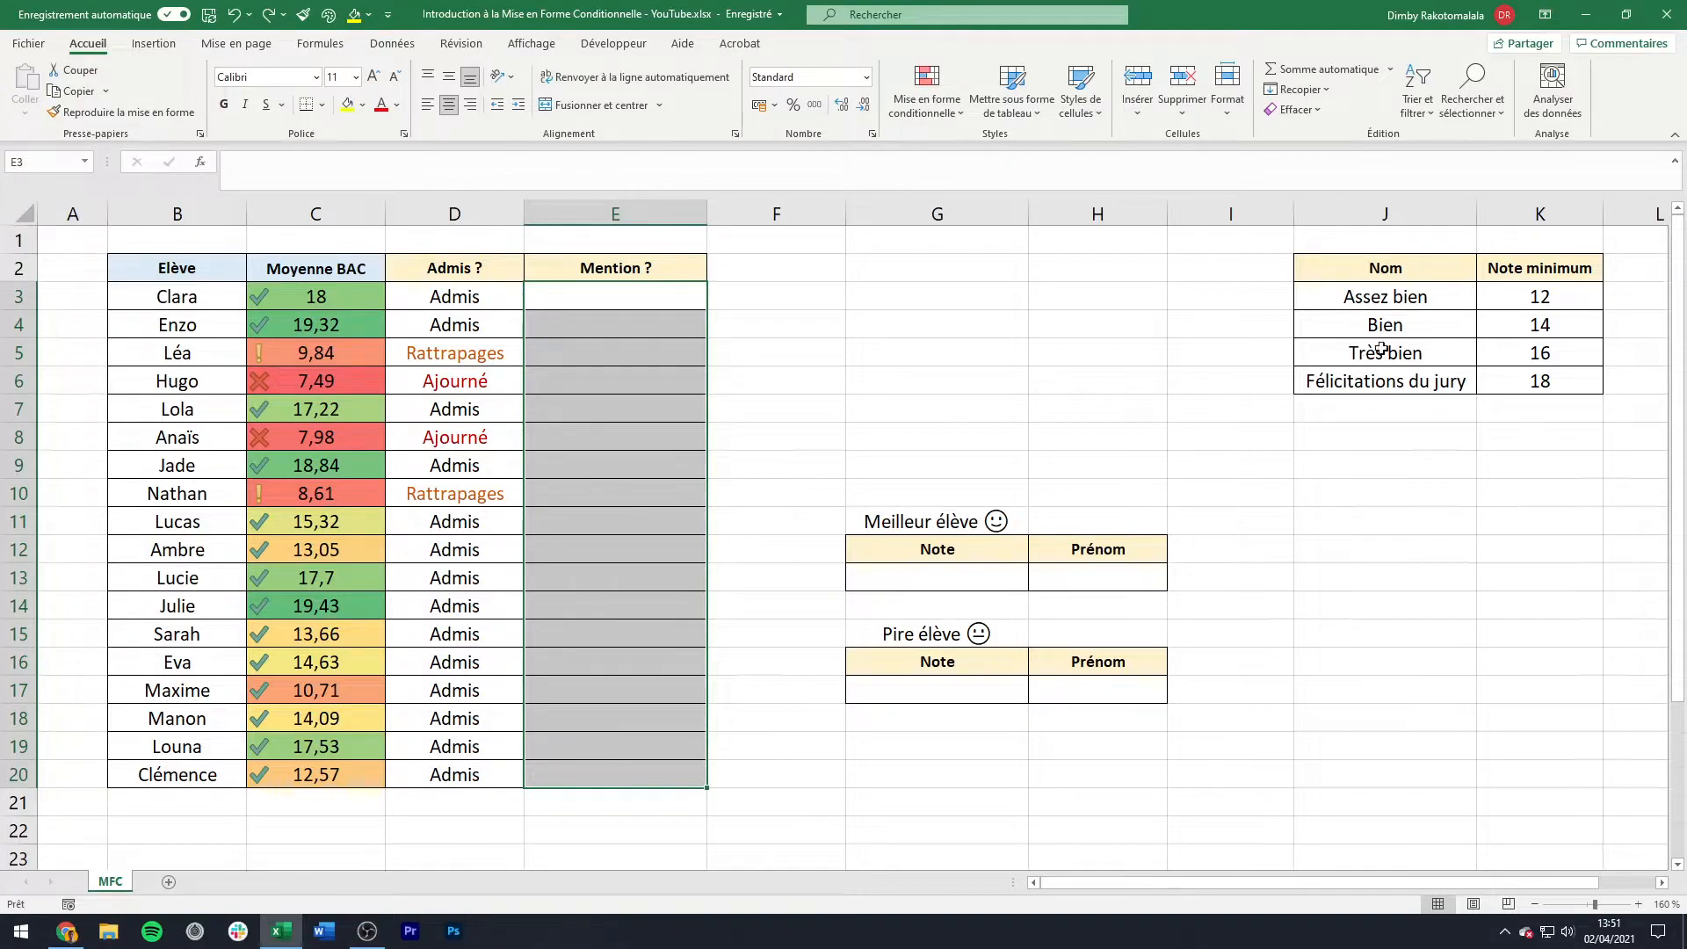
drag(1415, 299, 1494, 387)
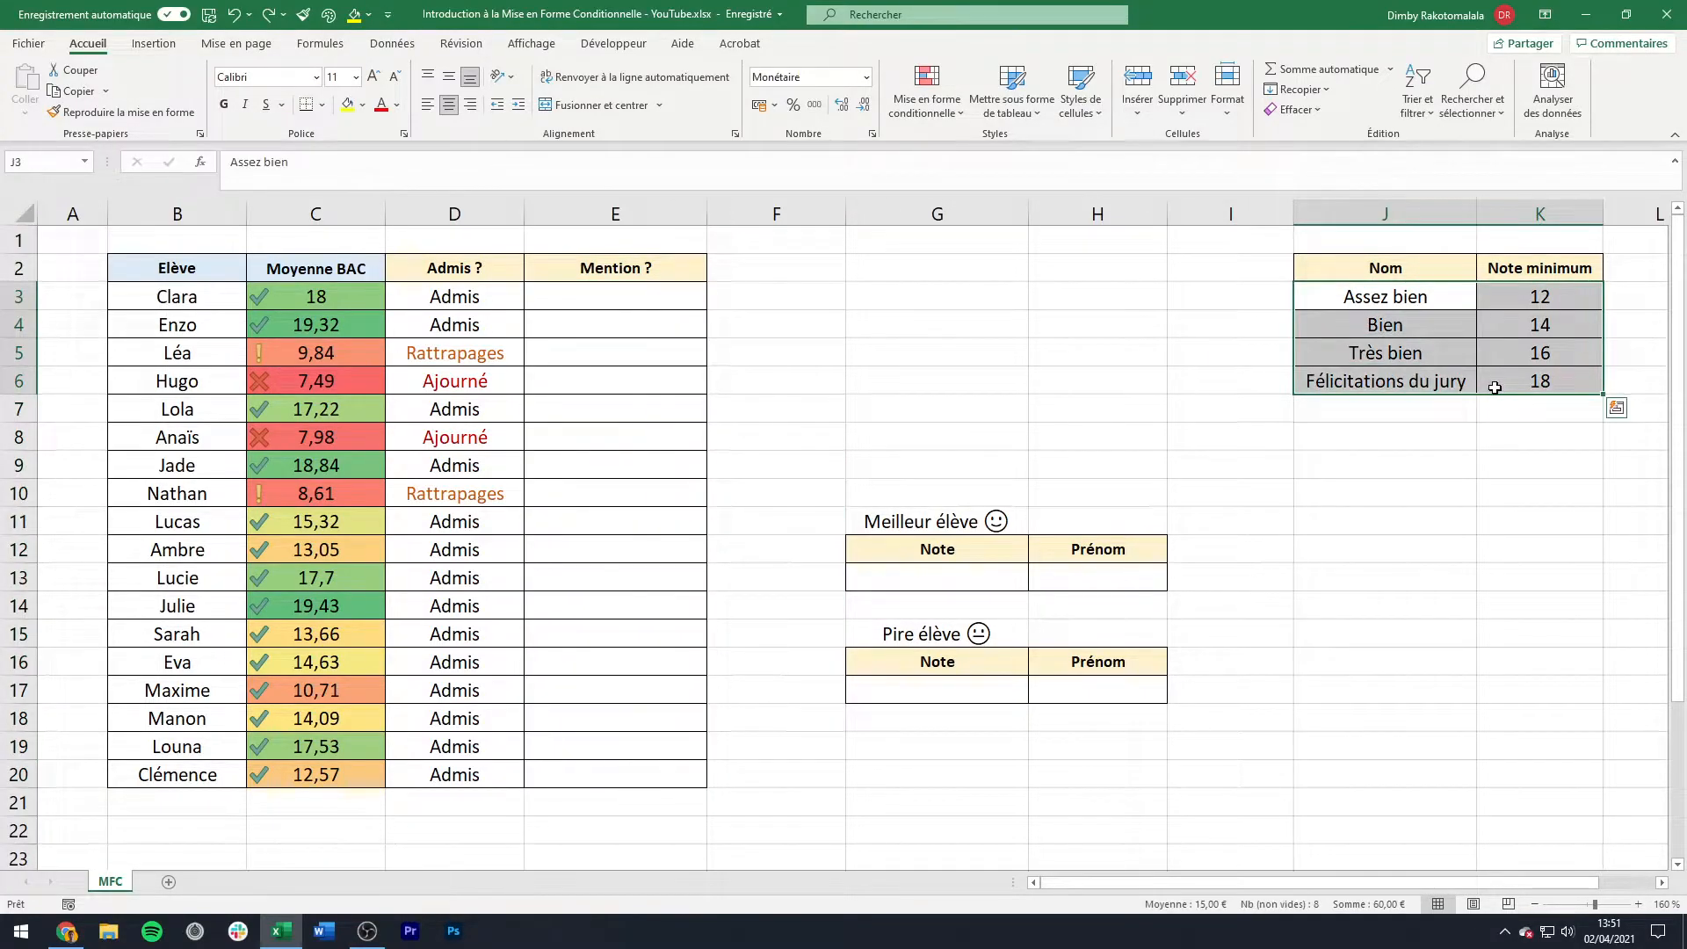
click(1519, 297)
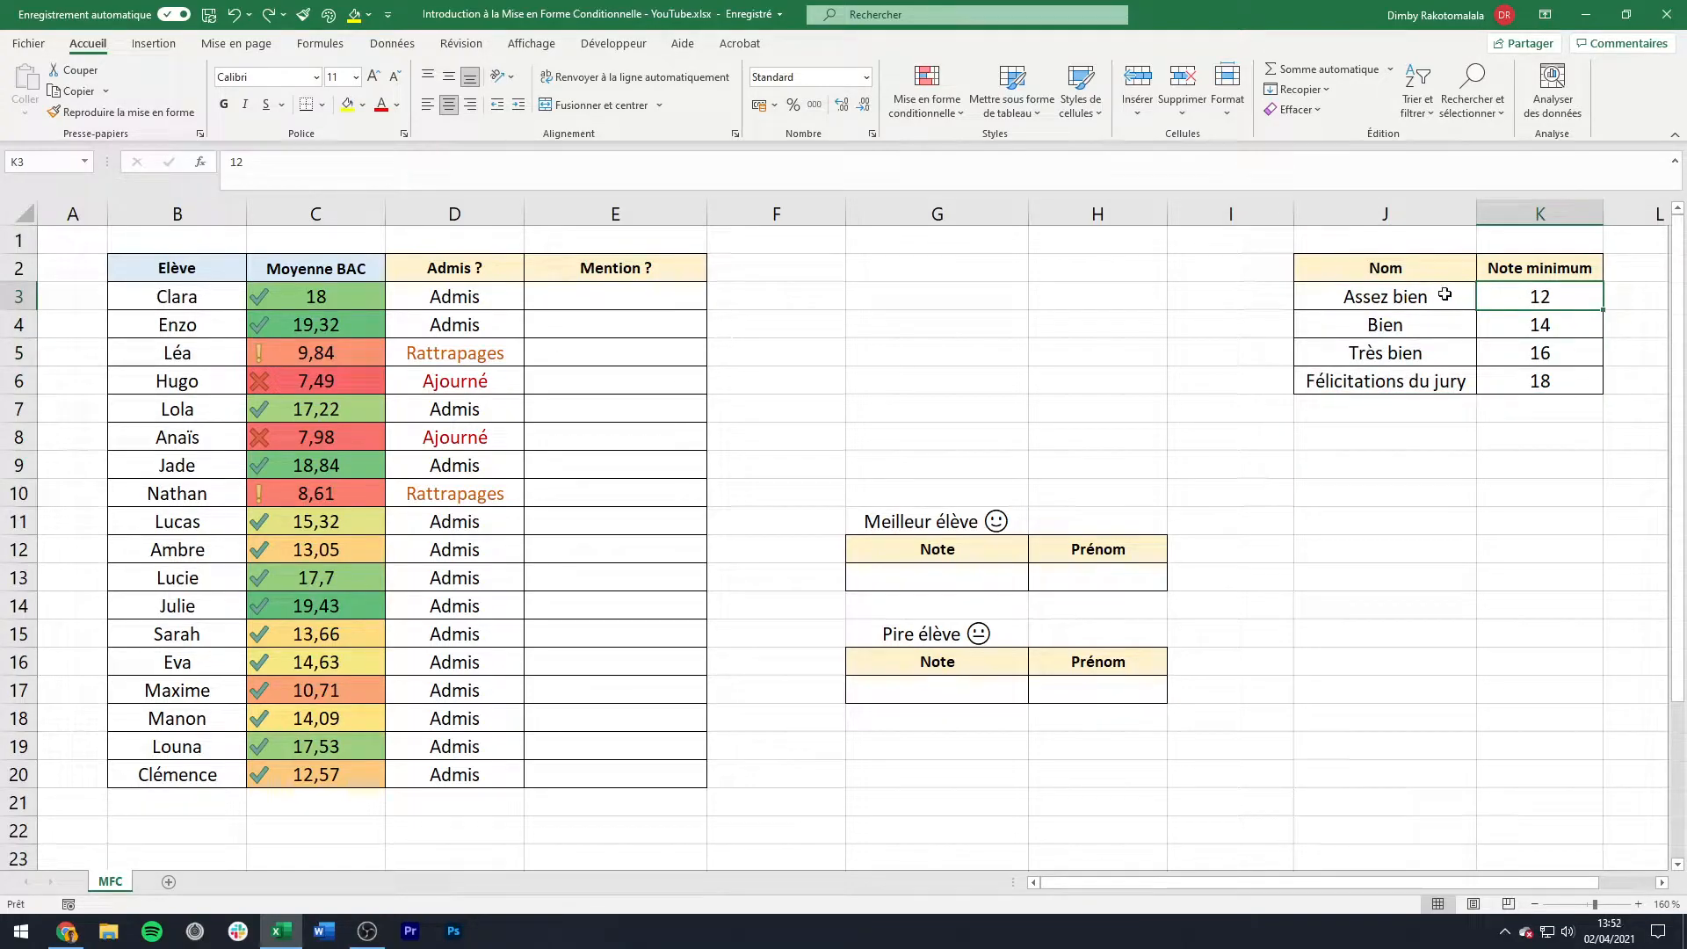
drag(1445, 295, 1493, 381)
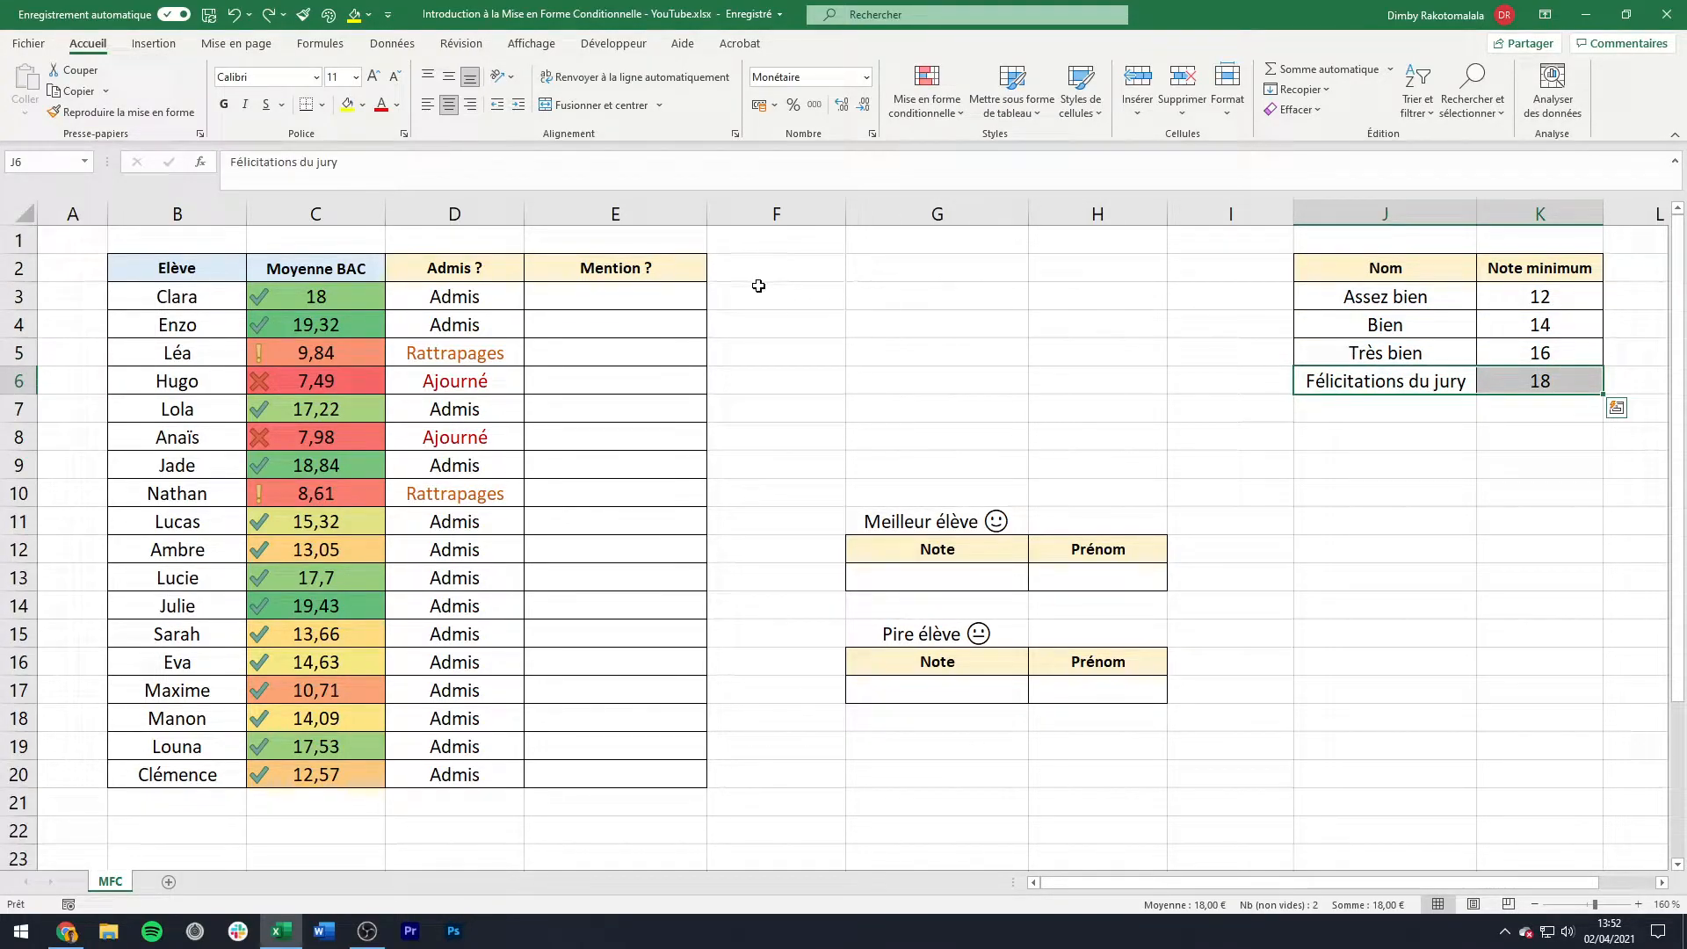
Step: Start a RECHERCHEX formula in E3 with C3 as the lookup value and the absolute range $K$3:$K$6 as the lookup array
click(690, 298)
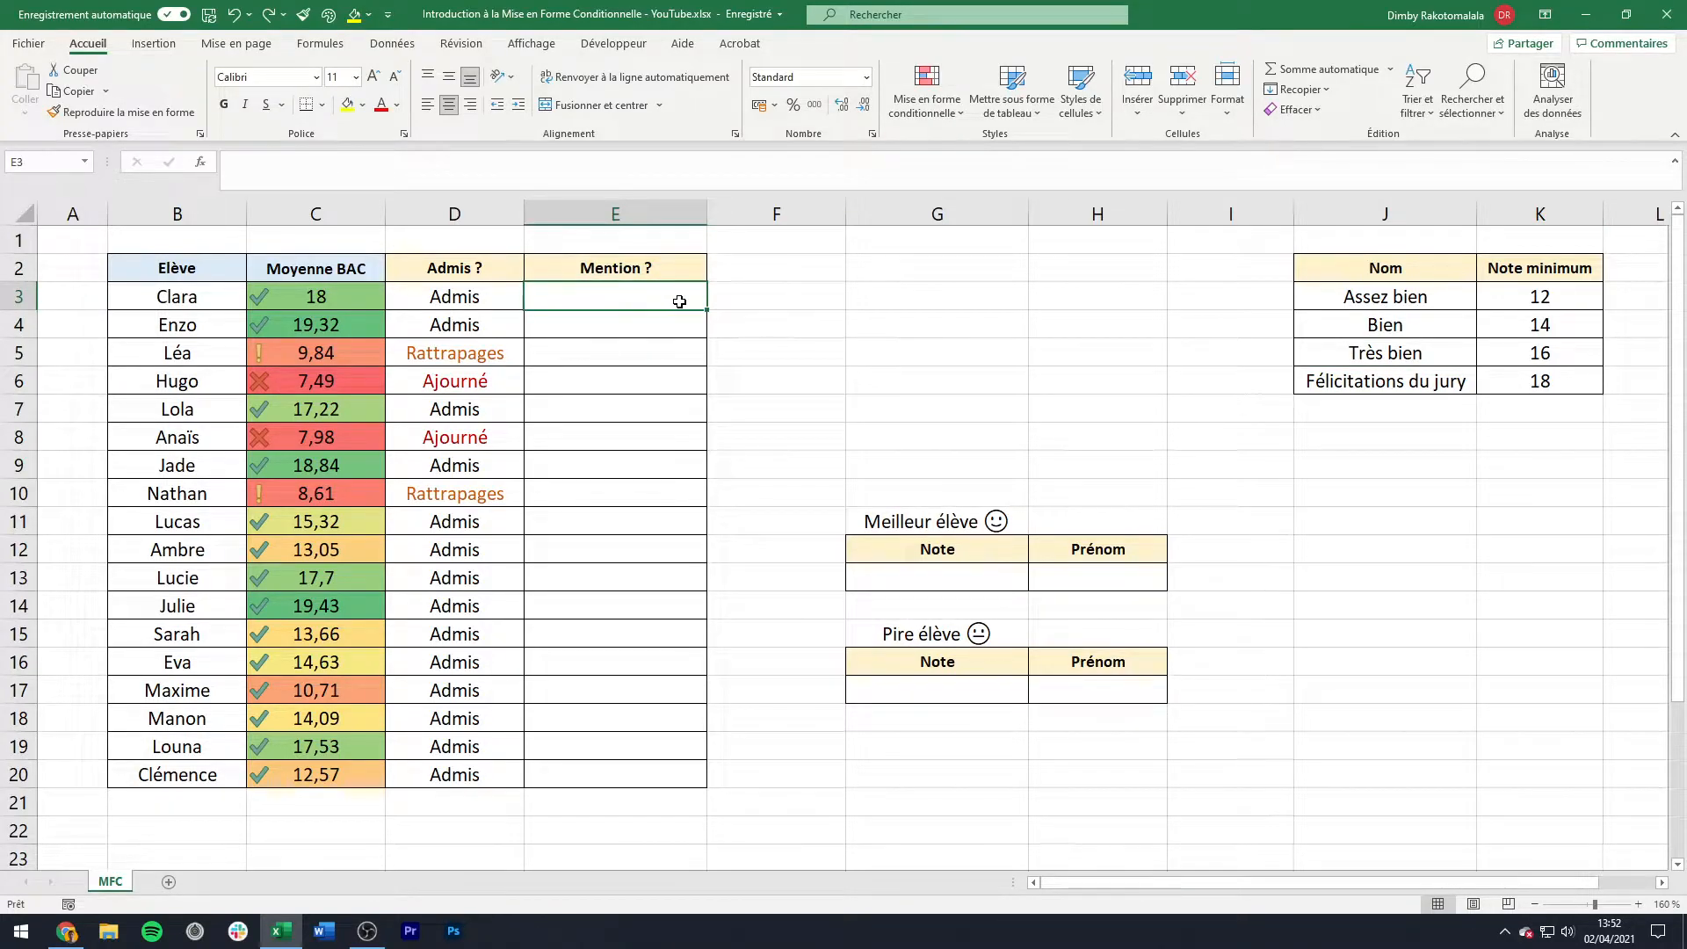
text(=recherchex)
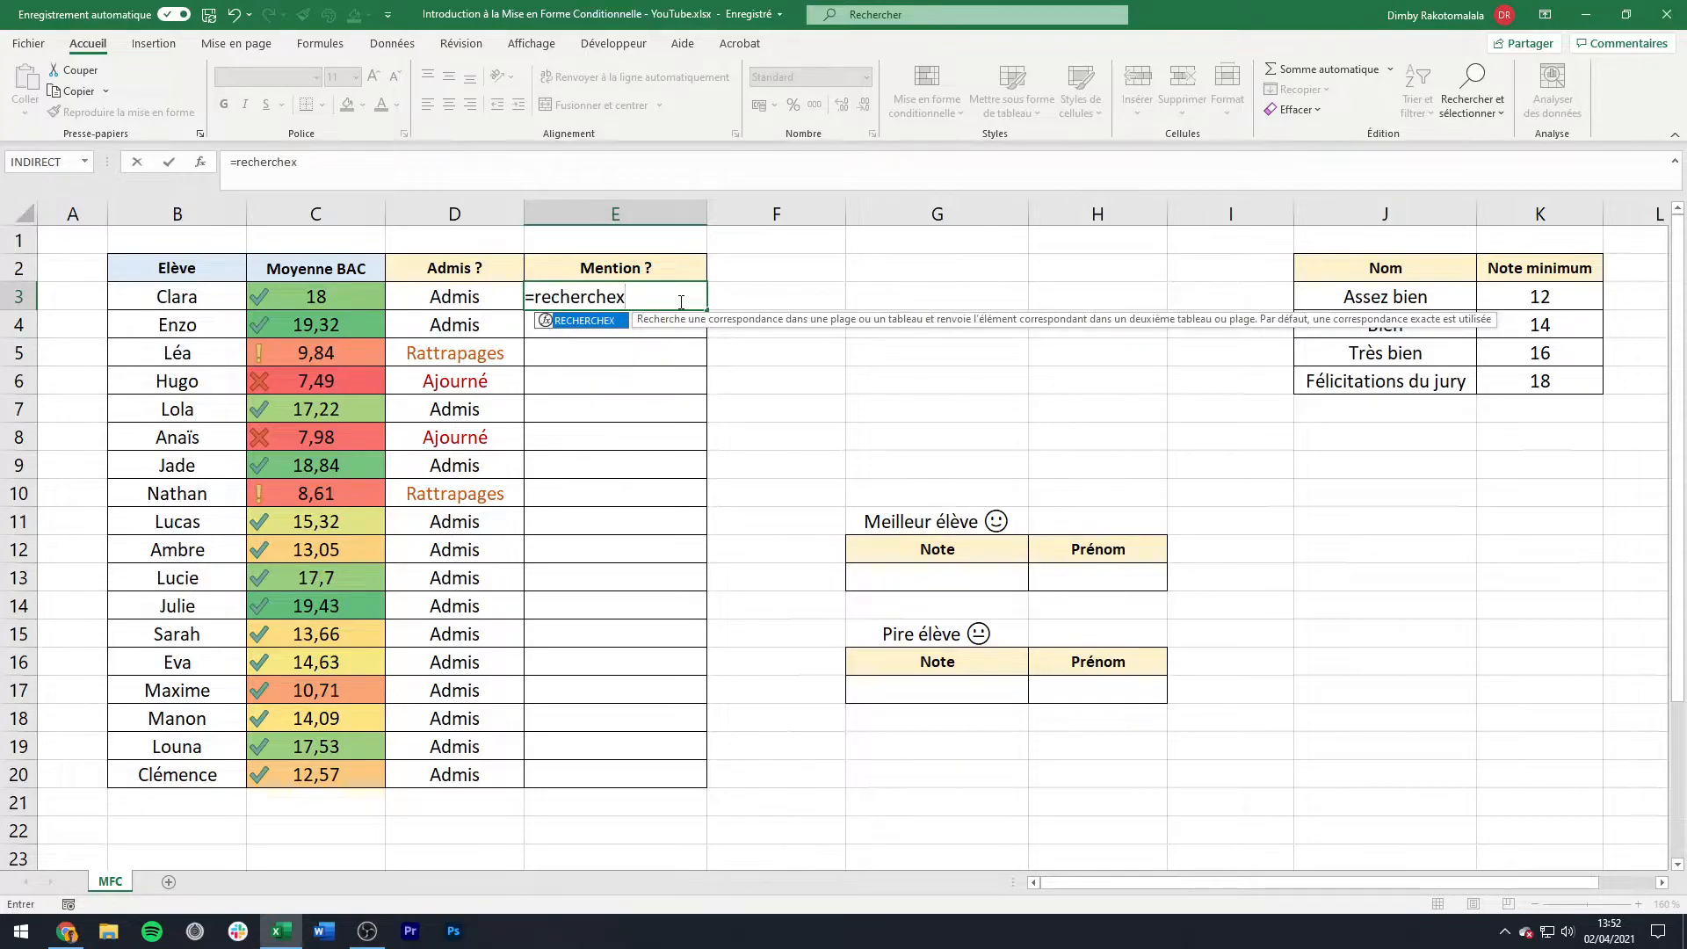
text(()
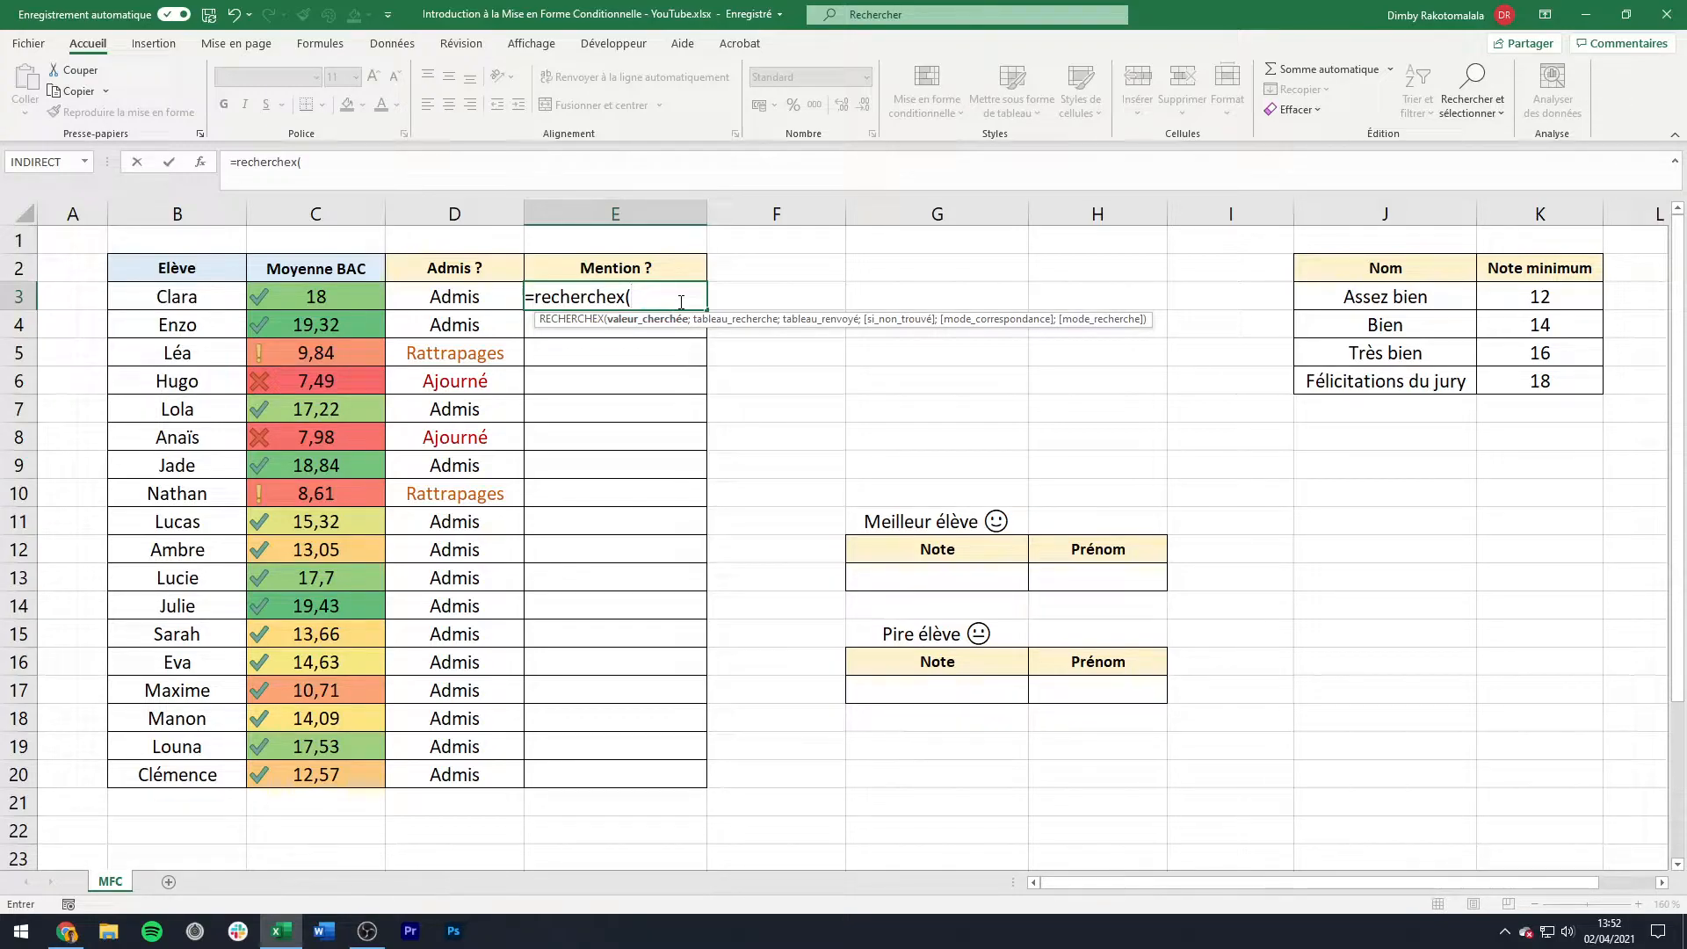
click(362, 296)
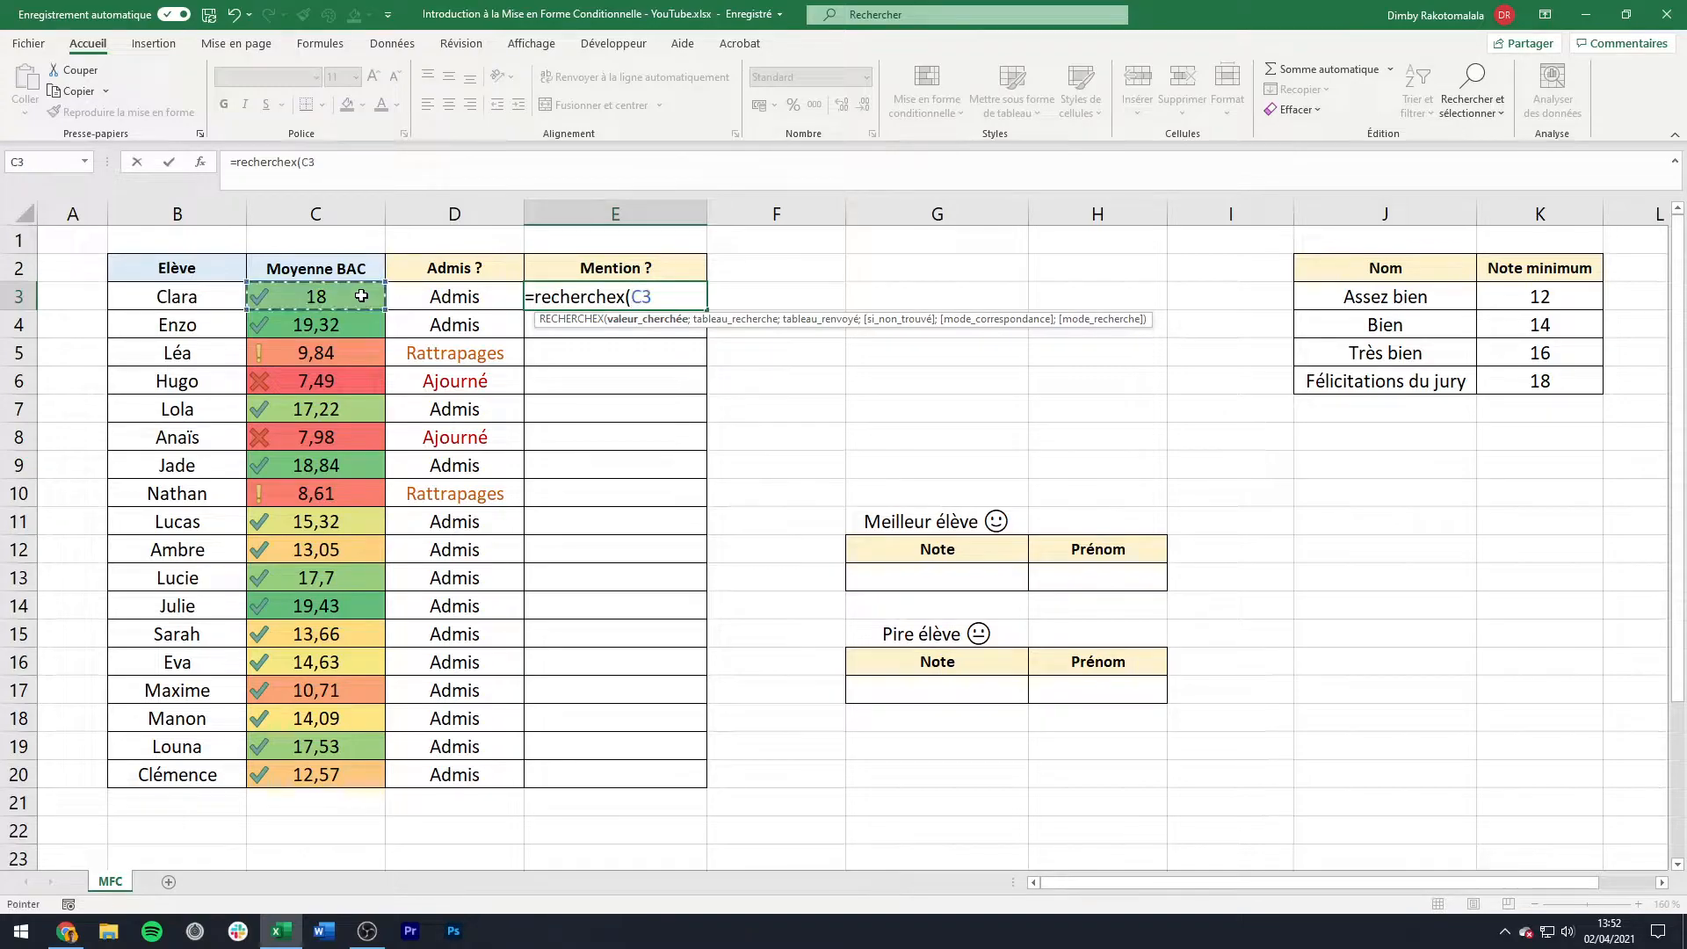
text(;)
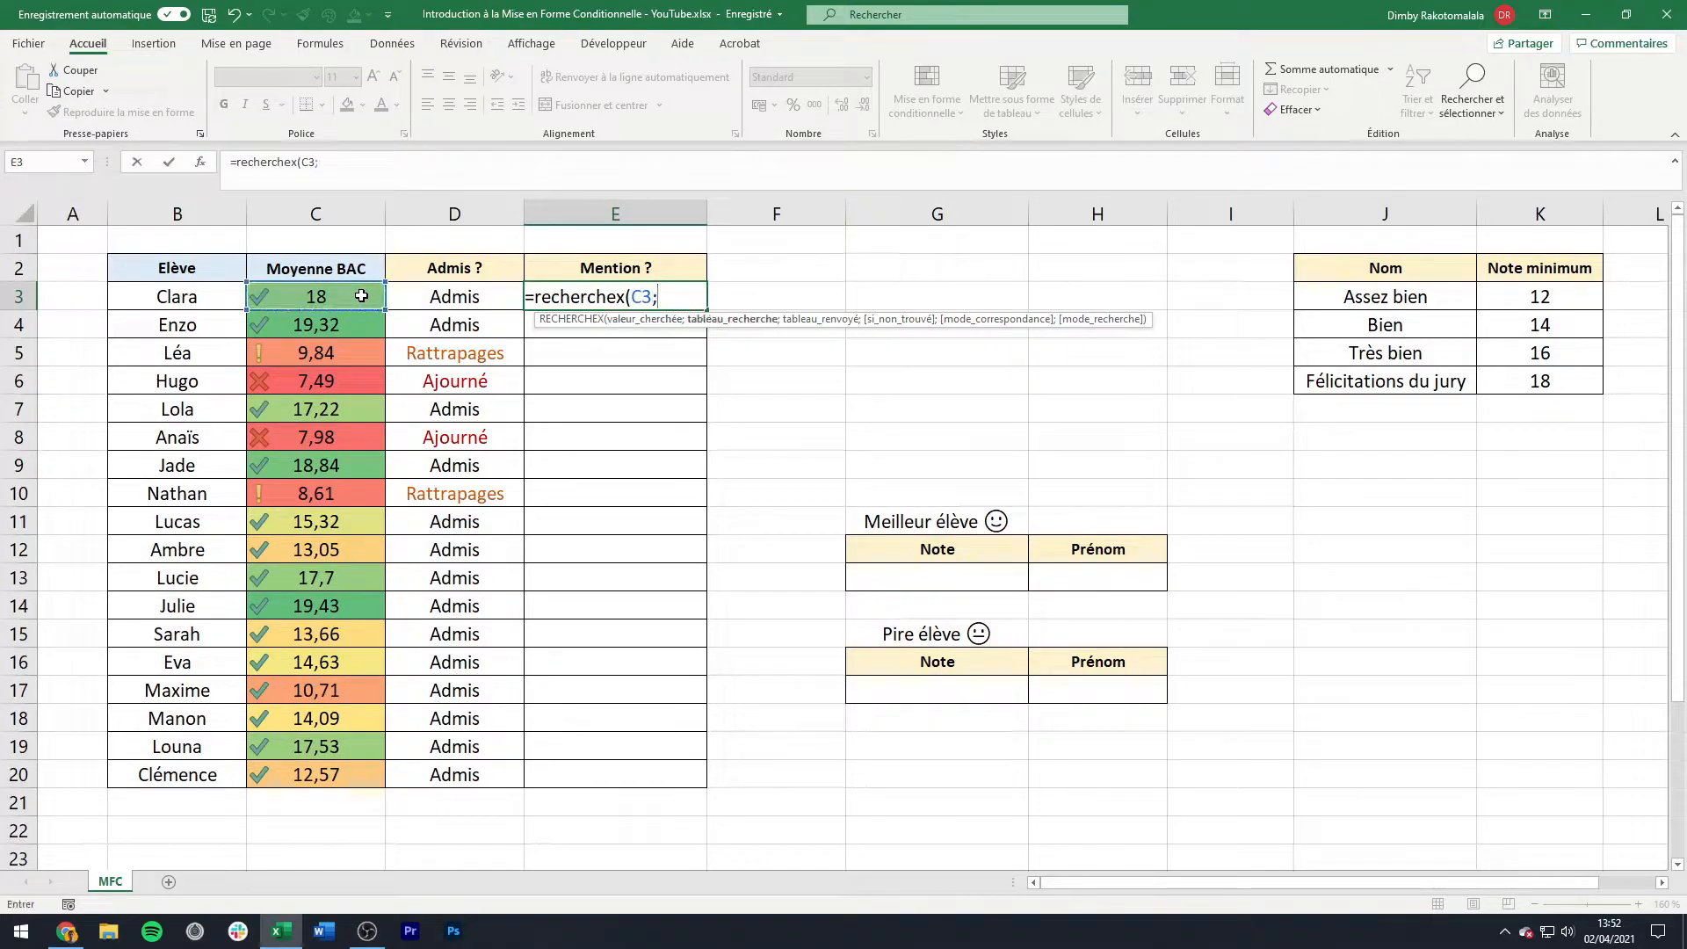
drag(1503, 296, 1516, 385)
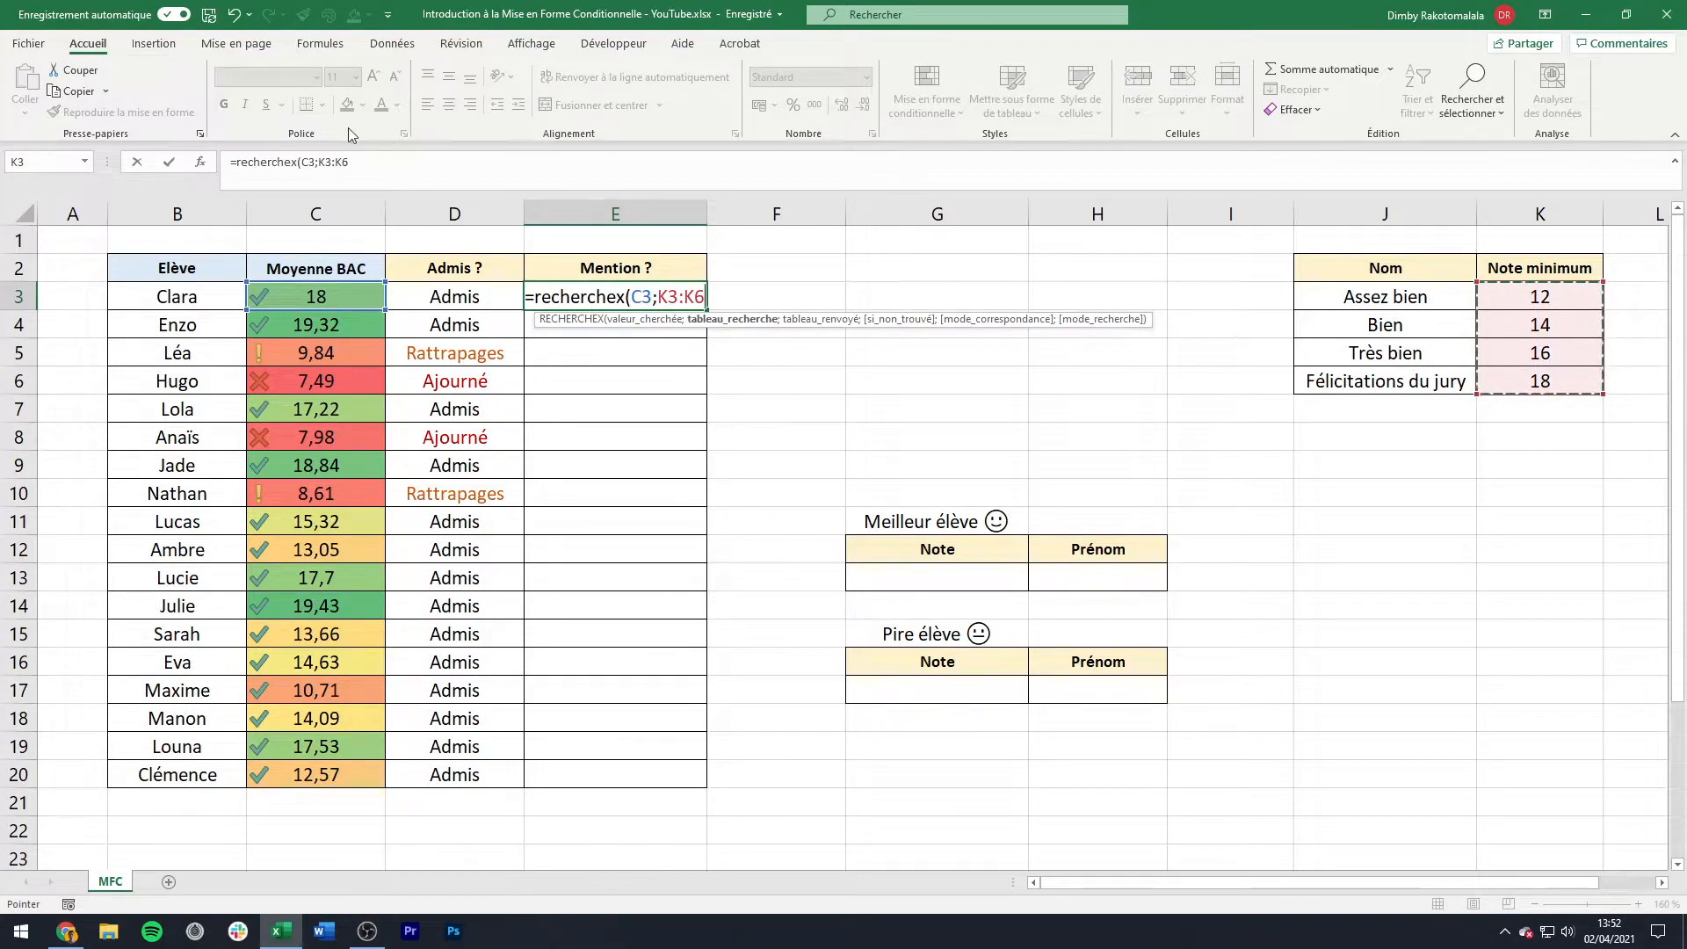
click(396, 164)
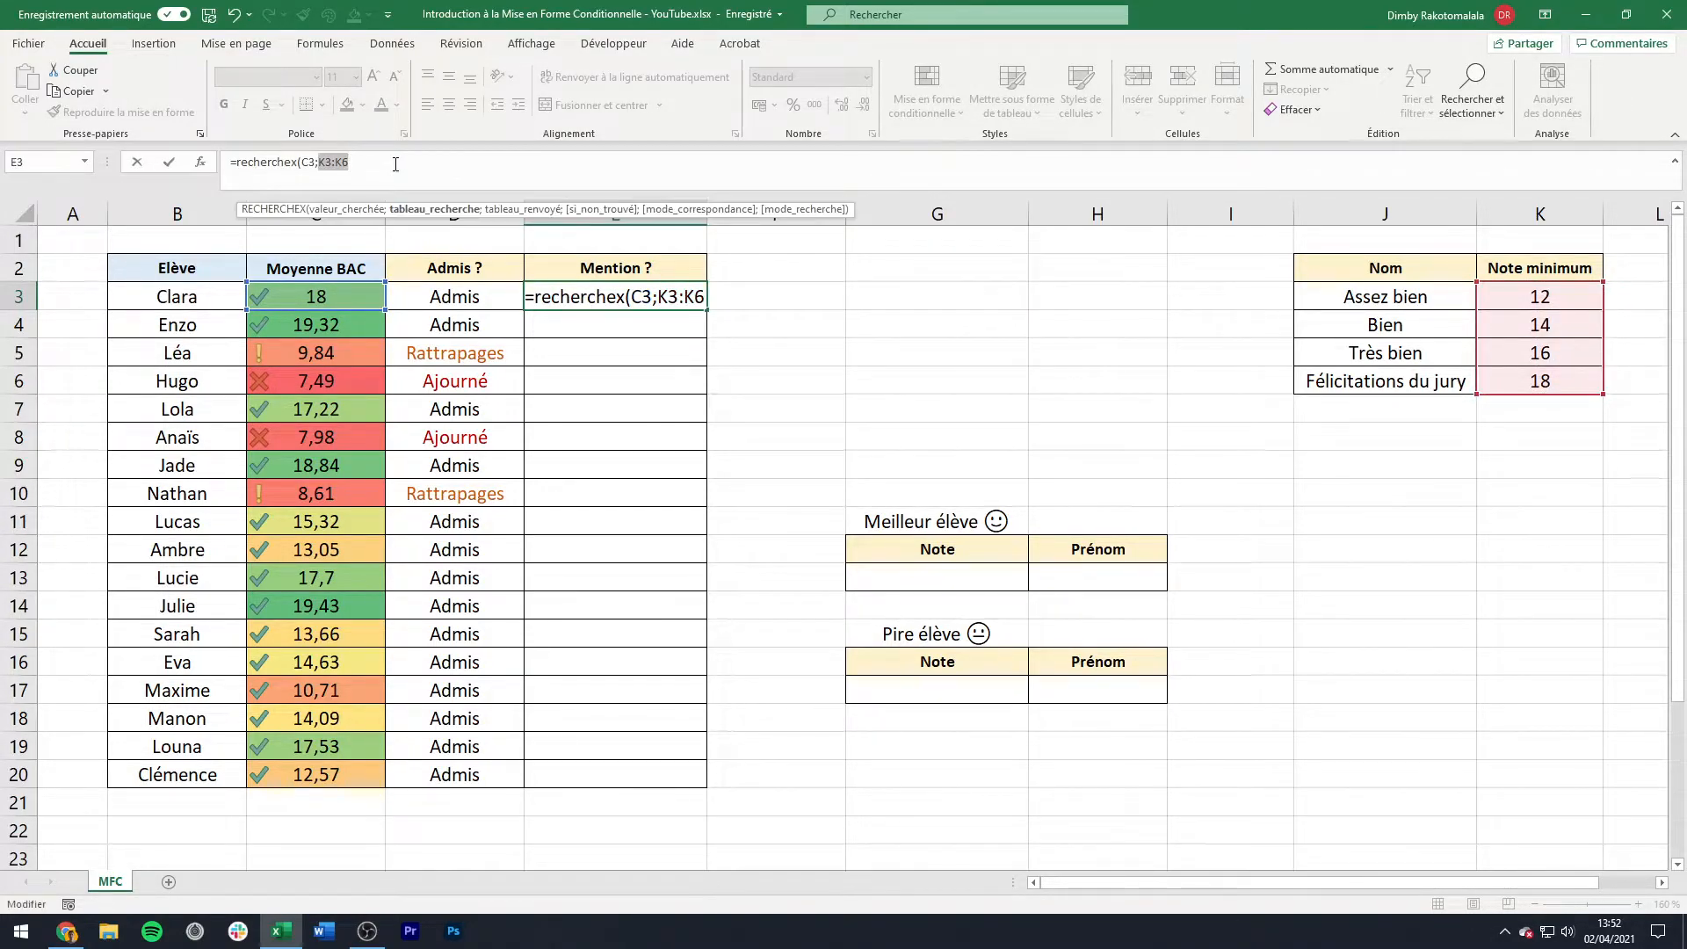
key(F4)
text(;)
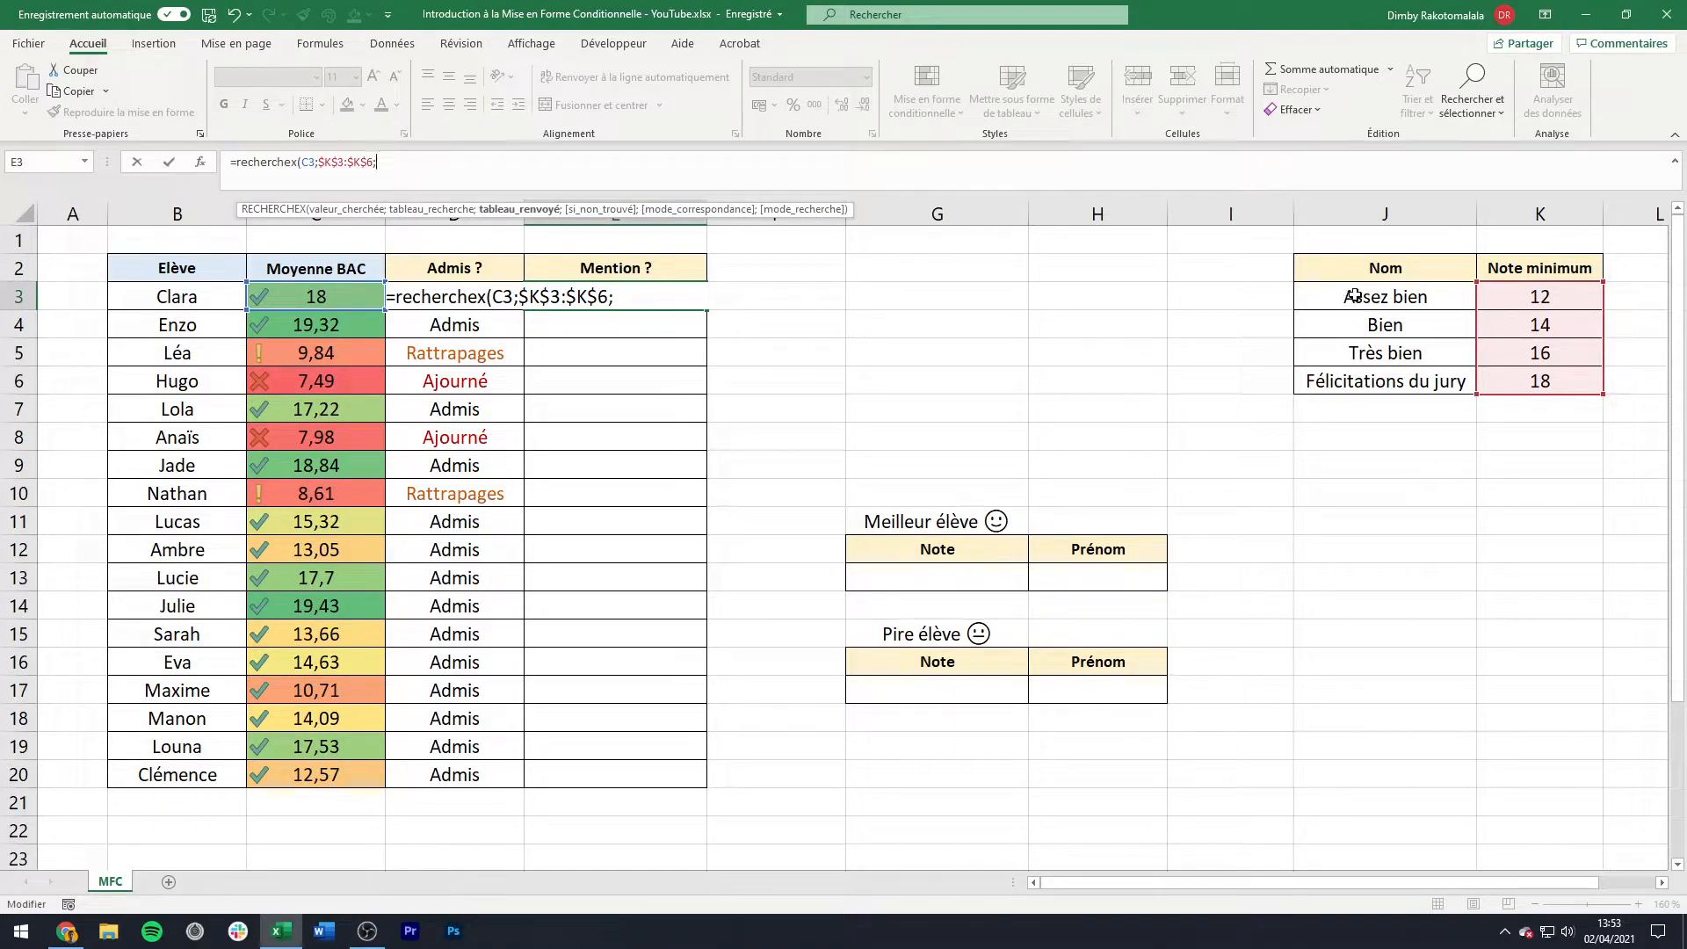
Step: Add the mention names as the absolute return array $J$3:$J$6 in E3's RECHERCHEX formula
drag(1354, 297, 1362, 381)
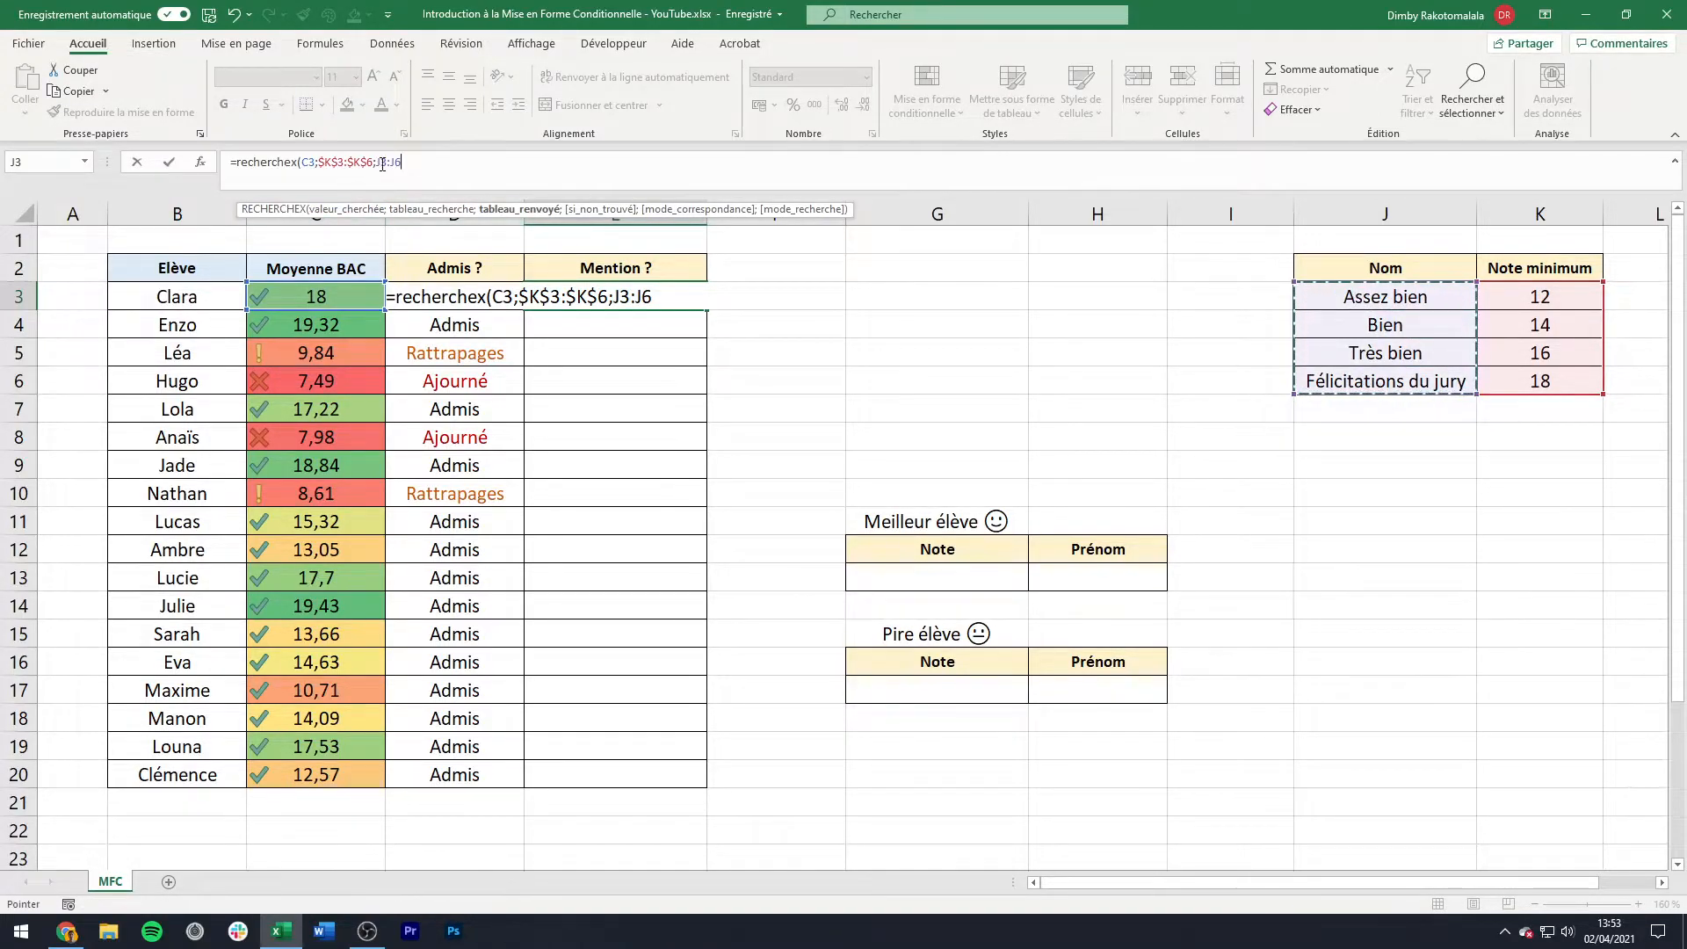
drag(382, 163, 457, 169)
key(F4)
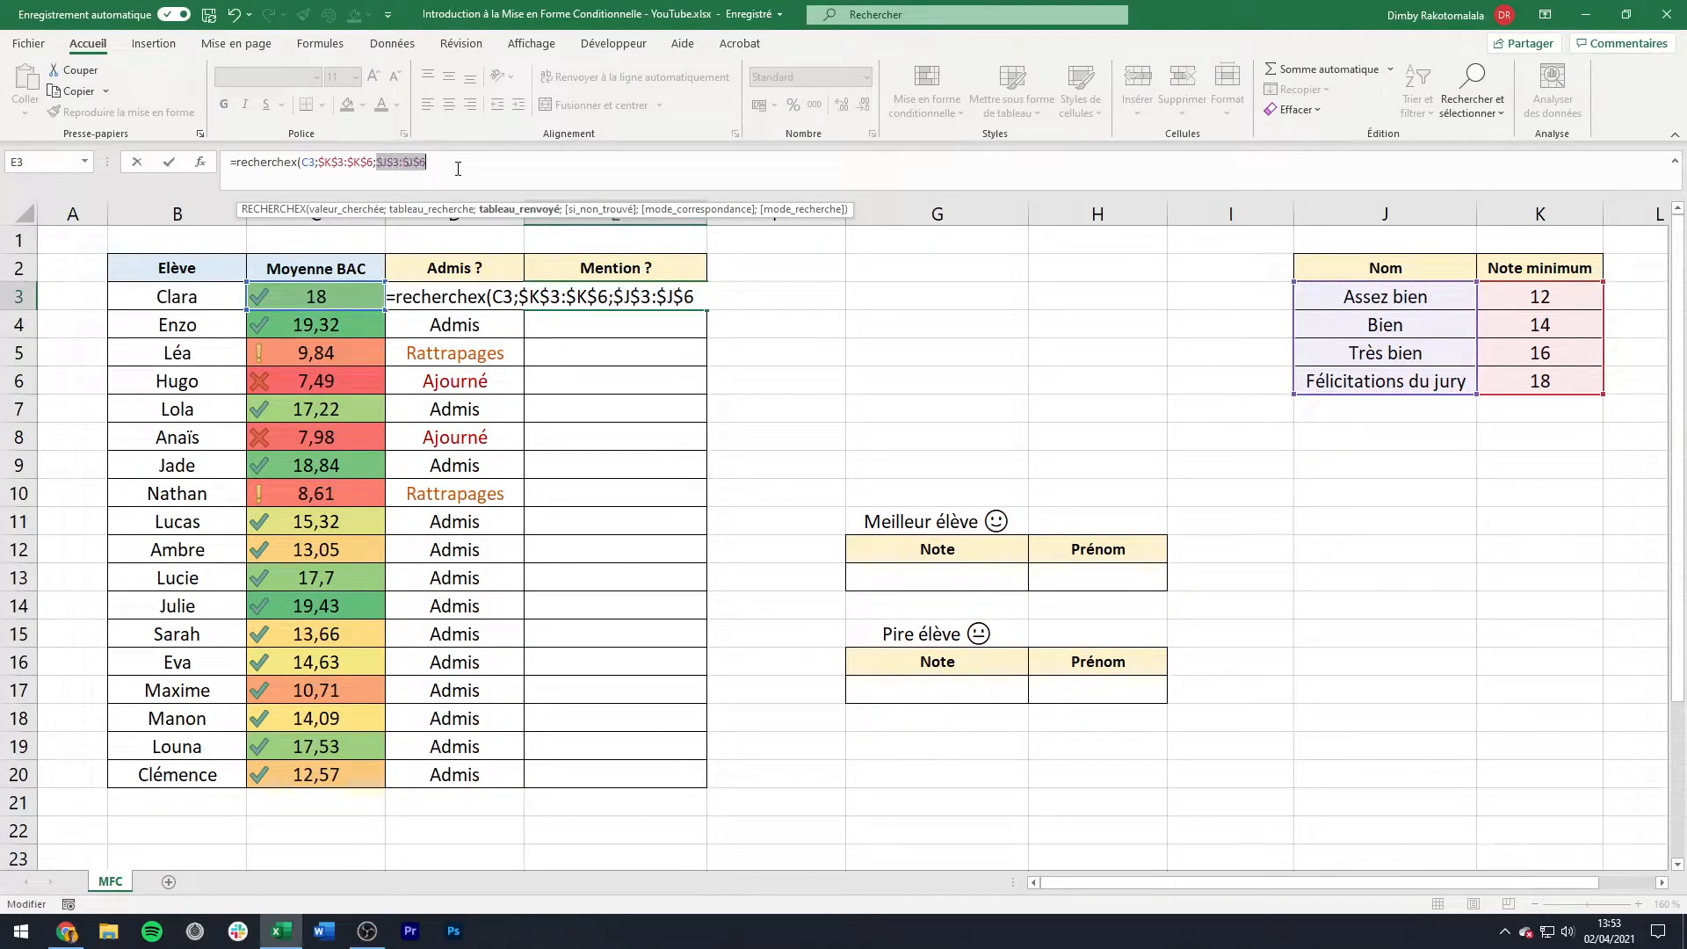
click(458, 169)
text(;)
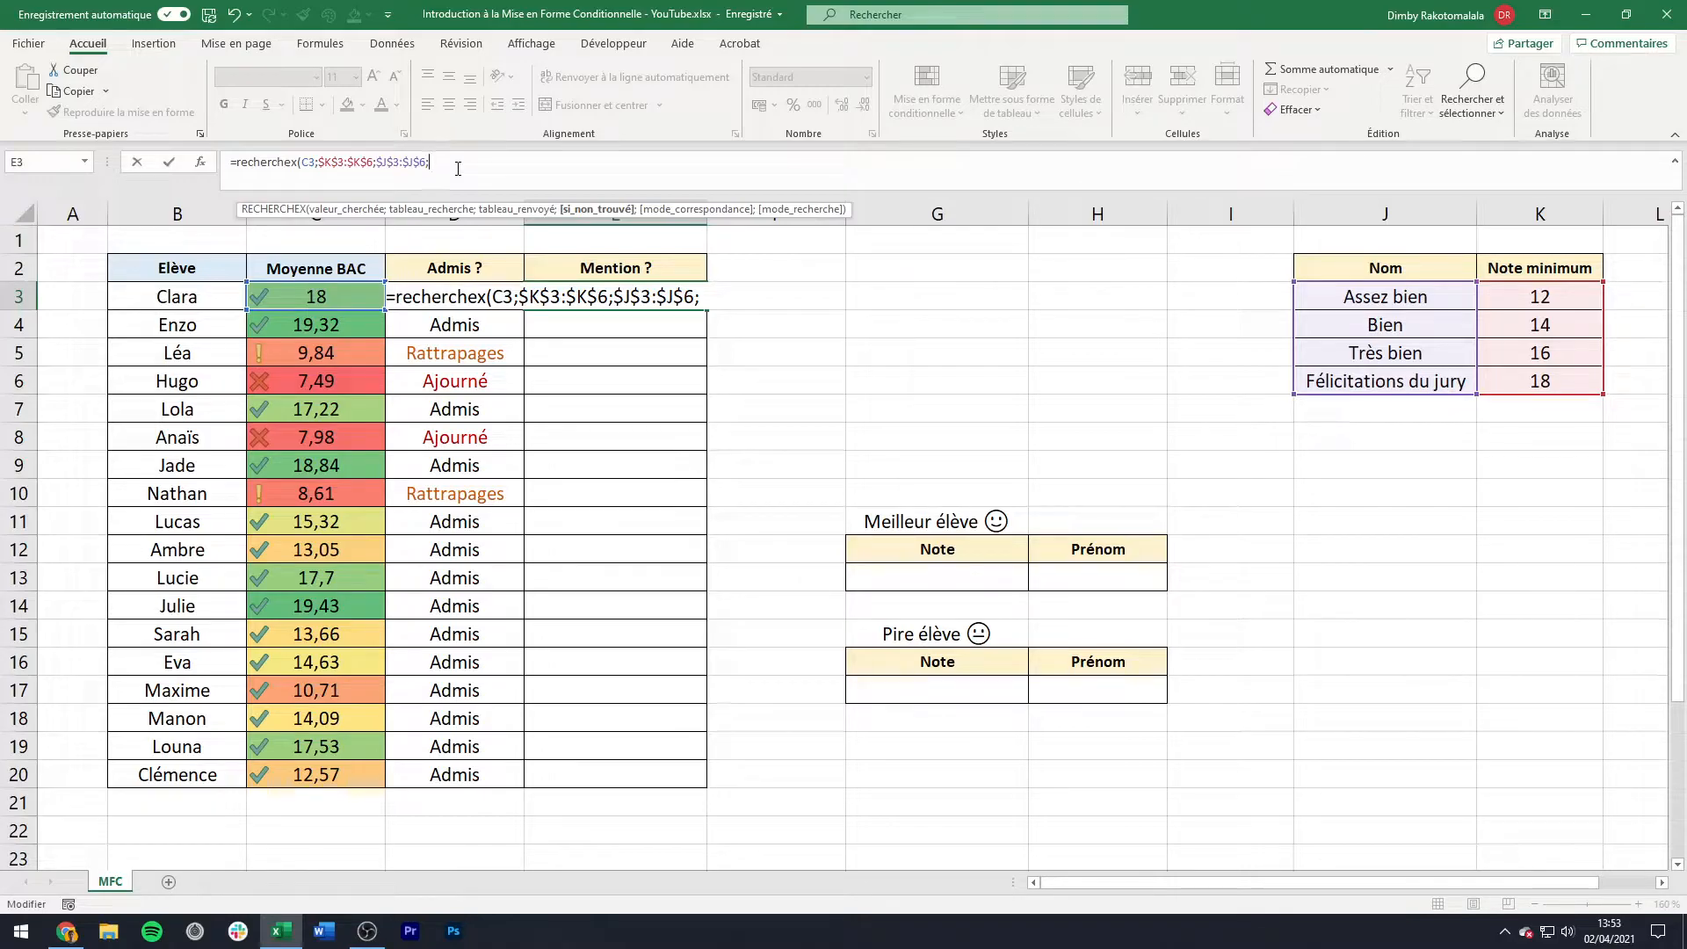
Step: Complete E3's formula with "" for no match and match mode -1 (exact or next smaller), and fill it down to E20
text("";)
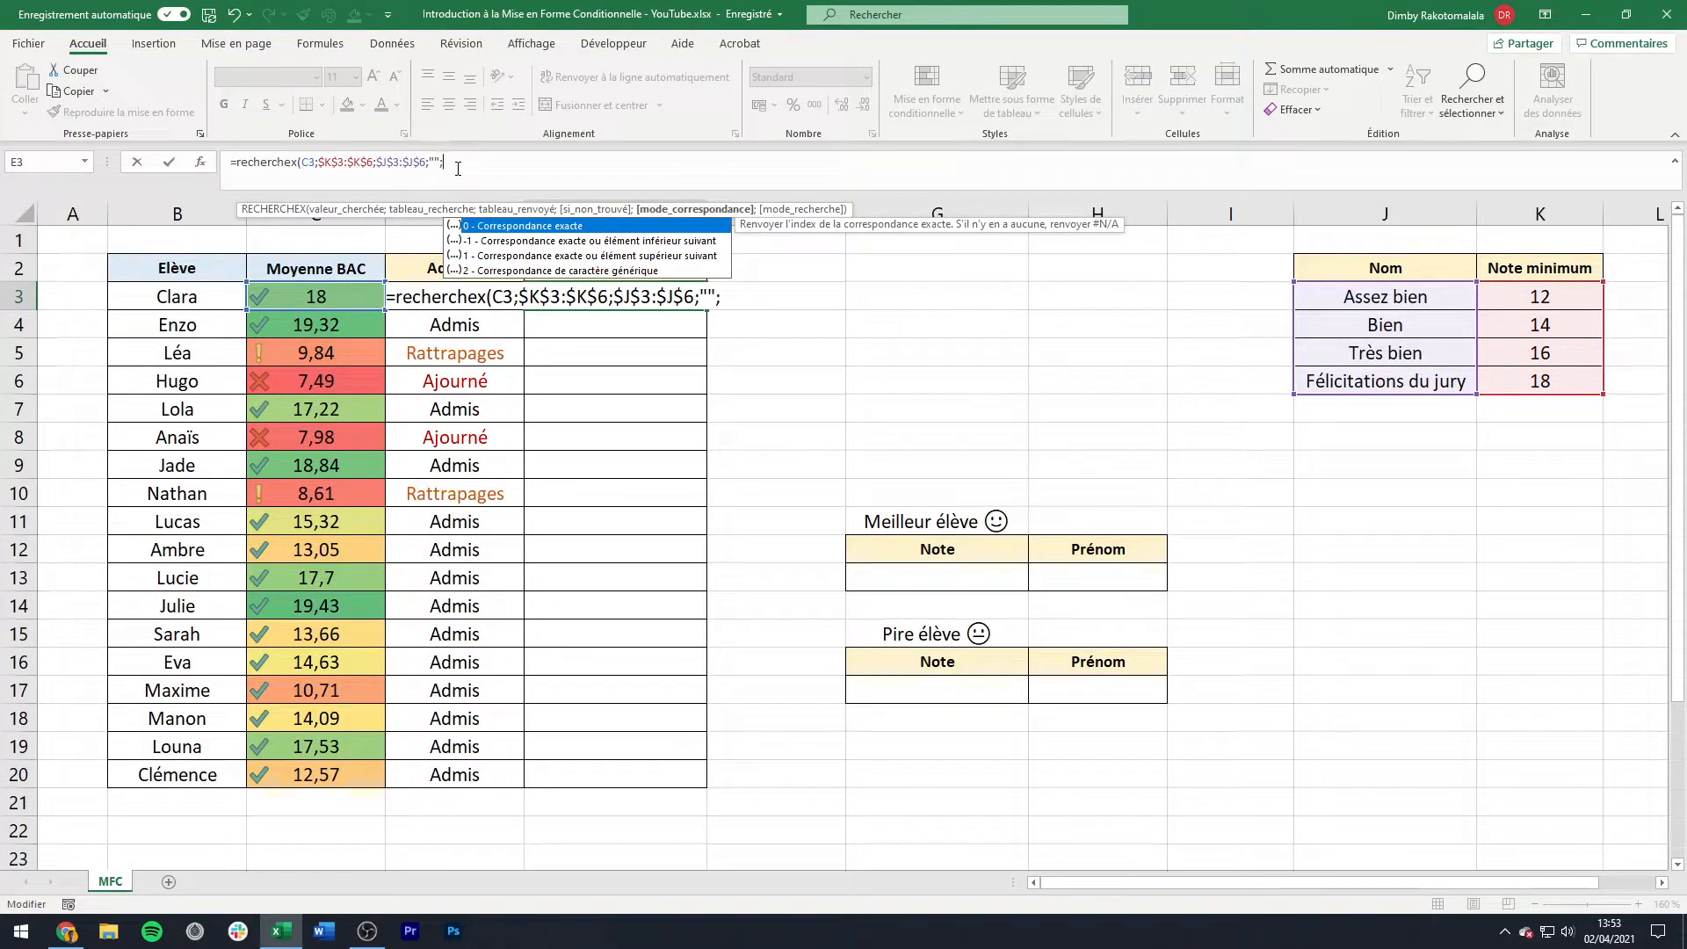
double_click(557, 242)
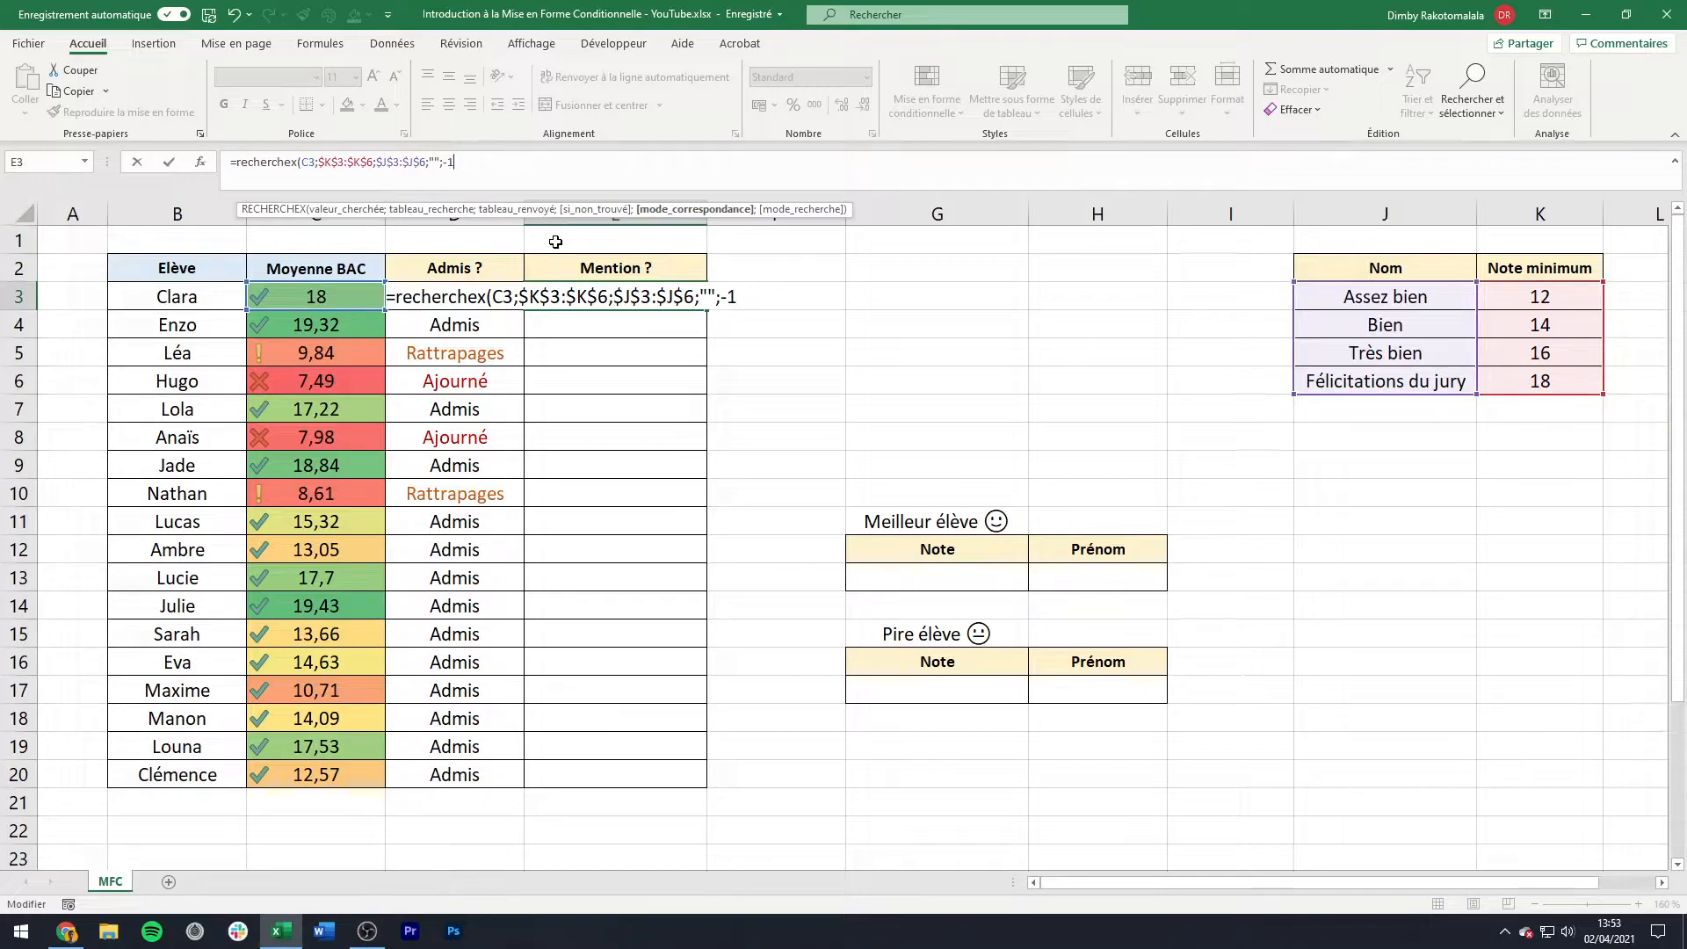
text())
key(Return)
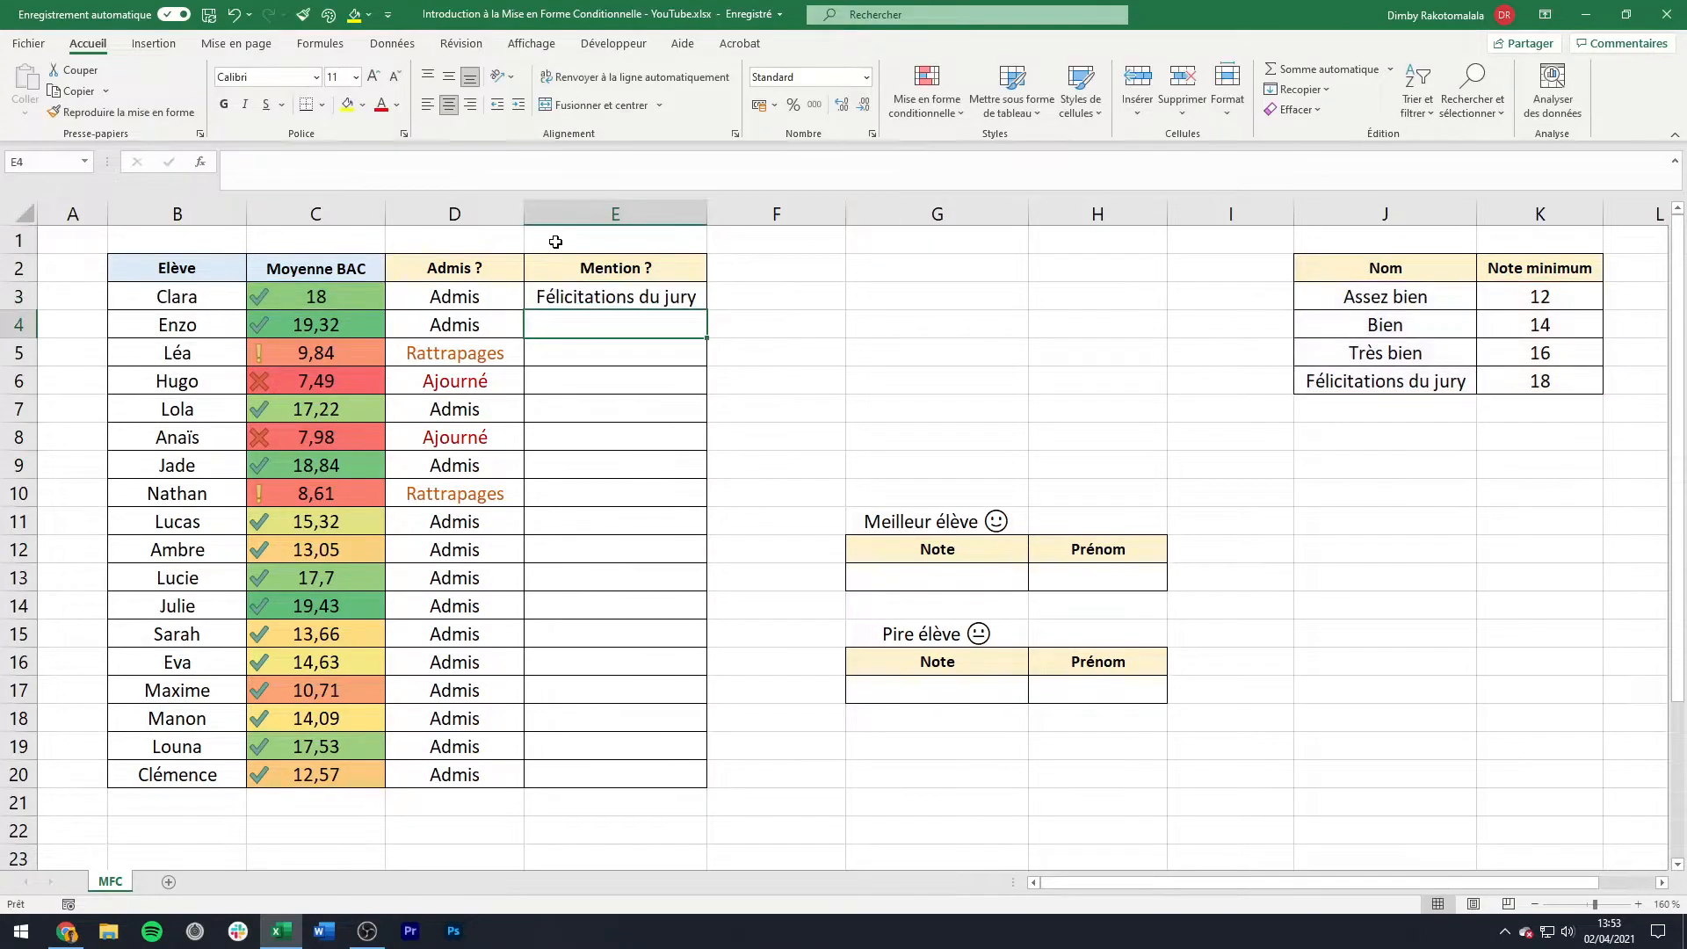
click(684, 302)
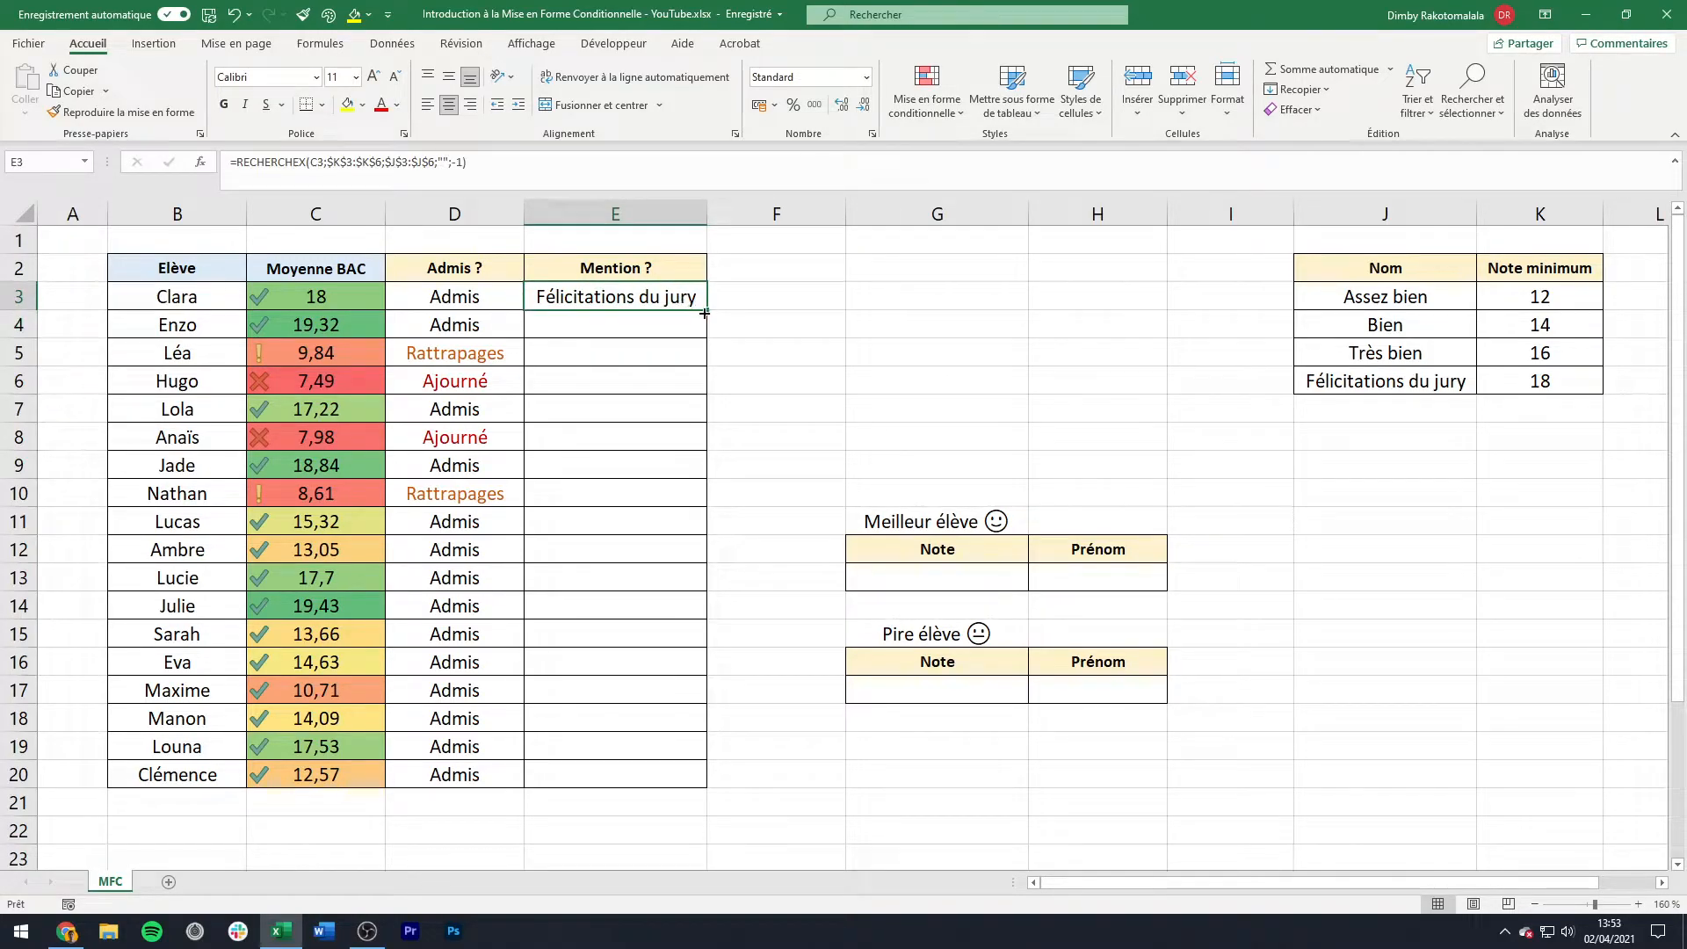
double_click(706, 313)
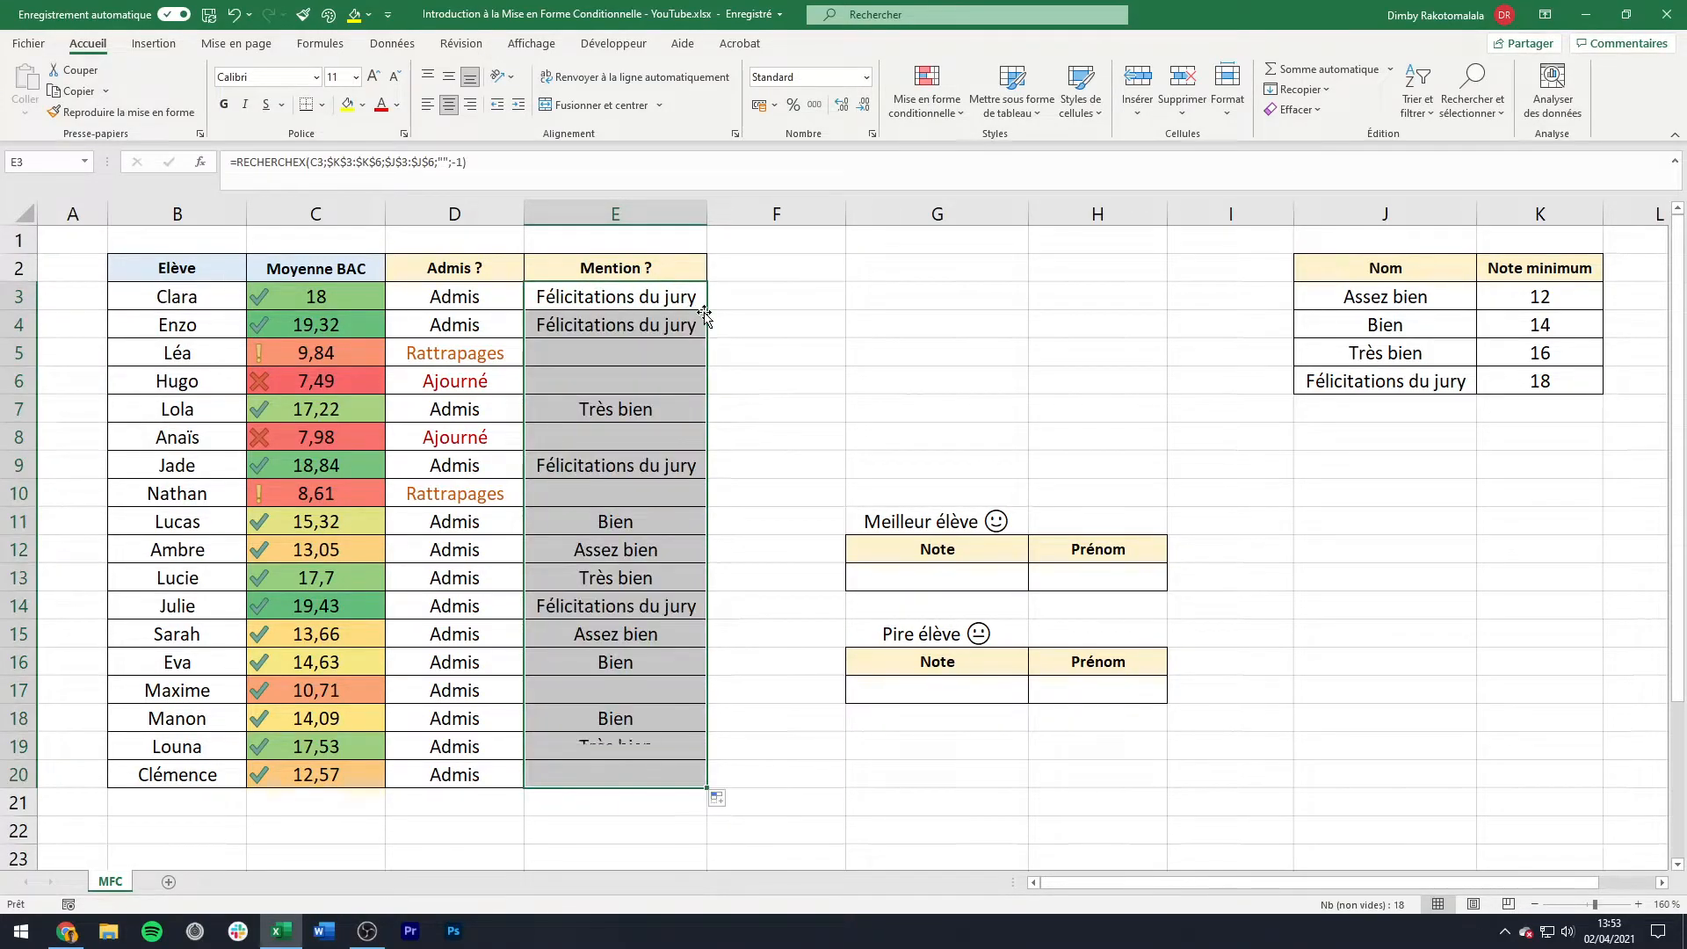
Step: Check the mentions in column E against the averages and statuses, and locate the highest and lowest averages in column C
click(671, 410)
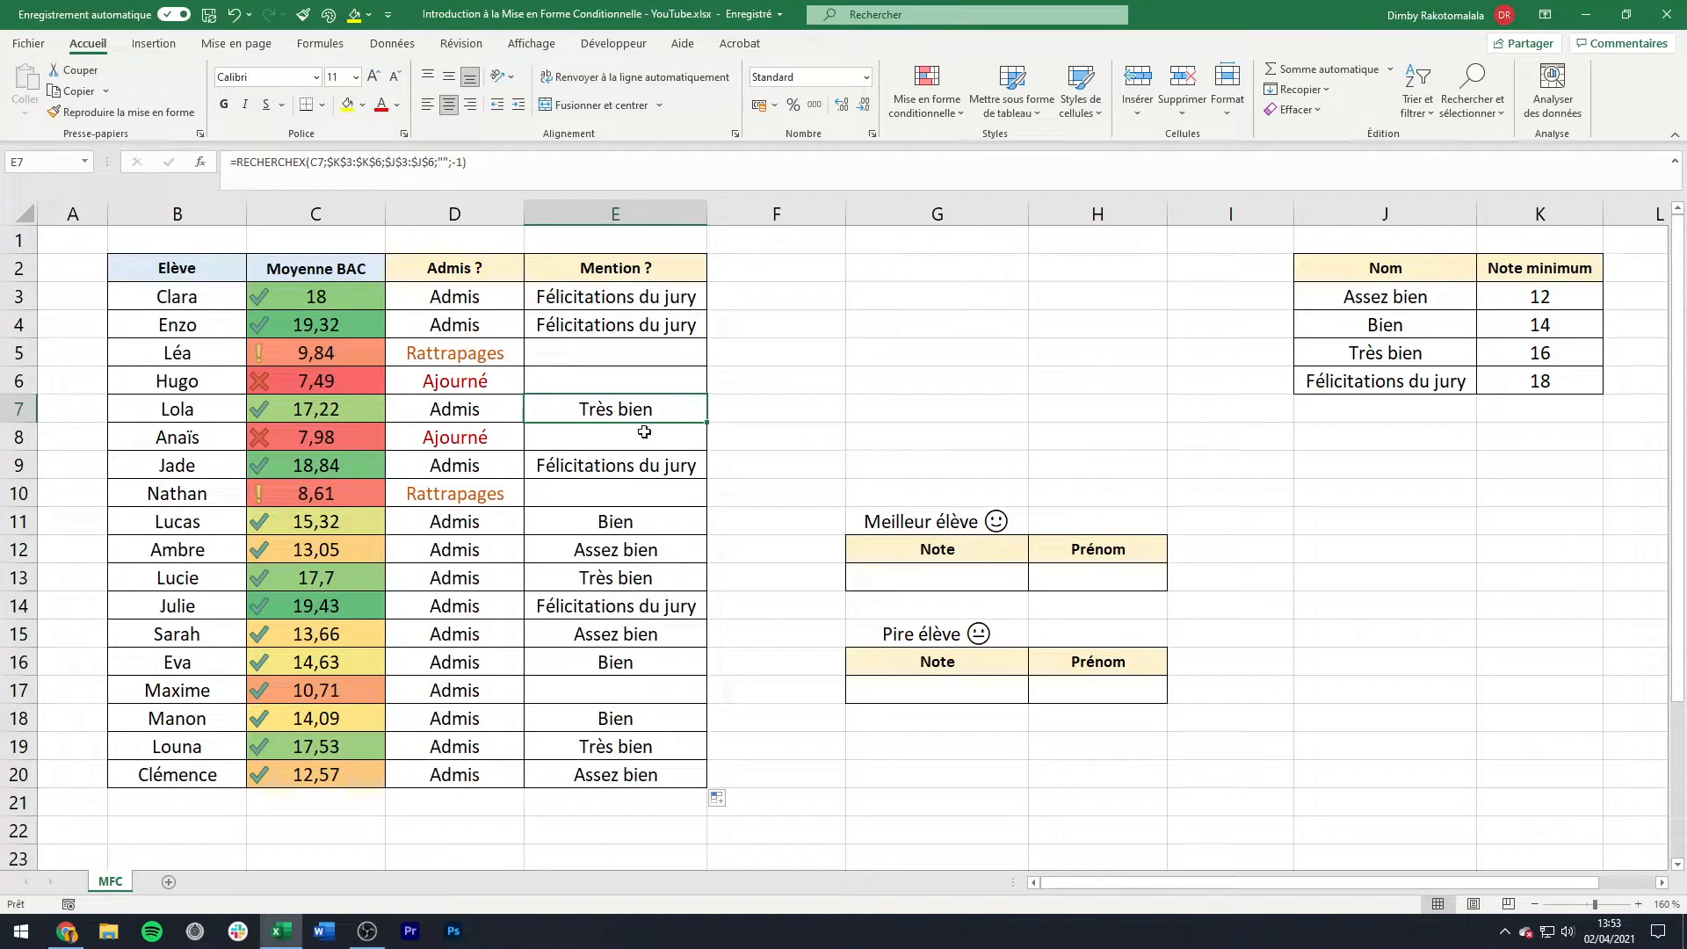
drag(588, 526, 362, 527)
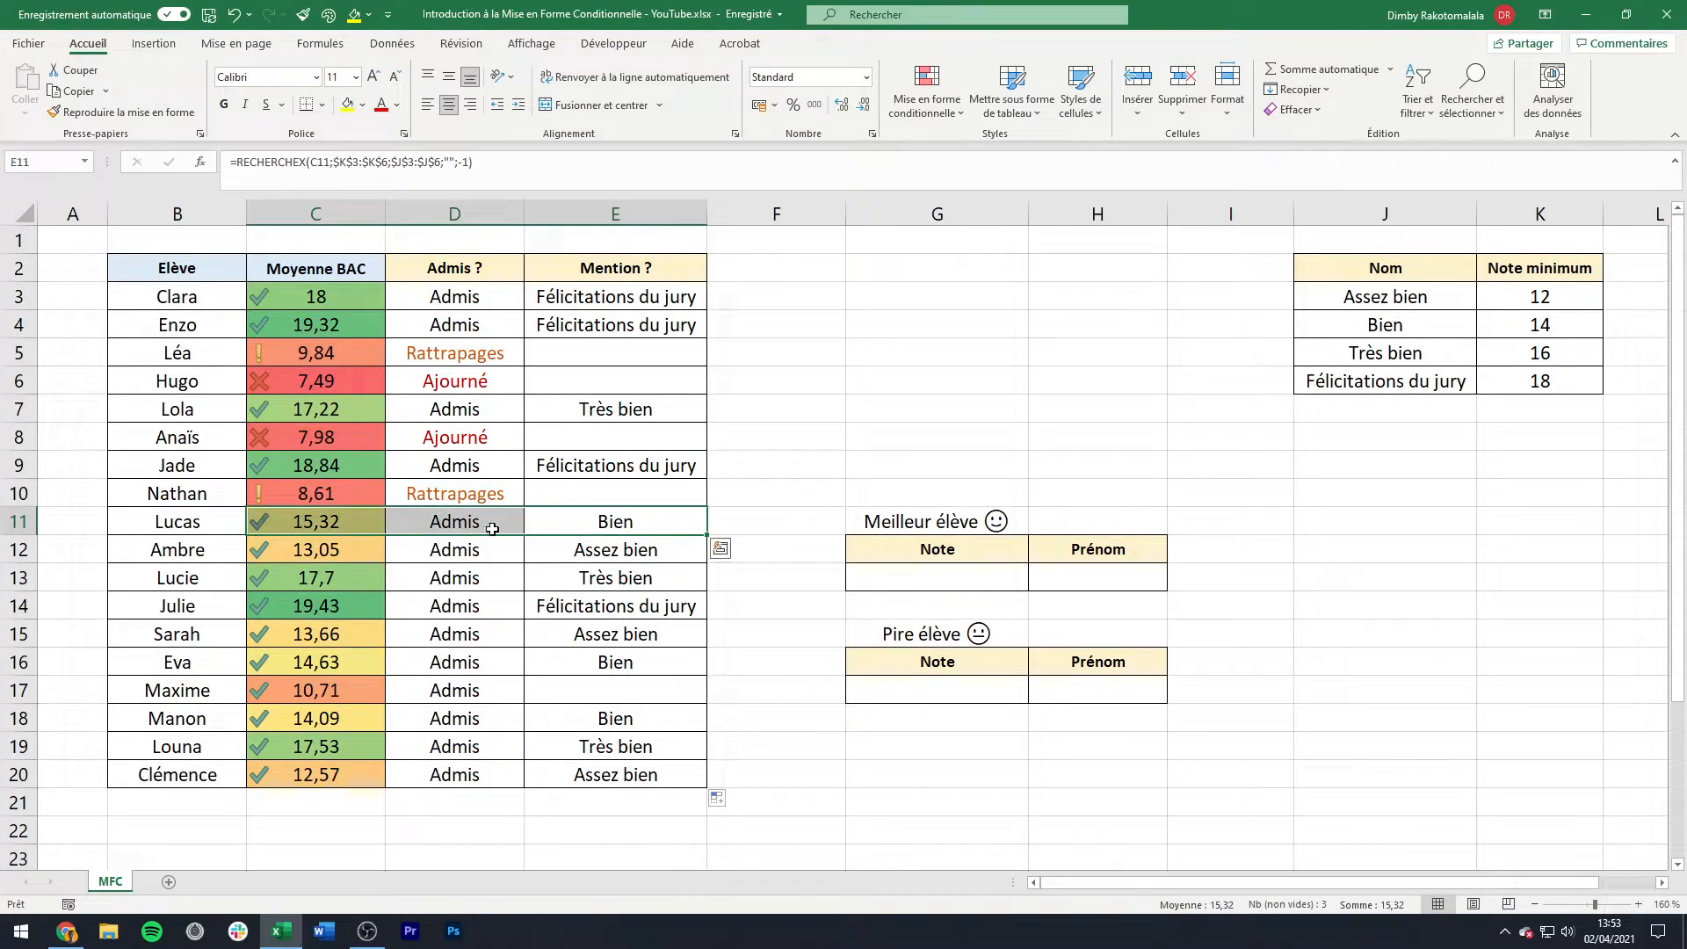
drag(594, 358, 497, 369)
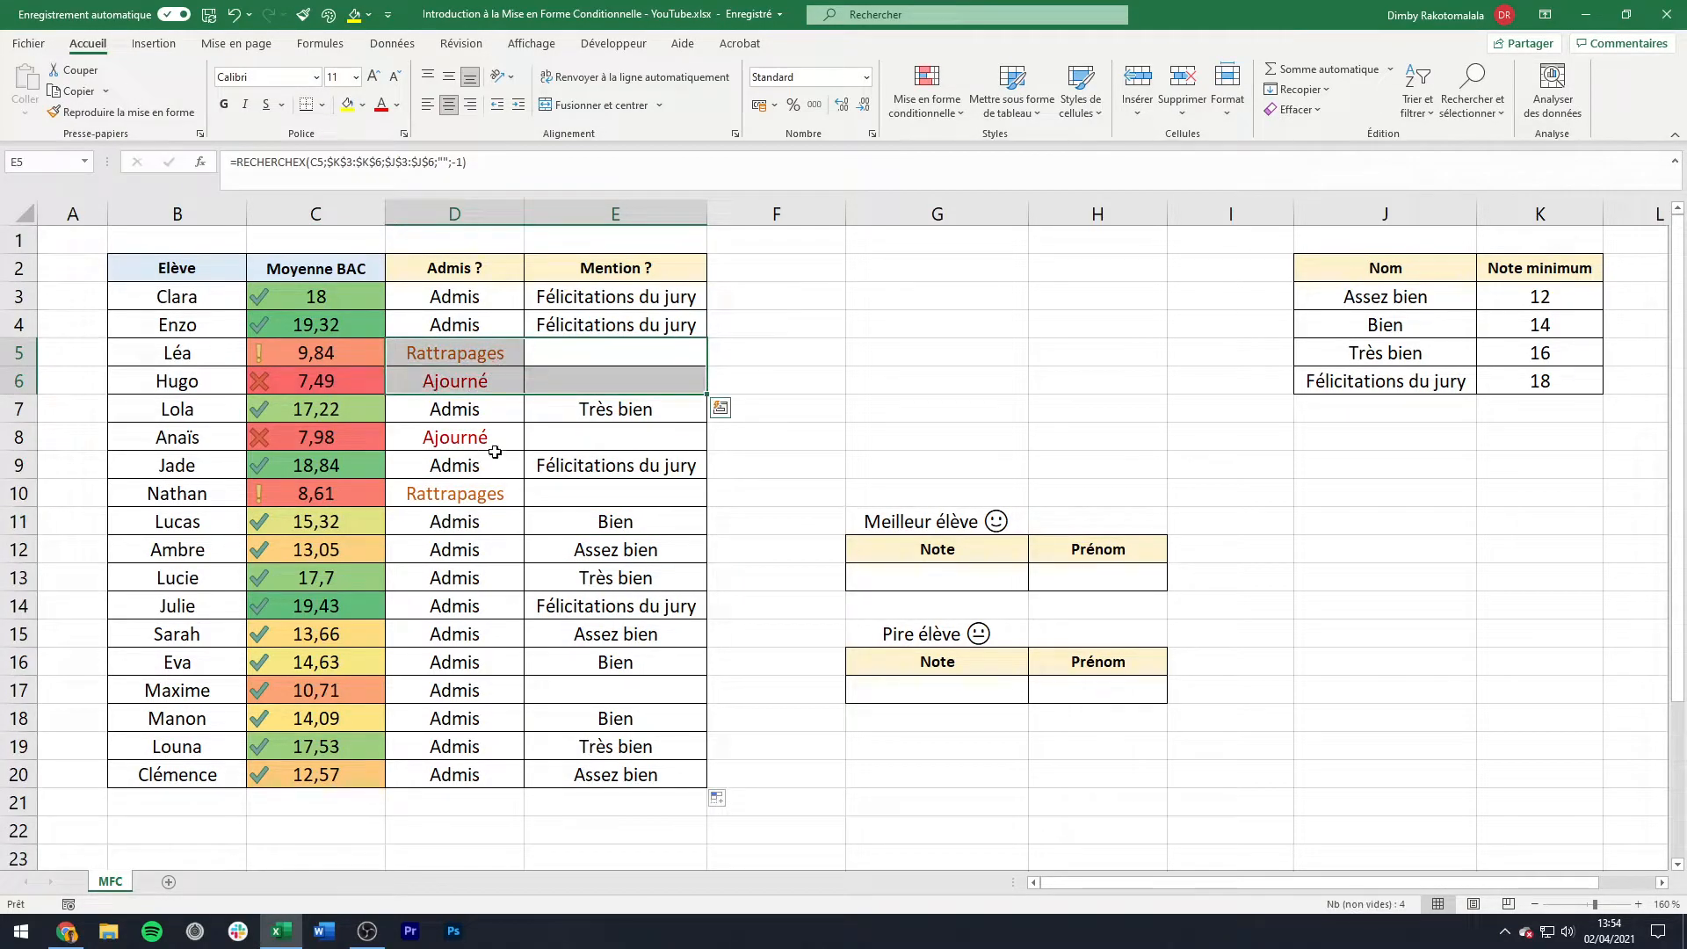
drag(496, 446, 554, 446)
click(622, 489)
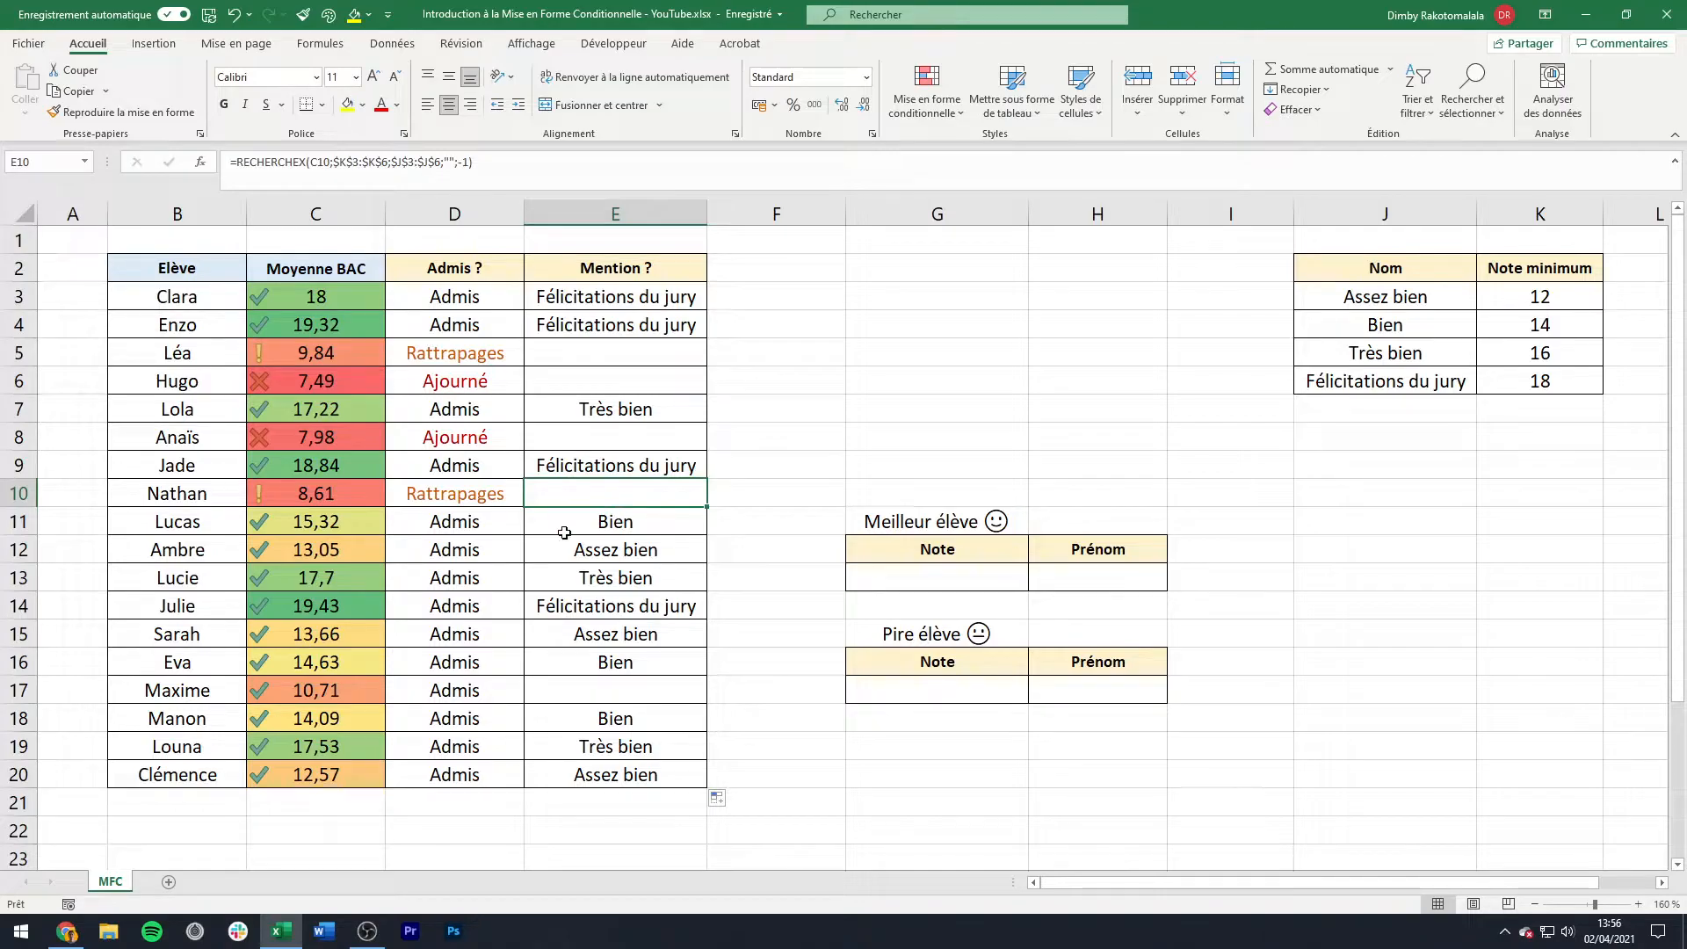
click(371, 612)
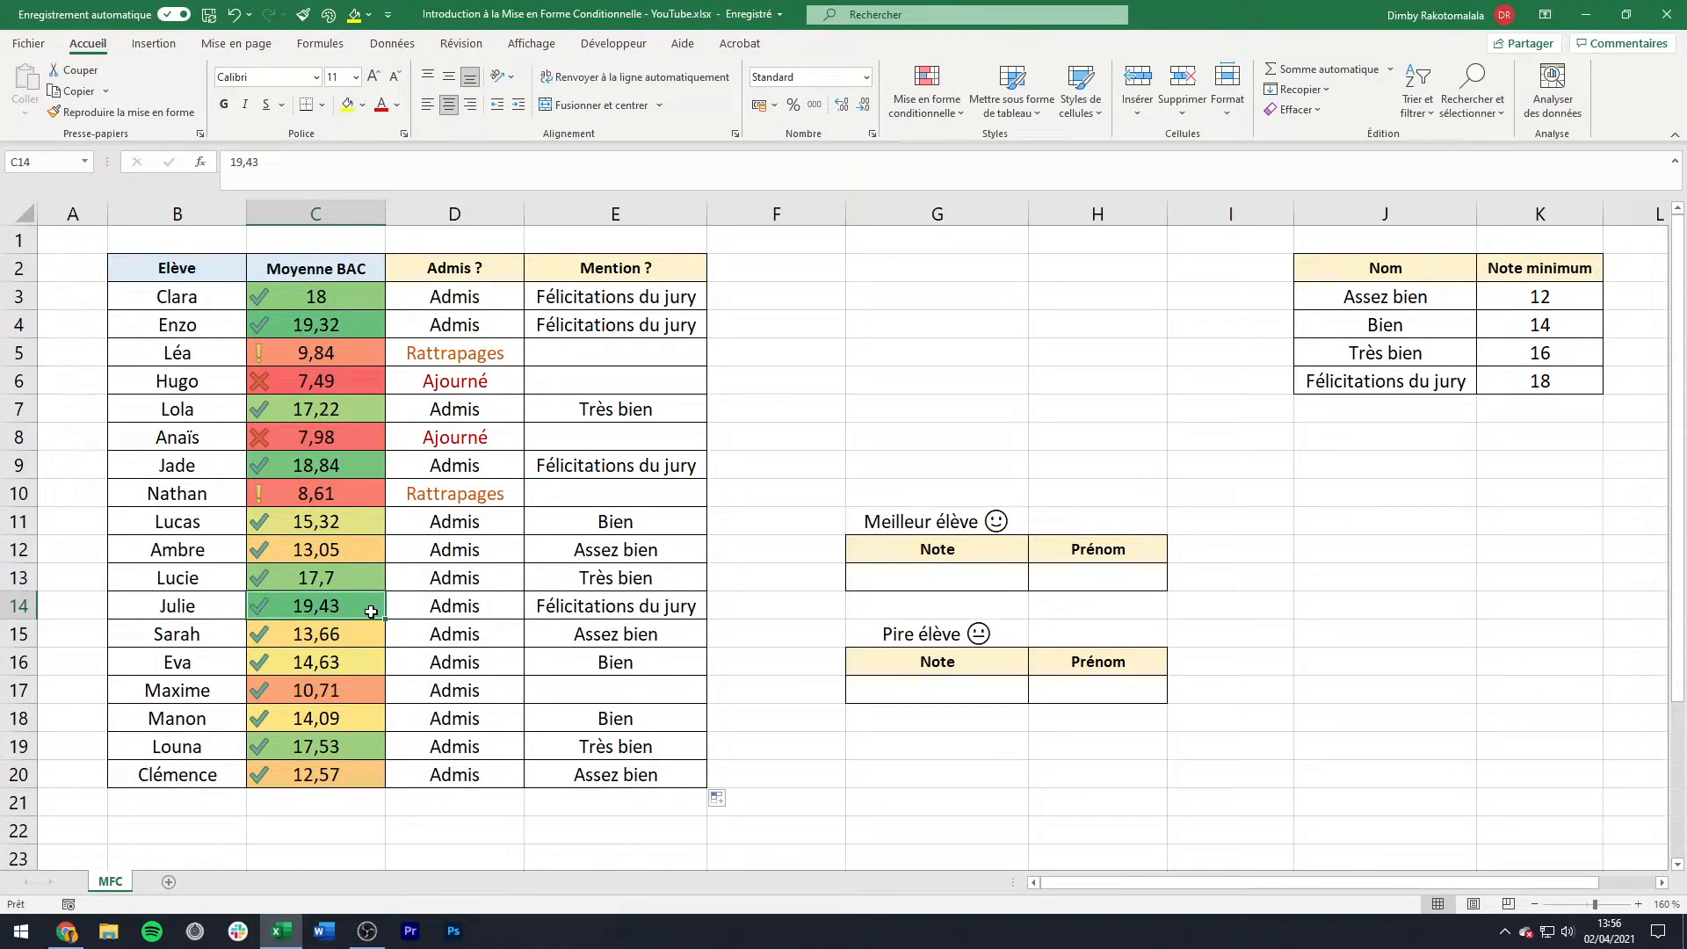
click(360, 387)
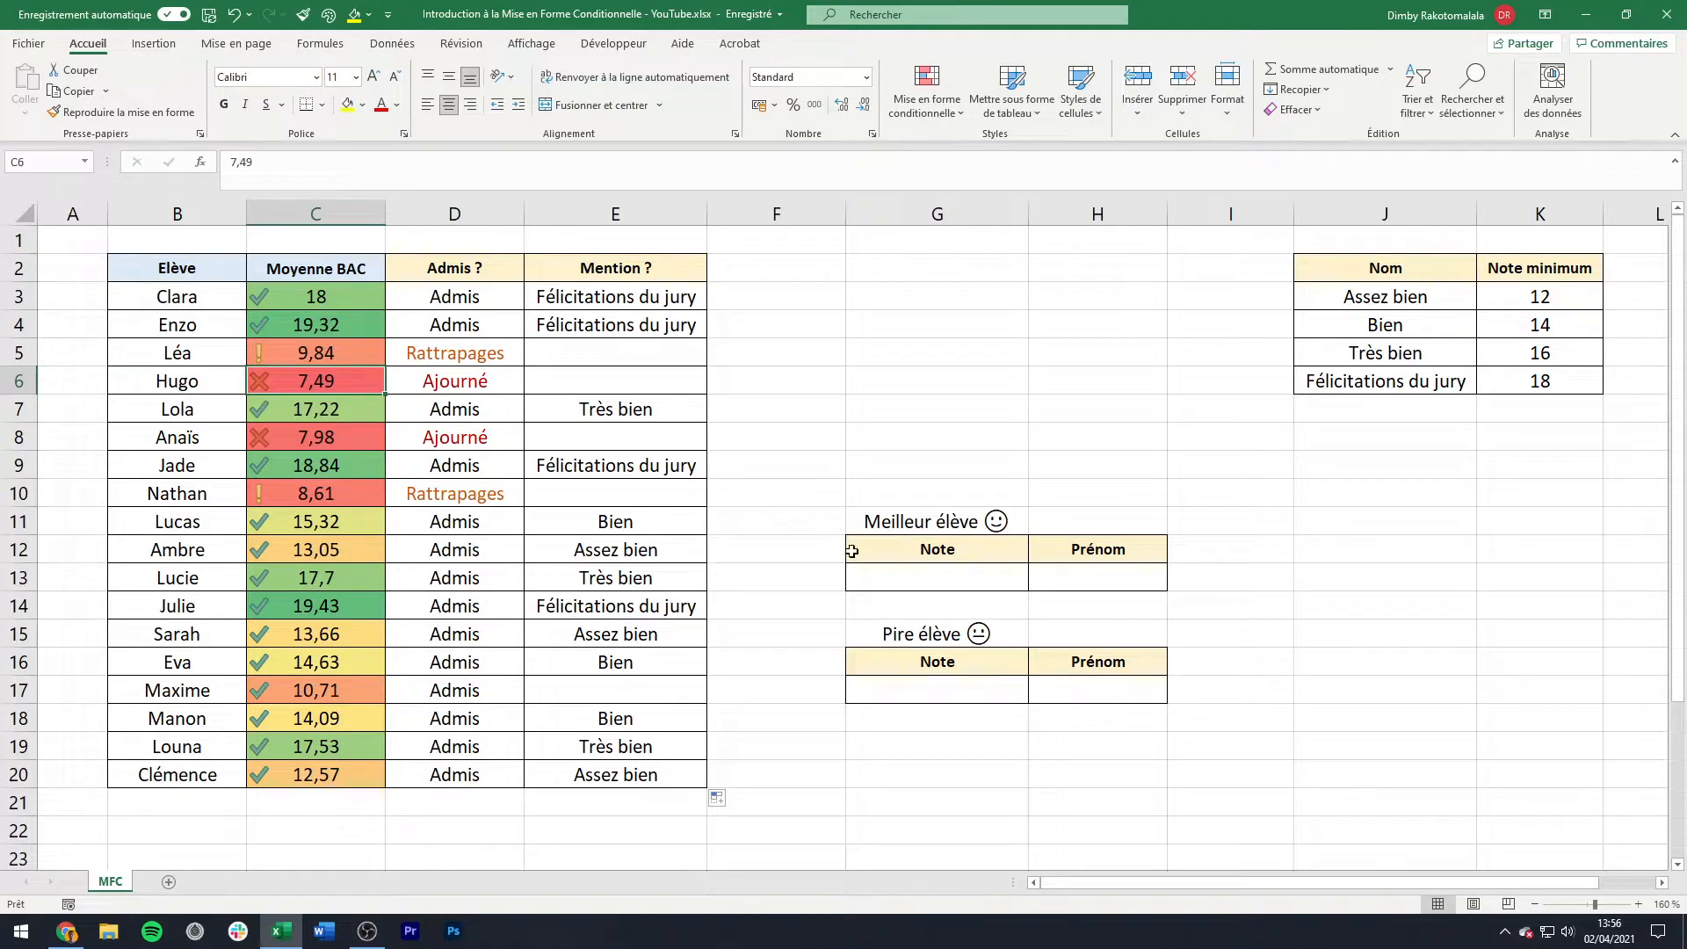
Step: Enter a MAX formula over C3:C20 in G13 to get the best student's grade
click(977, 577)
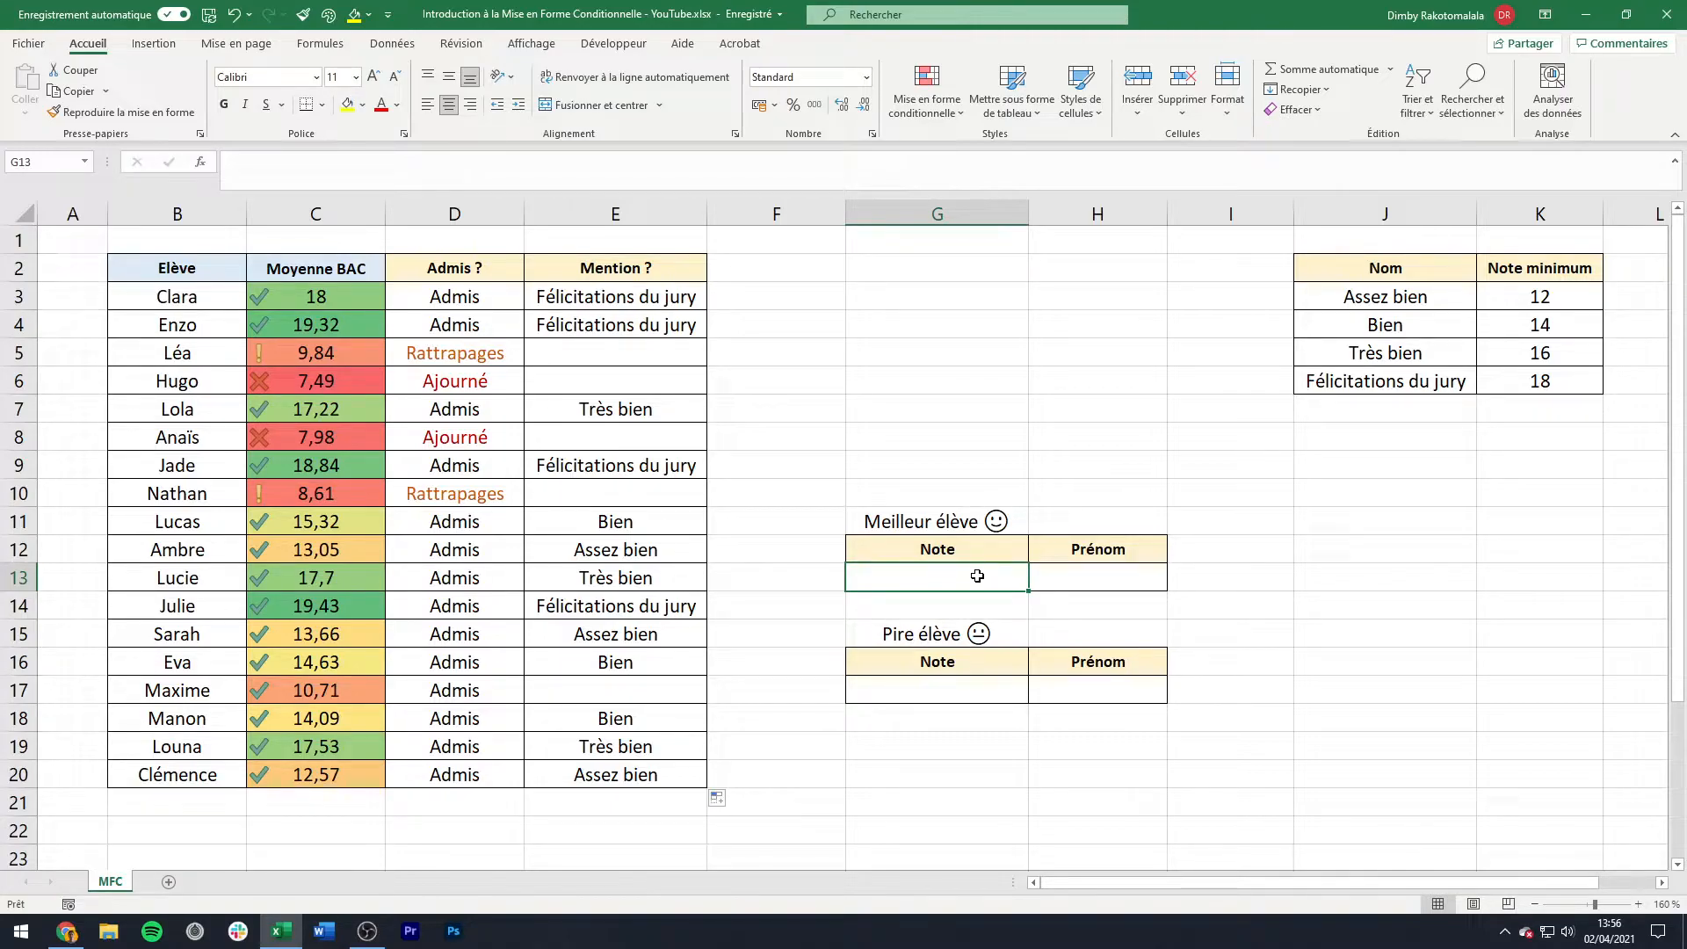
text(=max)
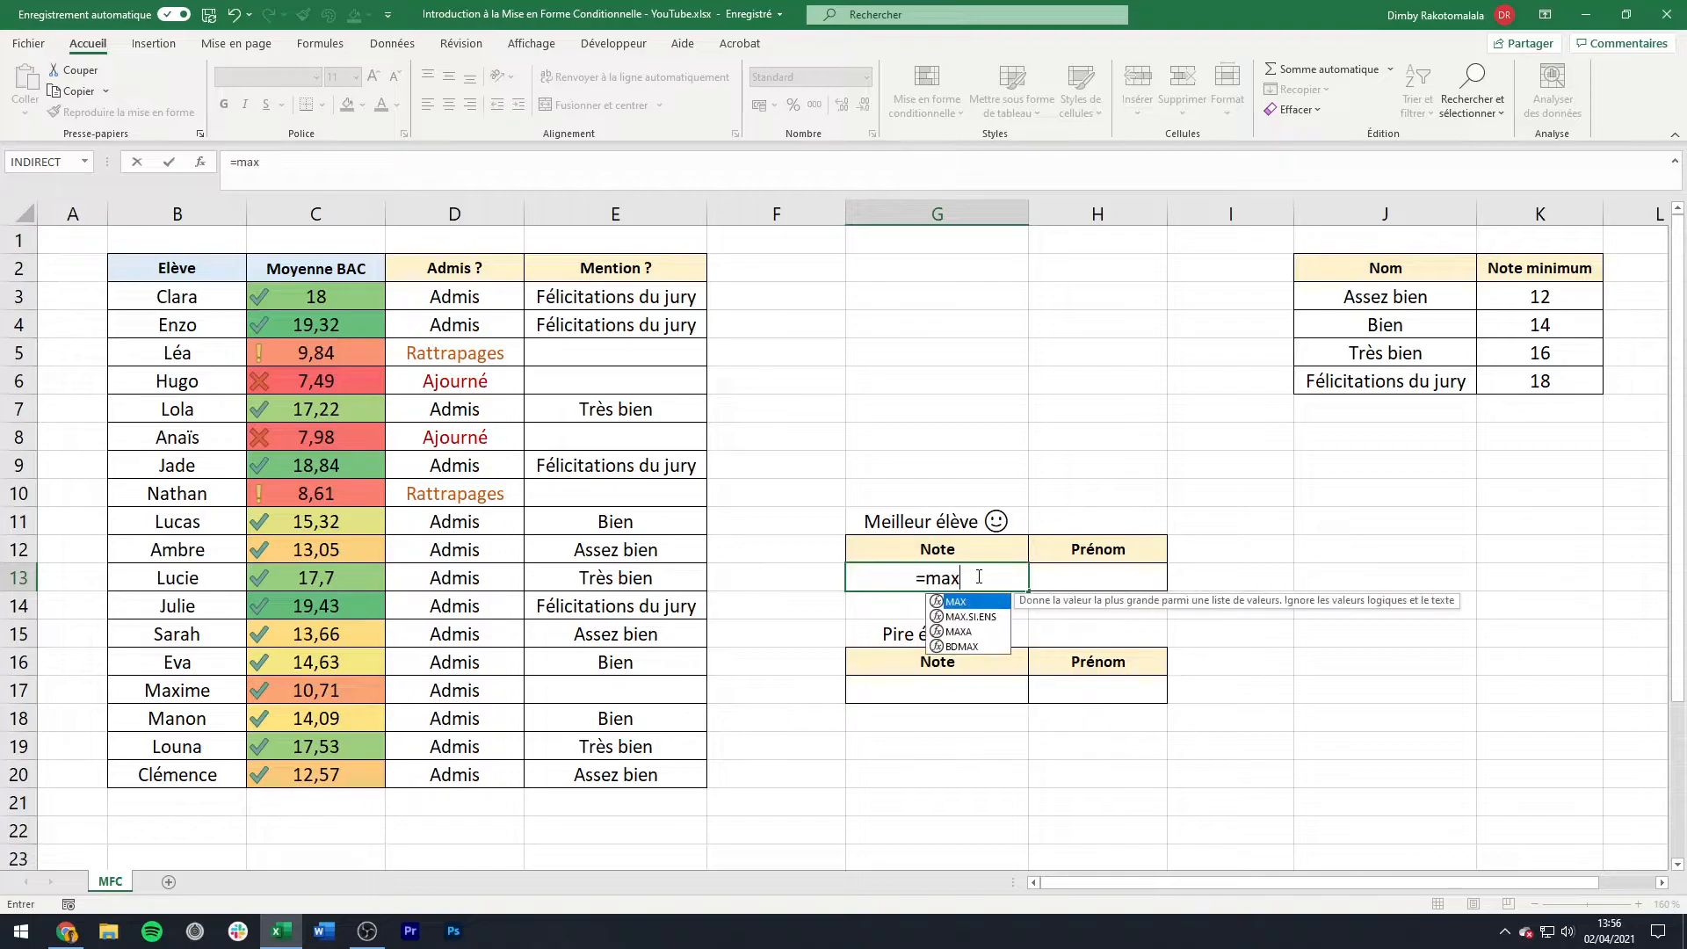
text(()
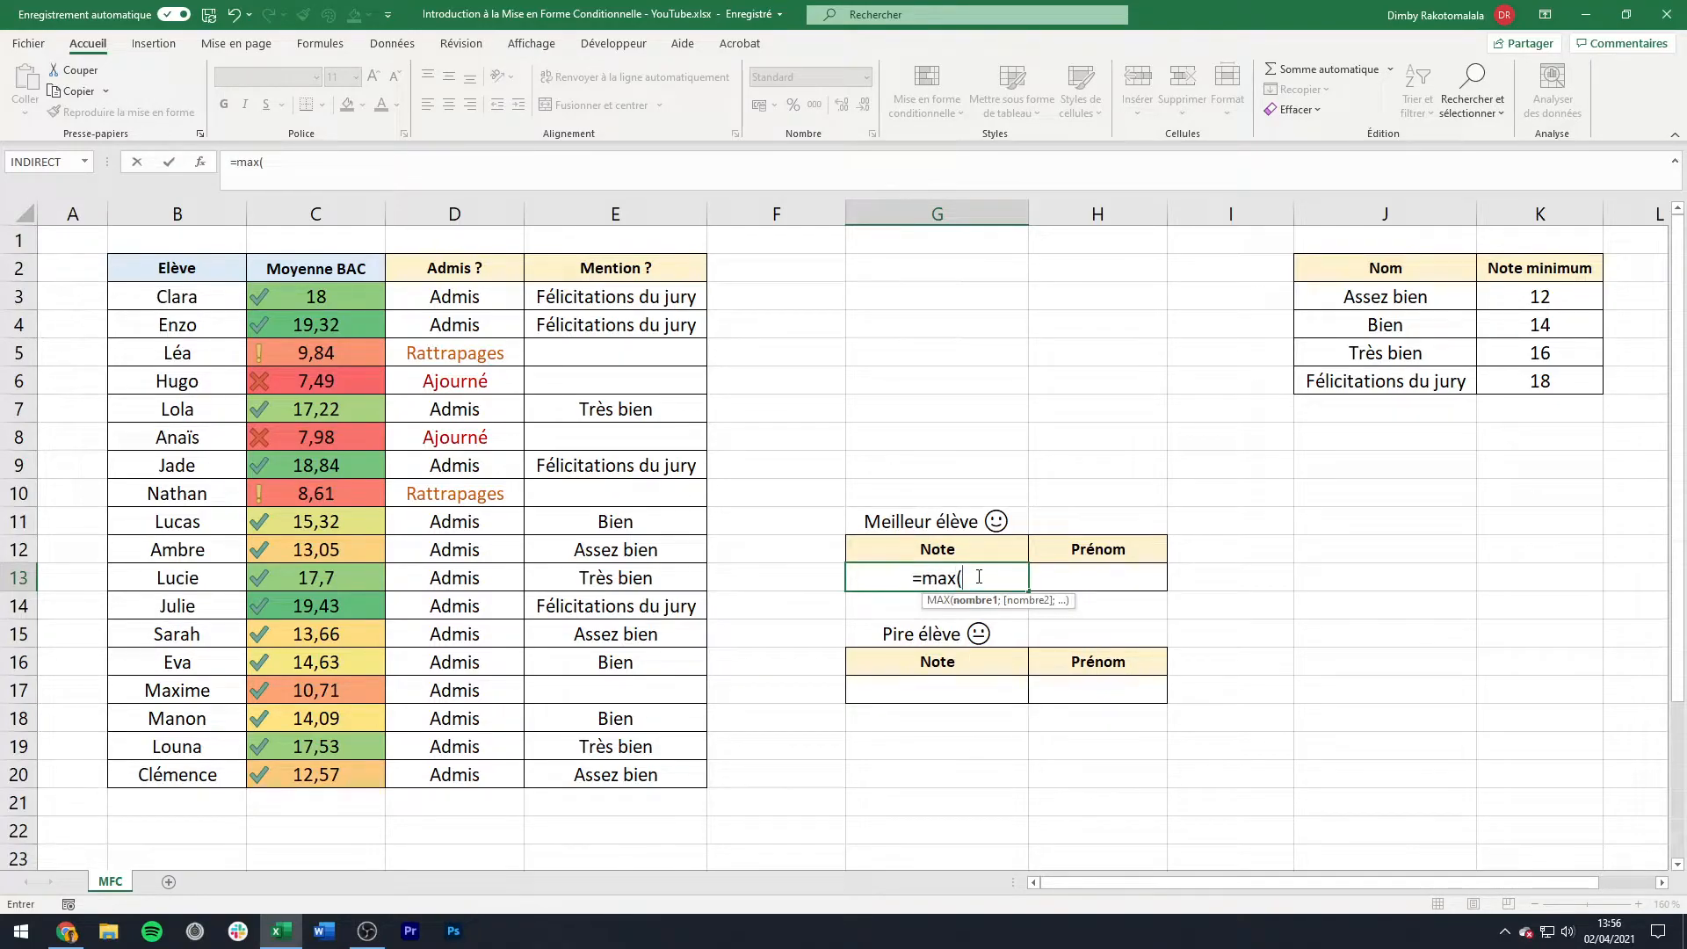
drag(367, 300, 338, 774)
text())
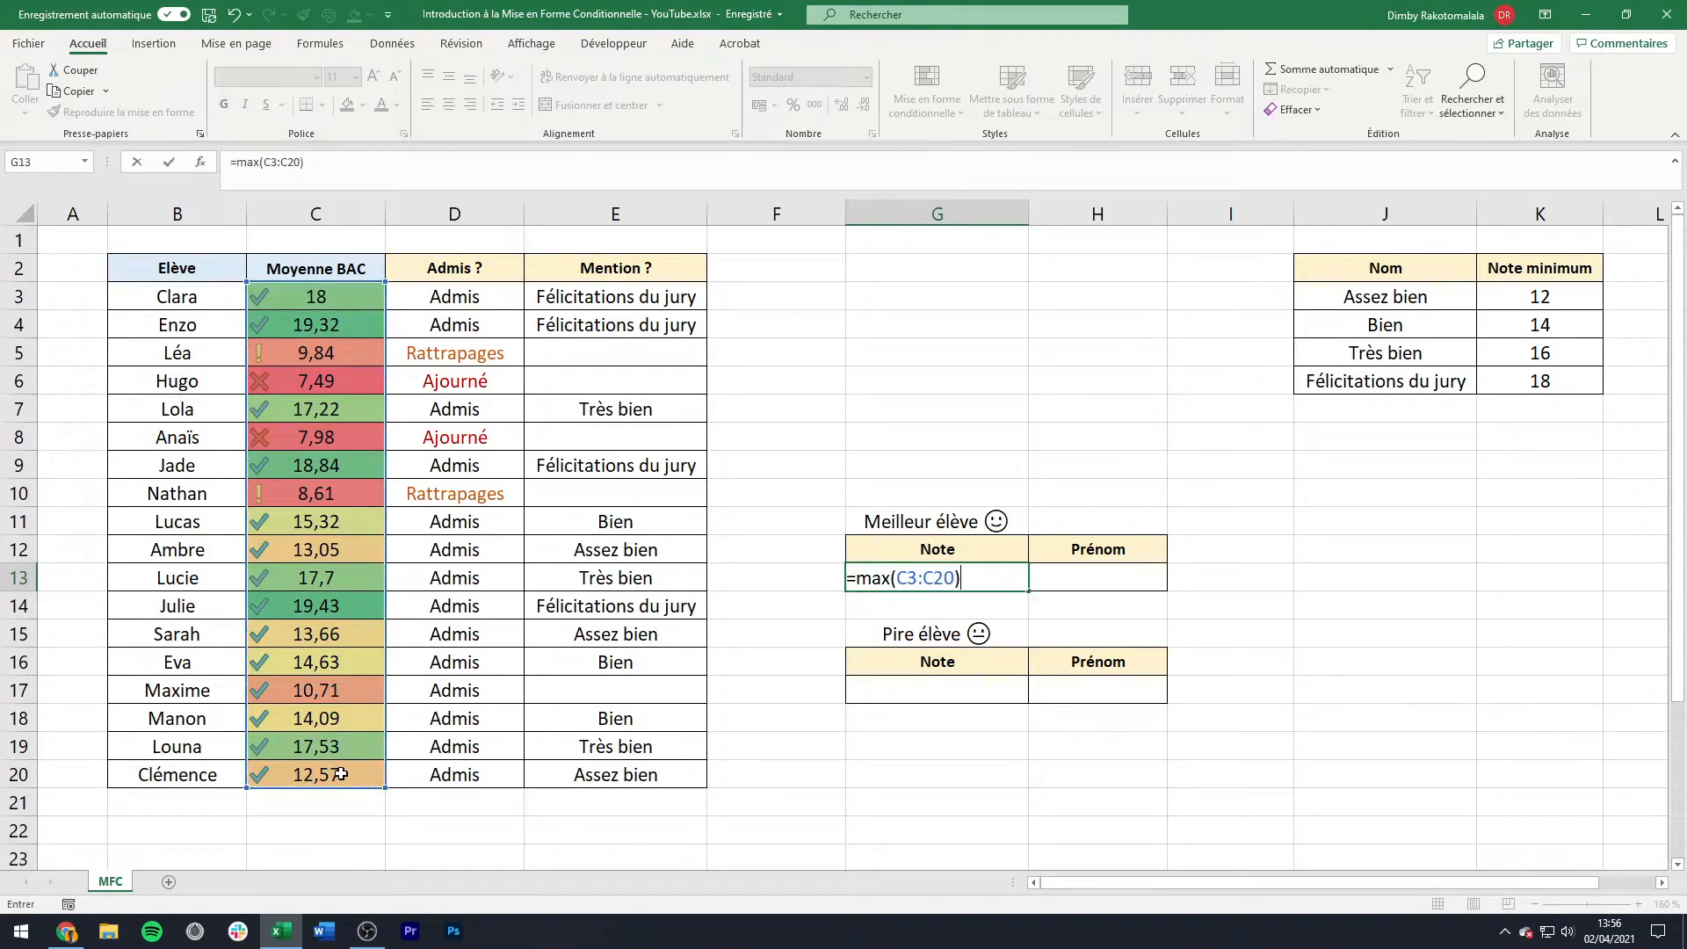
key(Return)
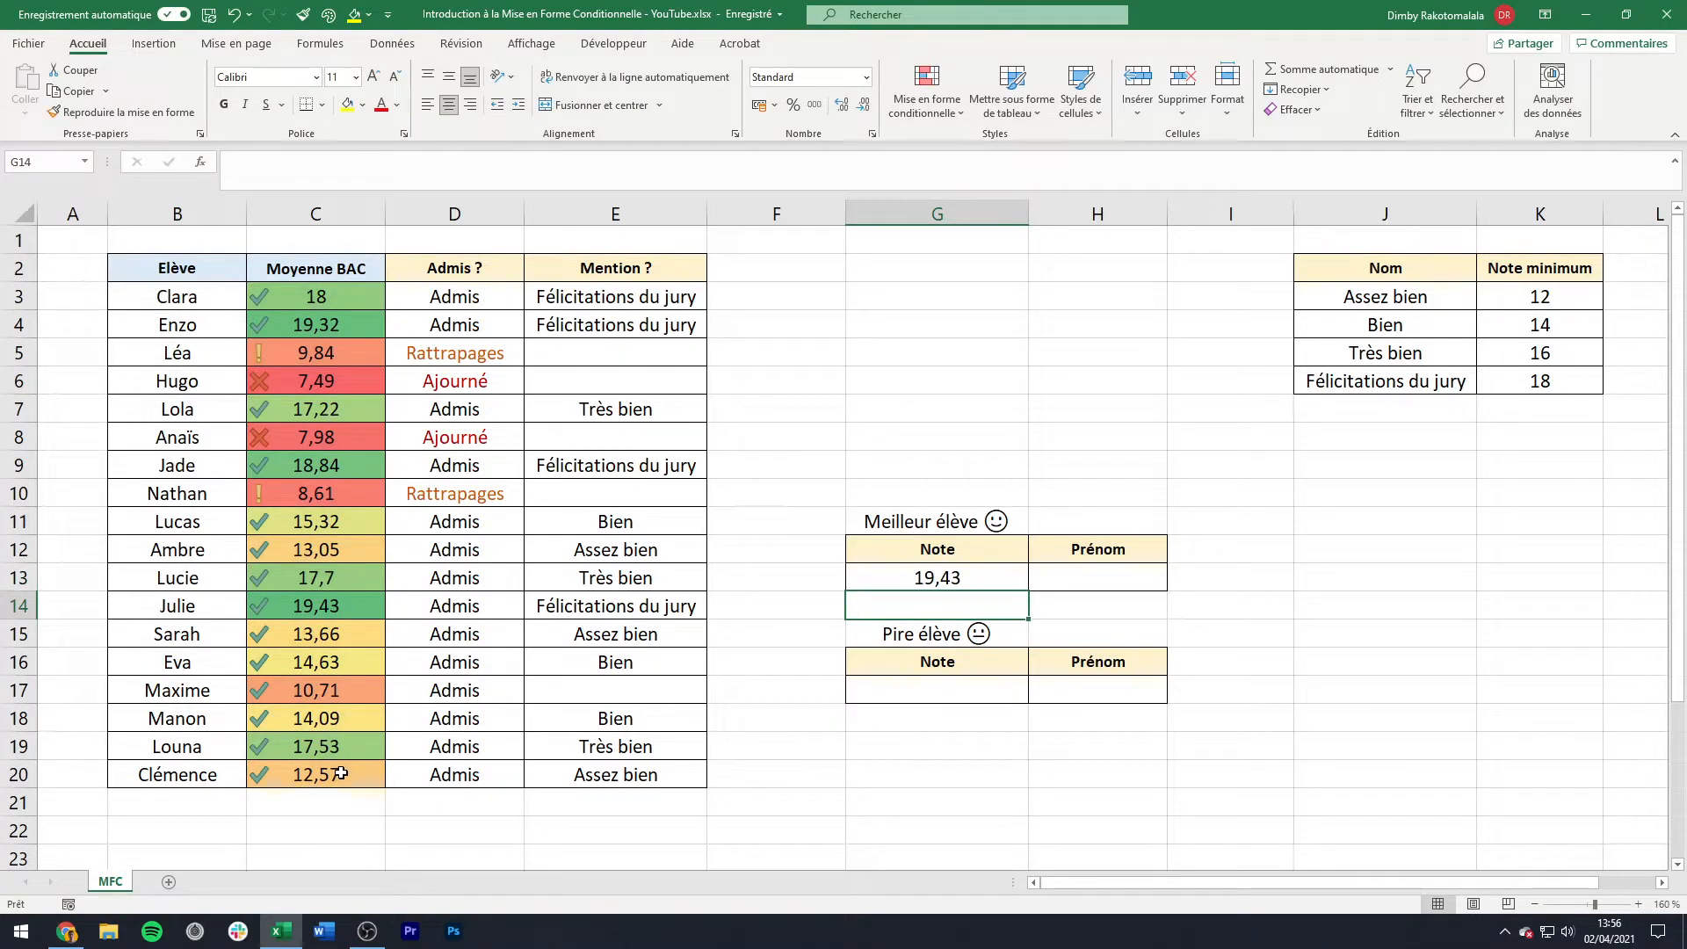
Step: Enter a RECHERCHEX formula in H13 that looks up G13 in C3:C20 and returns the first name from B3:B20
click(1092, 582)
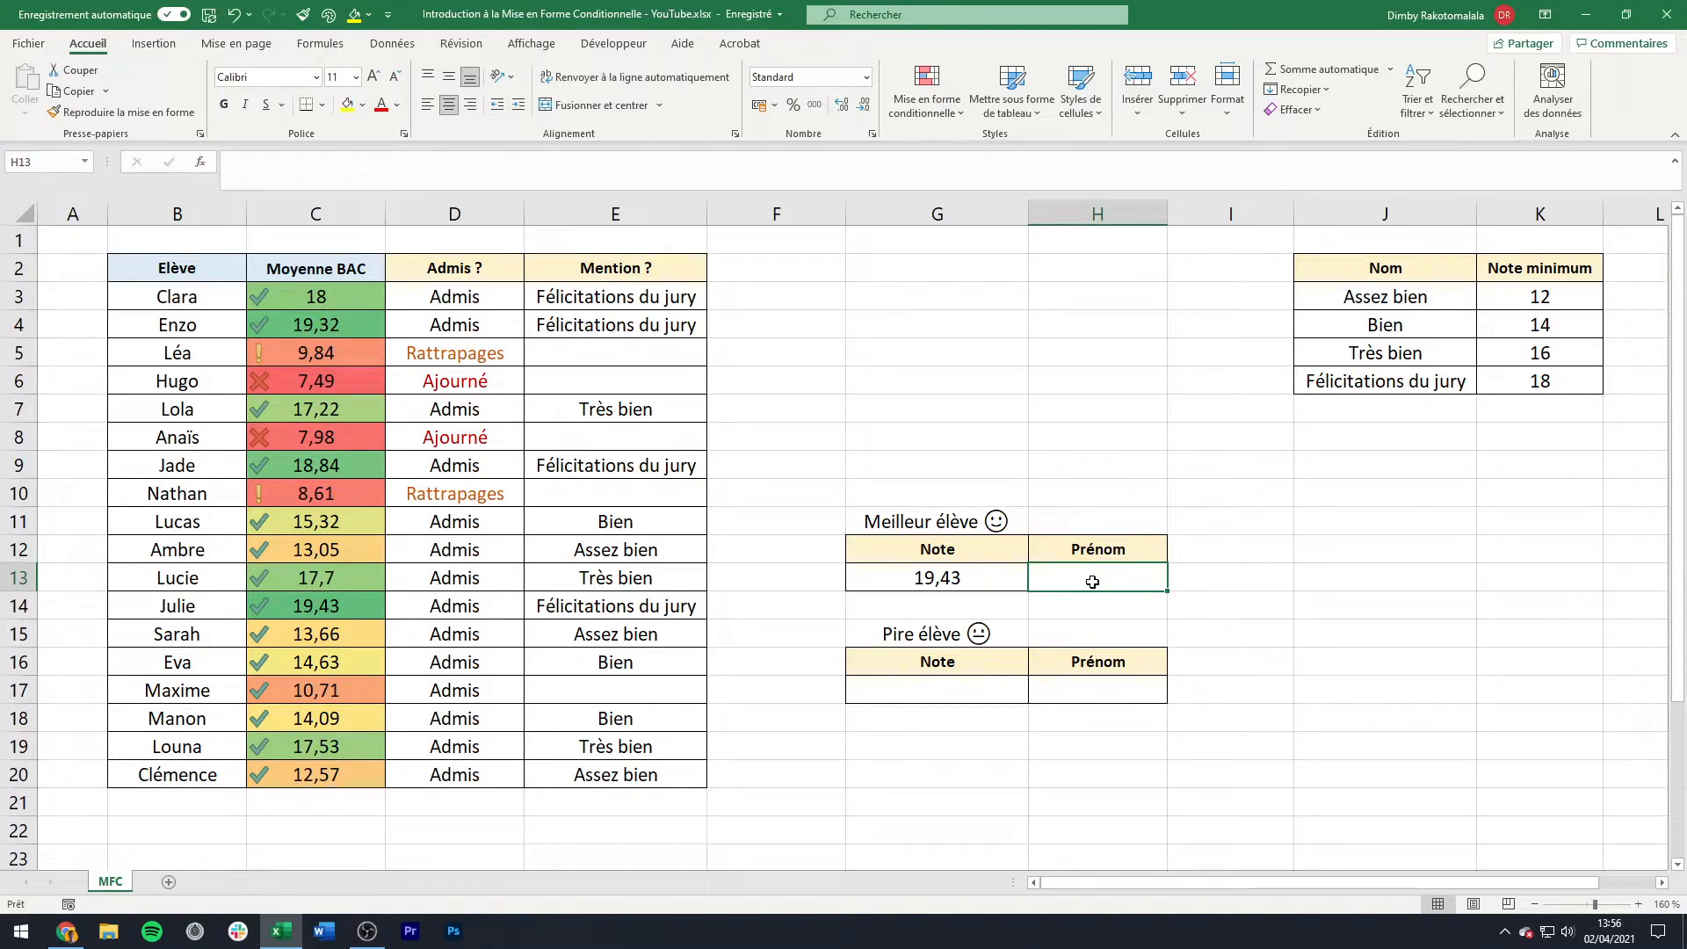
text(=re)
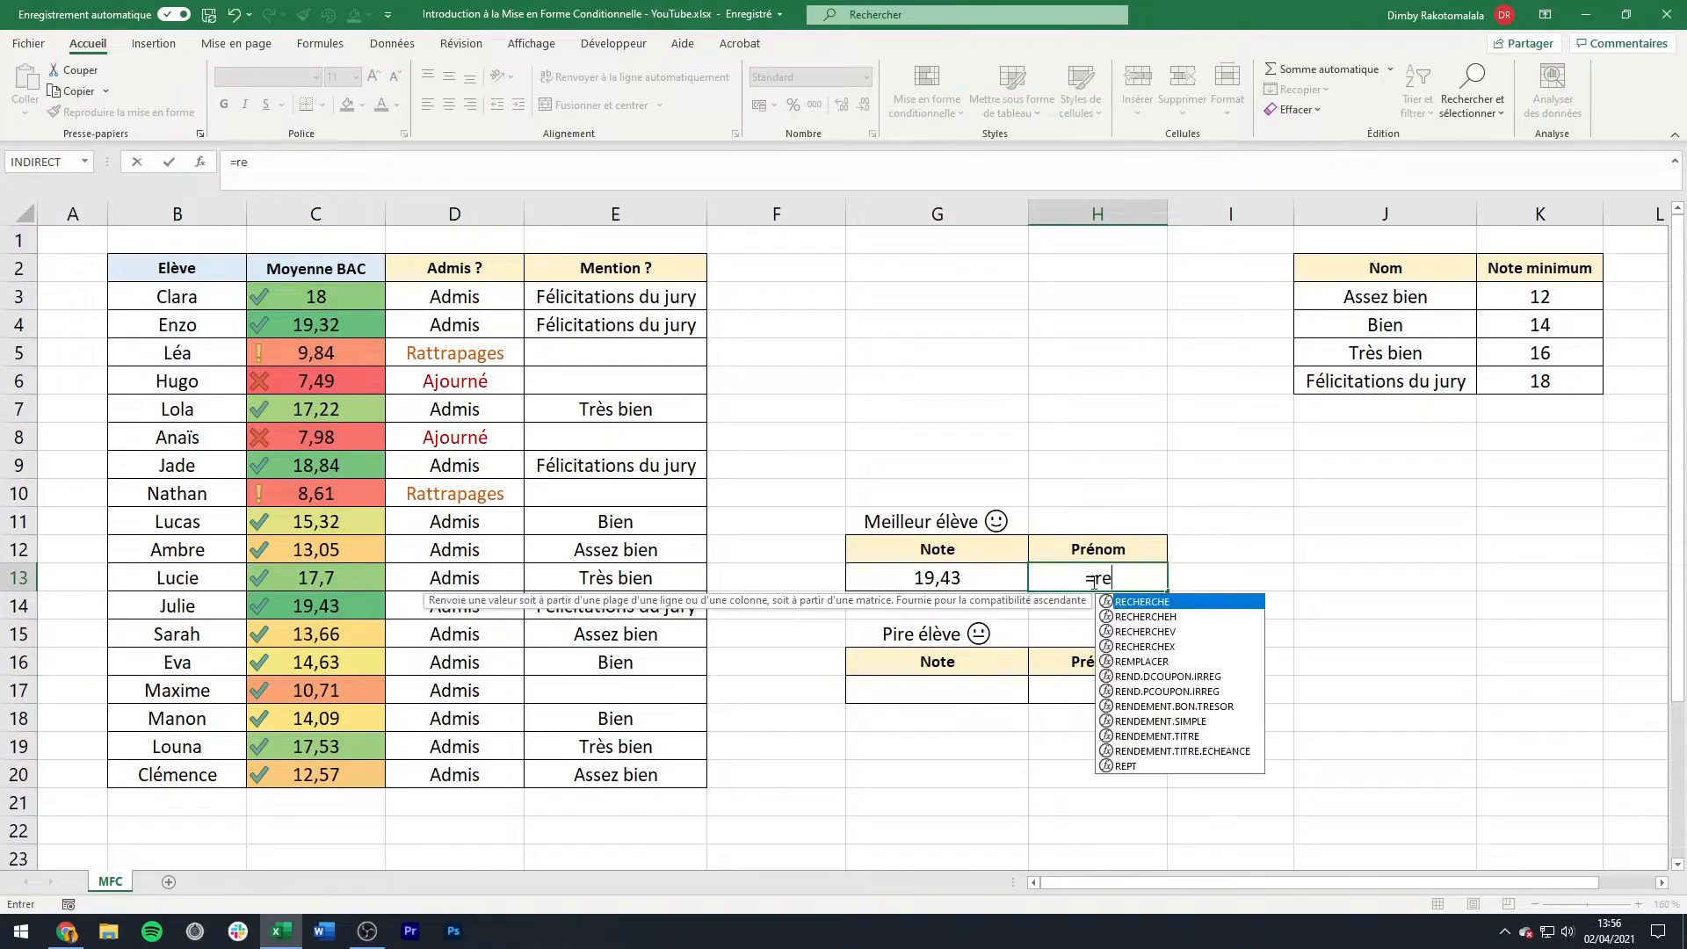
text(cherchex()
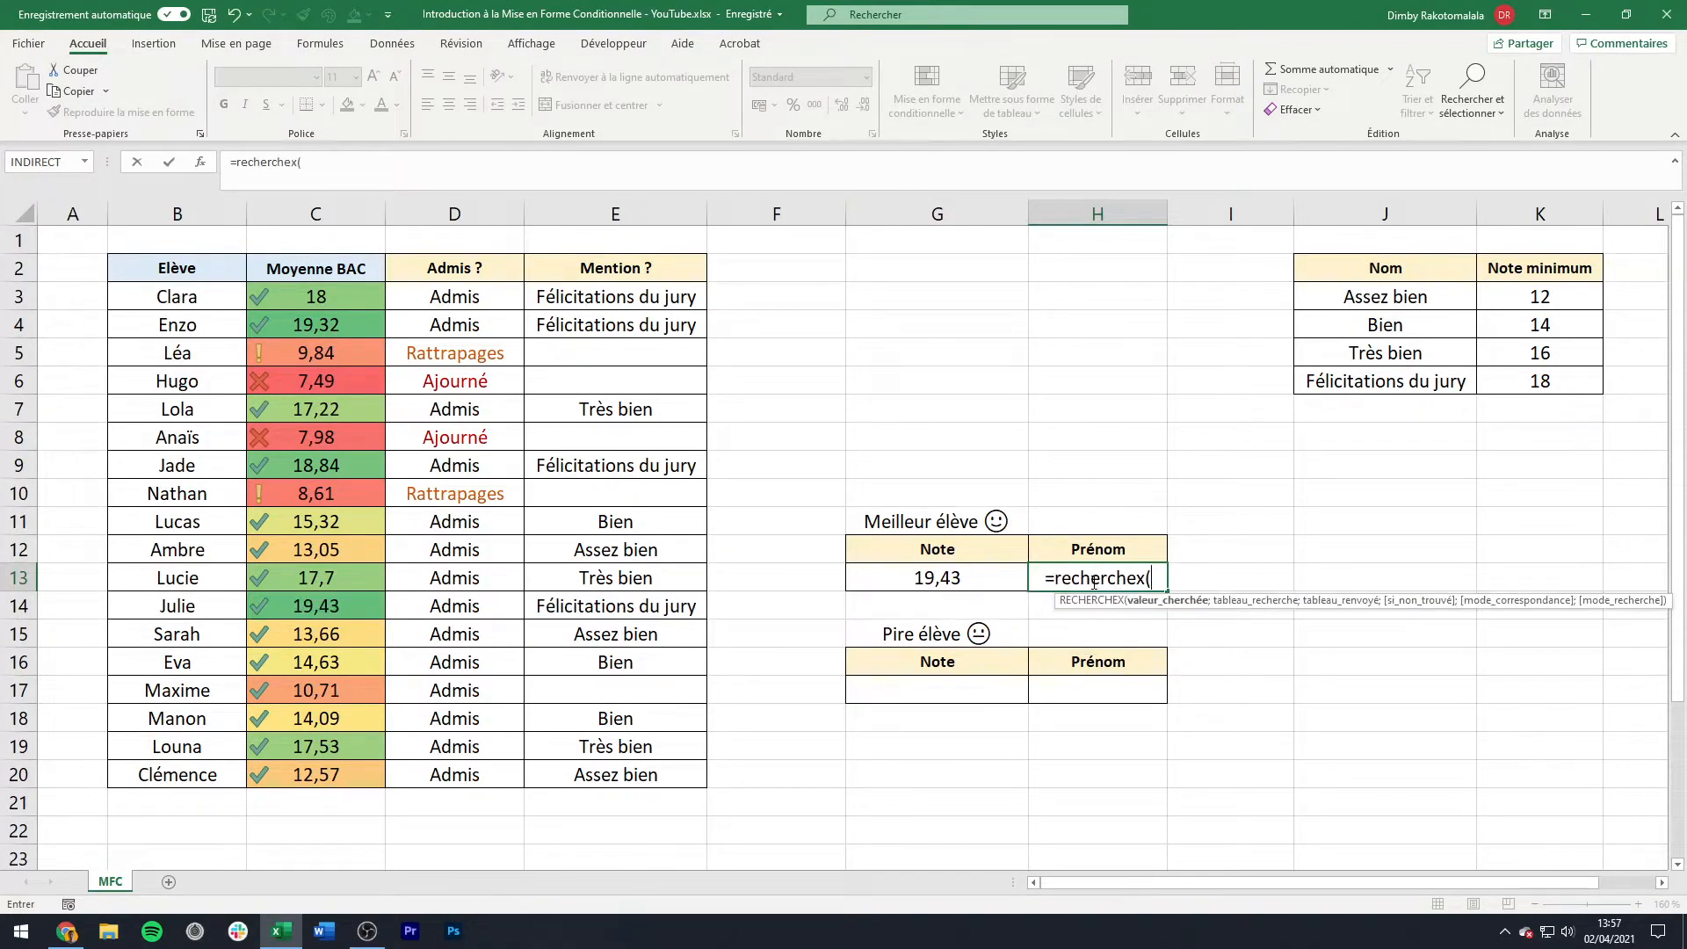
click(990, 580)
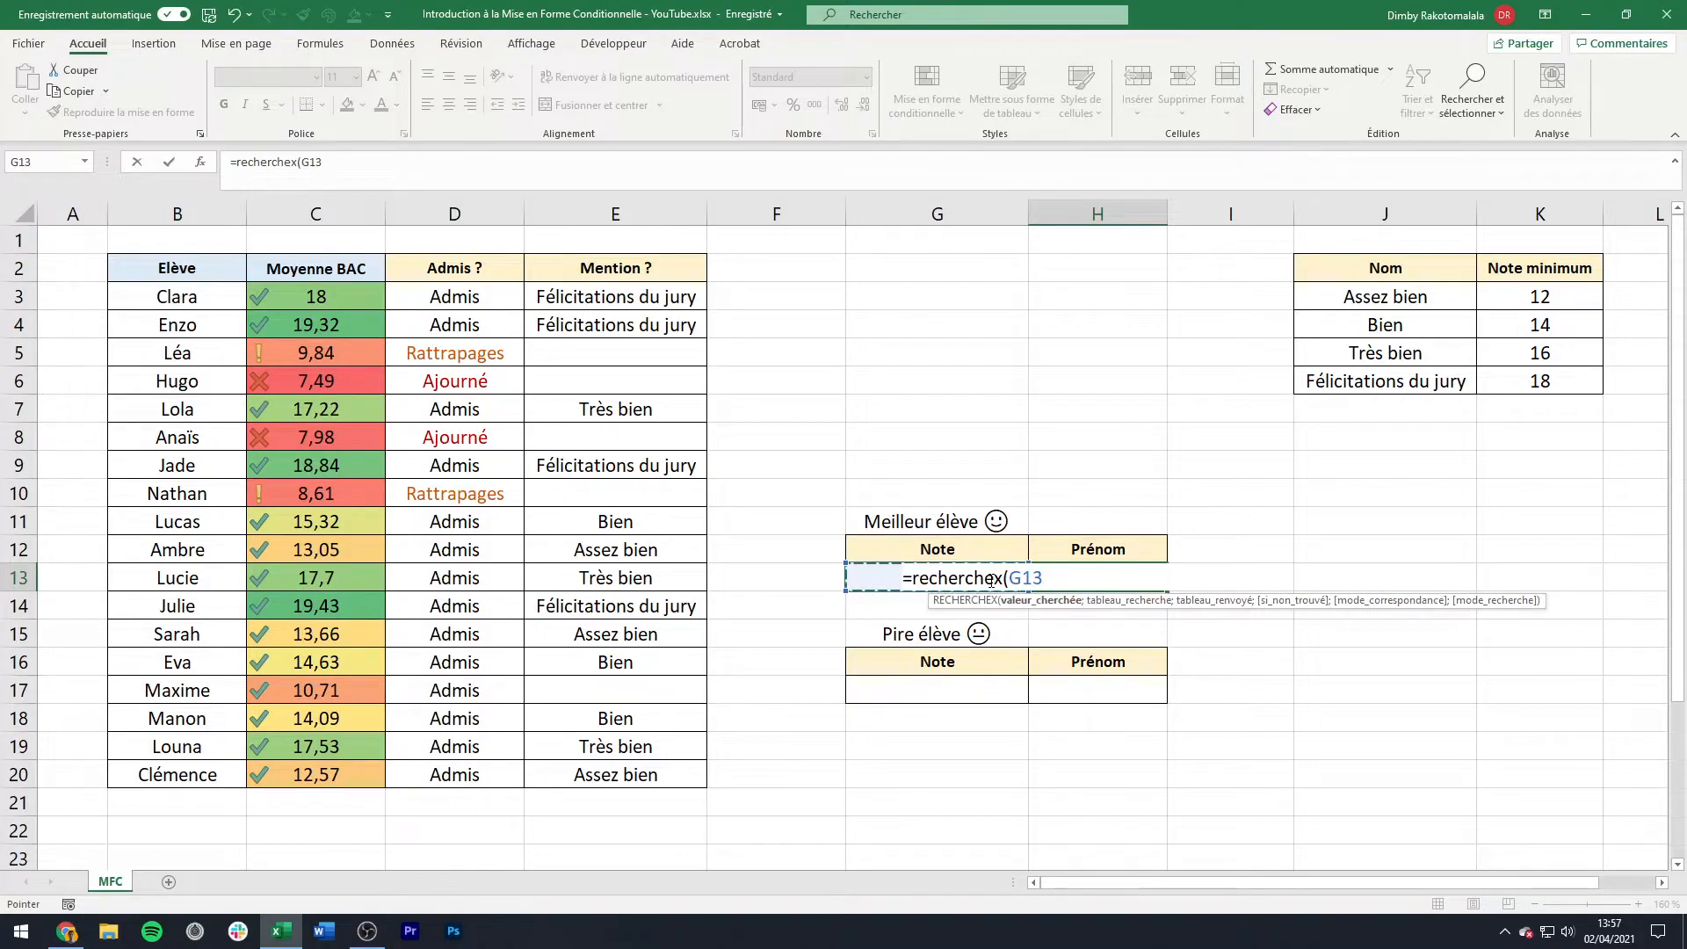
text(;)
drag(352, 284, 325, 778)
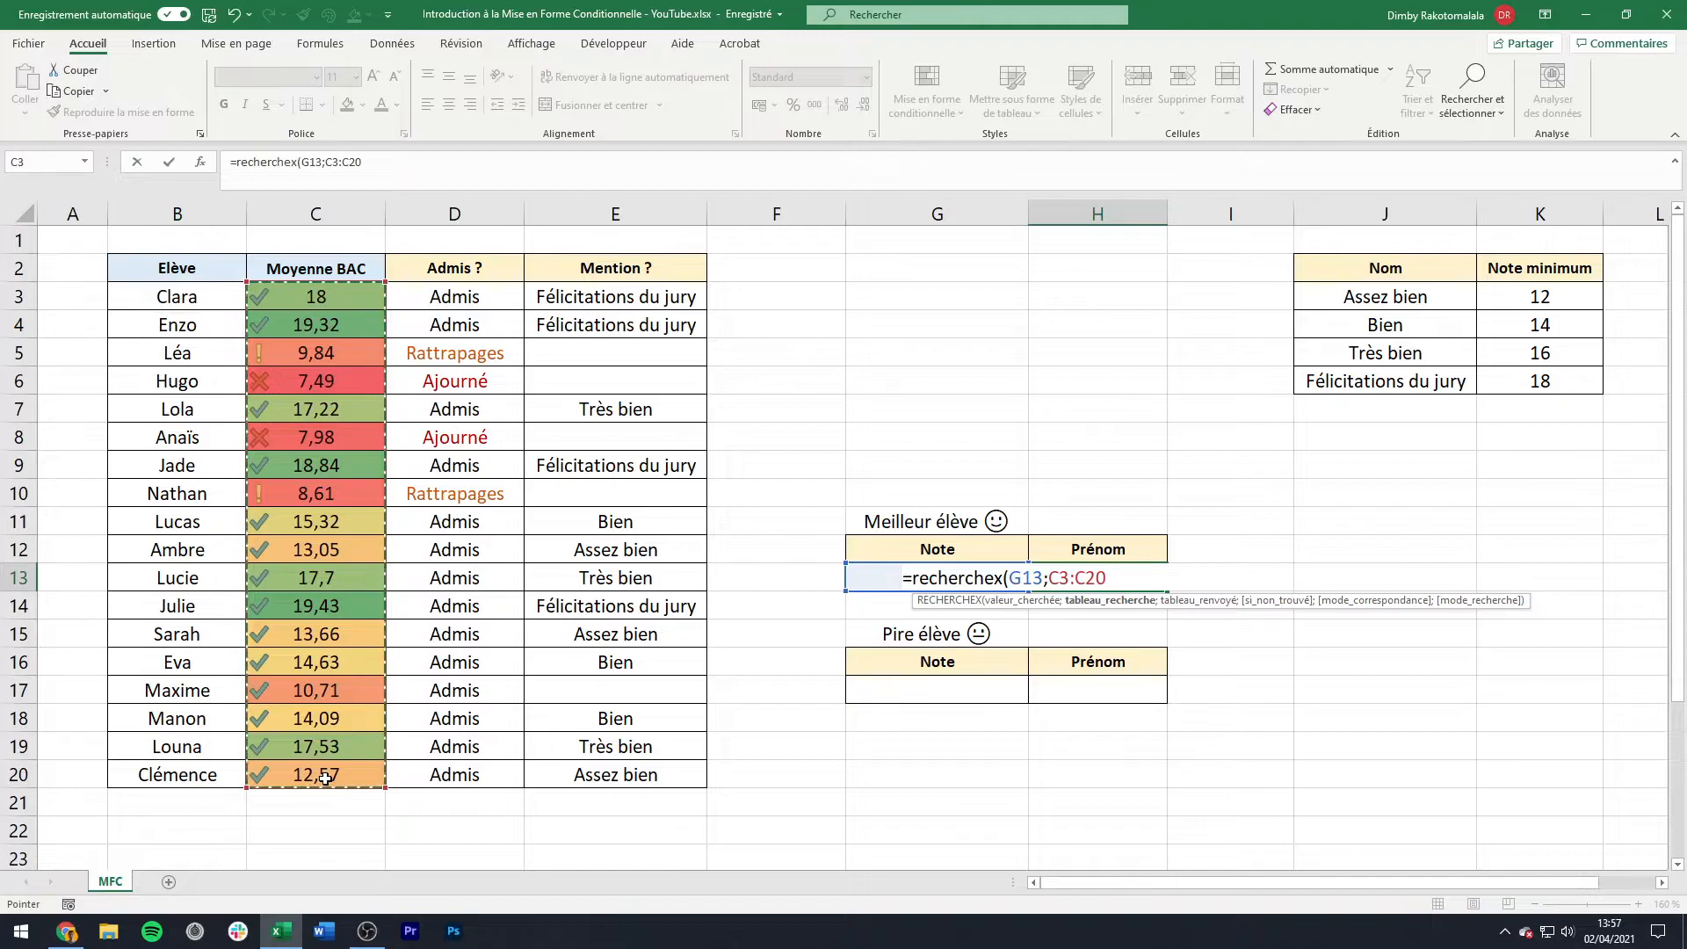
text(;)
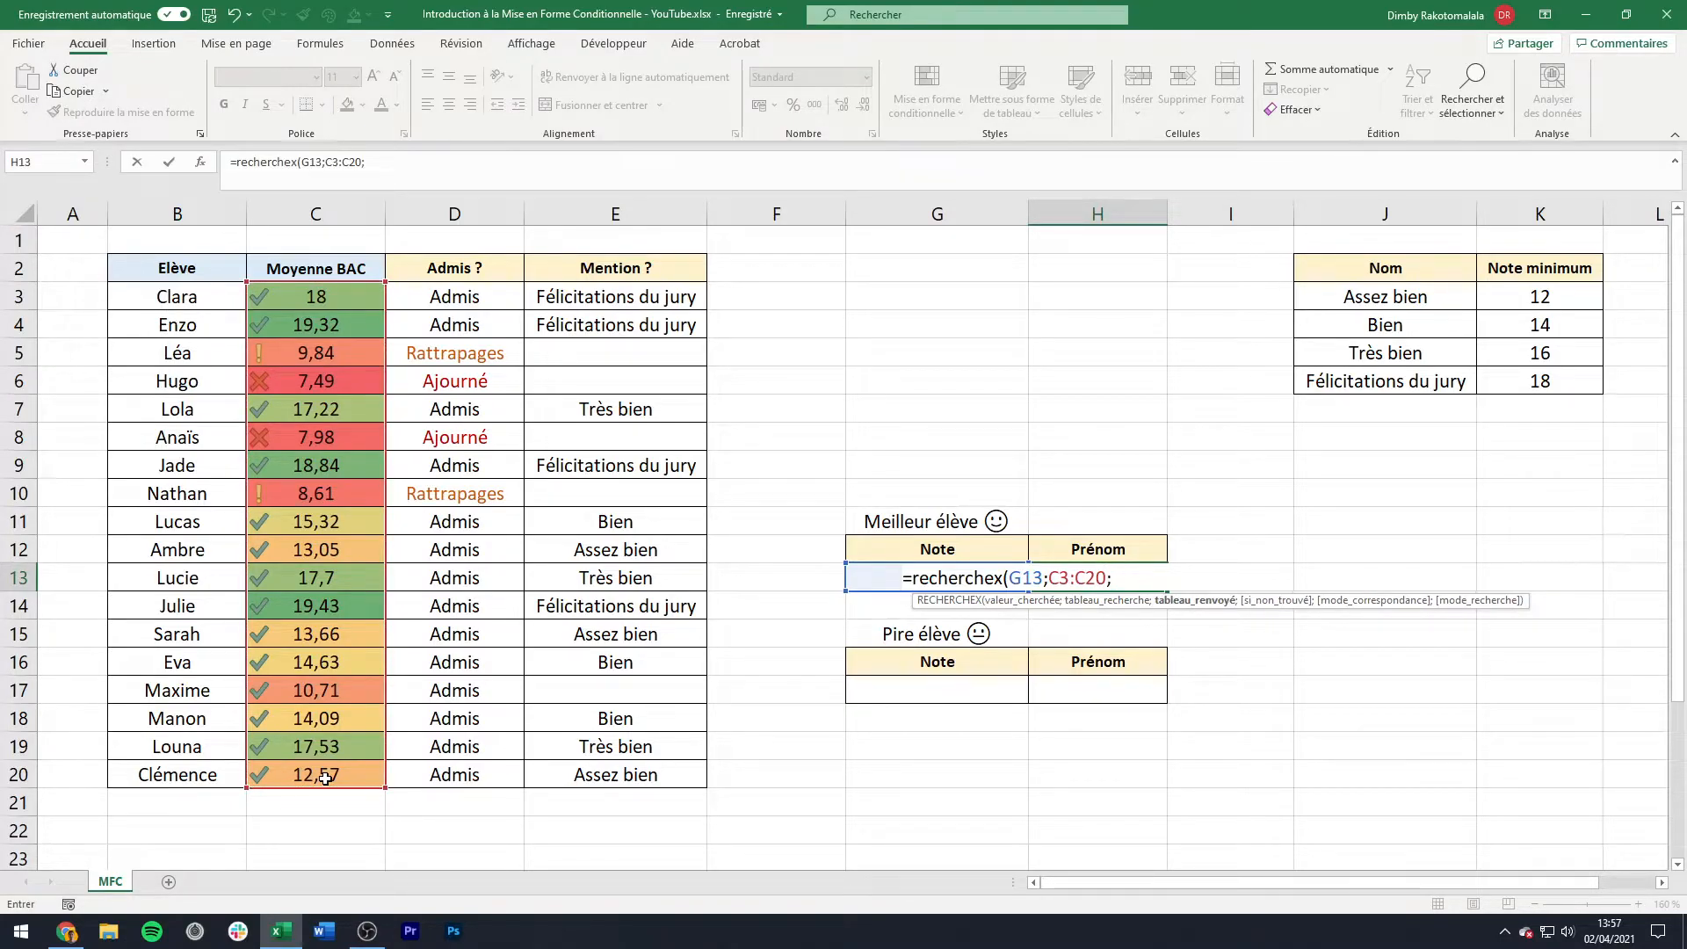
drag(187, 299, 184, 766)
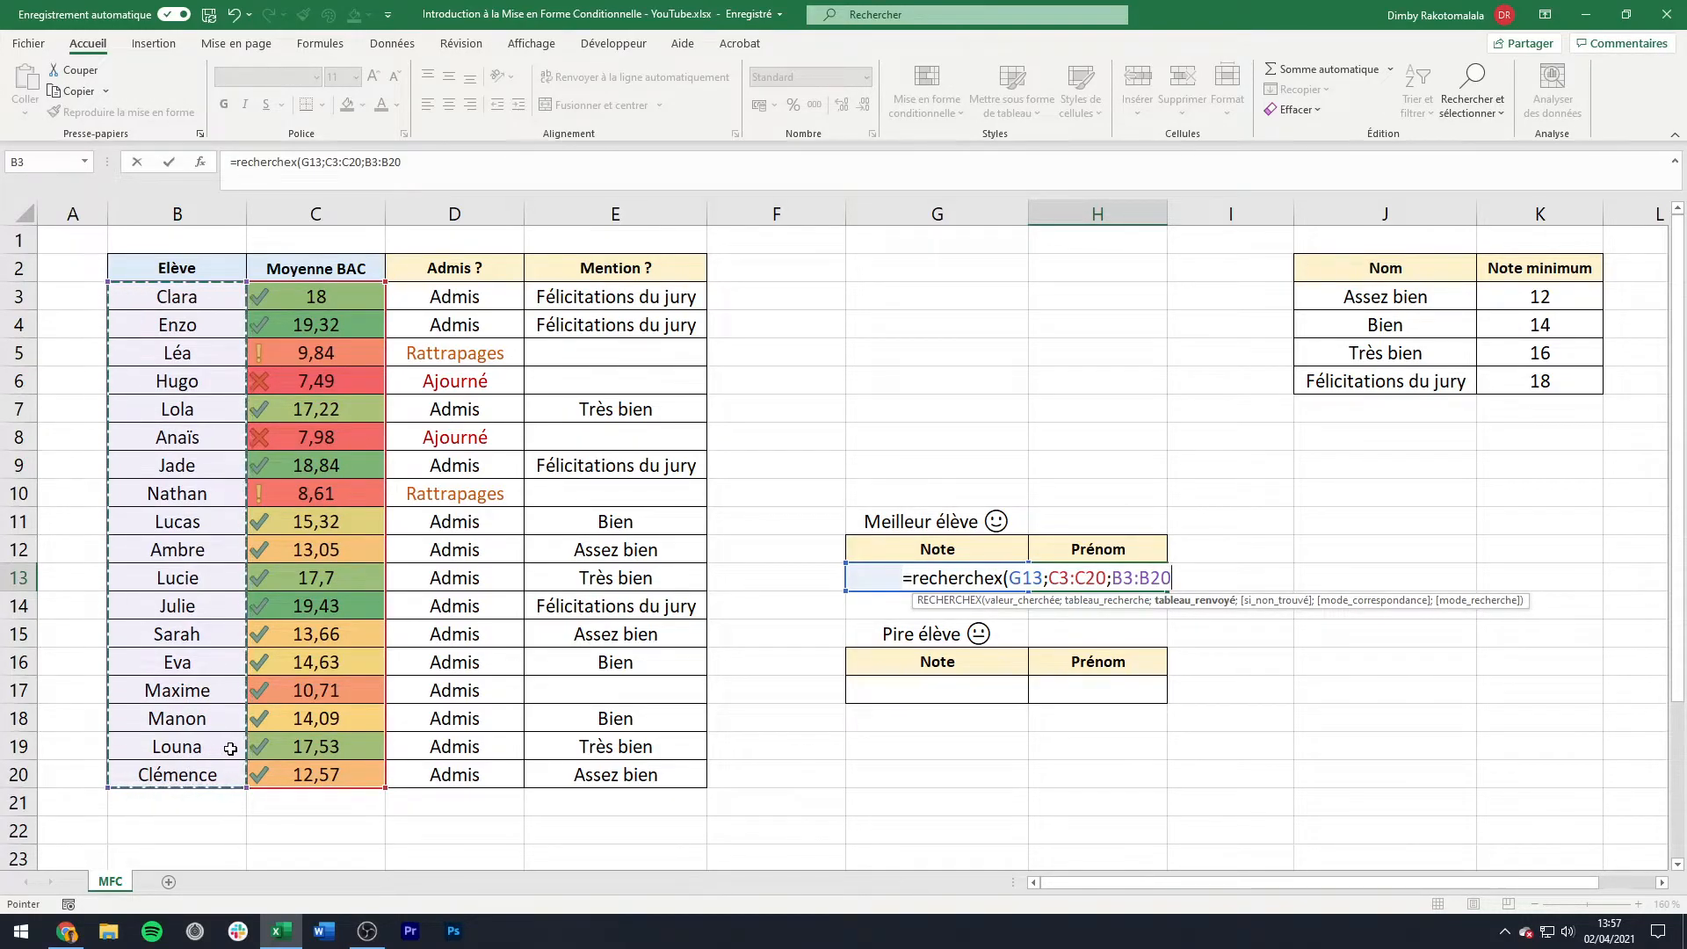
text())
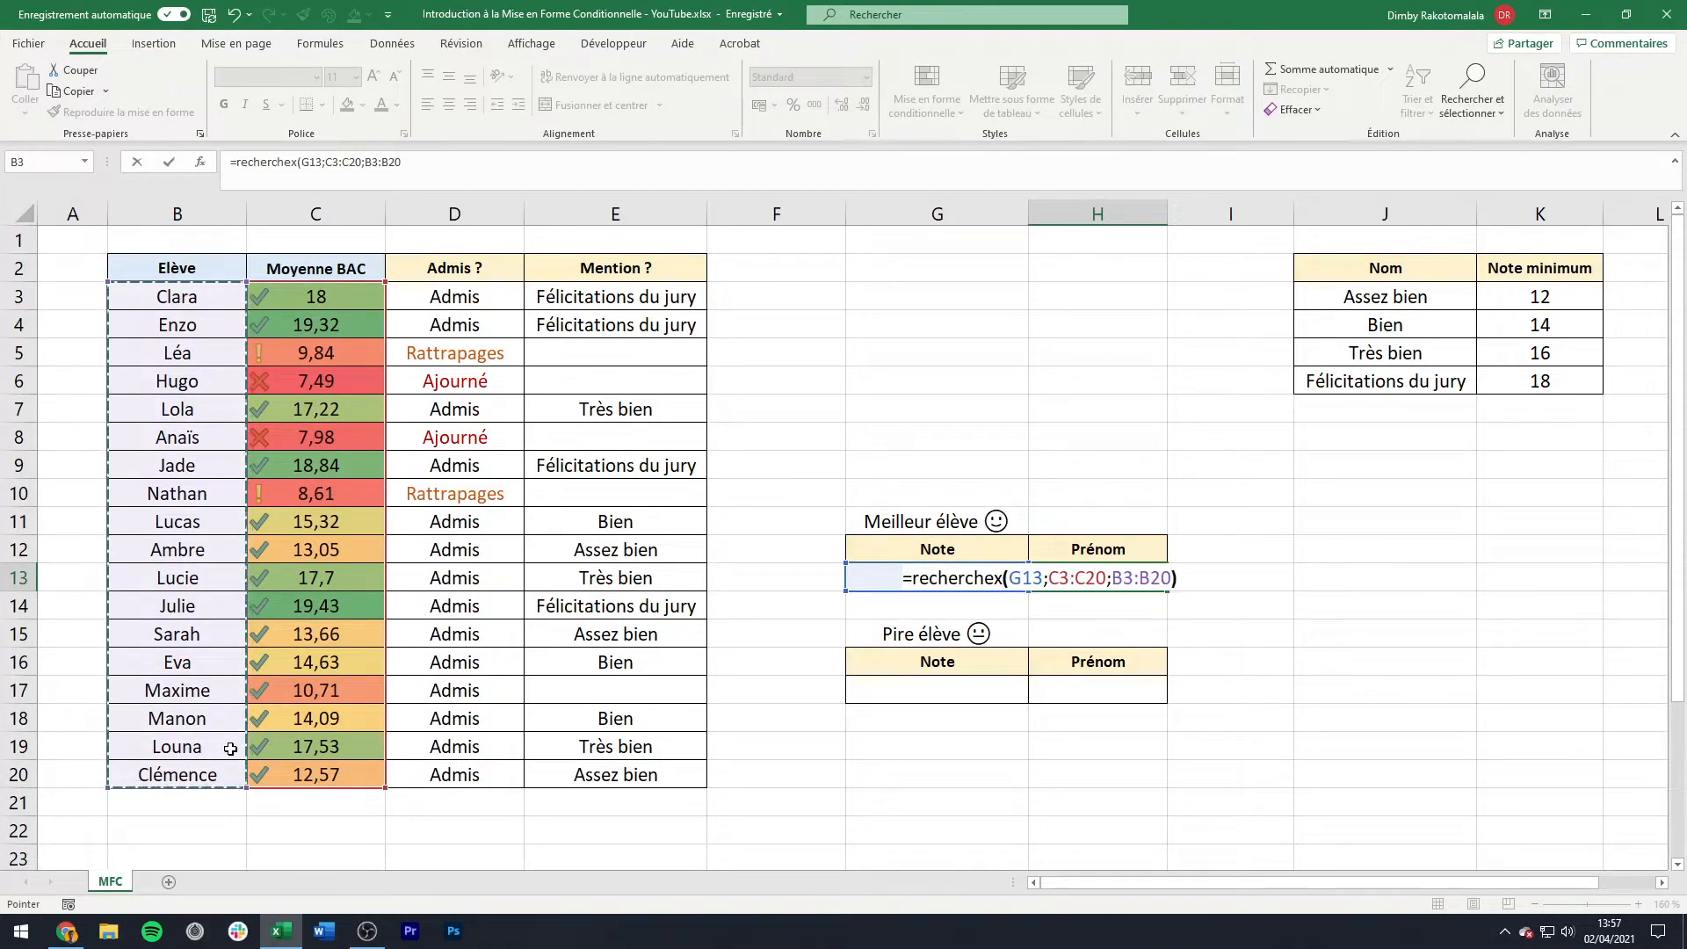
key(Return)
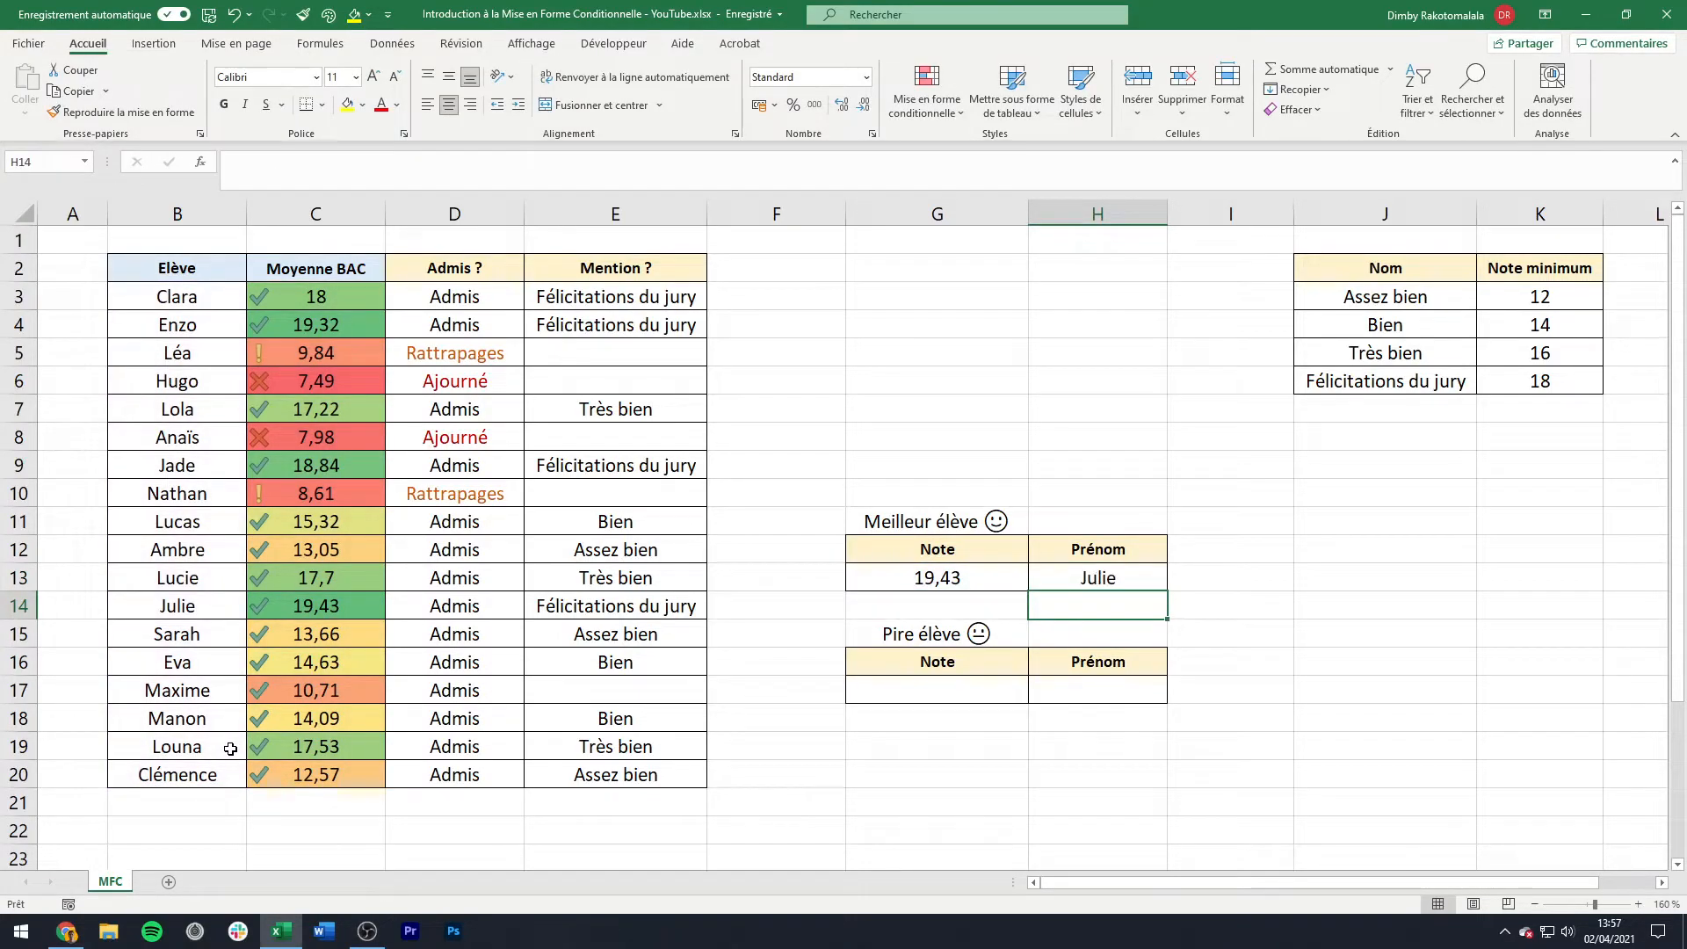
Step: Enter a MIN formula over C3:C20 in G17 for the worst student's grade
click(939, 693)
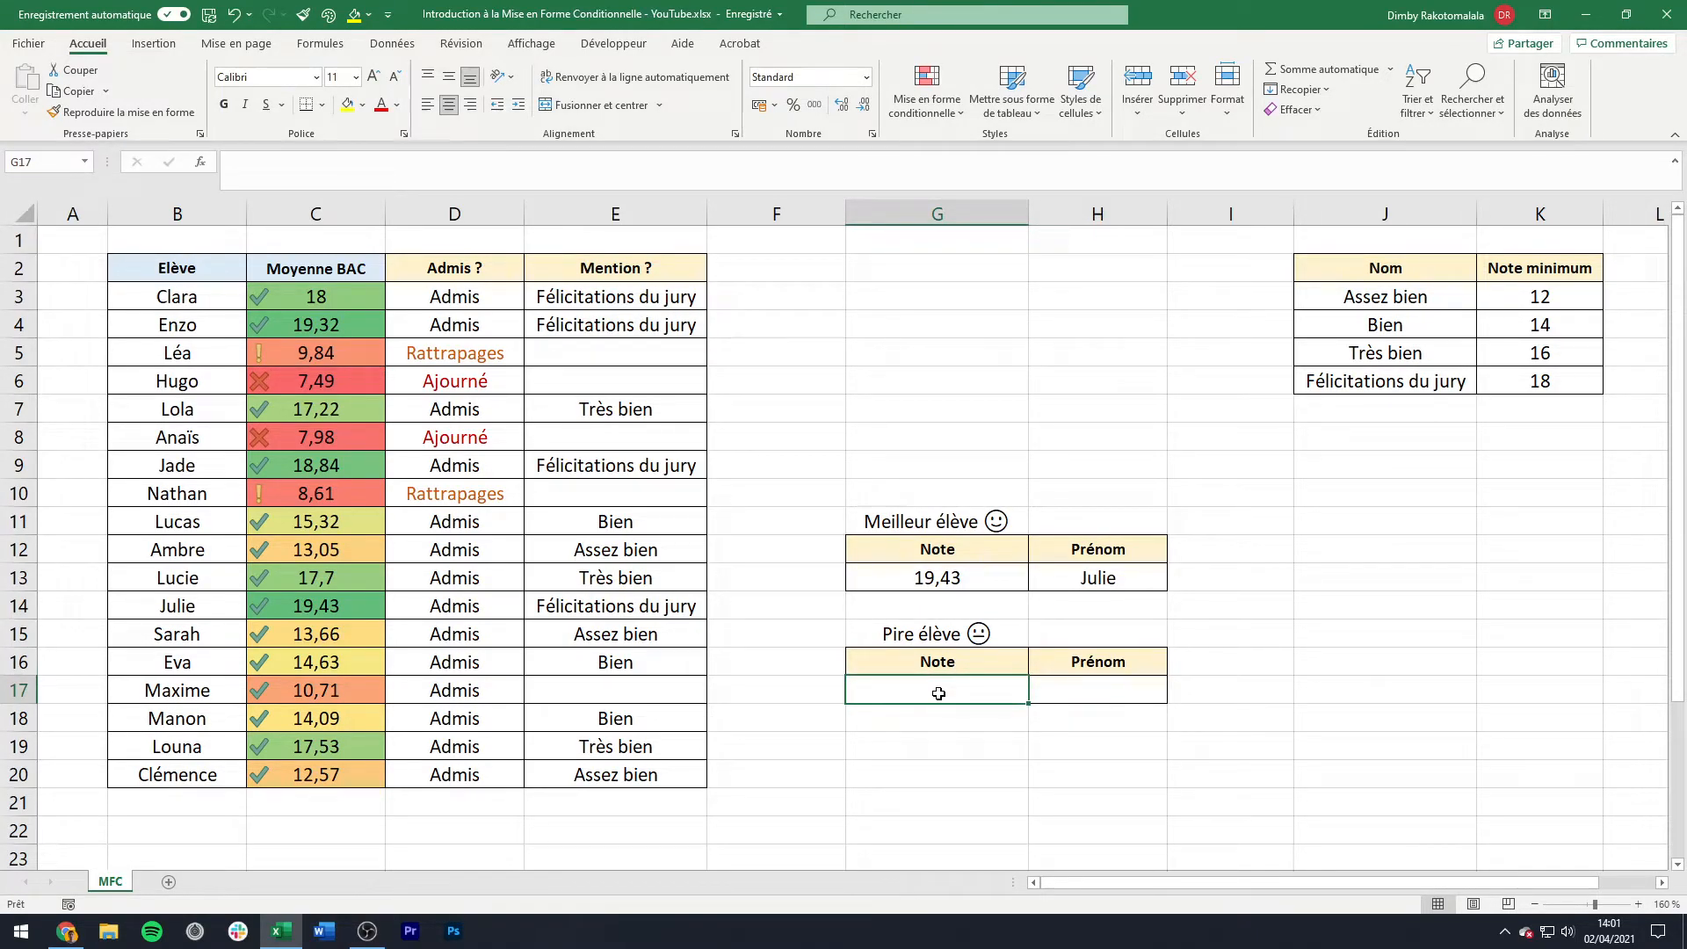
text(=min()
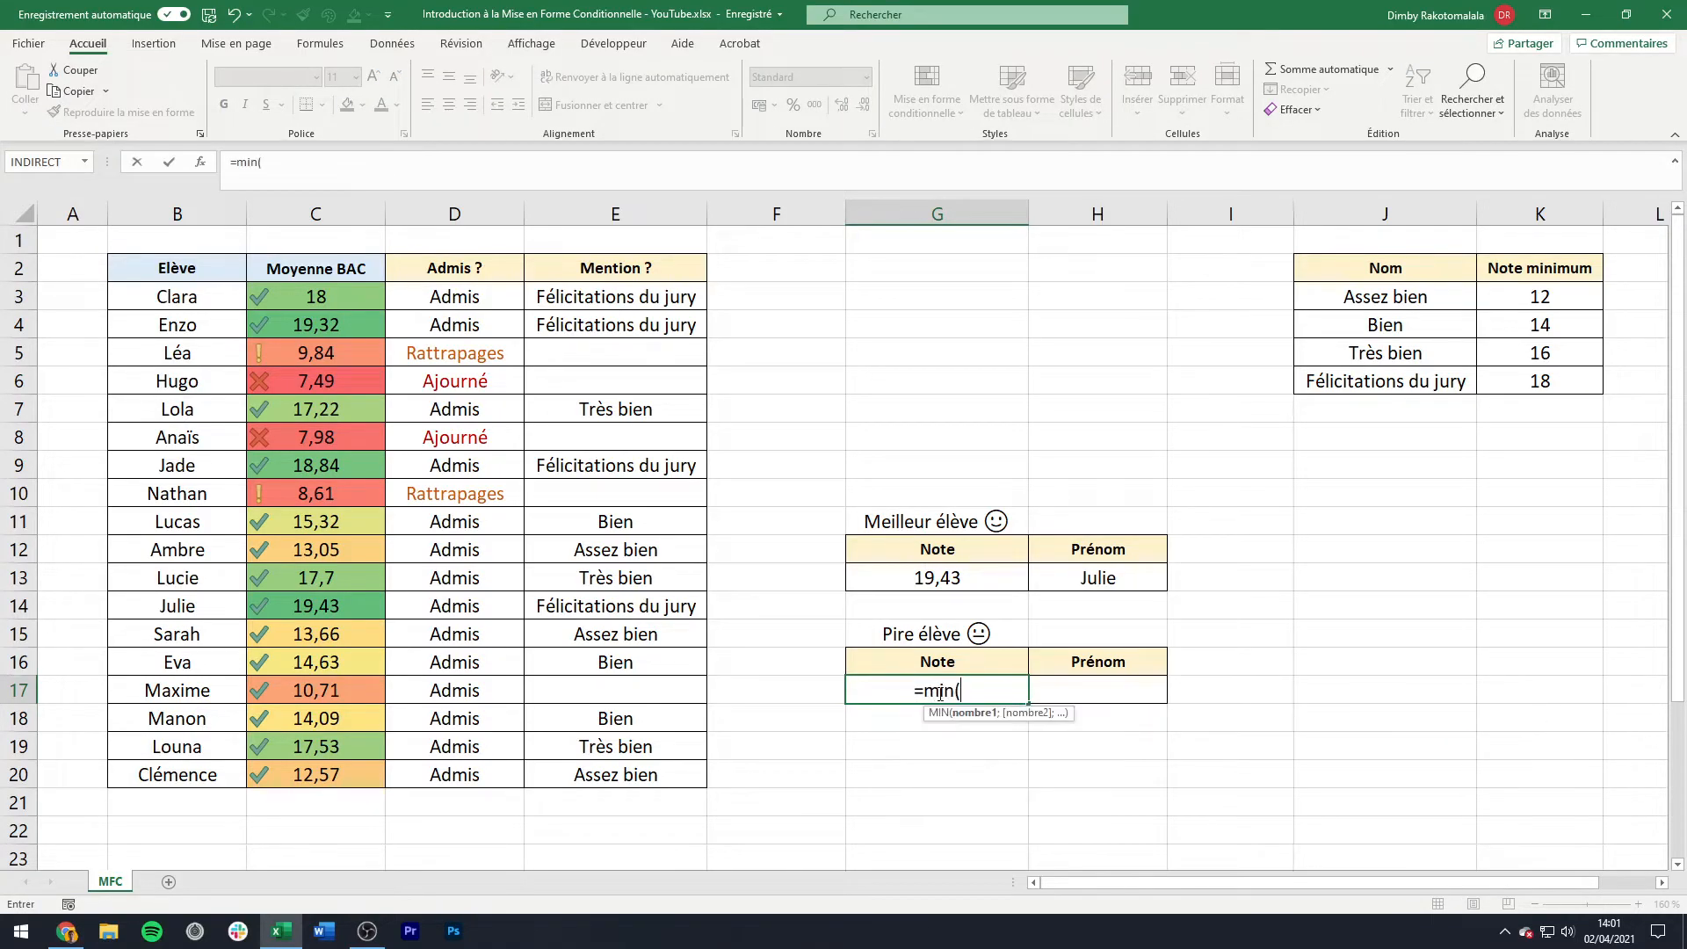
drag(351, 299, 340, 774)
text())
Step: Enter a RECHERCHEX formula in H17 that looks up G17 in C3:C20 and returns the first name from B3:B20
click(1106, 688)
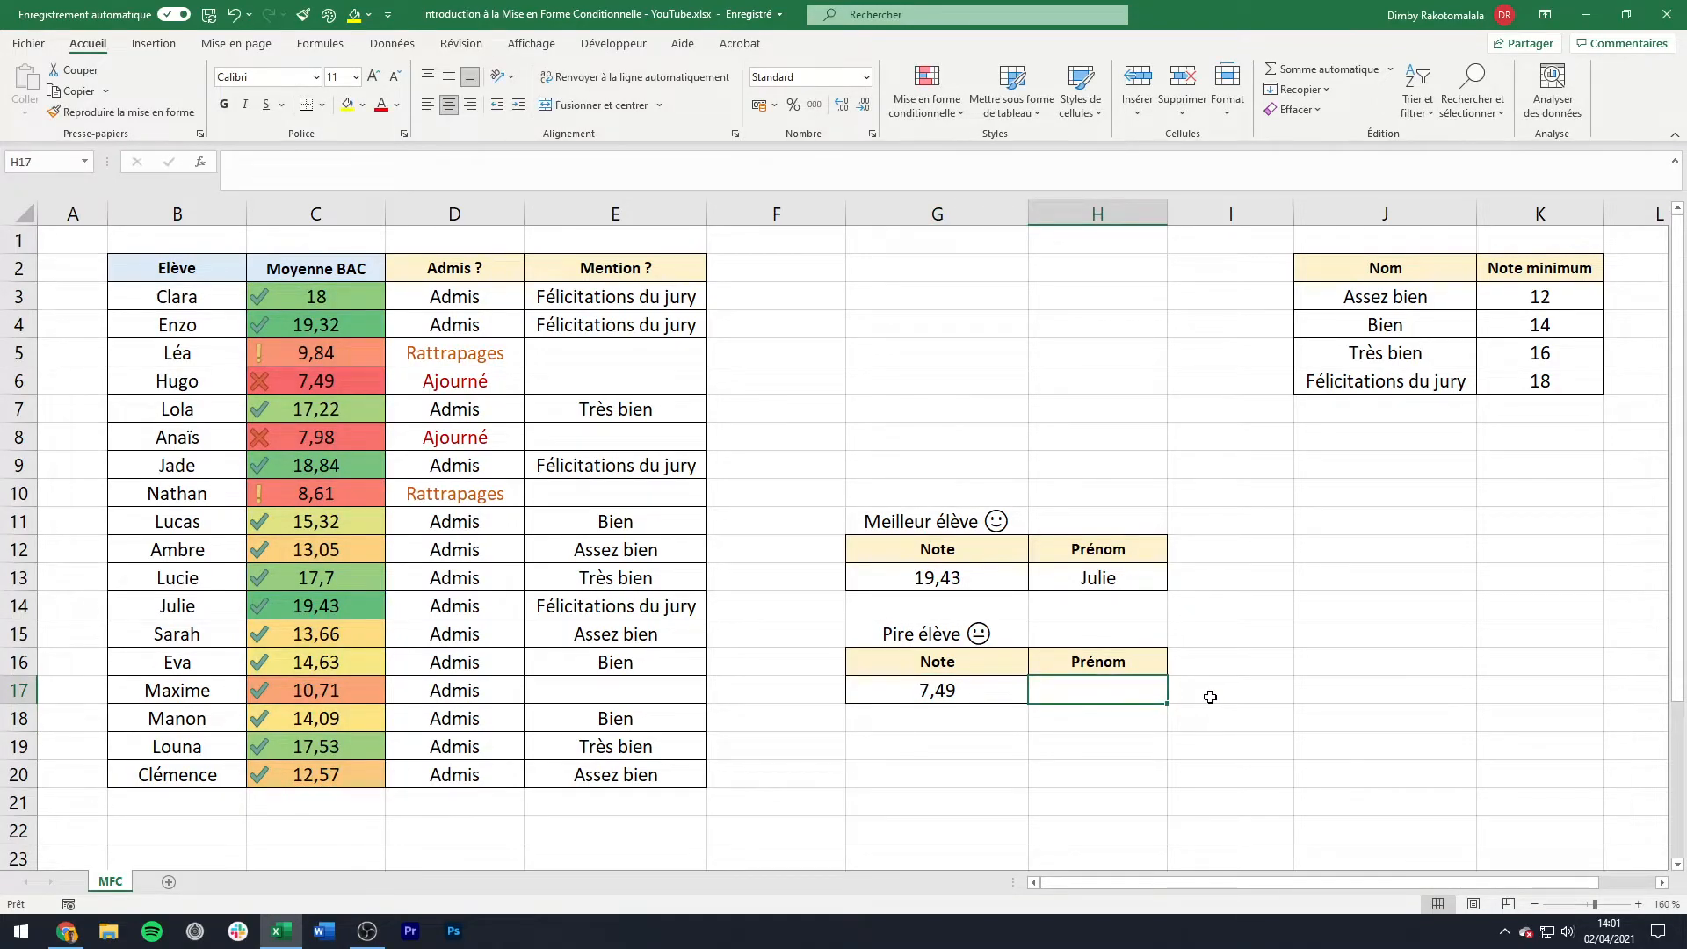
text(=recherchex)
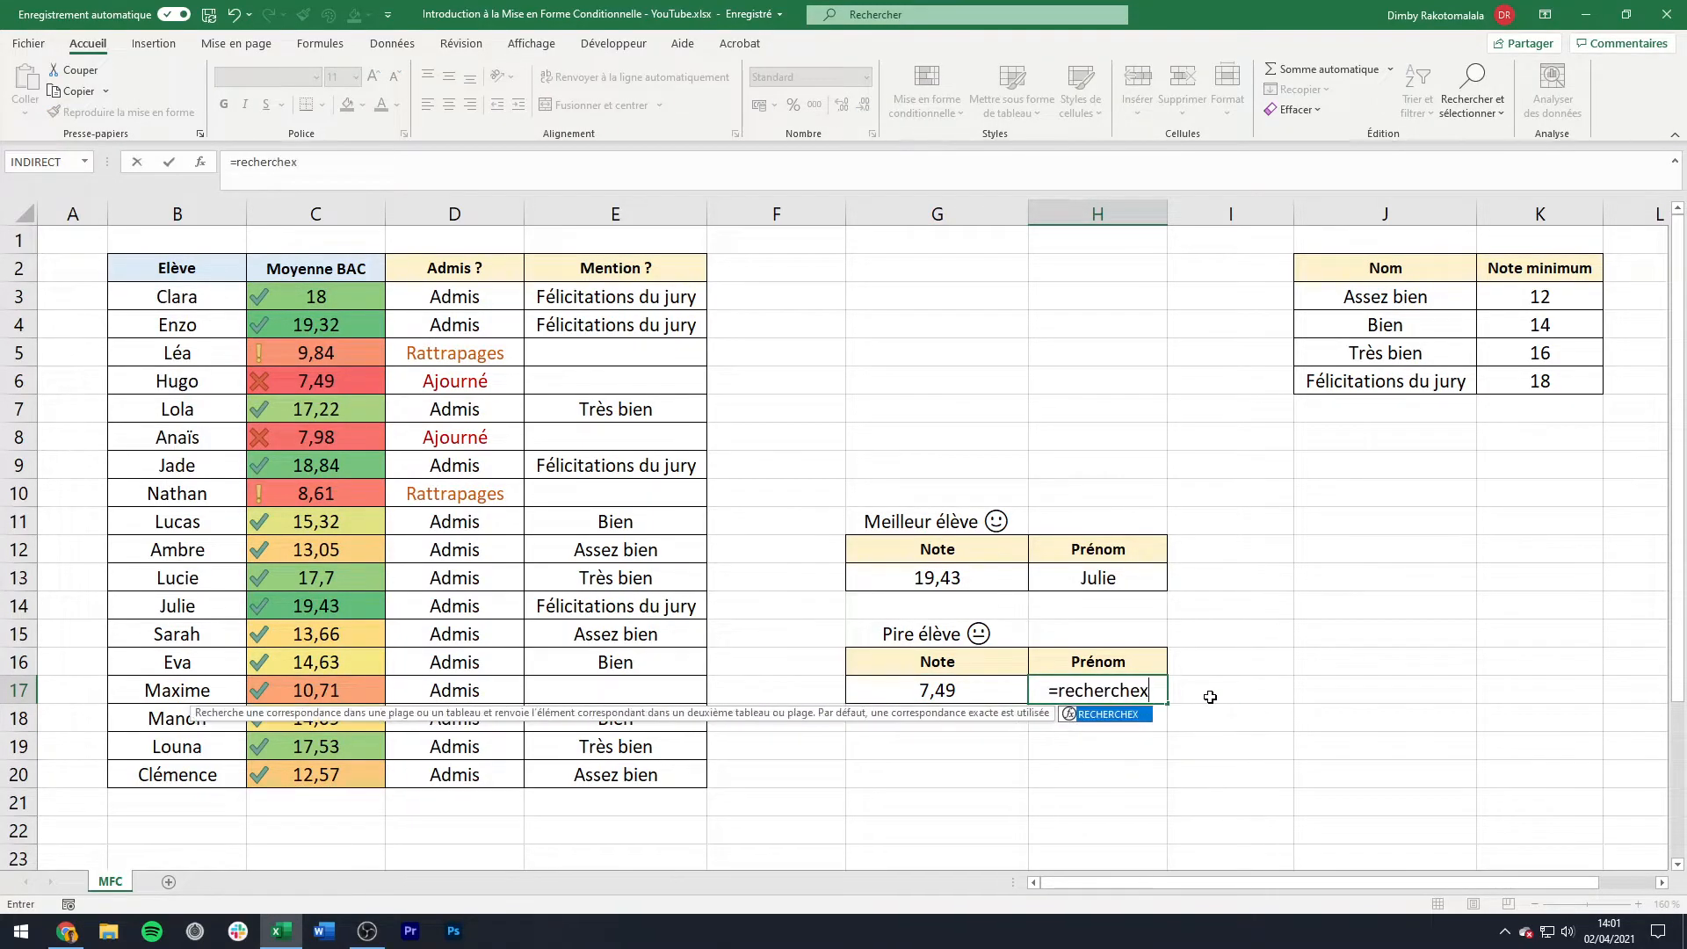
text(()
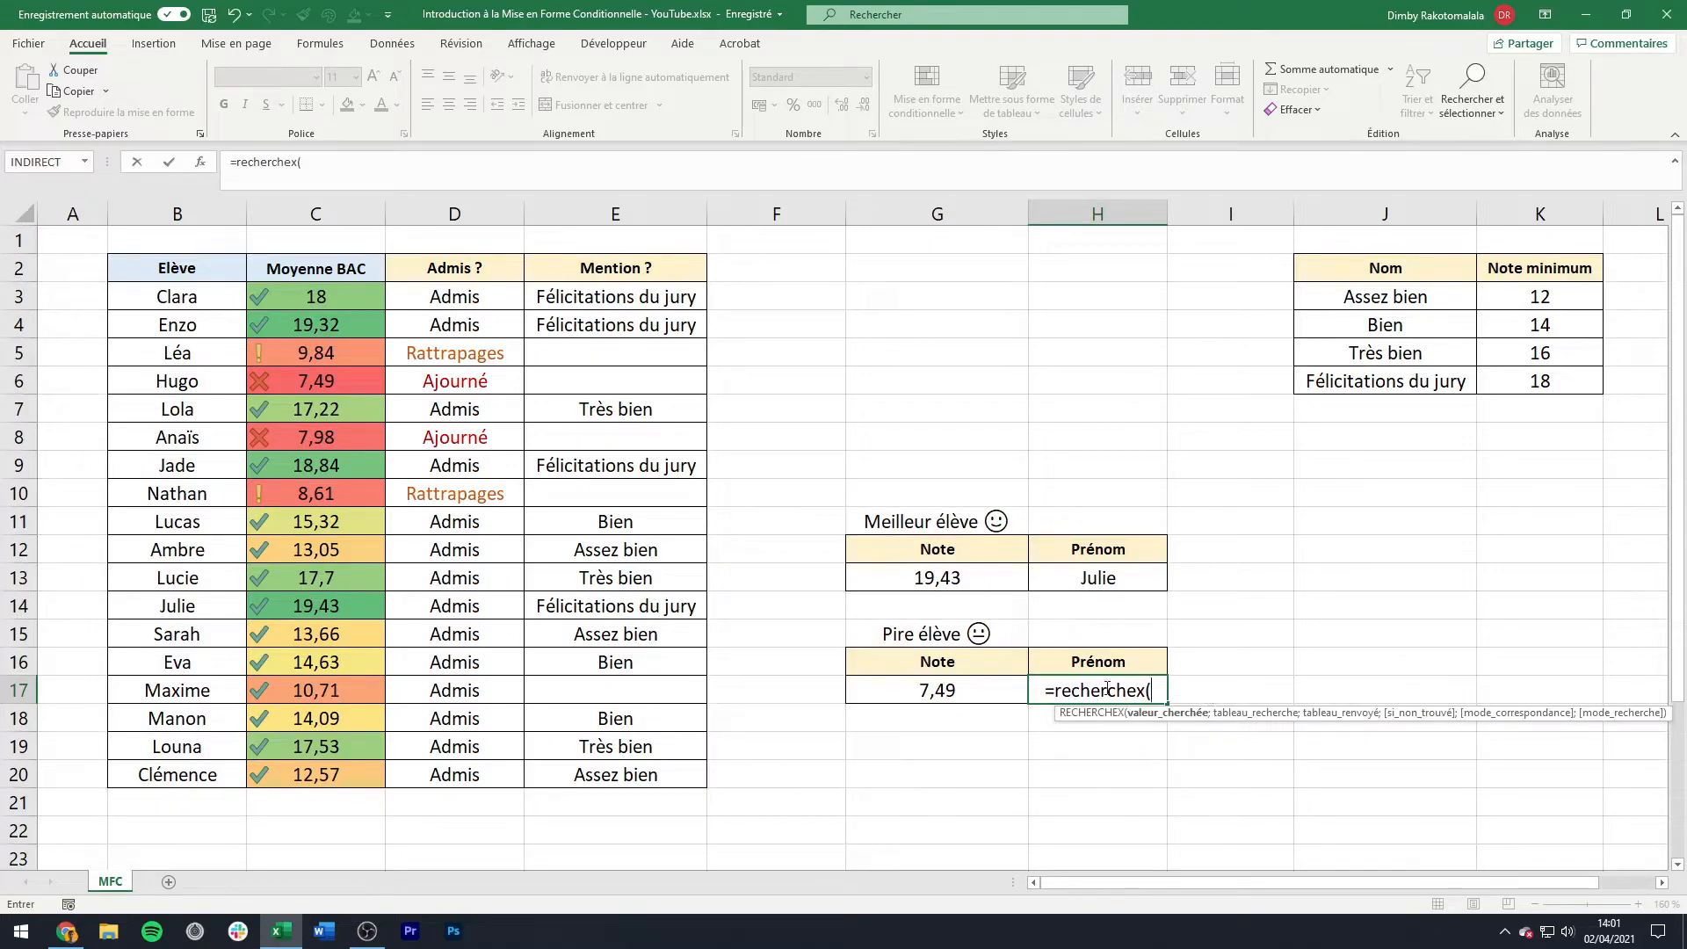
click(998, 687)
text(;)
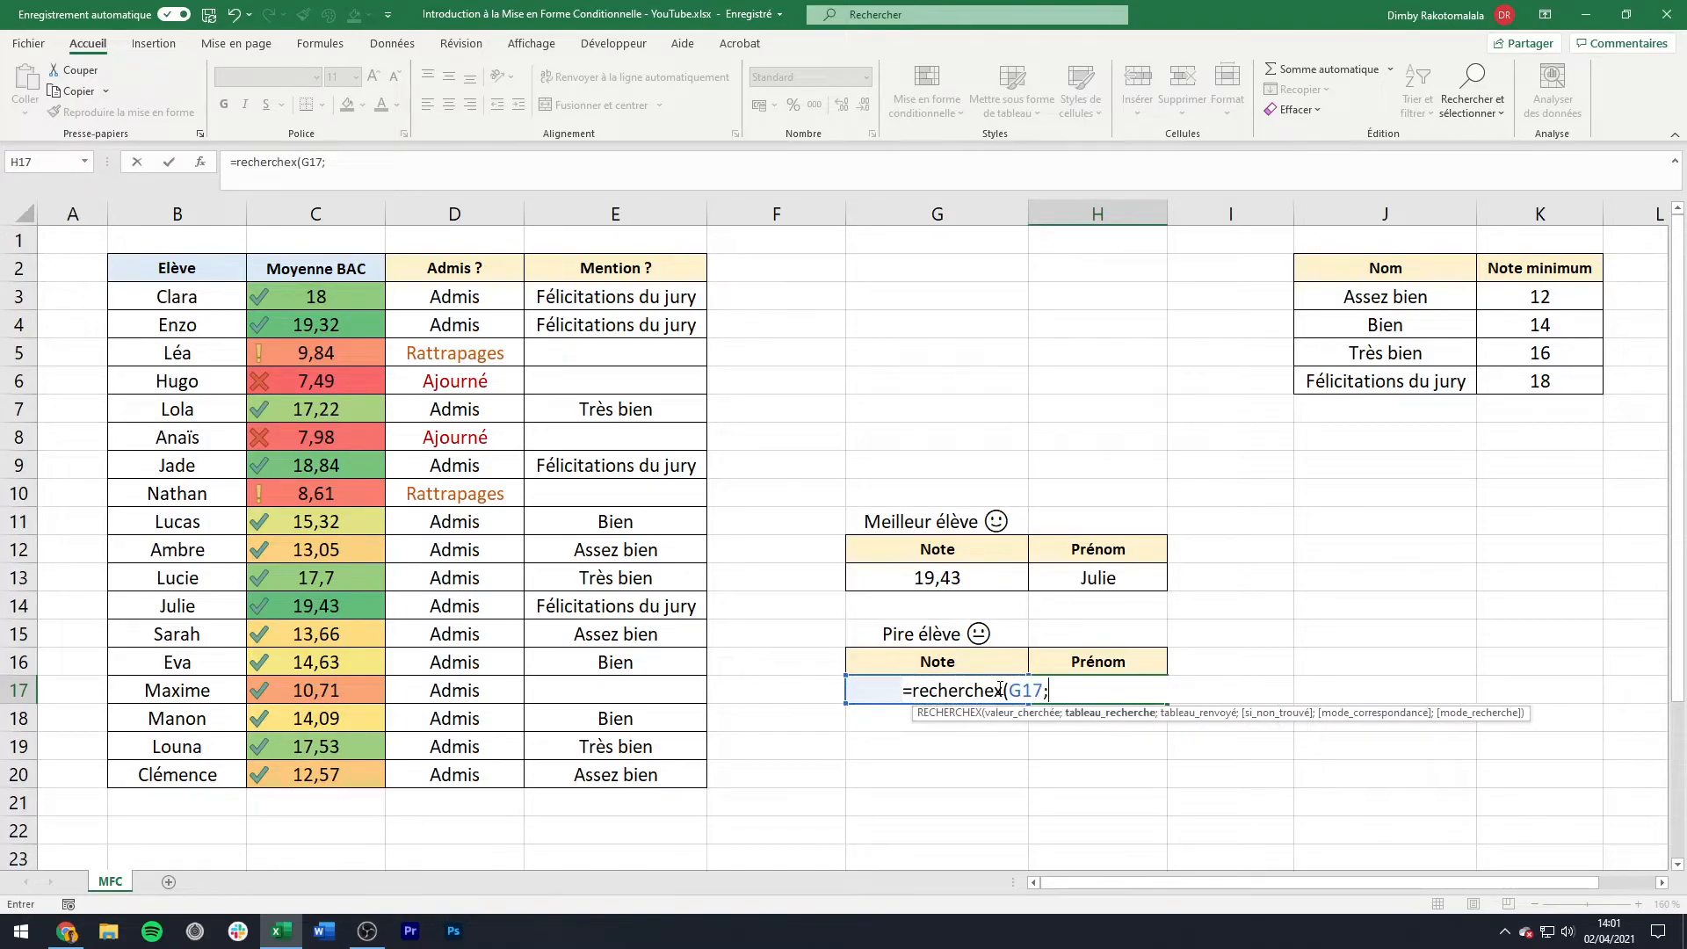
click(371, 310)
drag(372, 310, 362, 778)
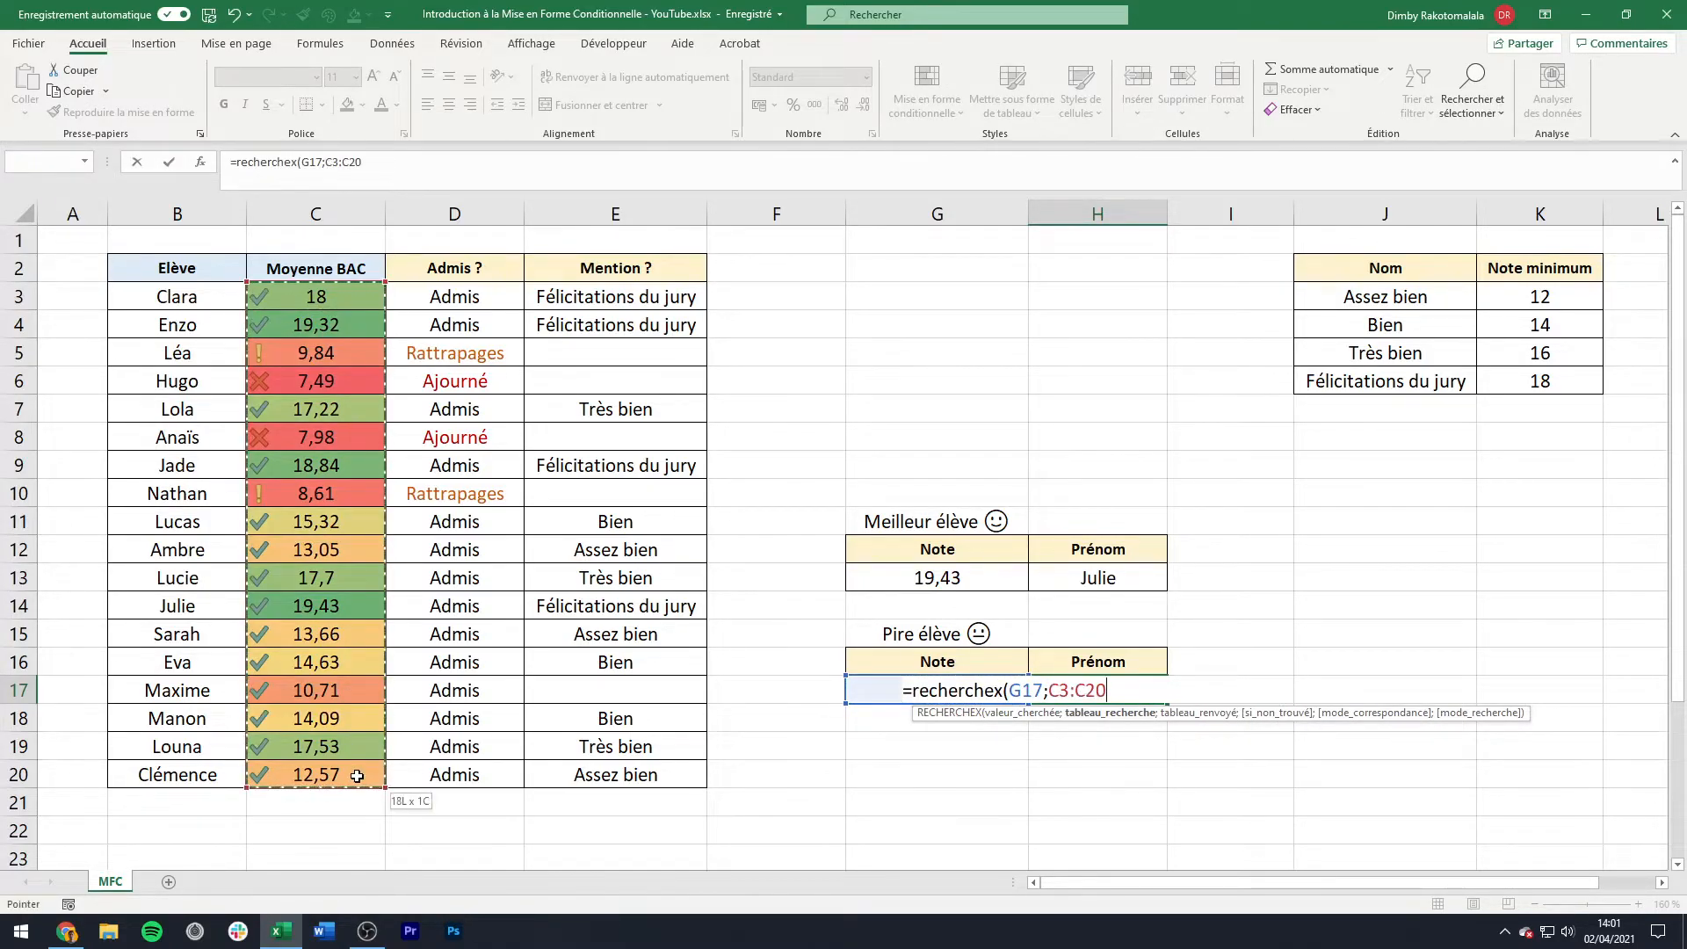
text(;)
drag(199, 289, 201, 771)
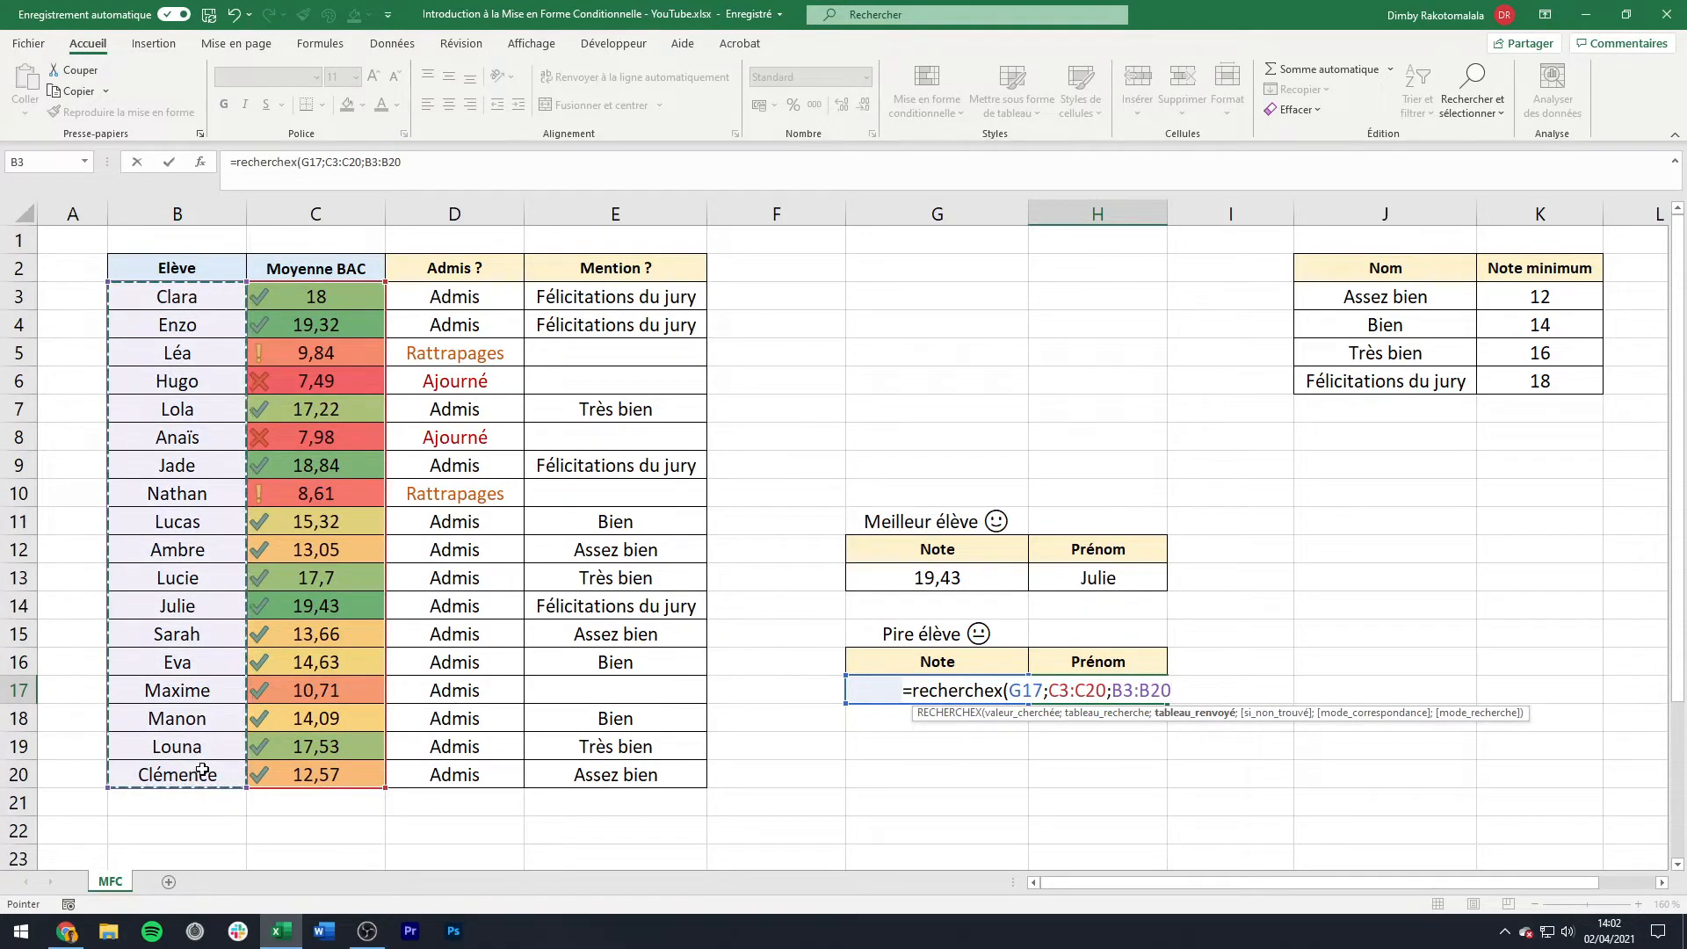
text())
key(Return)
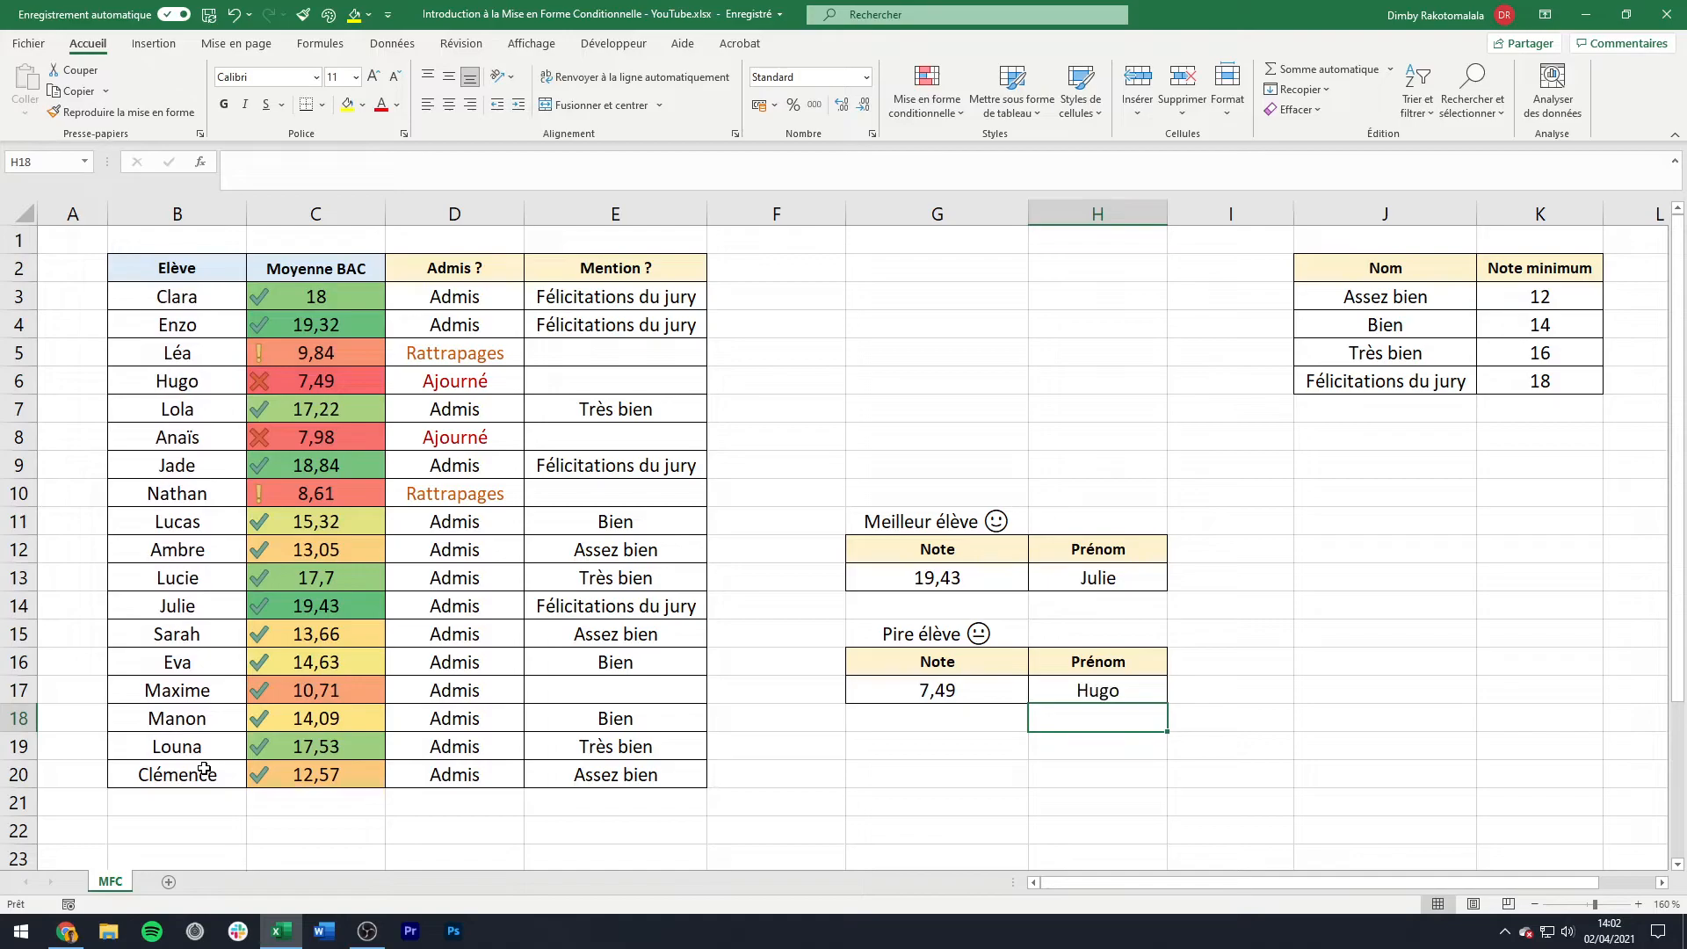
click(866, 745)
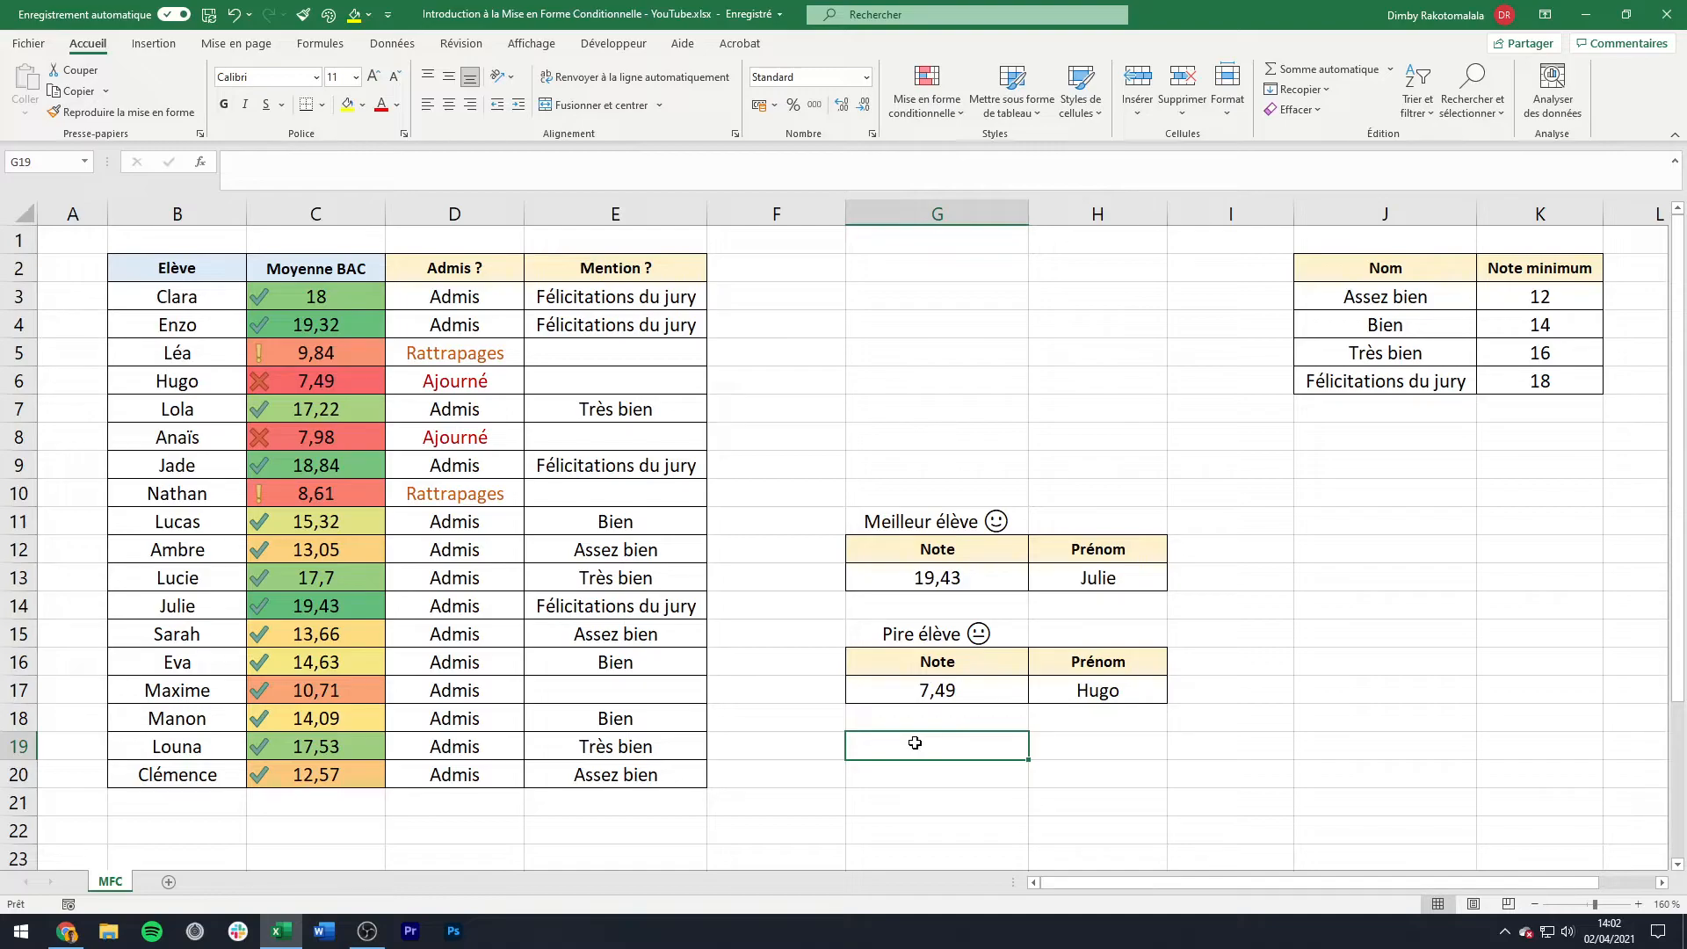
Step: Try a 2D pie chart made directly from the admission statuses in D3:D20, and delete the chart
drag(509, 298, 493, 776)
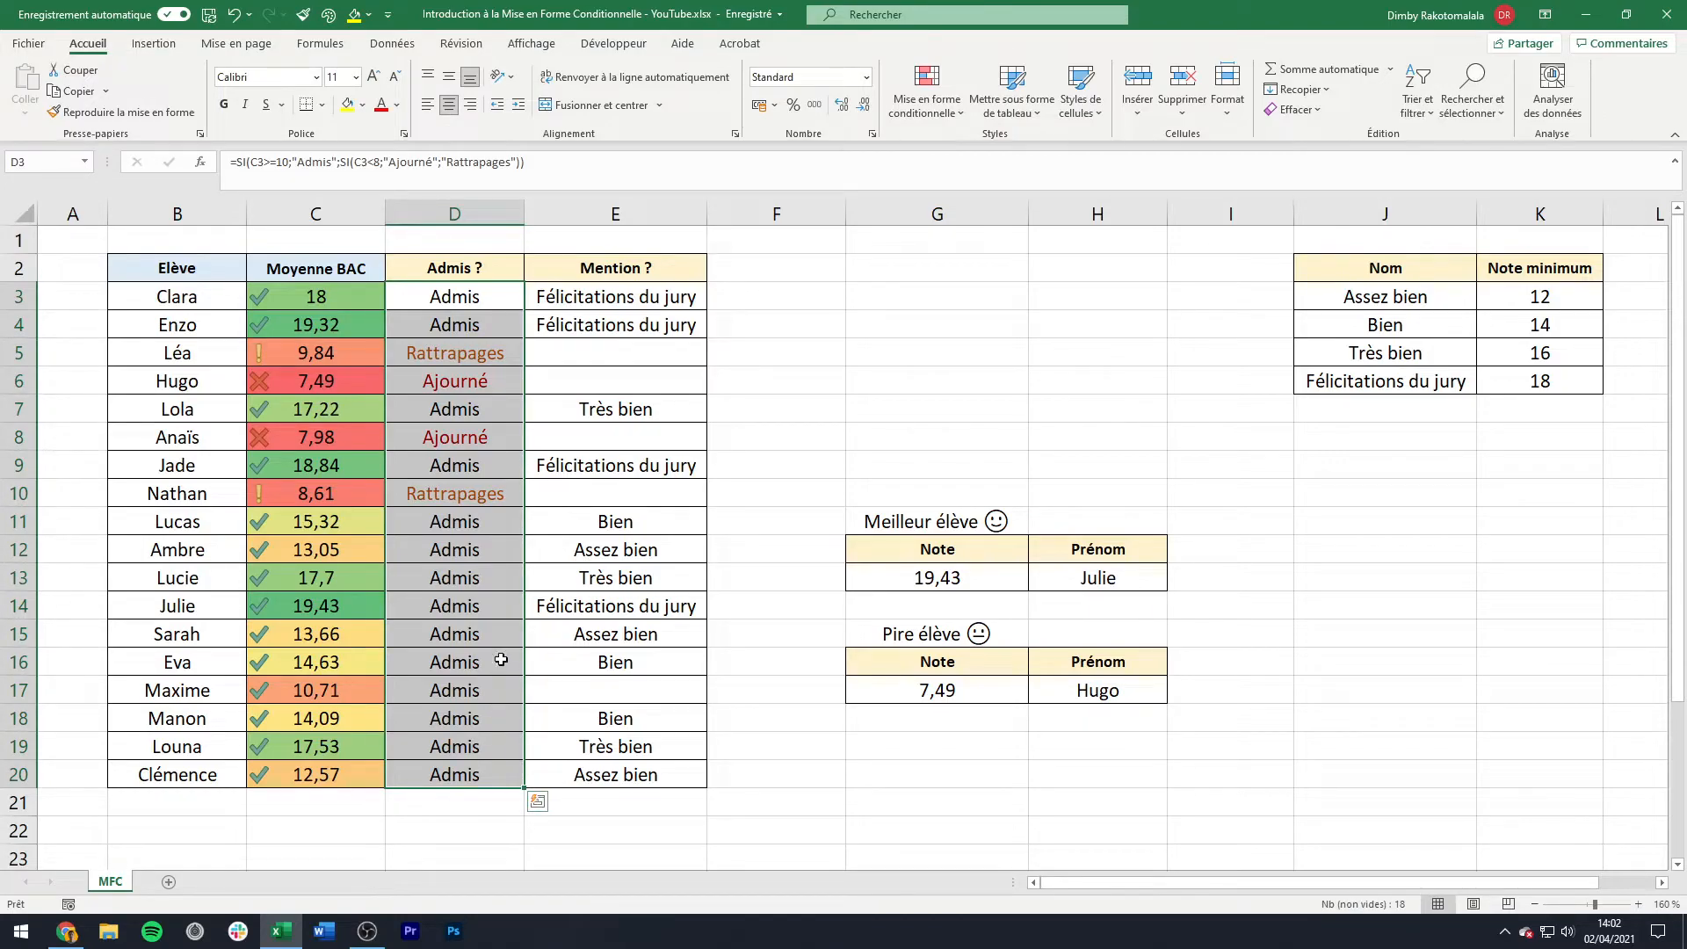
click(151, 48)
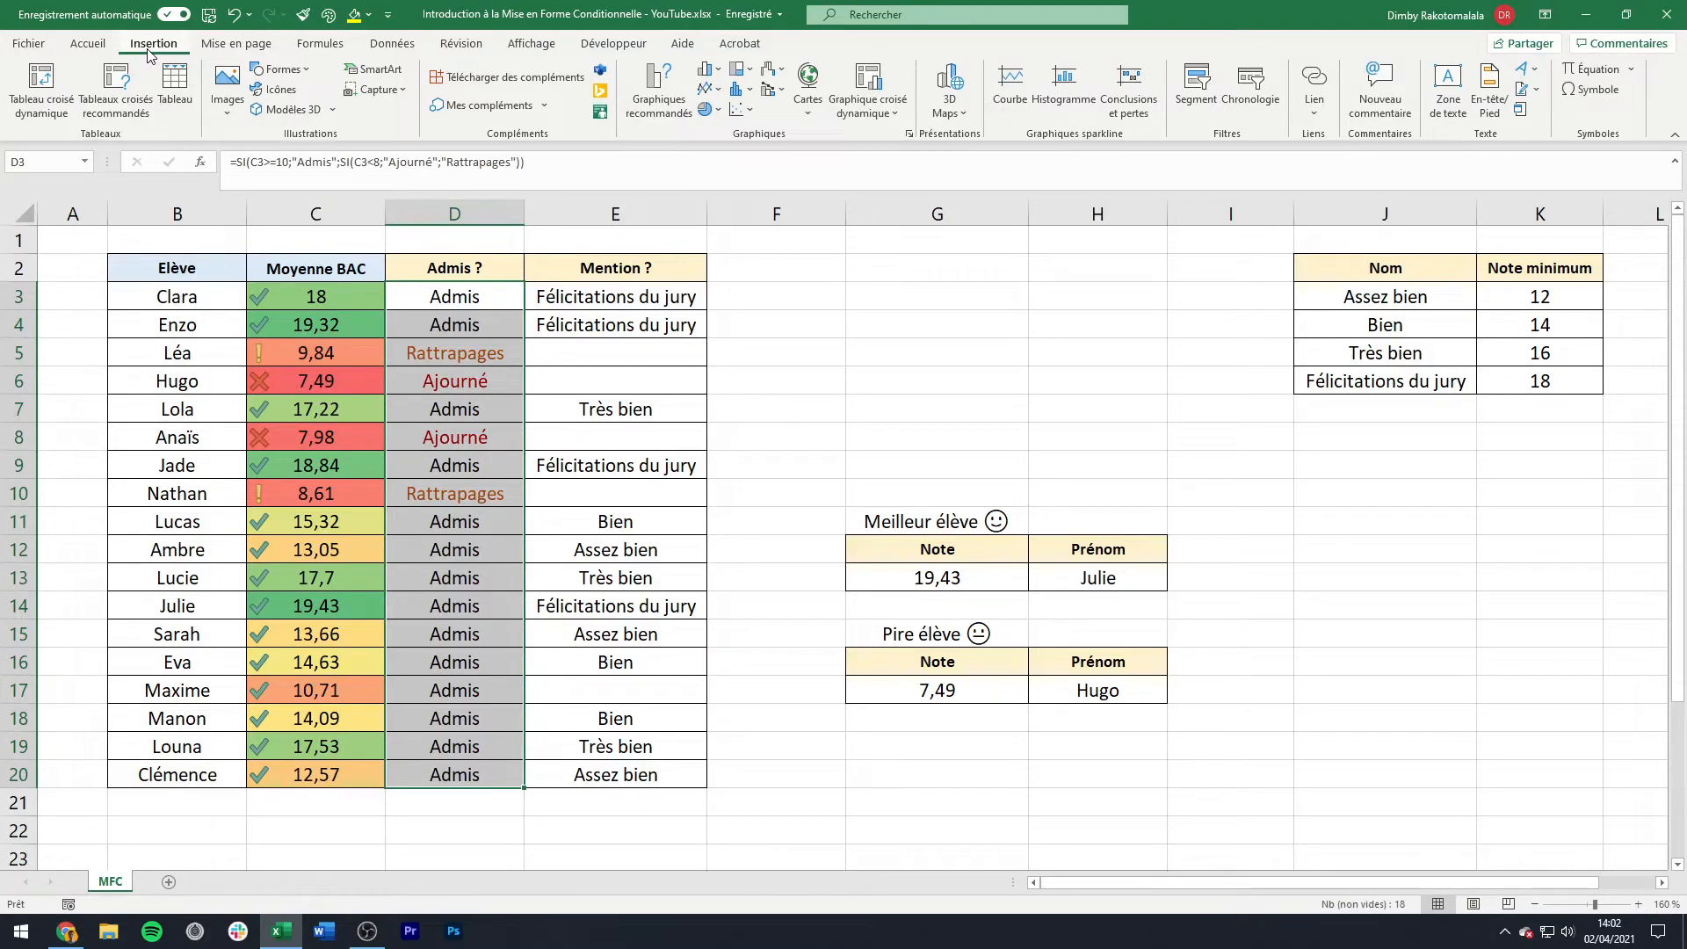
click(710, 109)
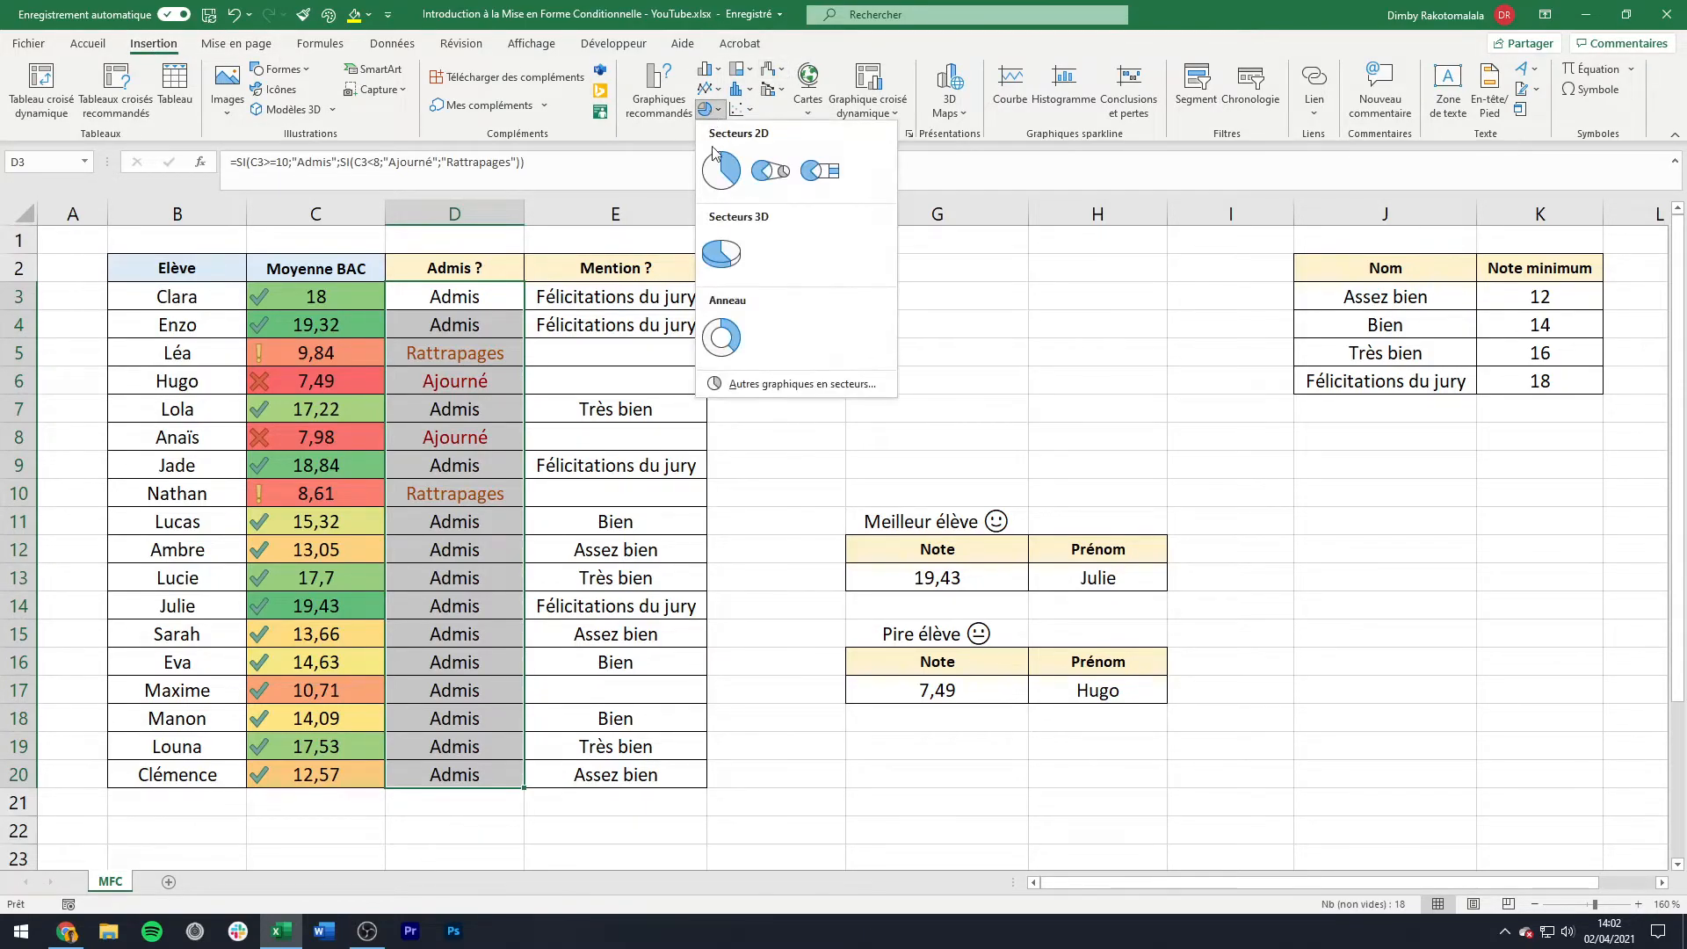
click(721, 169)
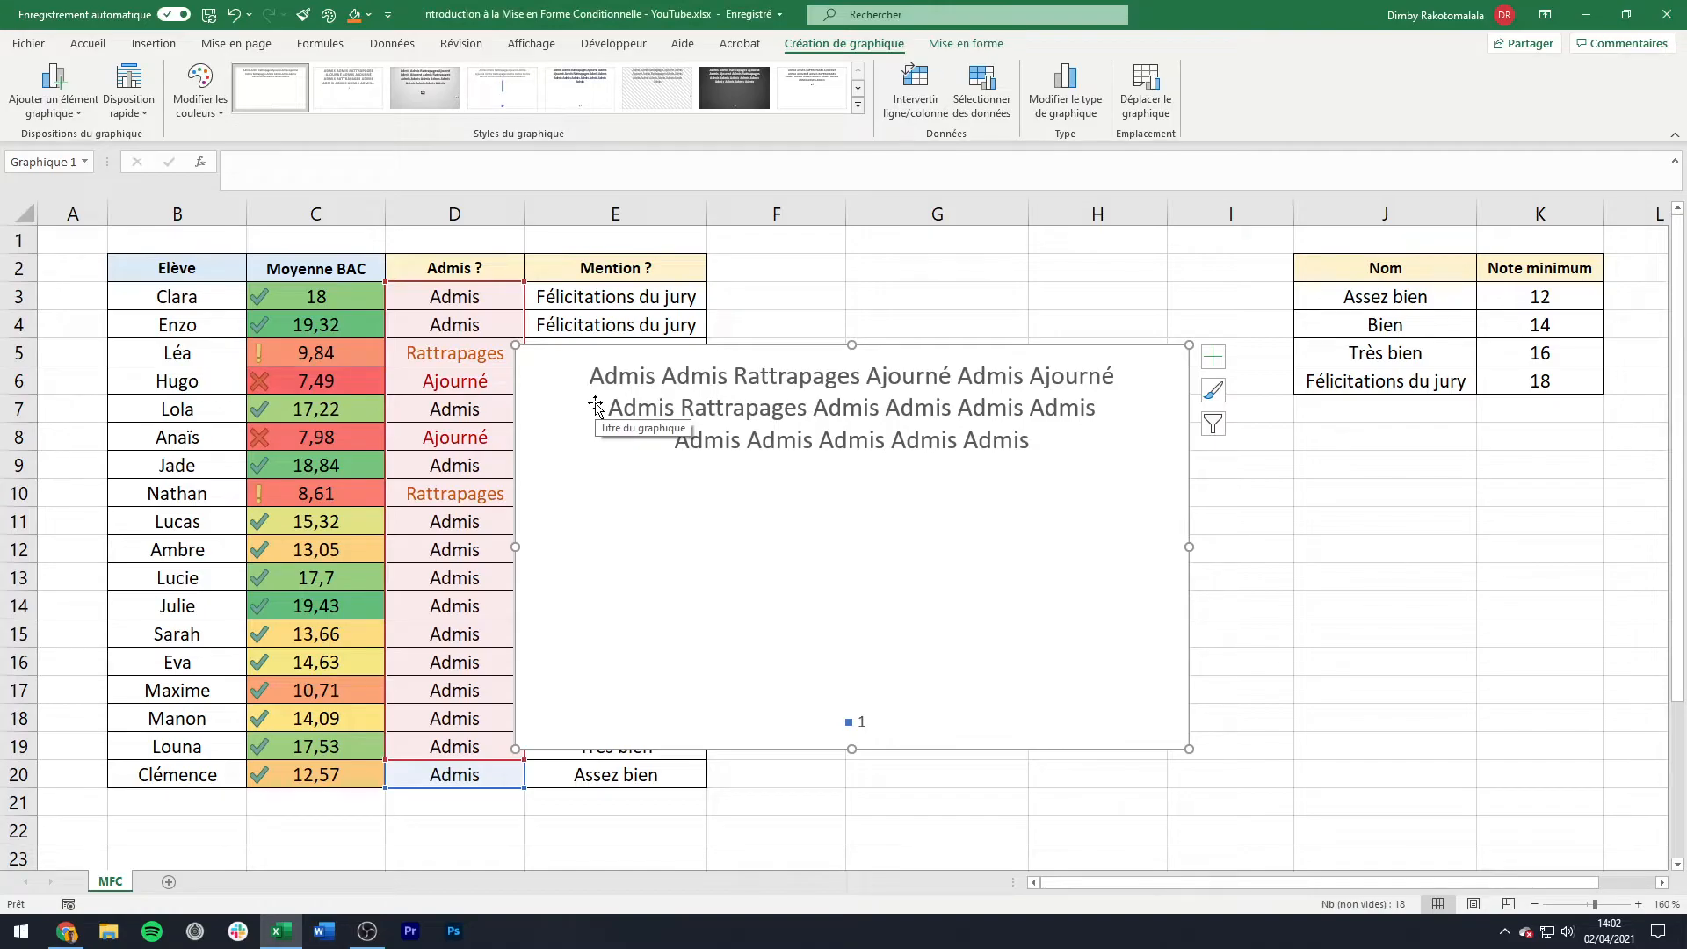
click(599, 408)
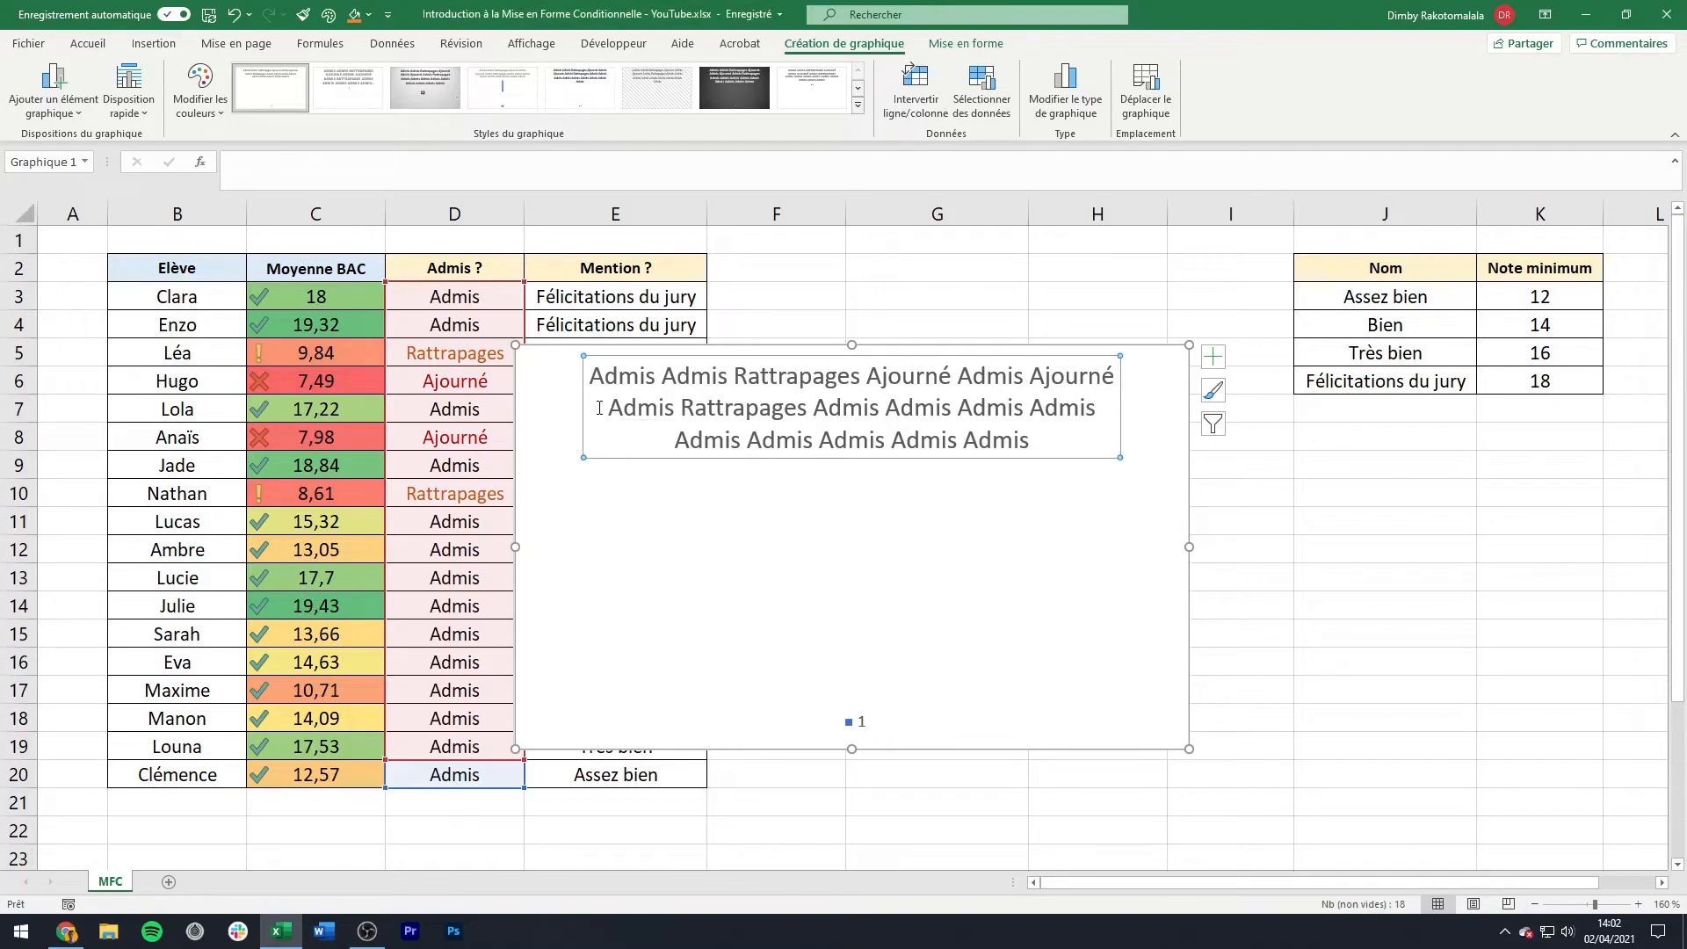
key(Delete)
key(Delete)
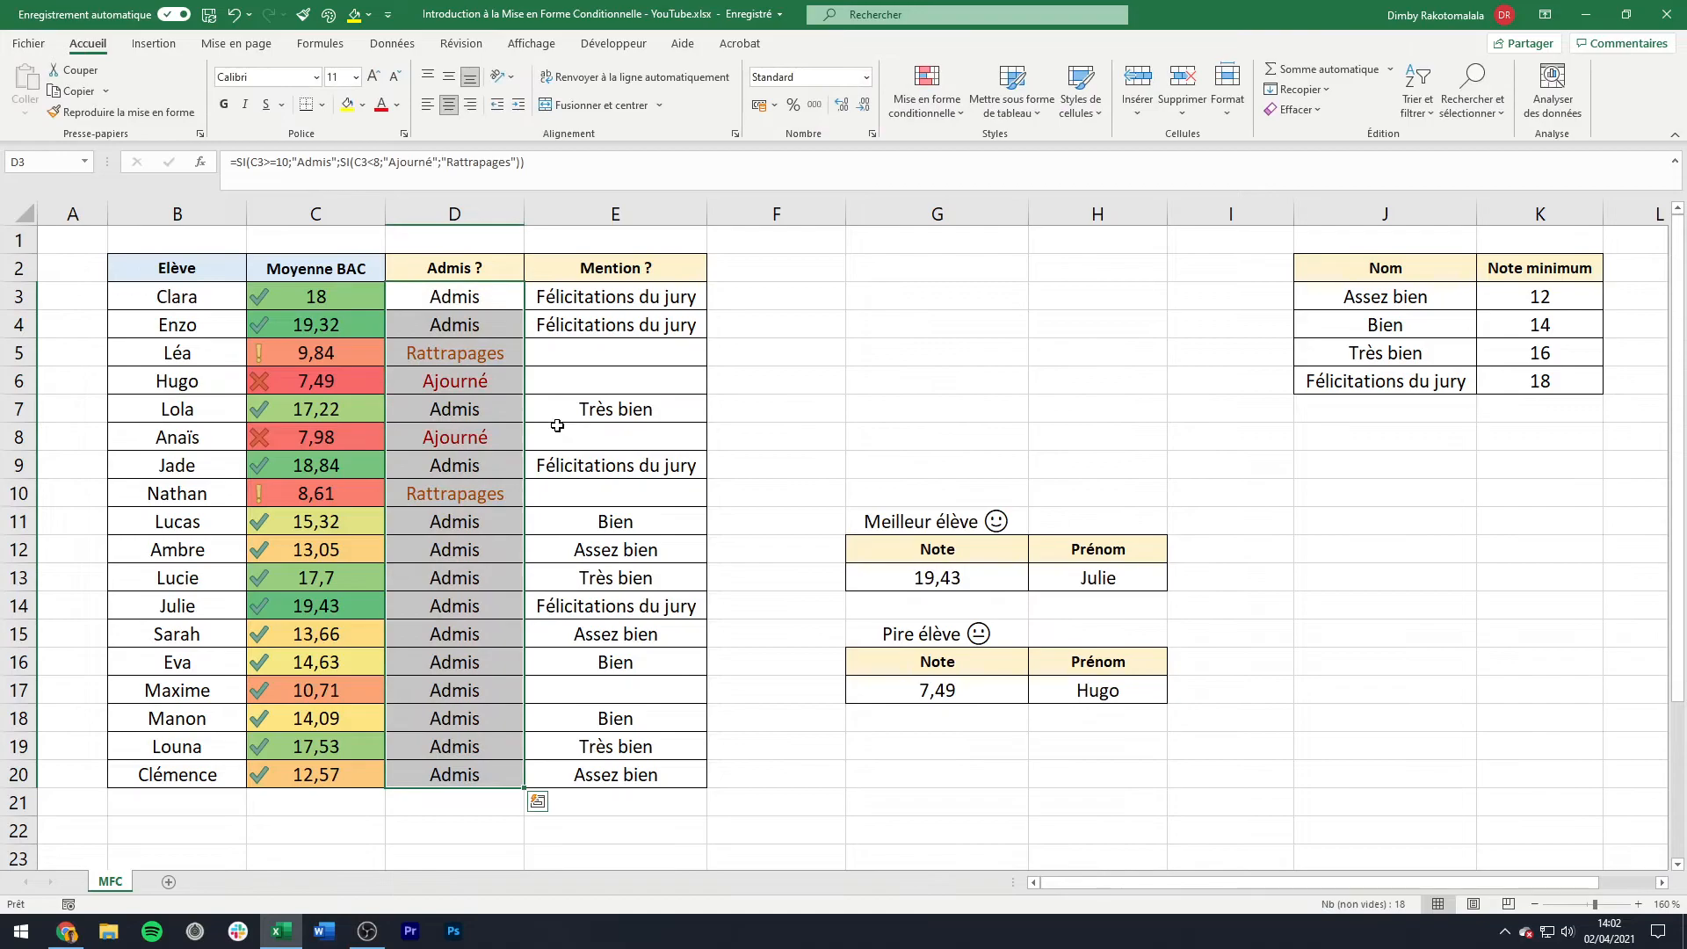
Step: Create a pivot table from MFC!$D$2:$D$20 on a new worksheet and add the "Admis ?" field as its rows
click(154, 44)
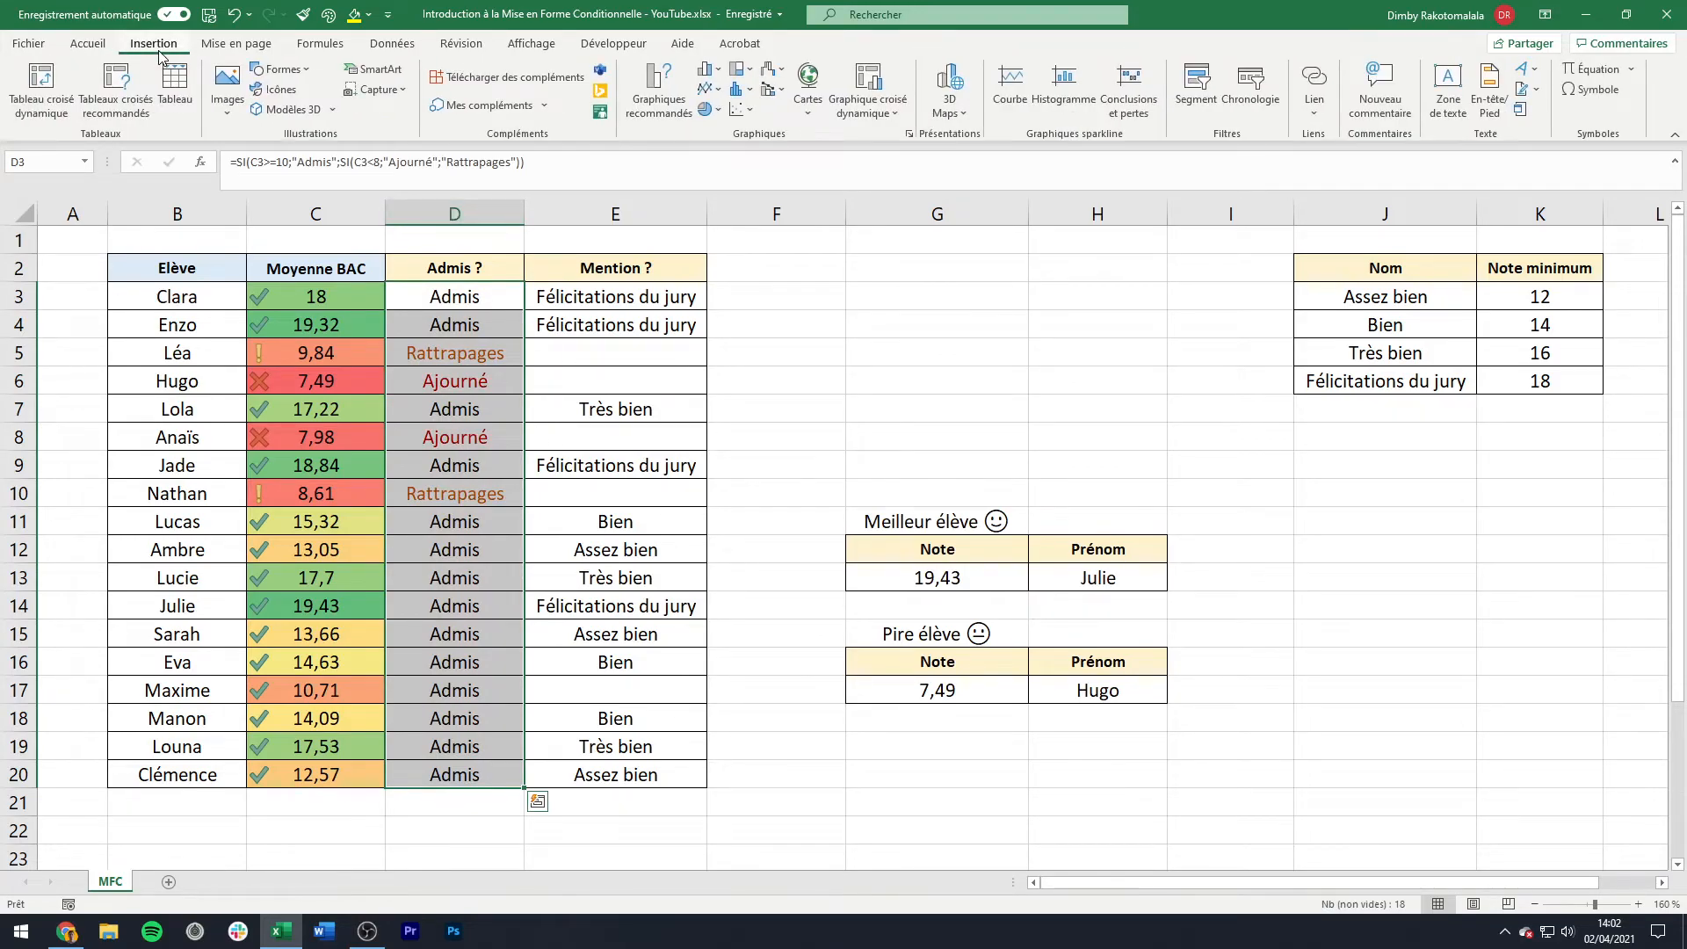
click(63, 95)
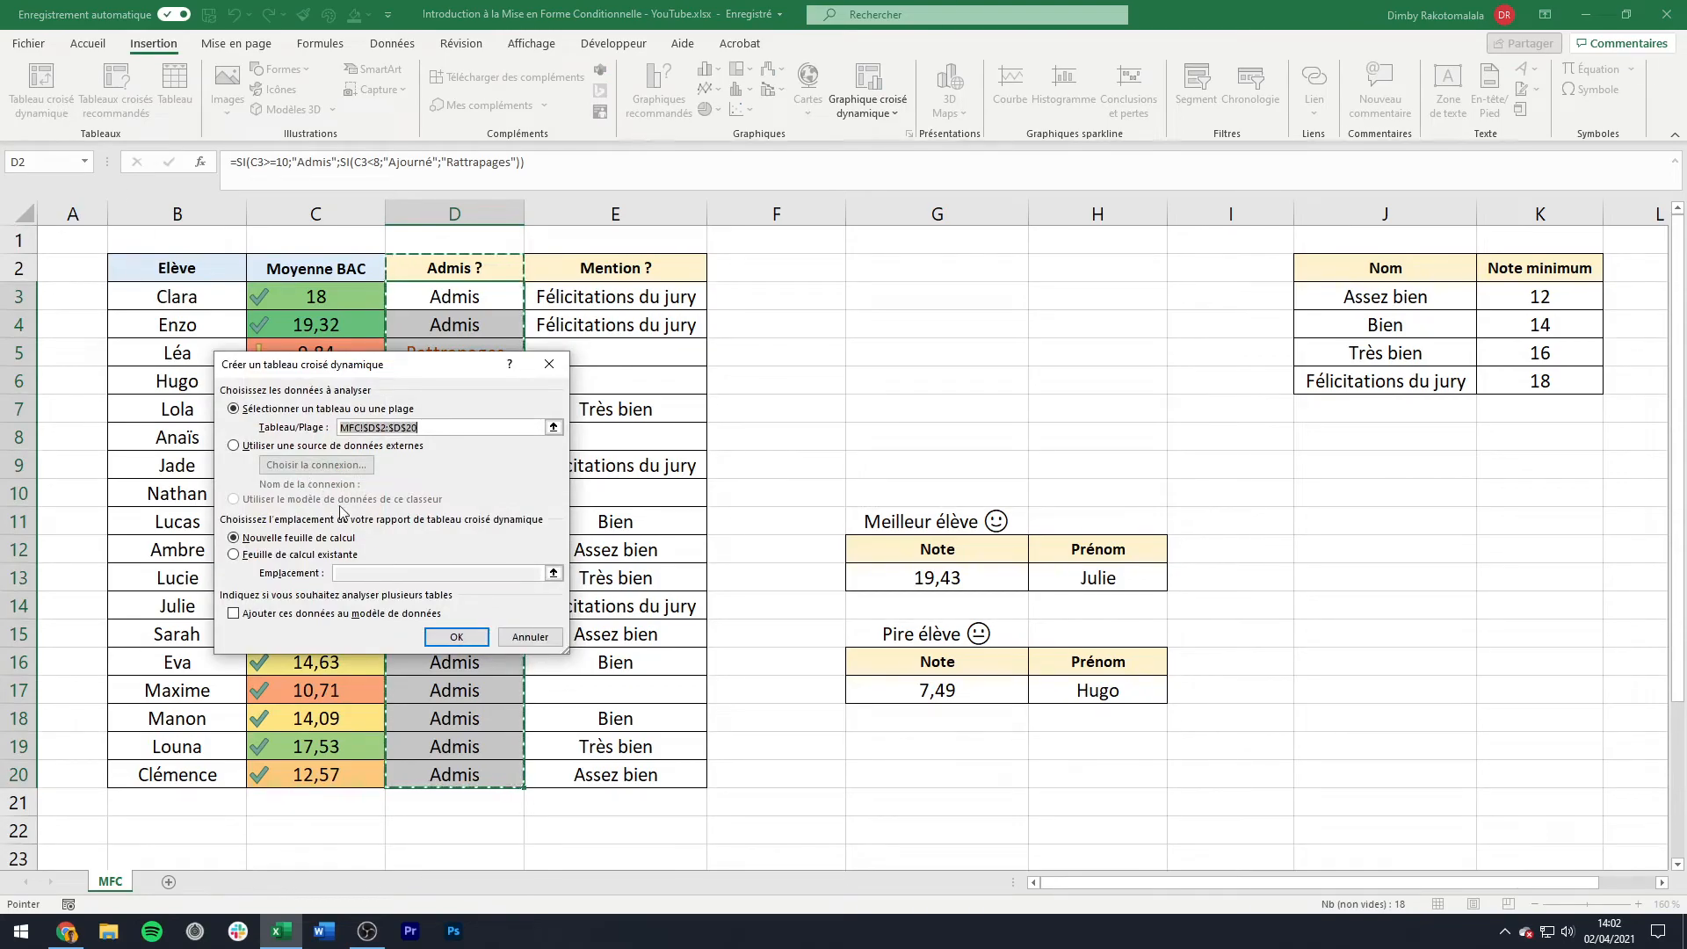
click(454, 637)
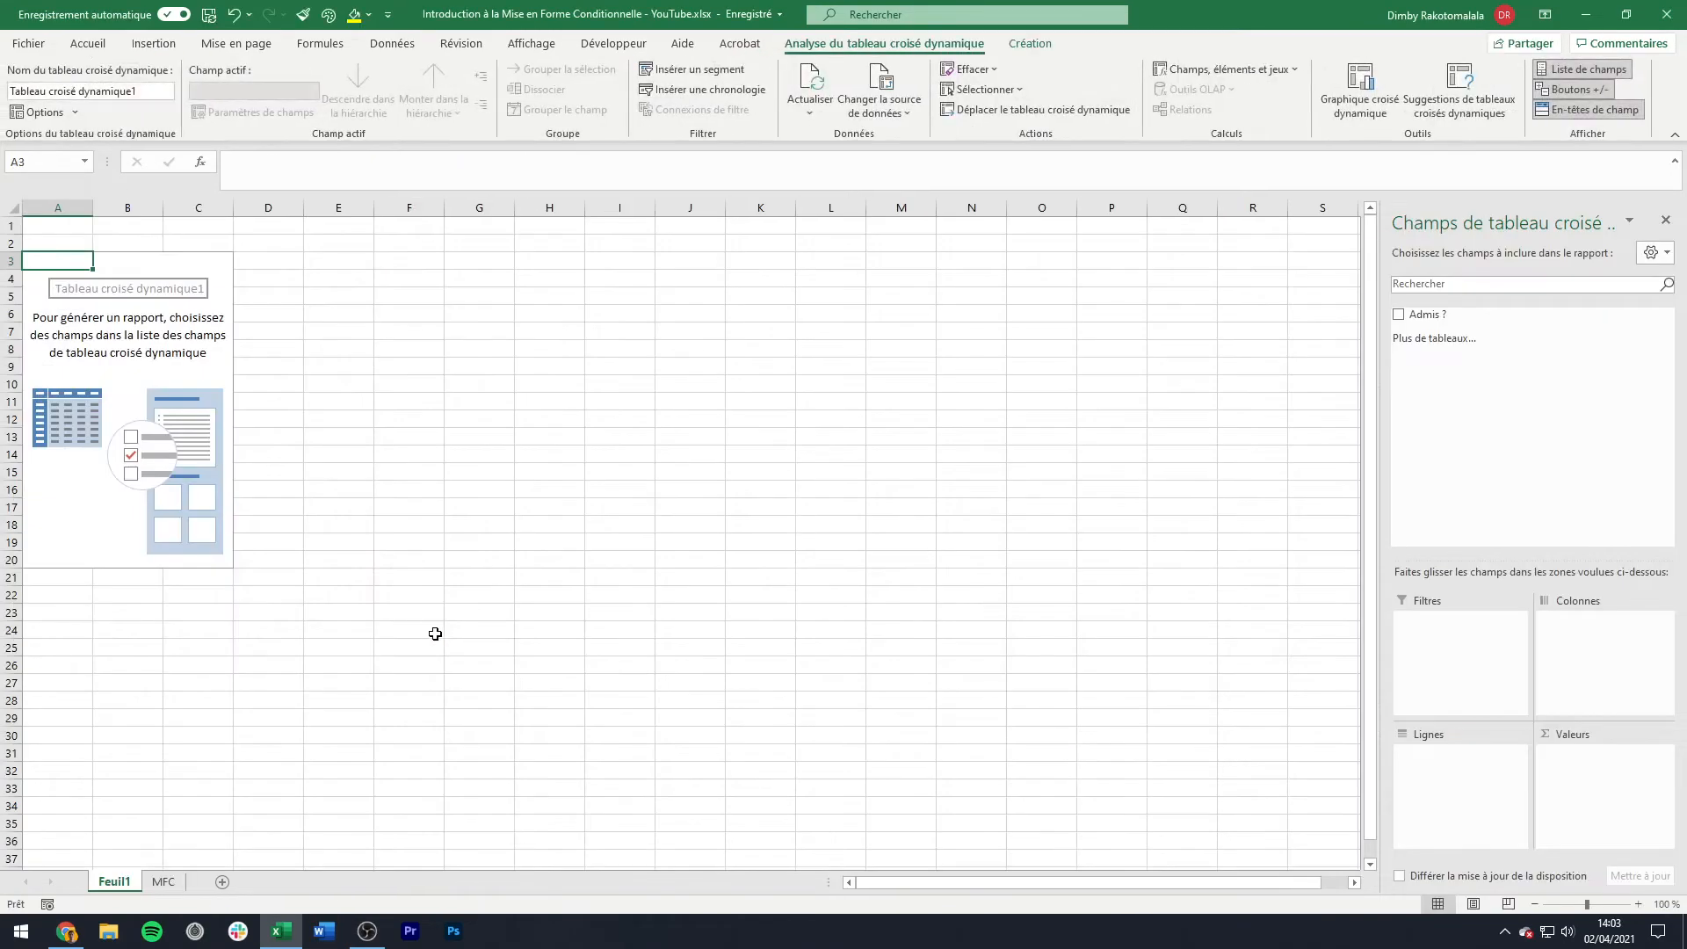
click(185, 452)
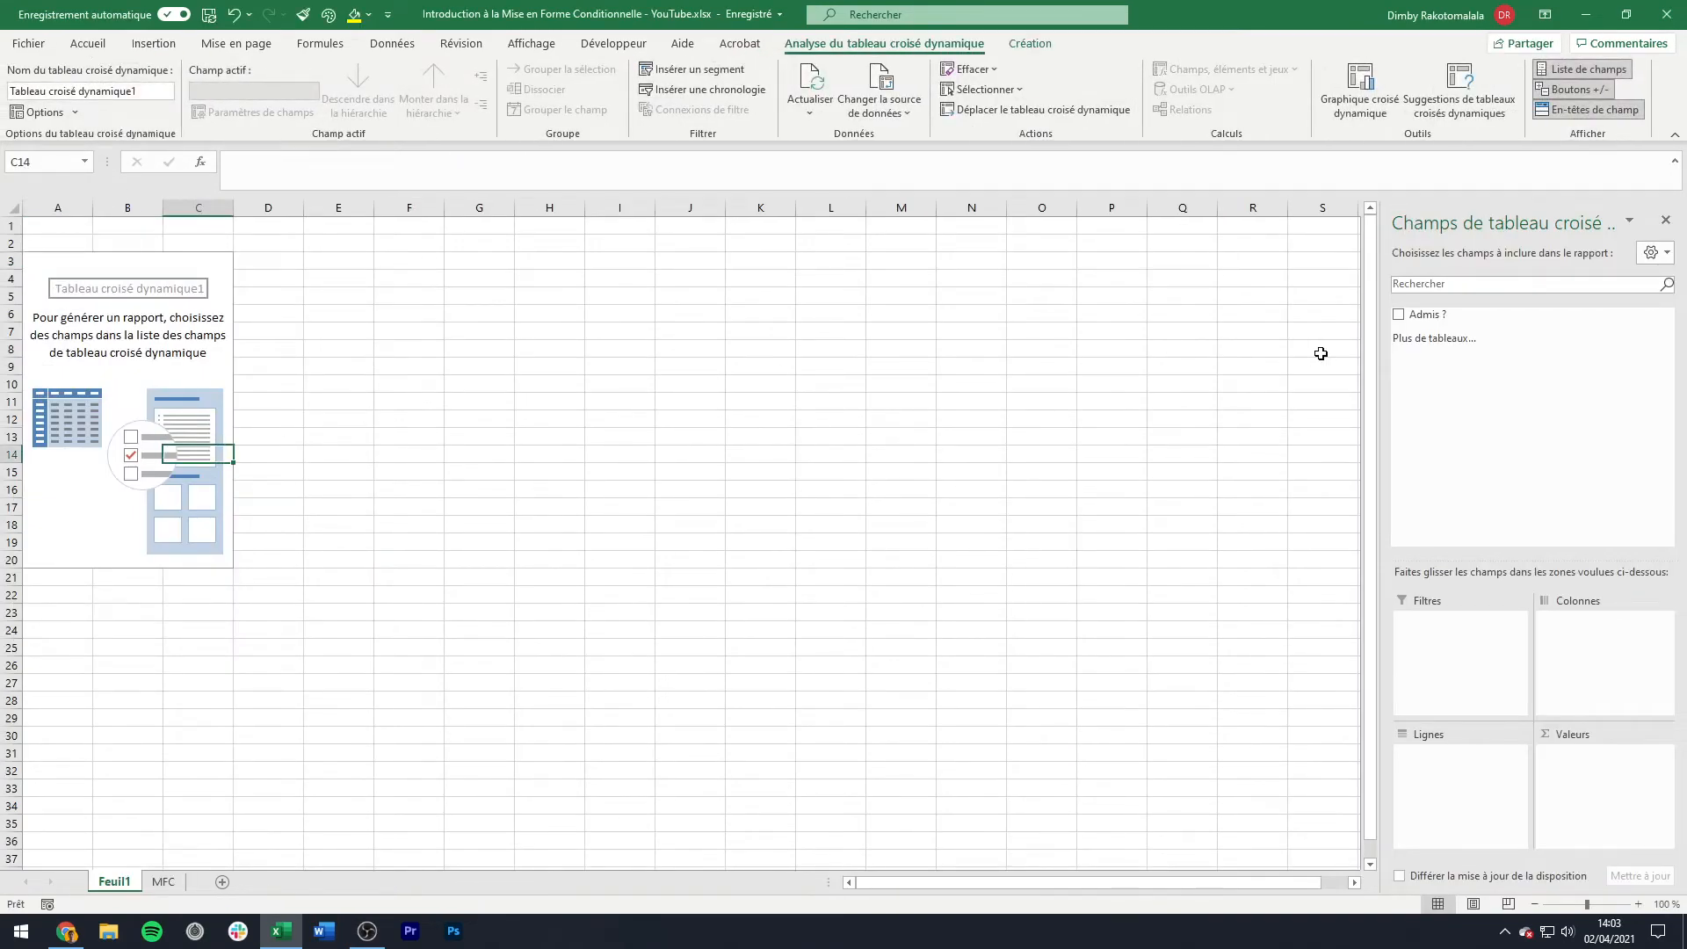
click(1398, 314)
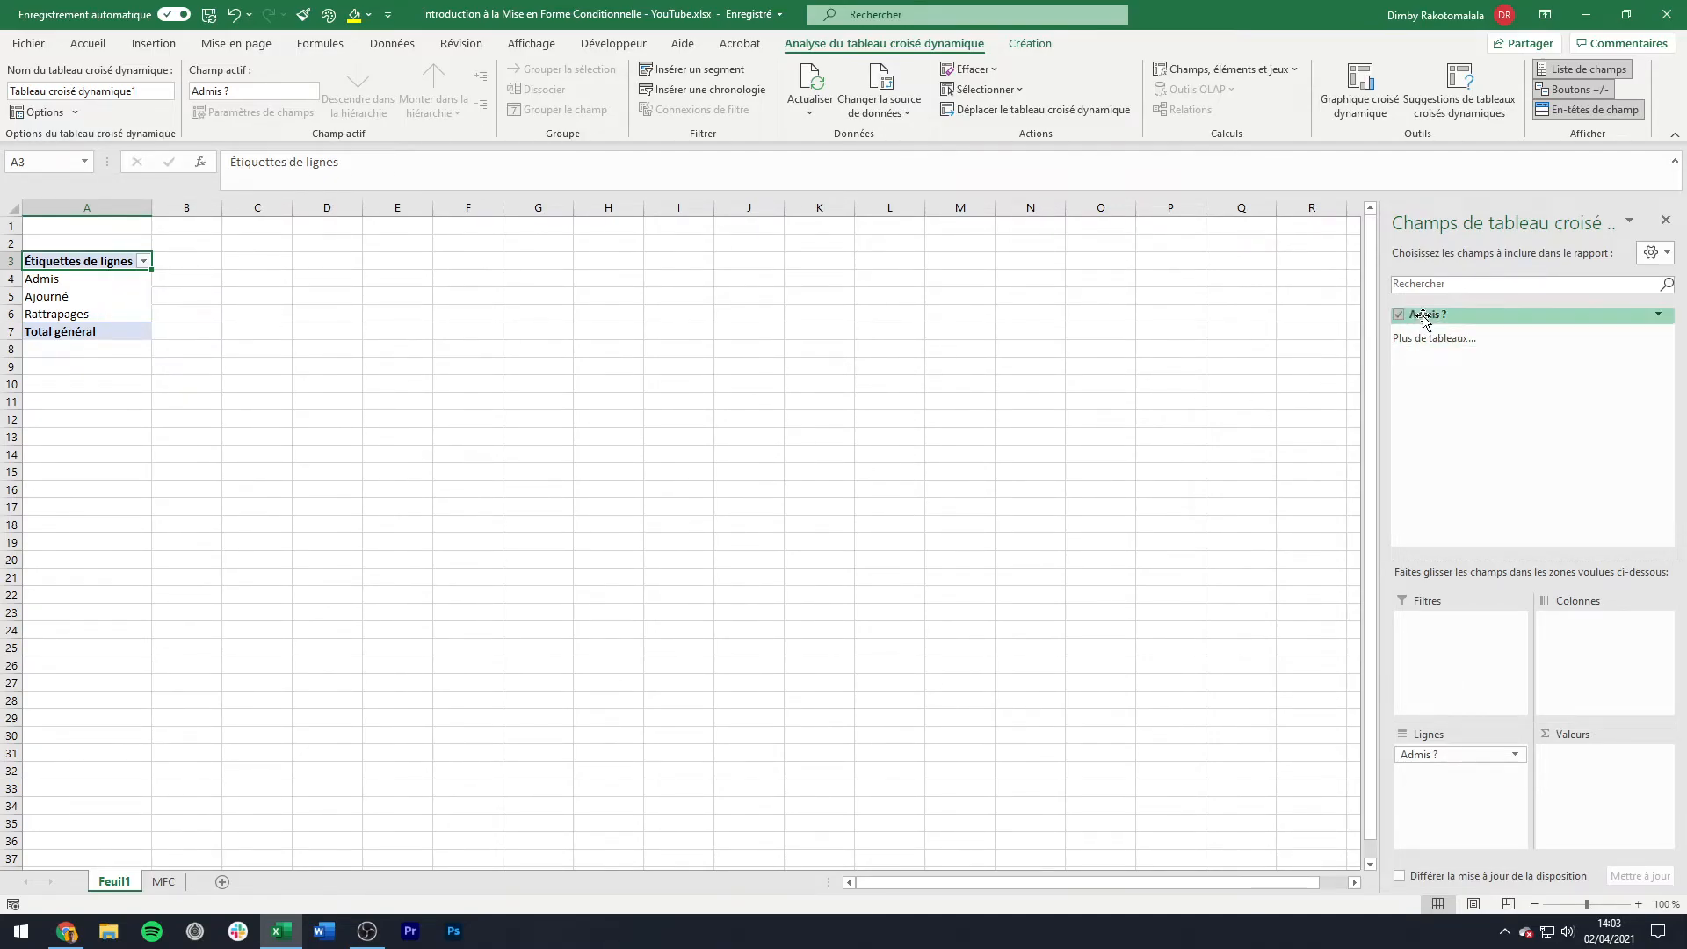
Step: Add the "Admis ?" field to the pivot table's values as a count and check the counts against the students in B3:B20
drag(1430, 316, 1560, 781)
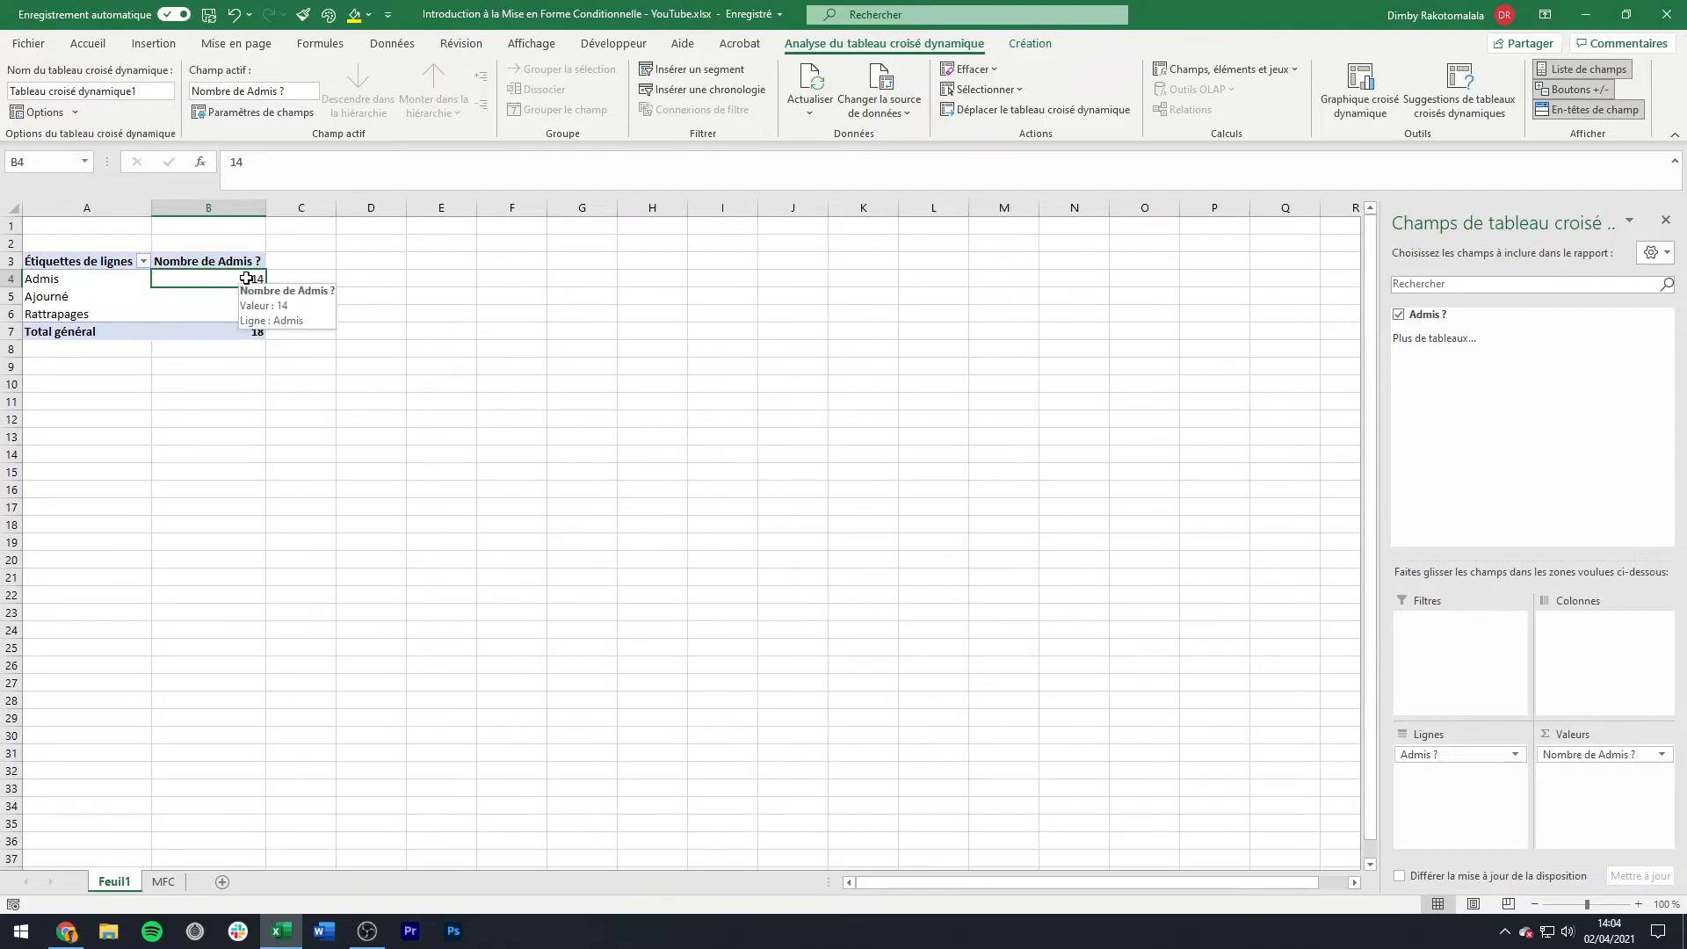
drag(246, 278, 231, 312)
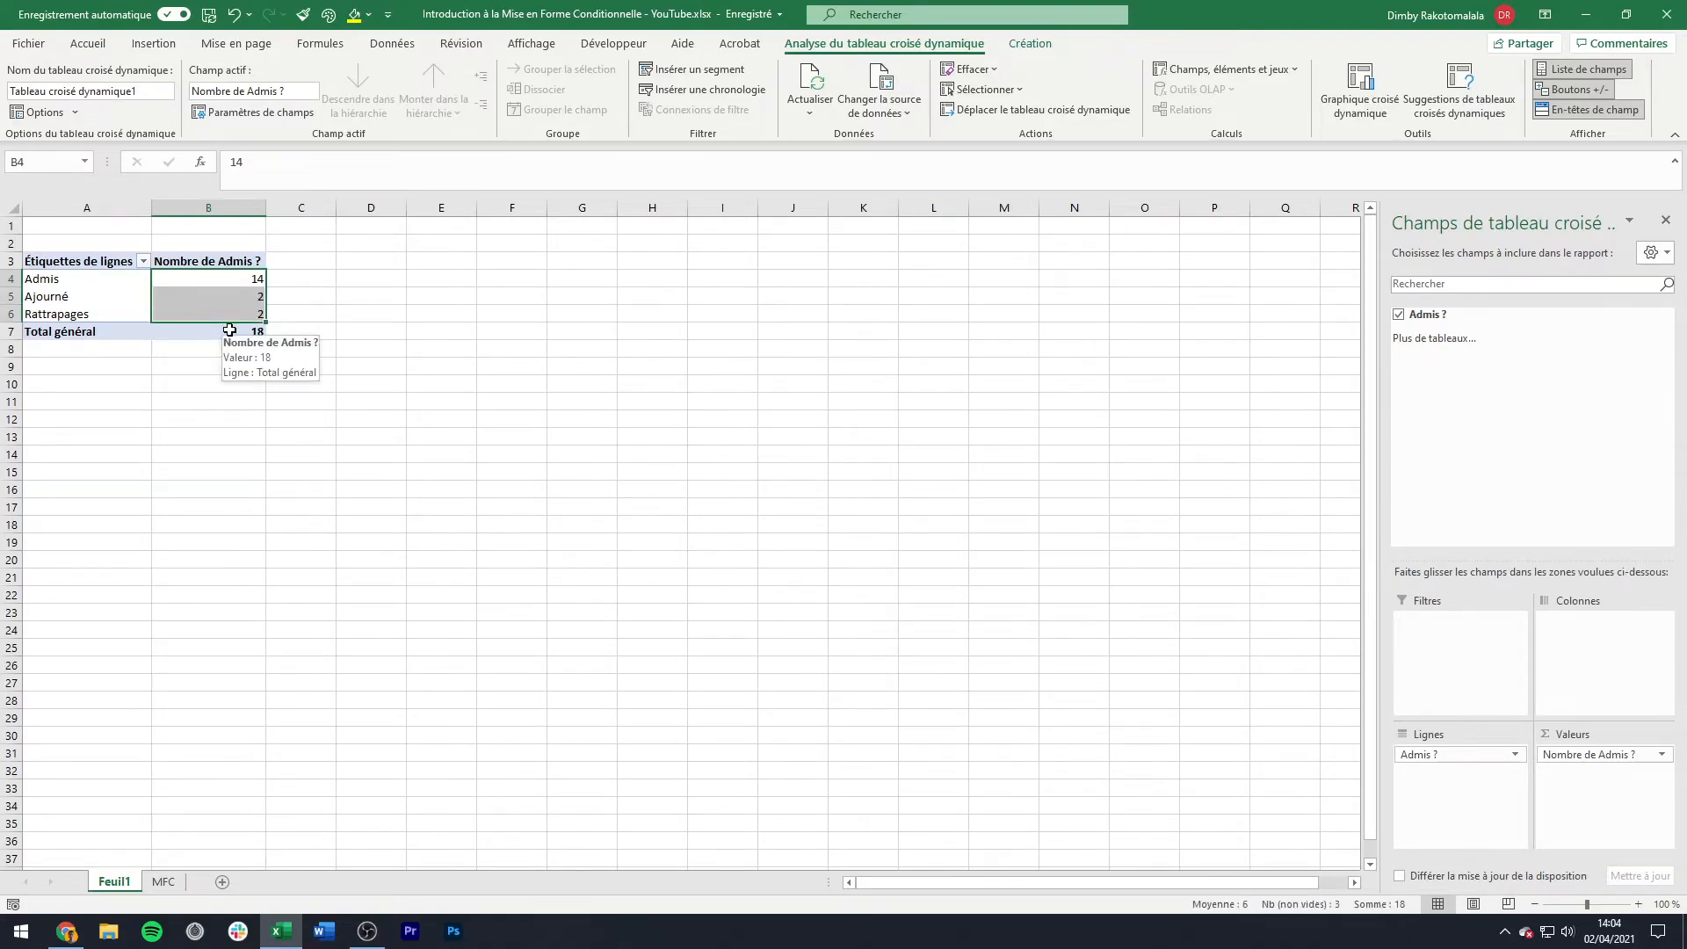
click(229, 330)
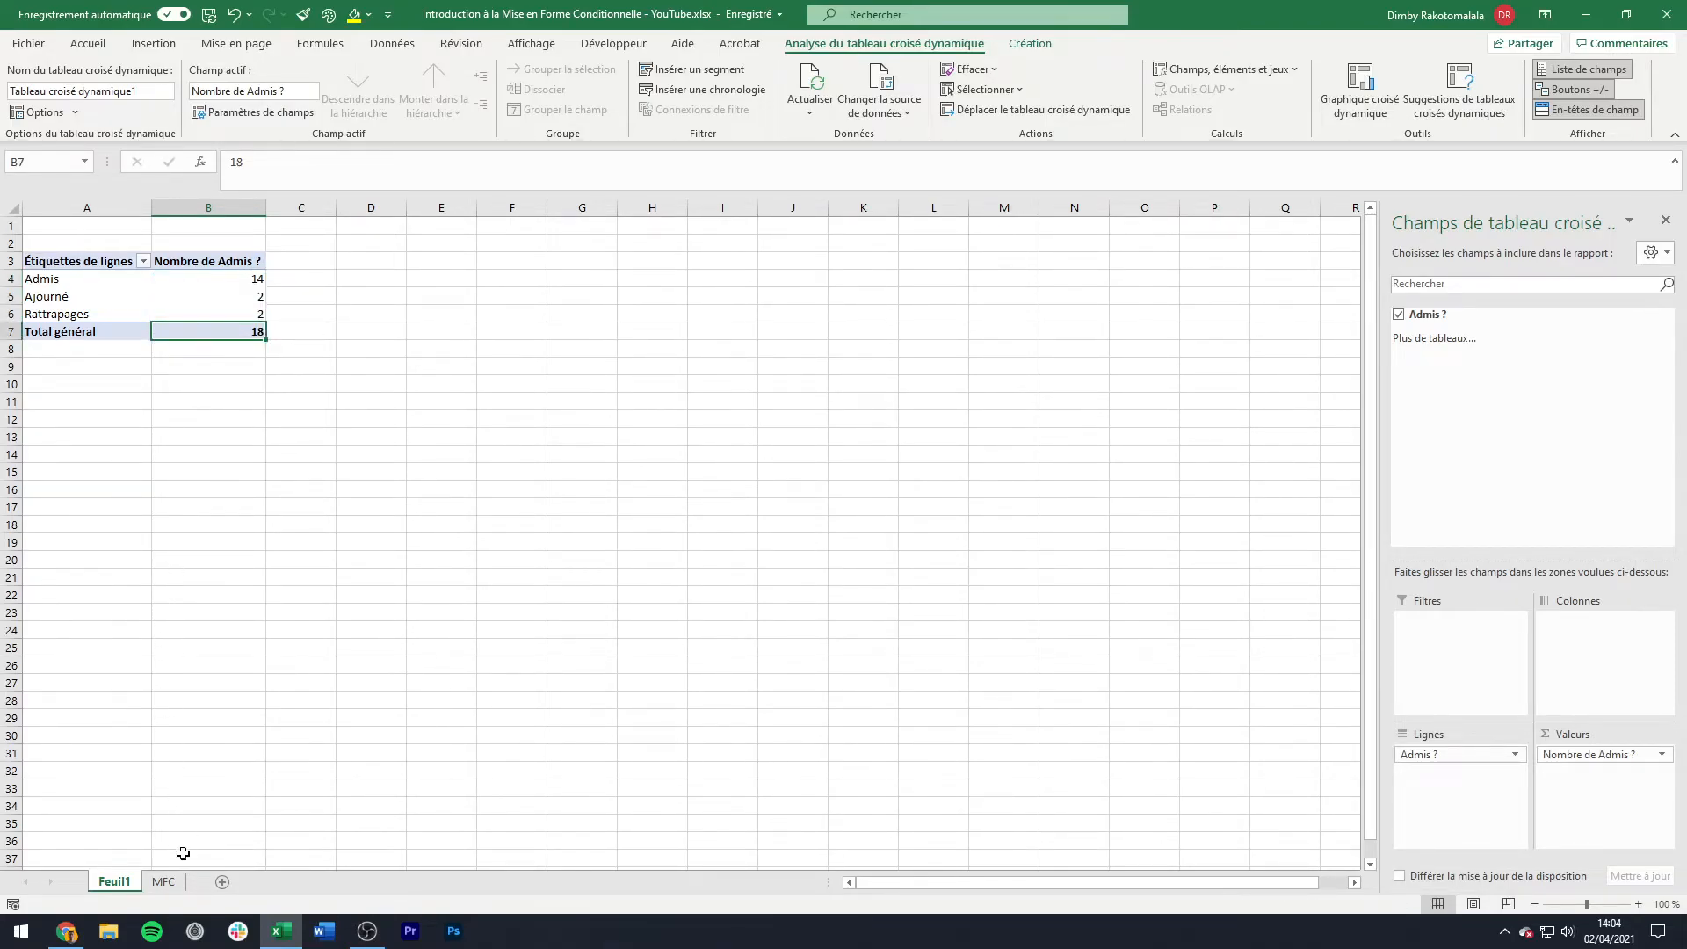
click(164, 882)
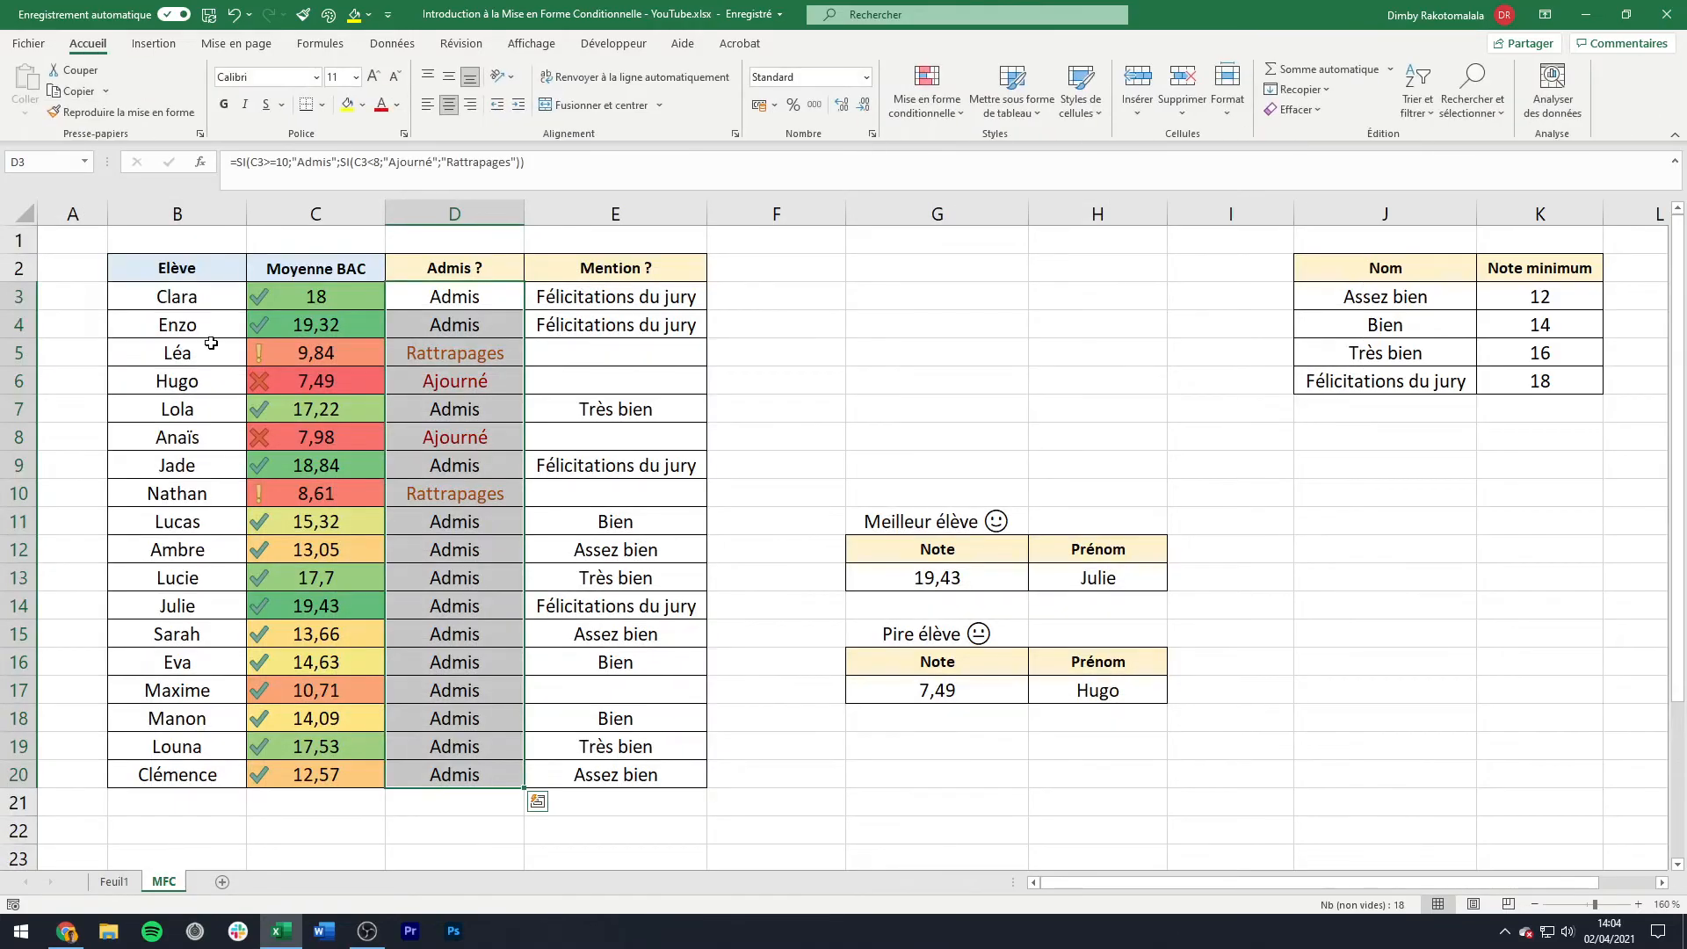
drag(210, 303, 201, 771)
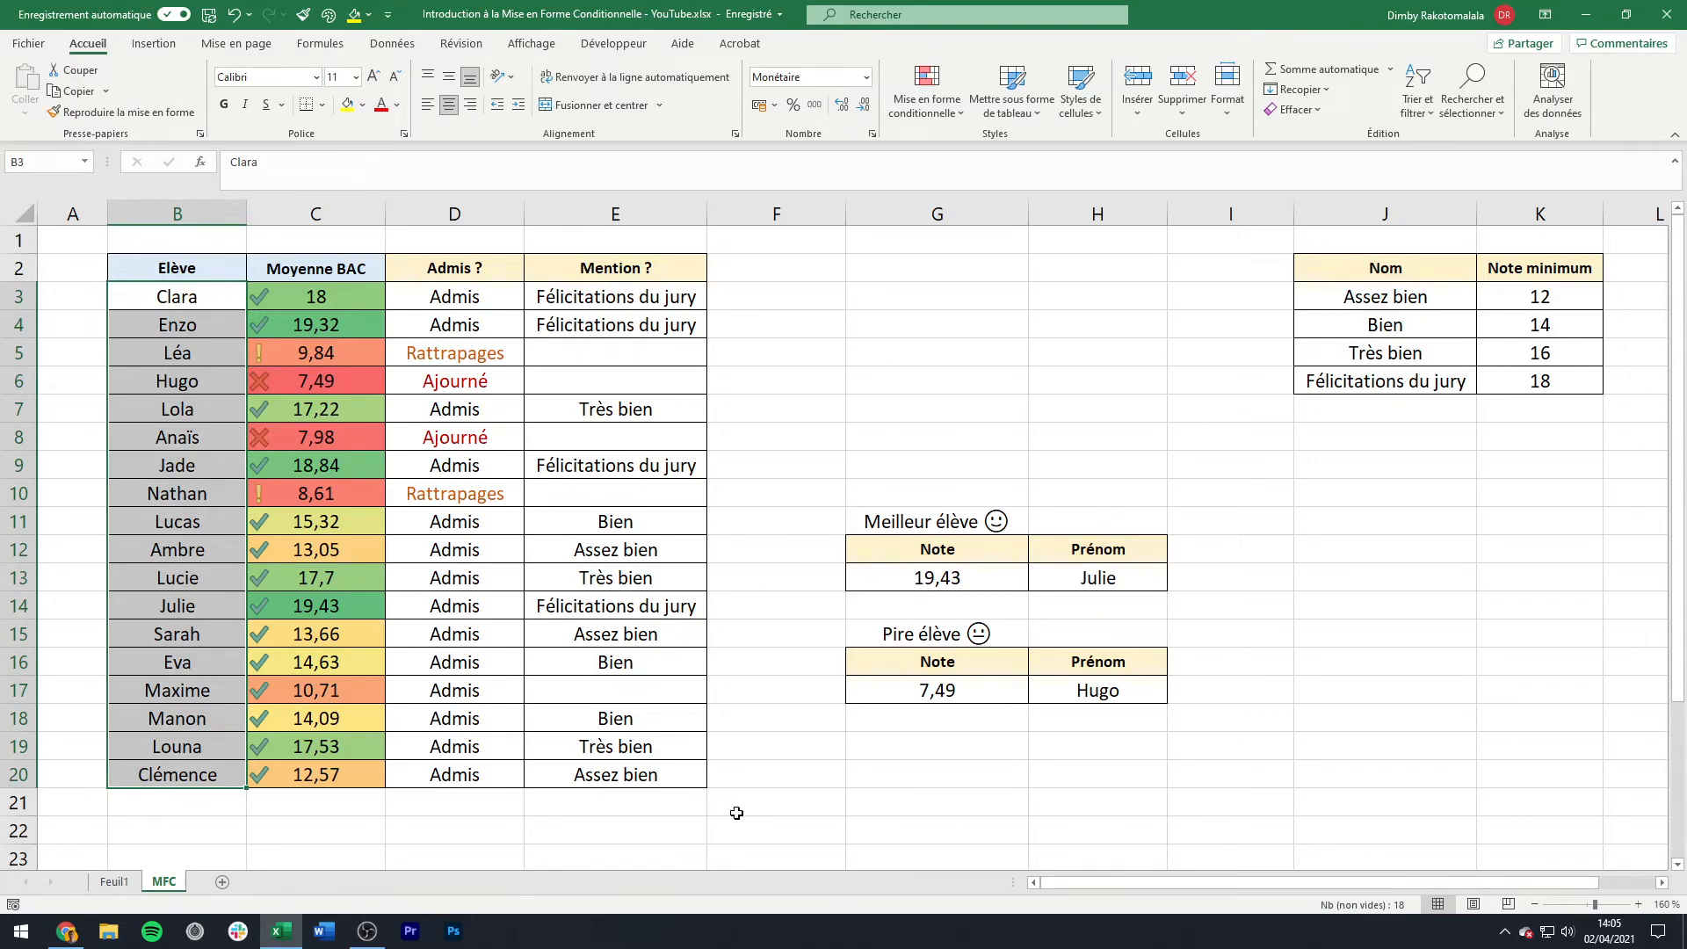
click(112, 883)
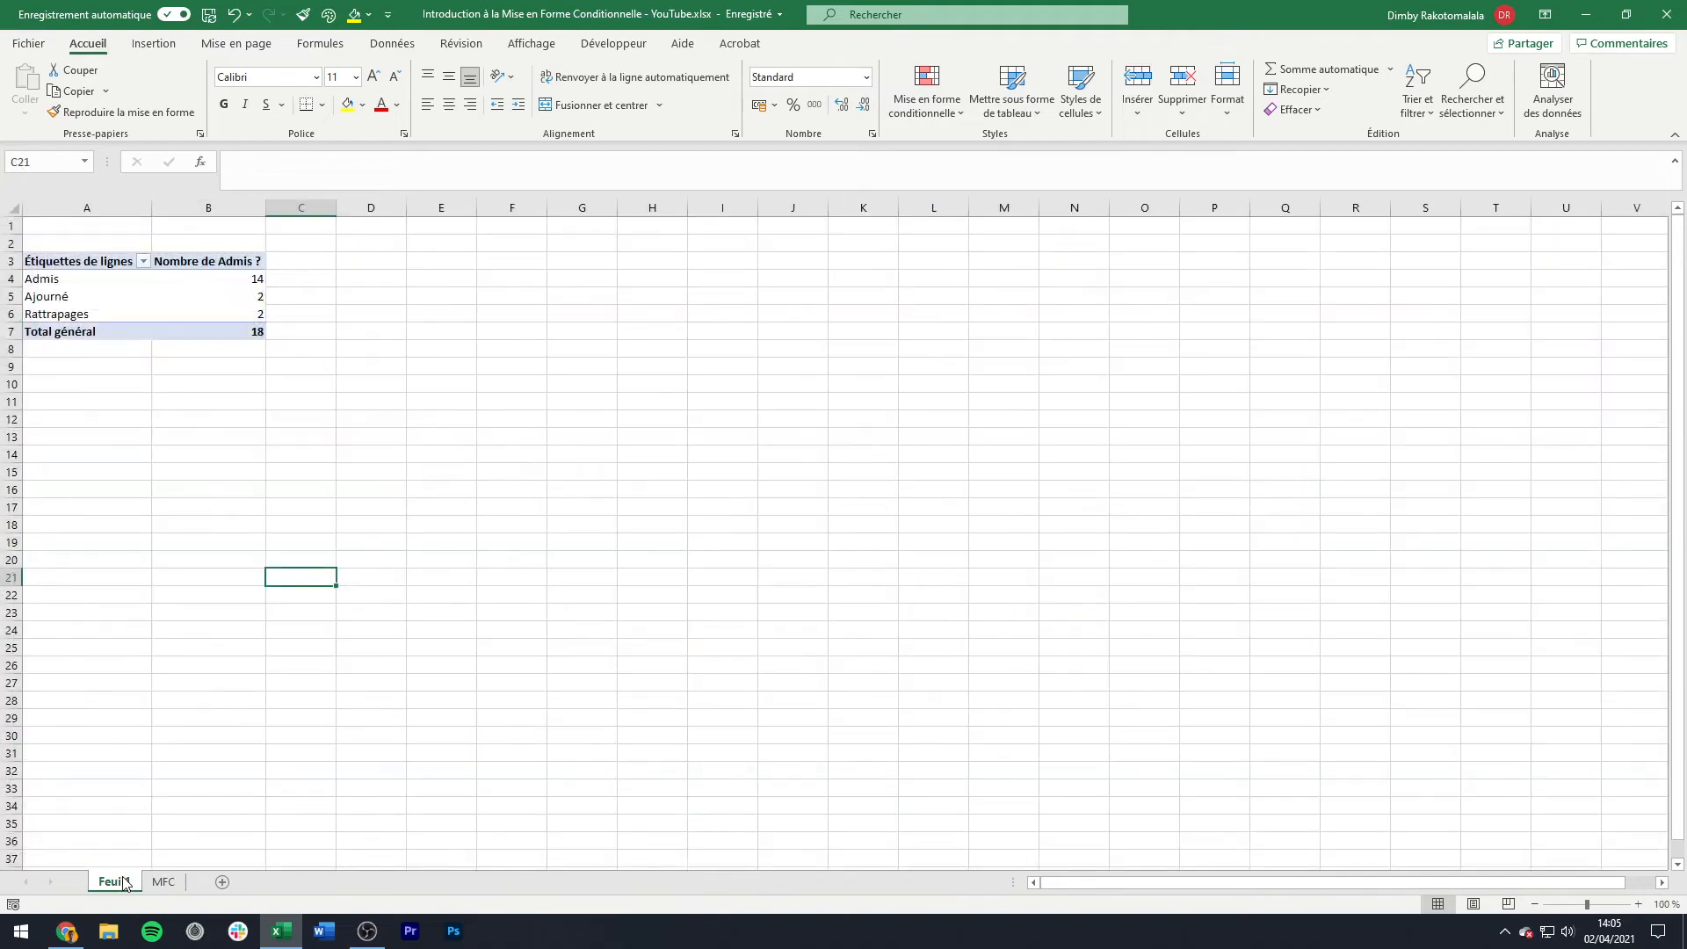
Step: Insert a 2D pie chart from the pivot table's status counts in A4:B6
drag(104, 279, 202, 314)
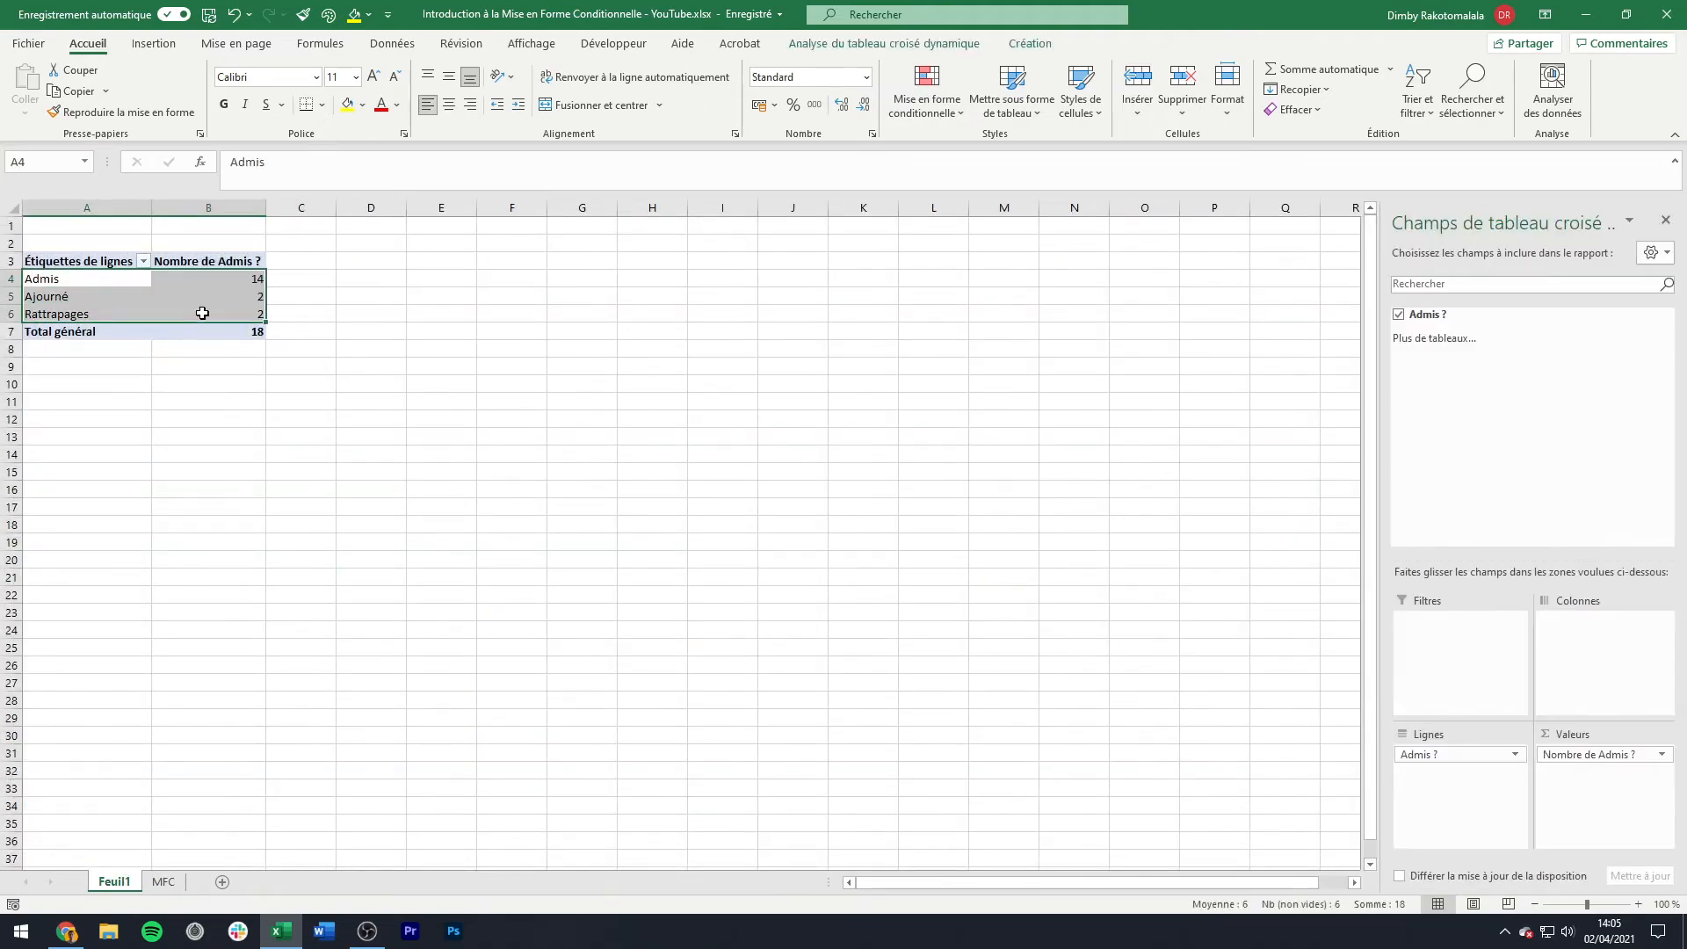
click(155, 44)
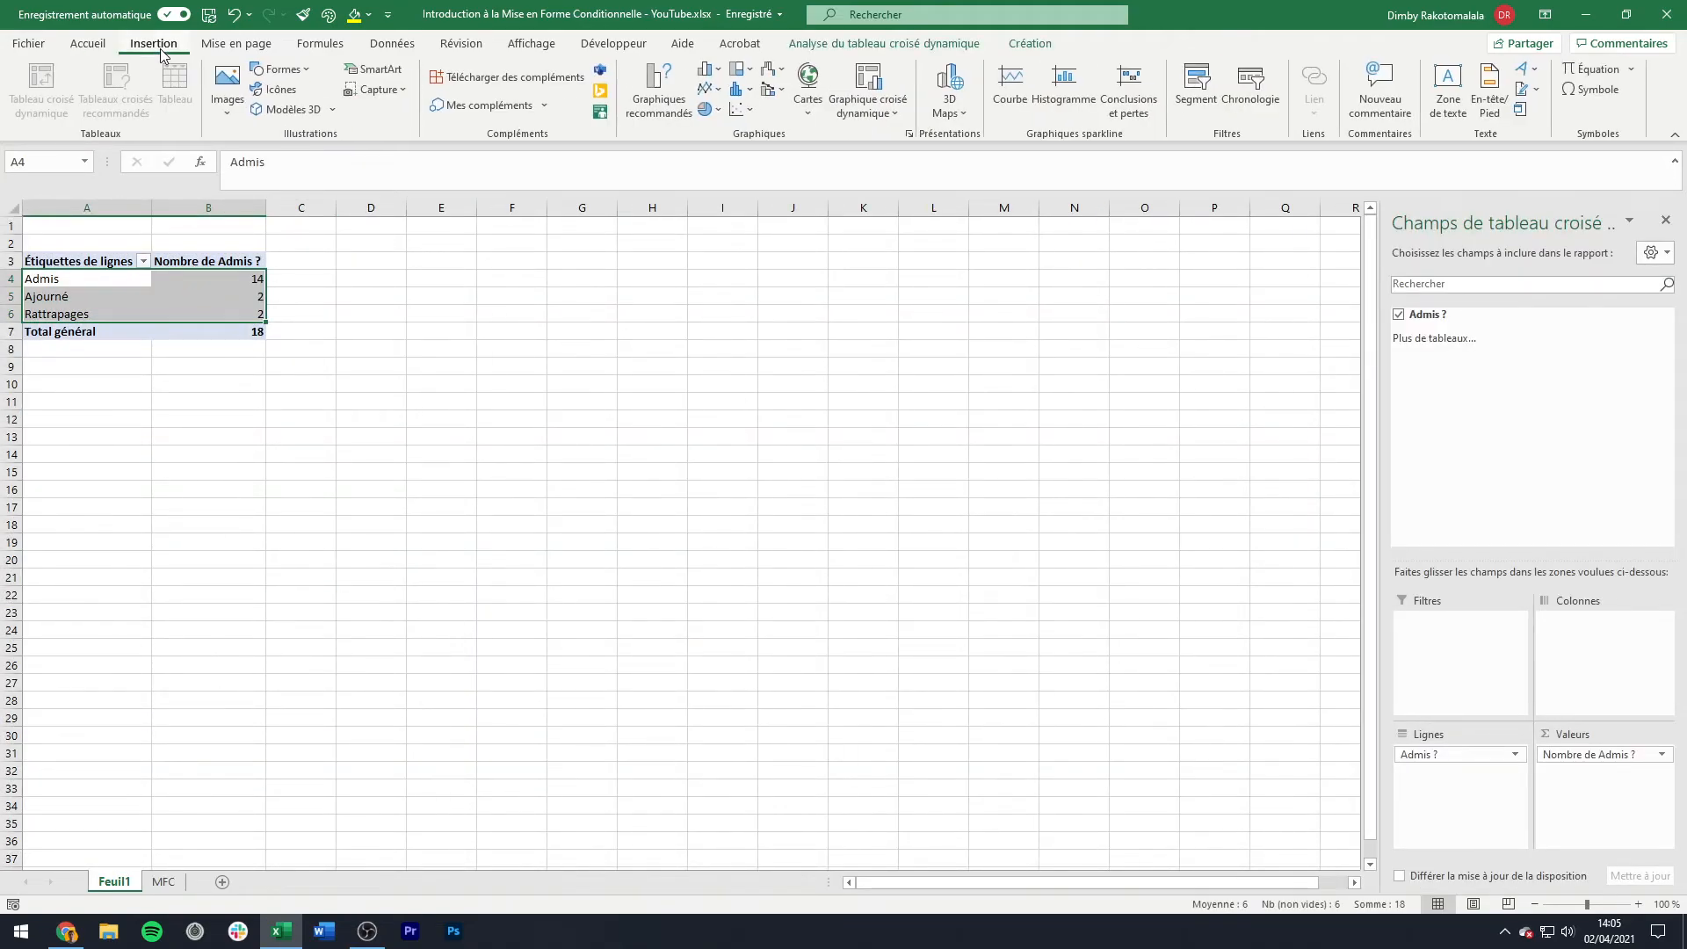
click(707, 111)
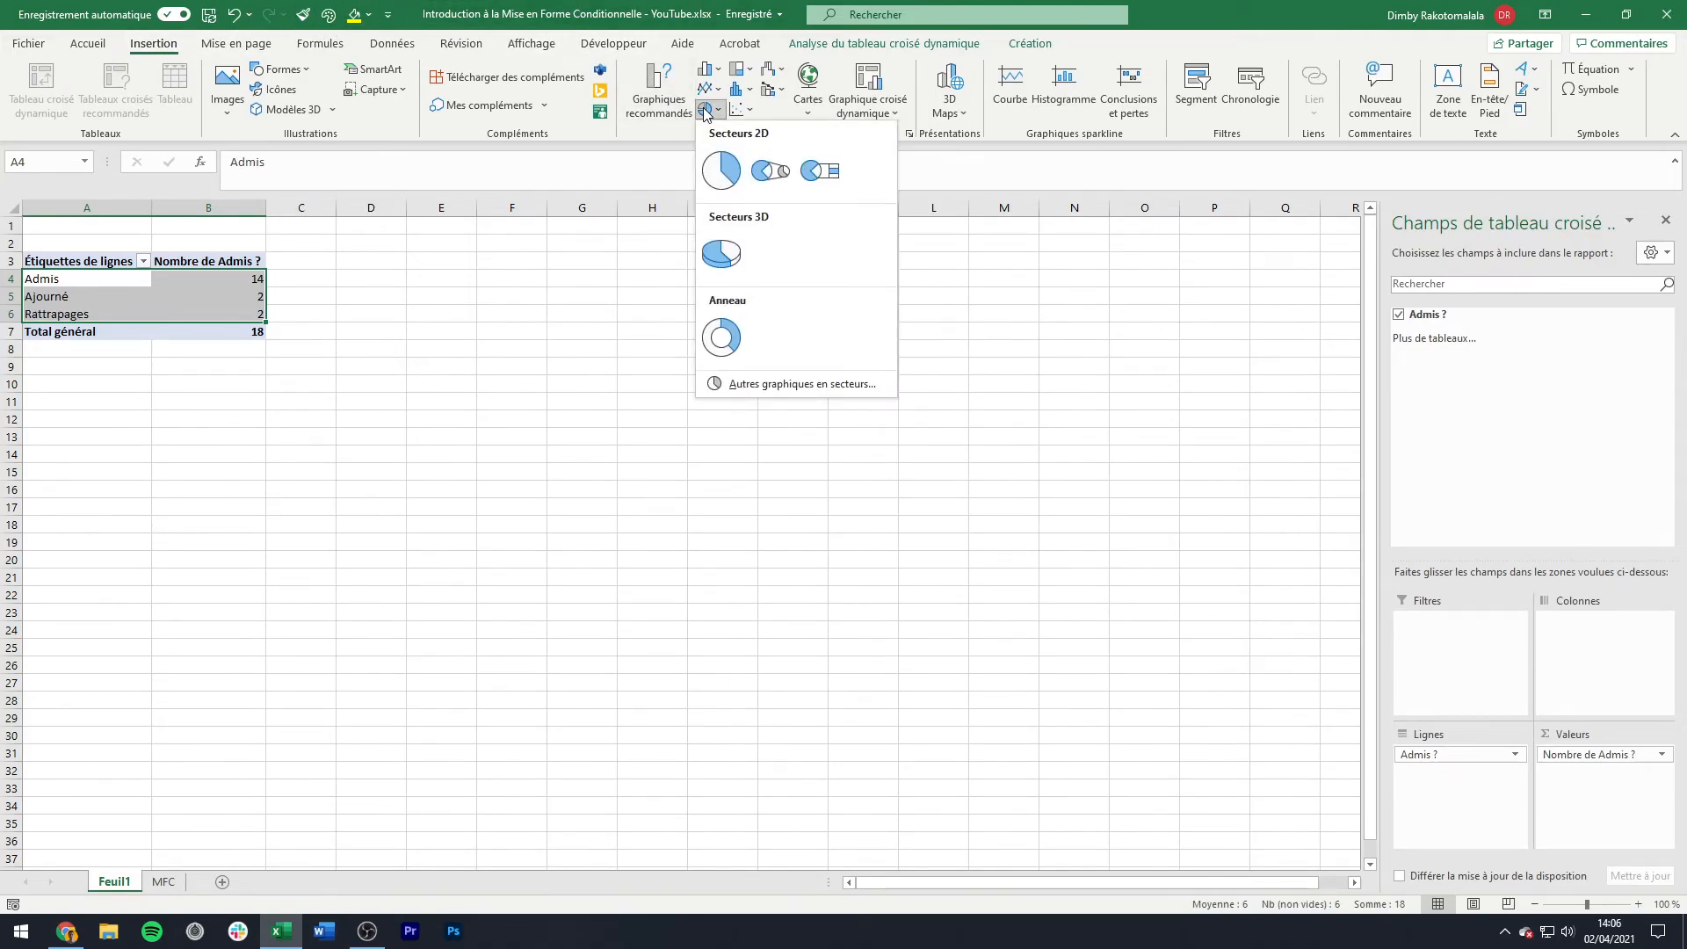
click(711, 173)
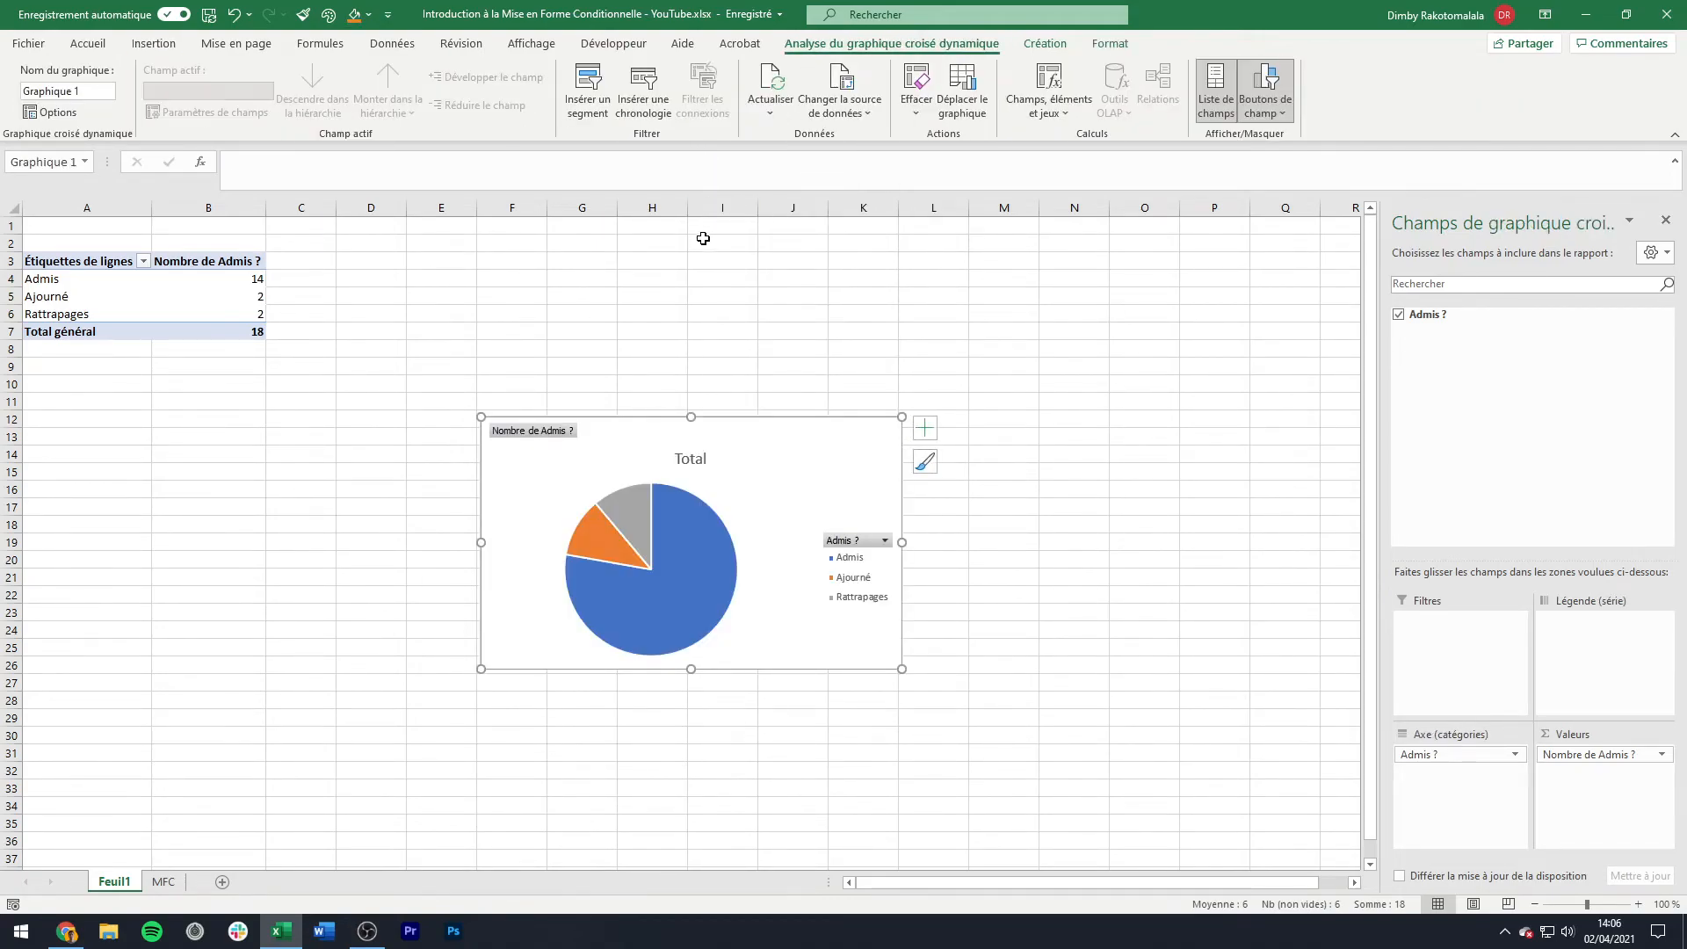
Step: Move the pie chart to cell G2 of the MFC sheet and resize it to fit above the "Meilleur élève" table
key(Delete)
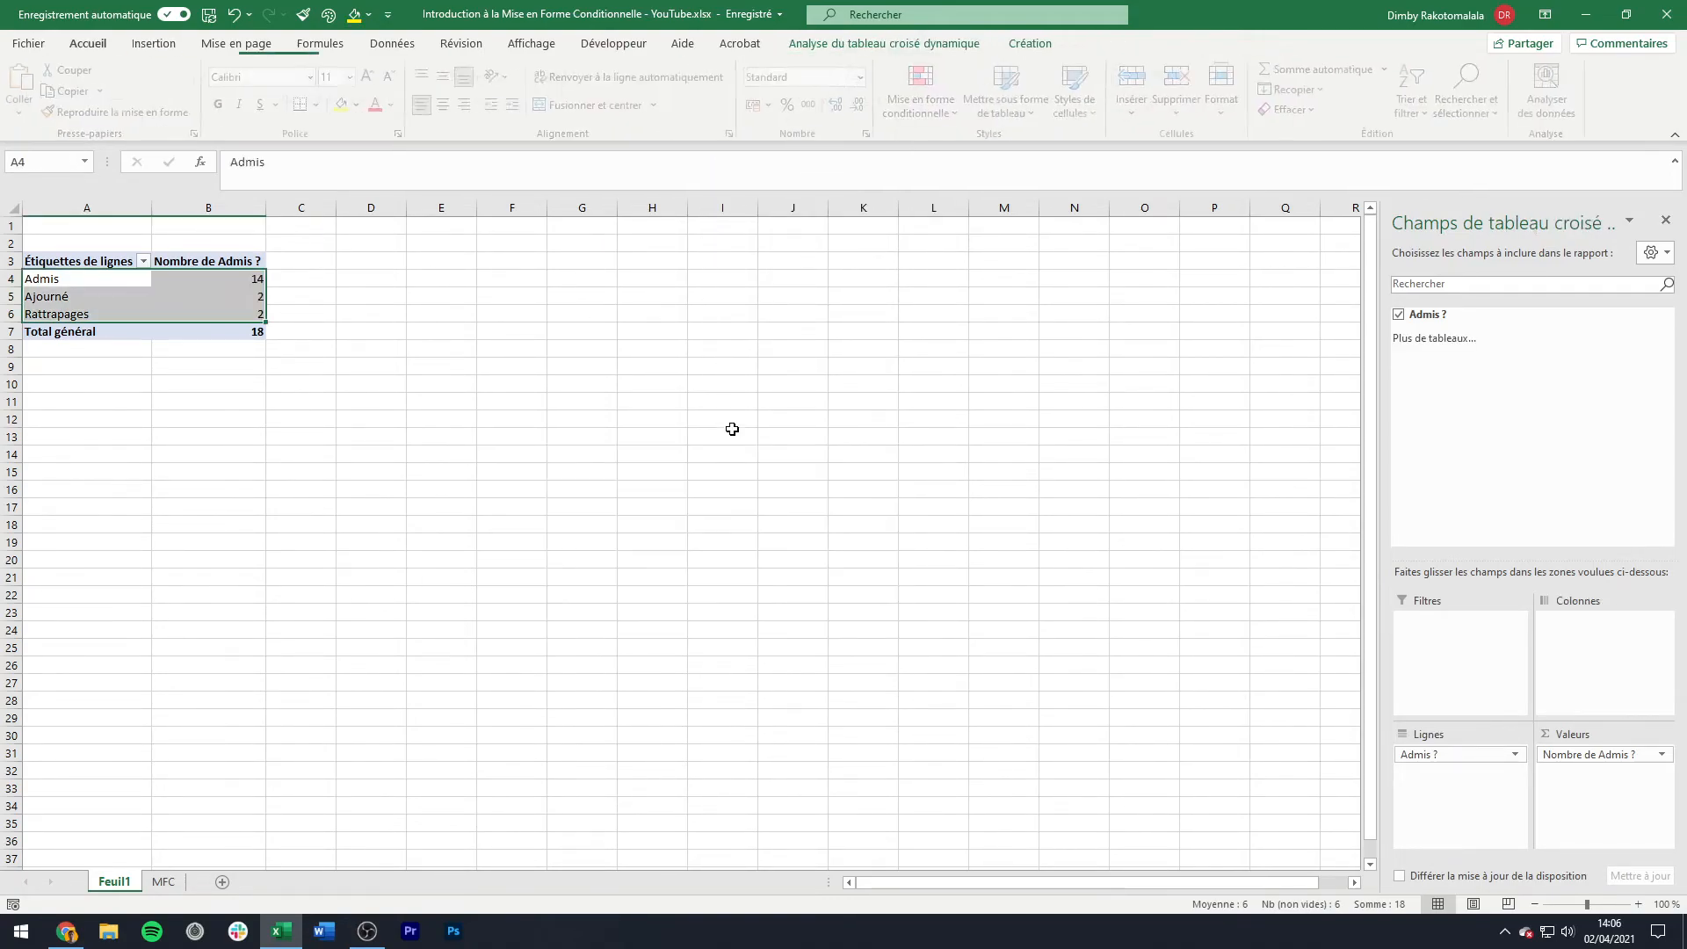
click(166, 882)
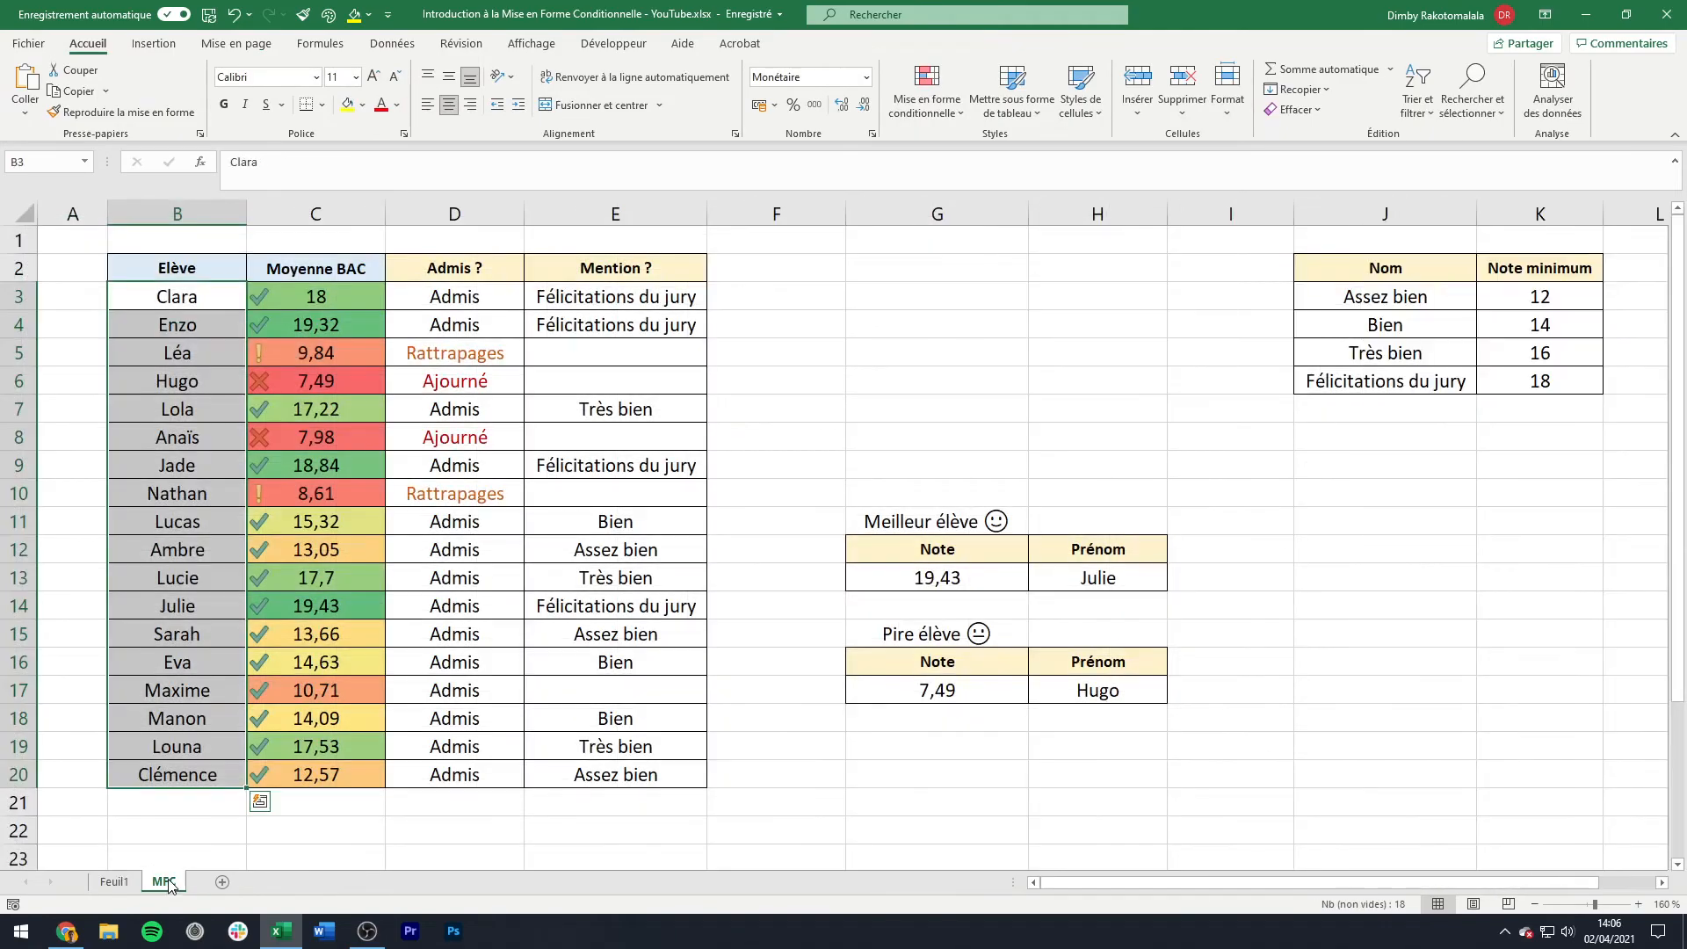
click(868, 272)
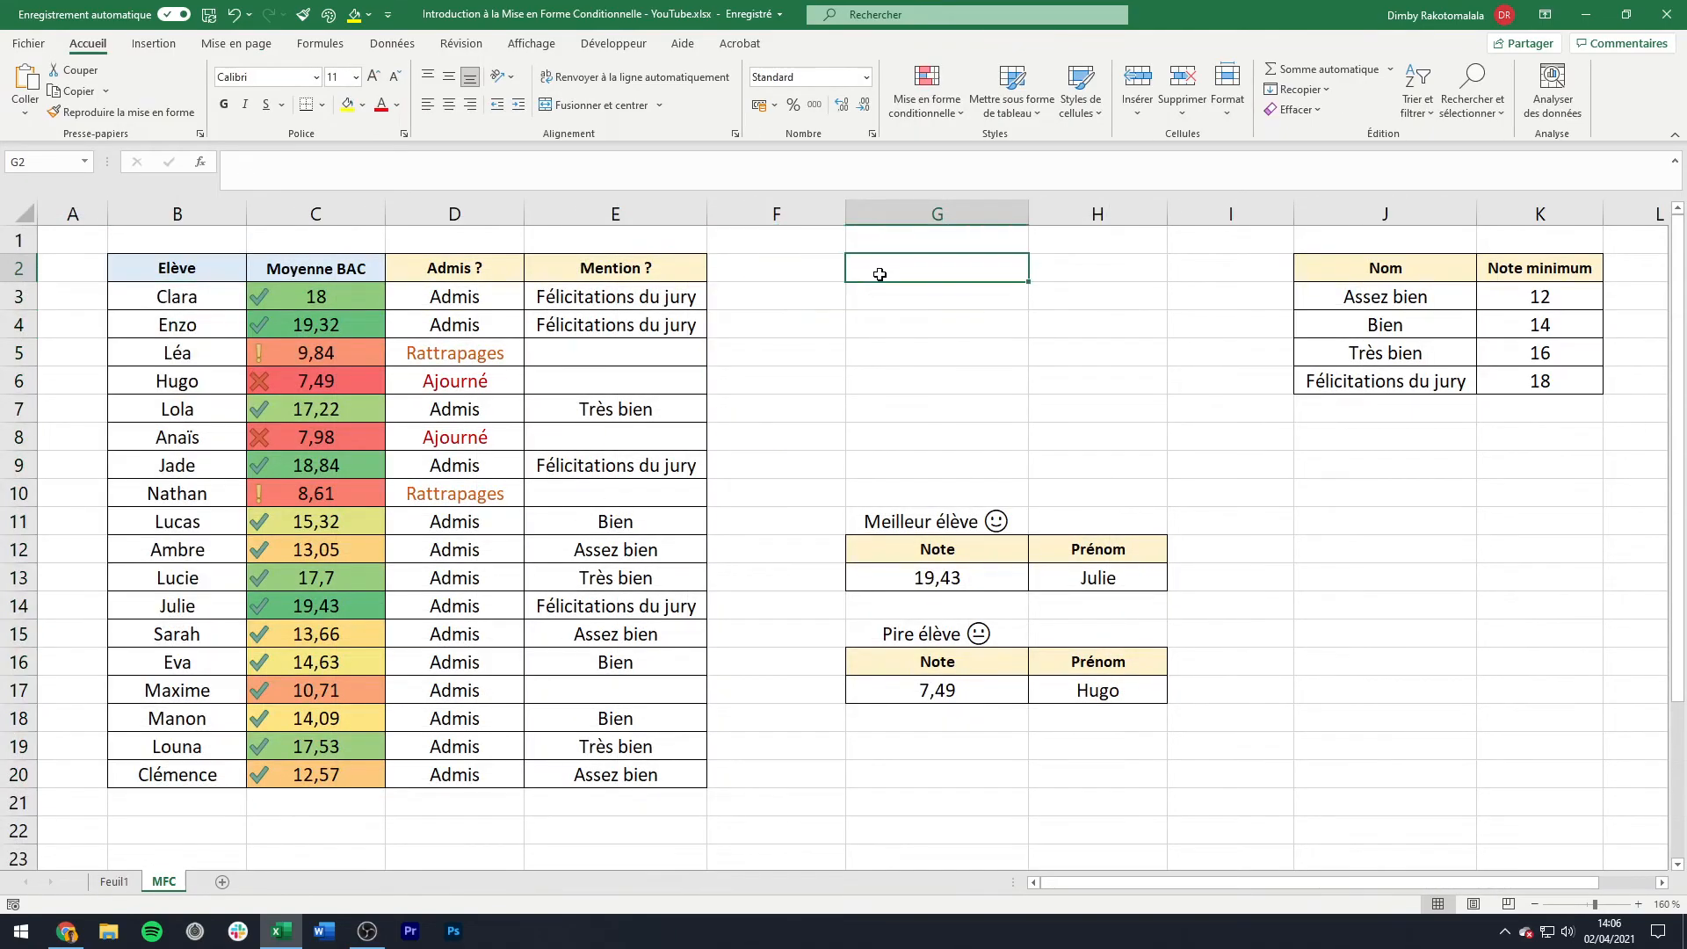
key(ctrl+v)
drag(845, 657, 985, 526)
drag(1001, 459, 784, 432)
drag(1302, 487, 1231, 470)
Step: Change the pie chart's title to "Résultats BAC 2021 TS1"
click(1053, 325)
double_click(1054, 327)
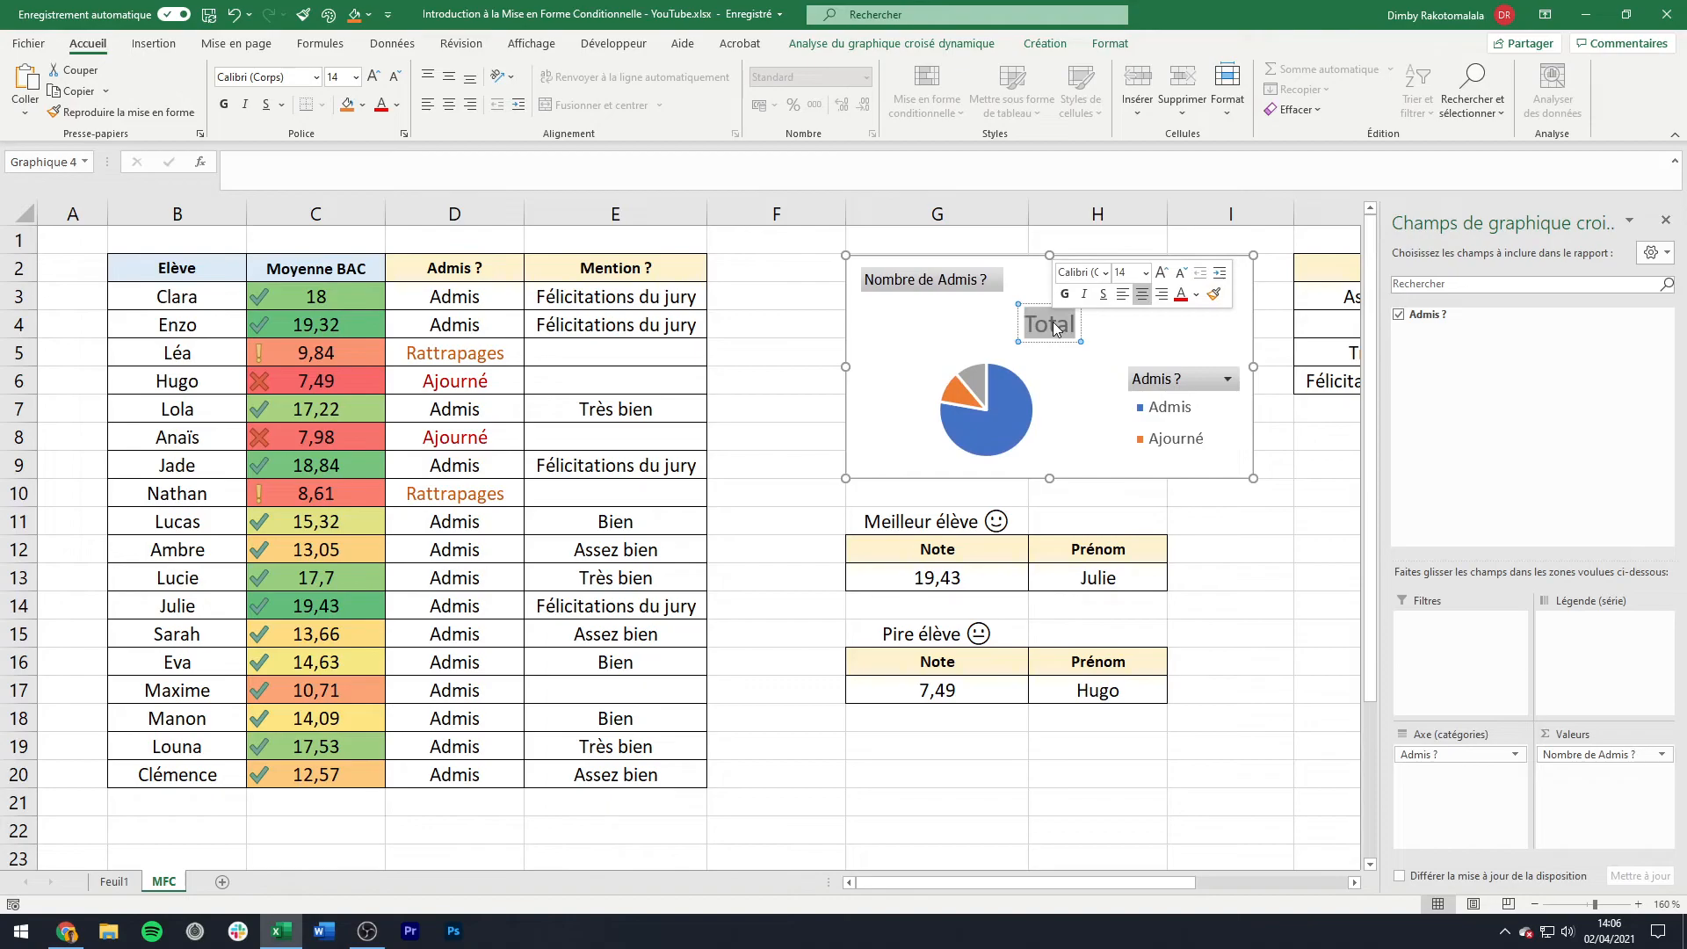
text(Rés)
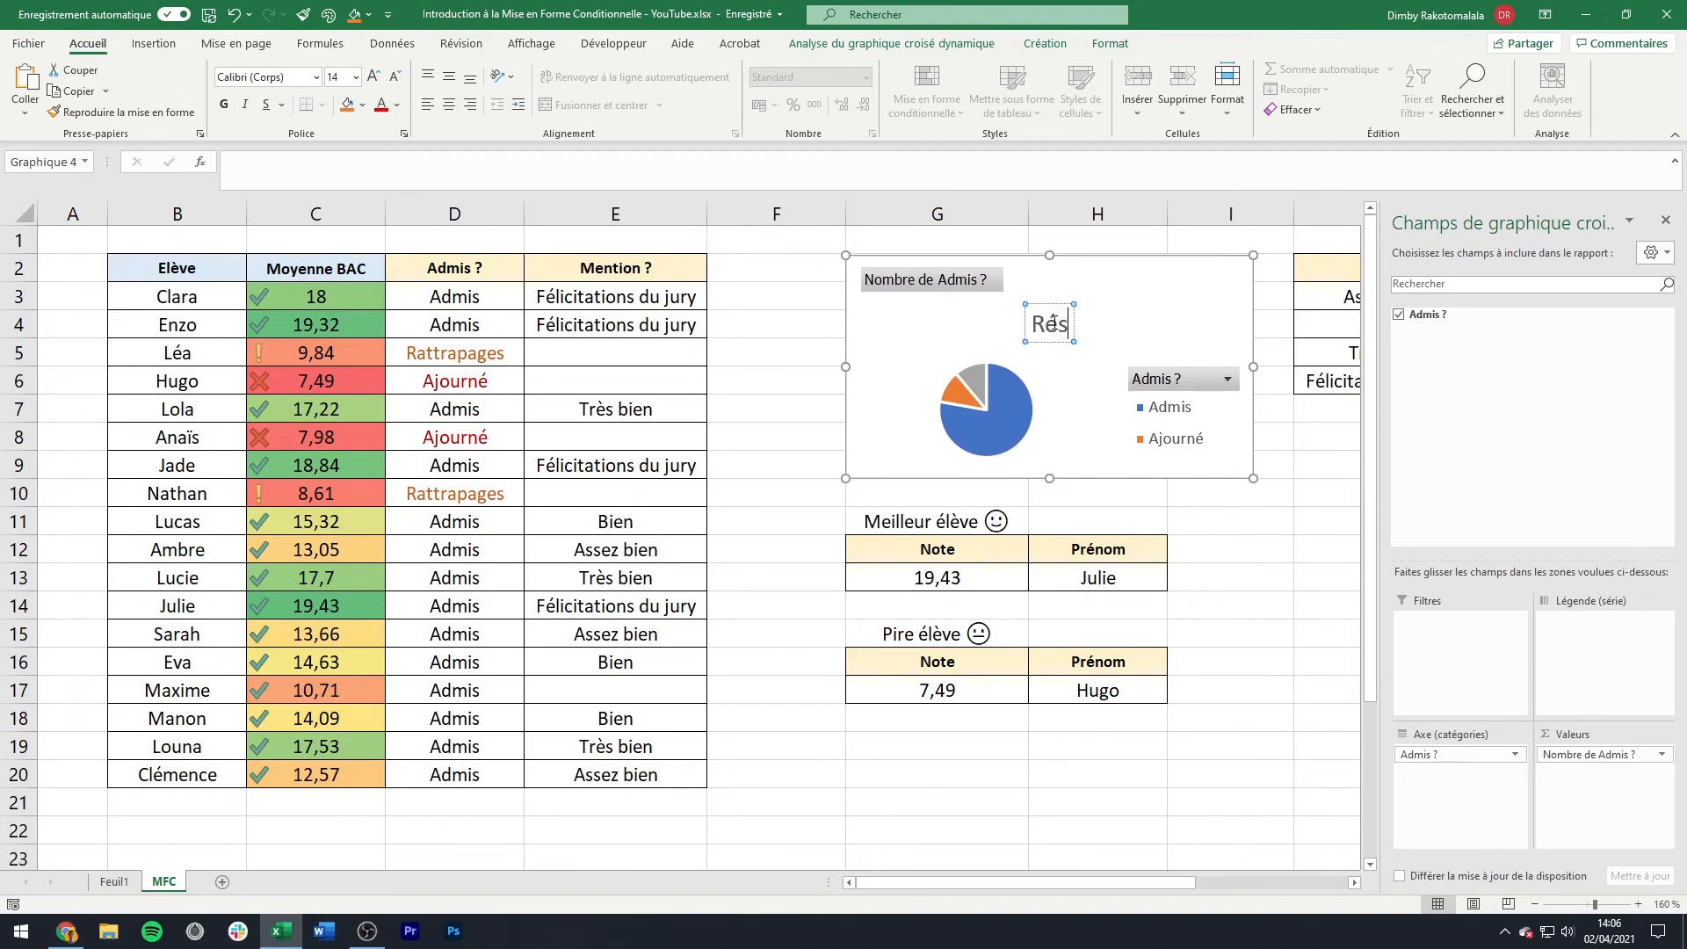
text(ultats BAC 20)
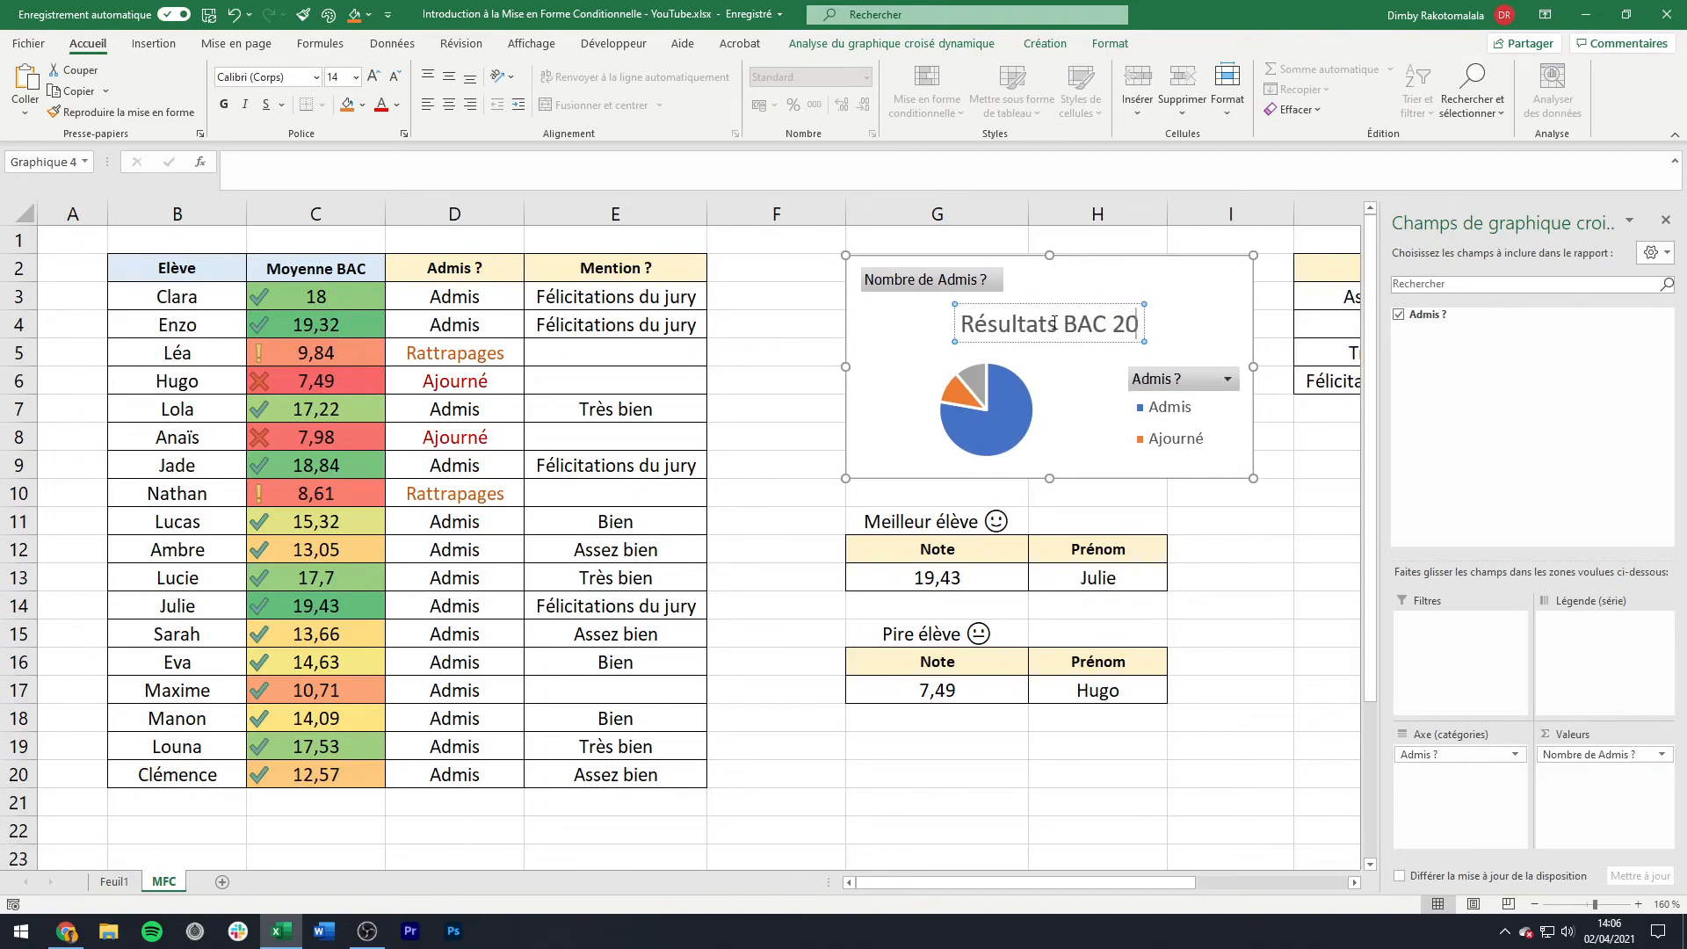
text(21 TS)
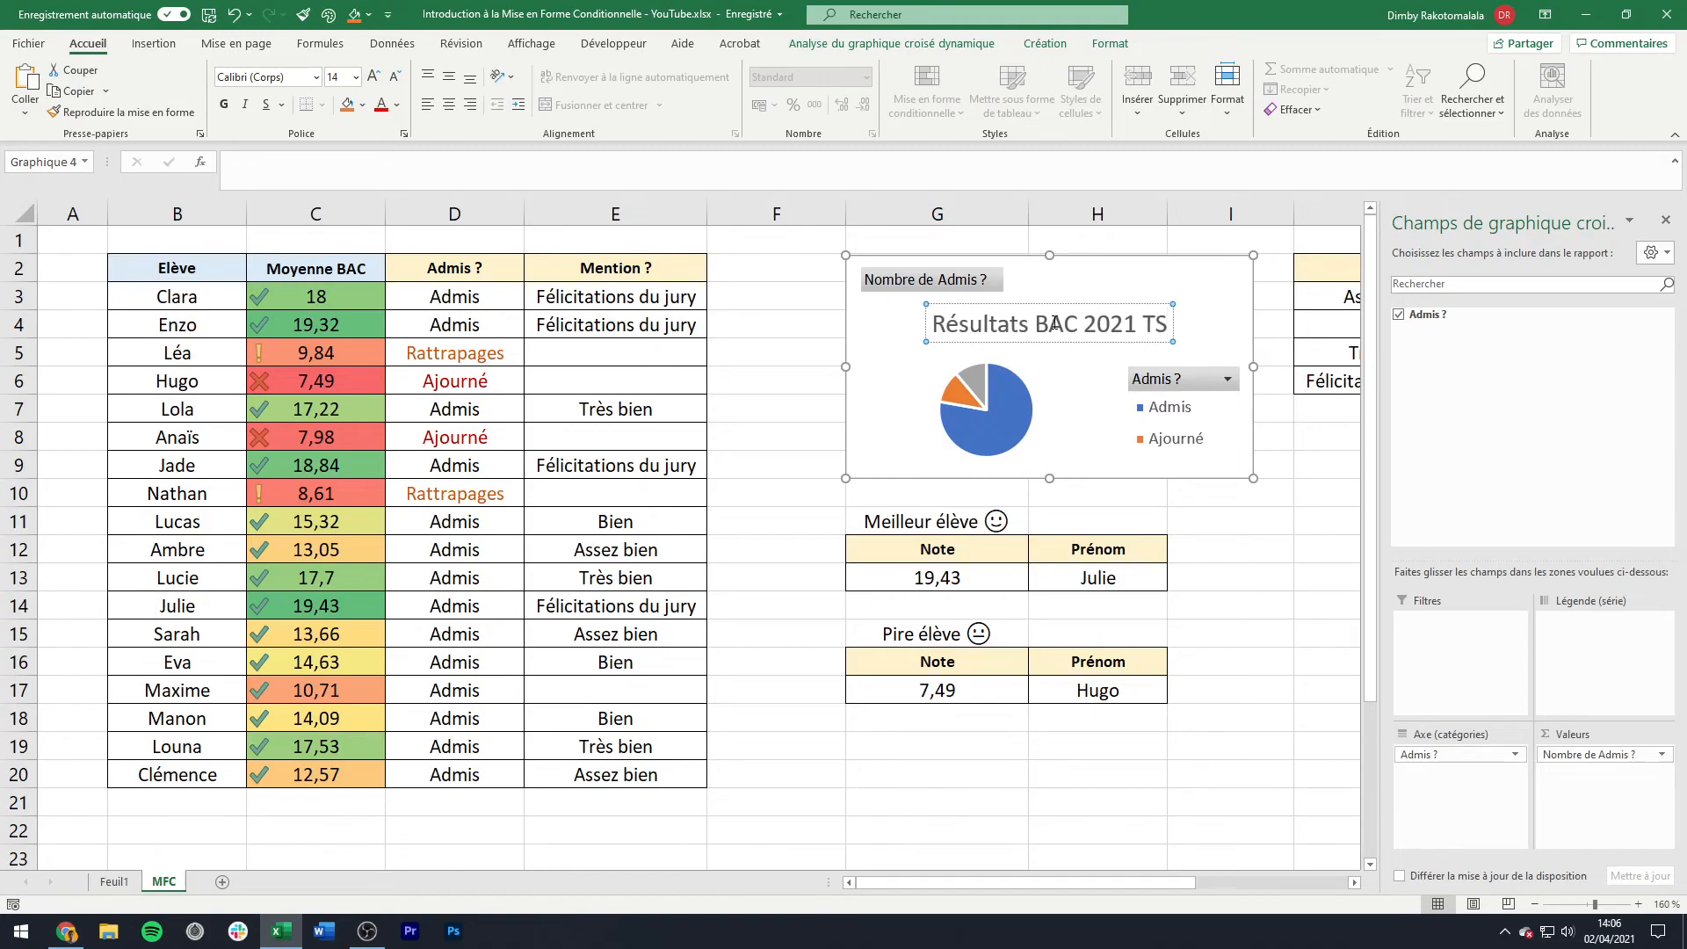
text(1)
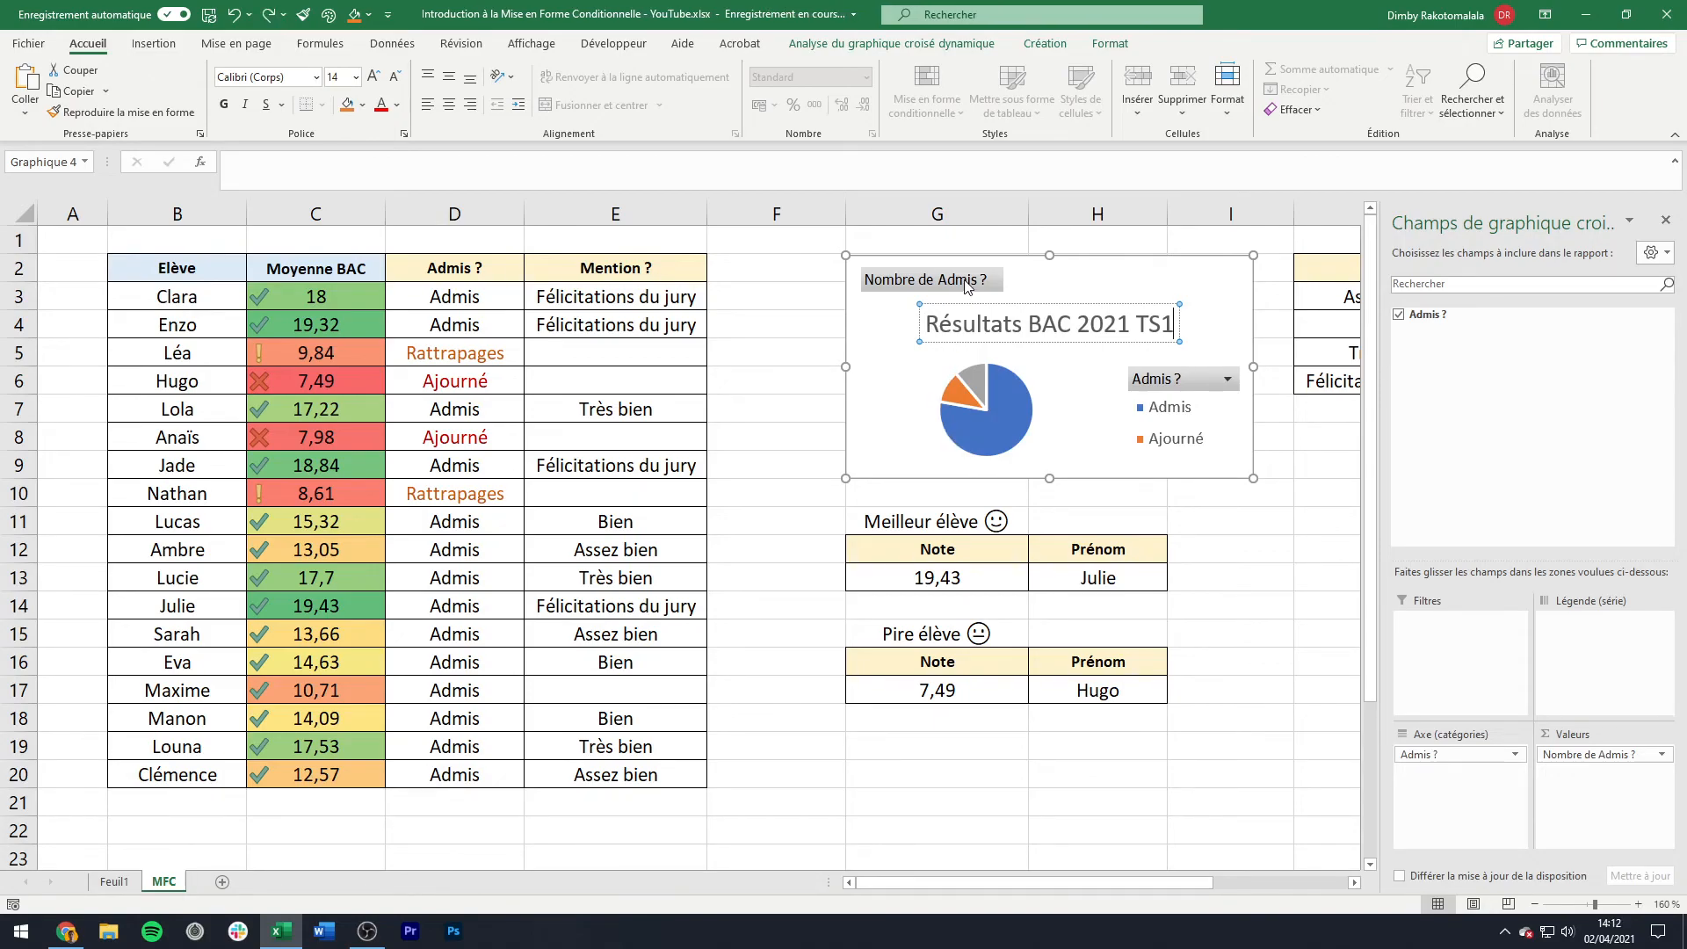
Step: Hide all field buttons on the pie chart and apply the chart style with a bold uppercase title and percentage labels on the slices
right_click(1189, 371)
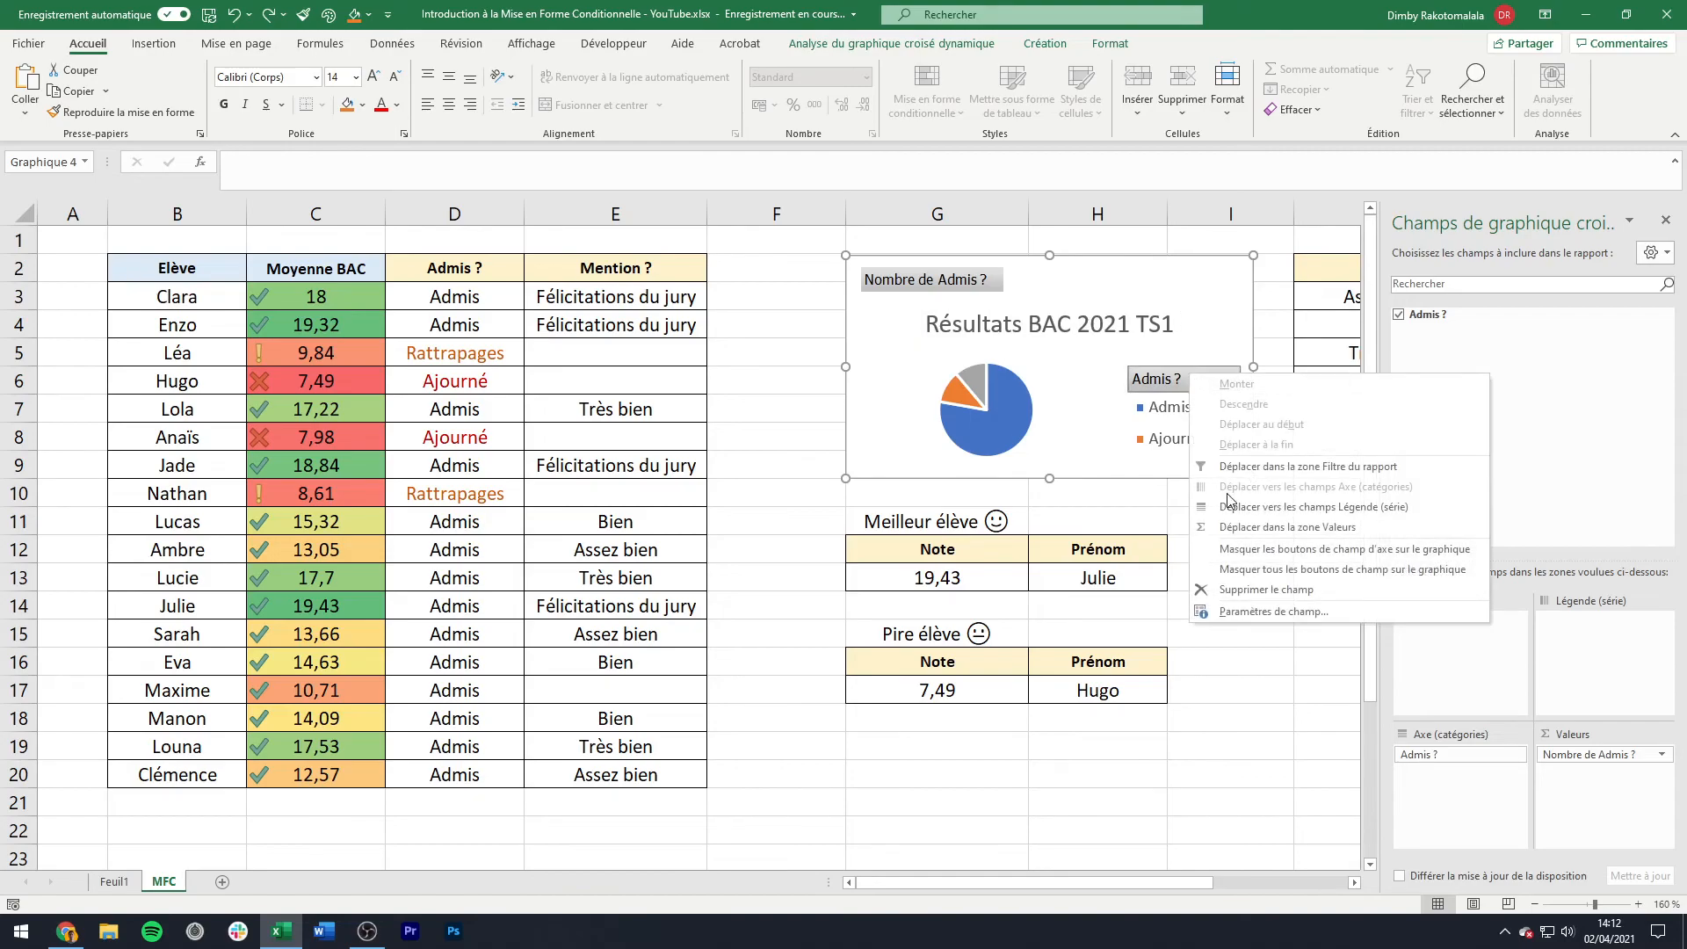
click(1247, 571)
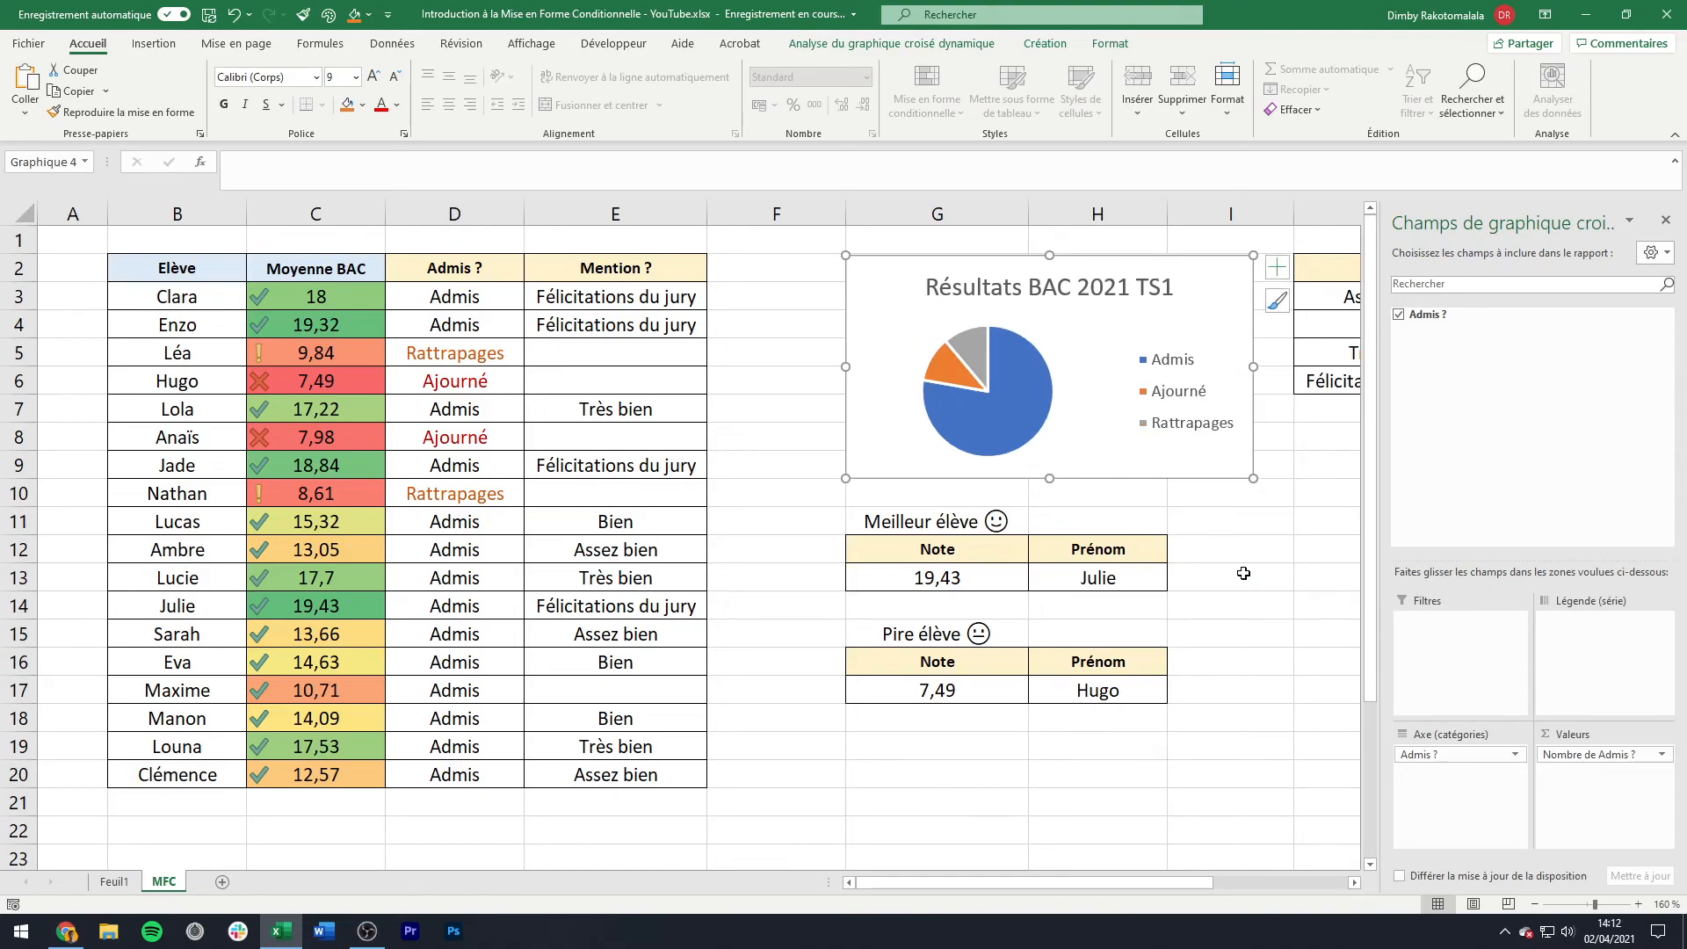
click(1057, 49)
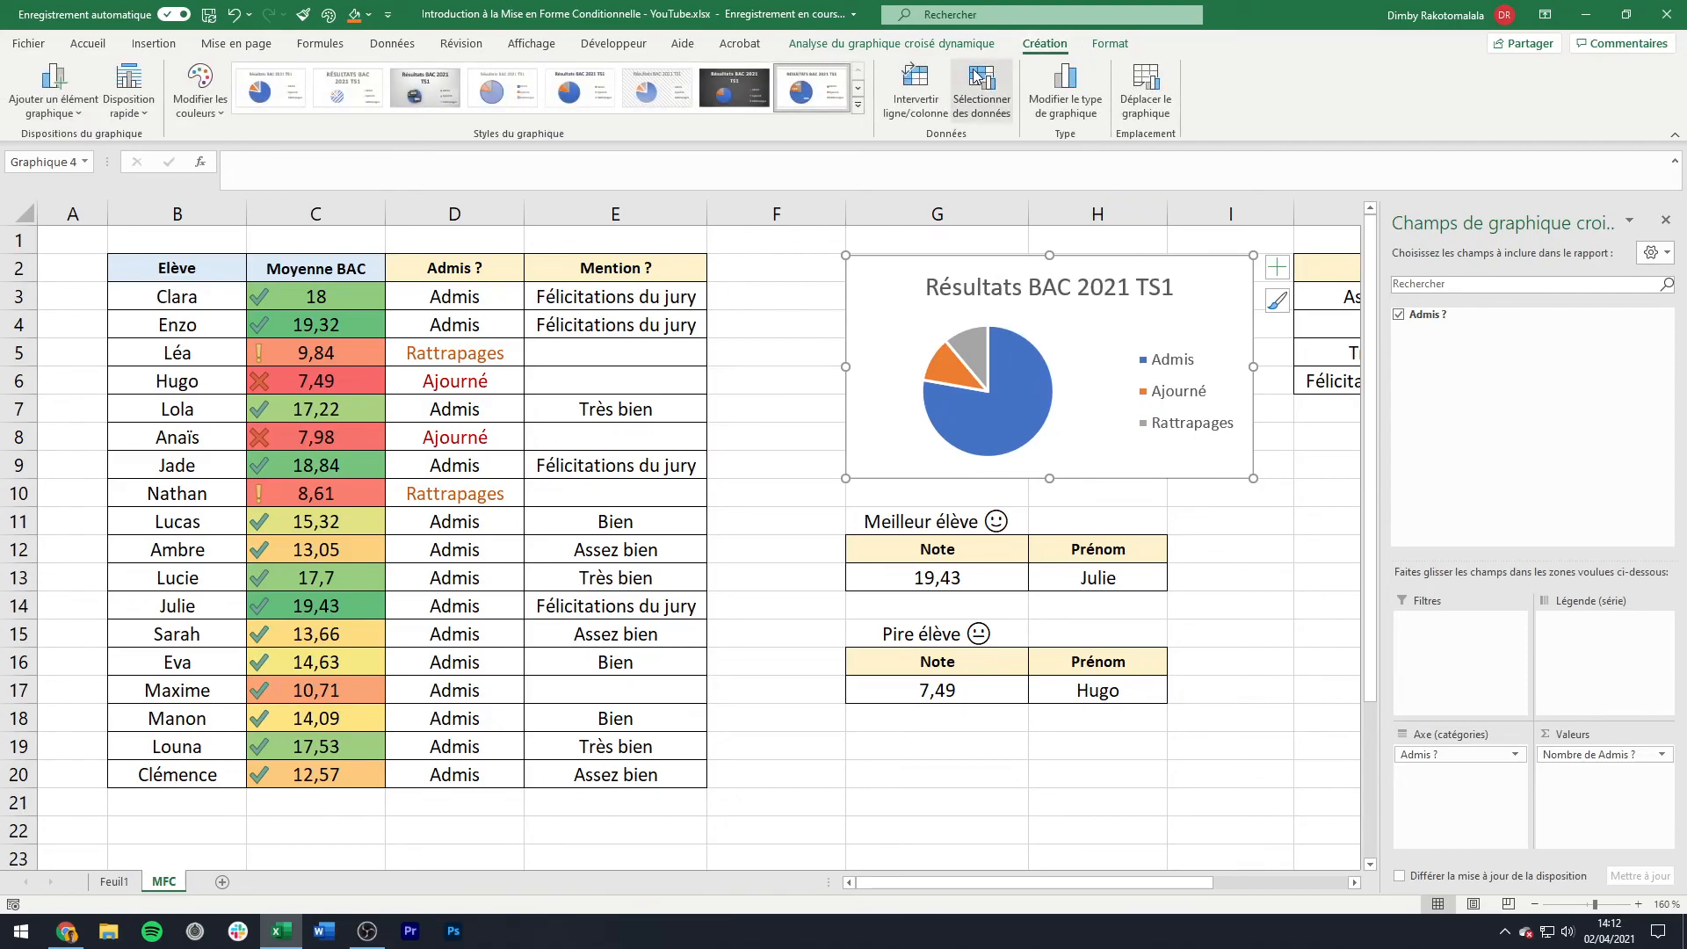
click(833, 103)
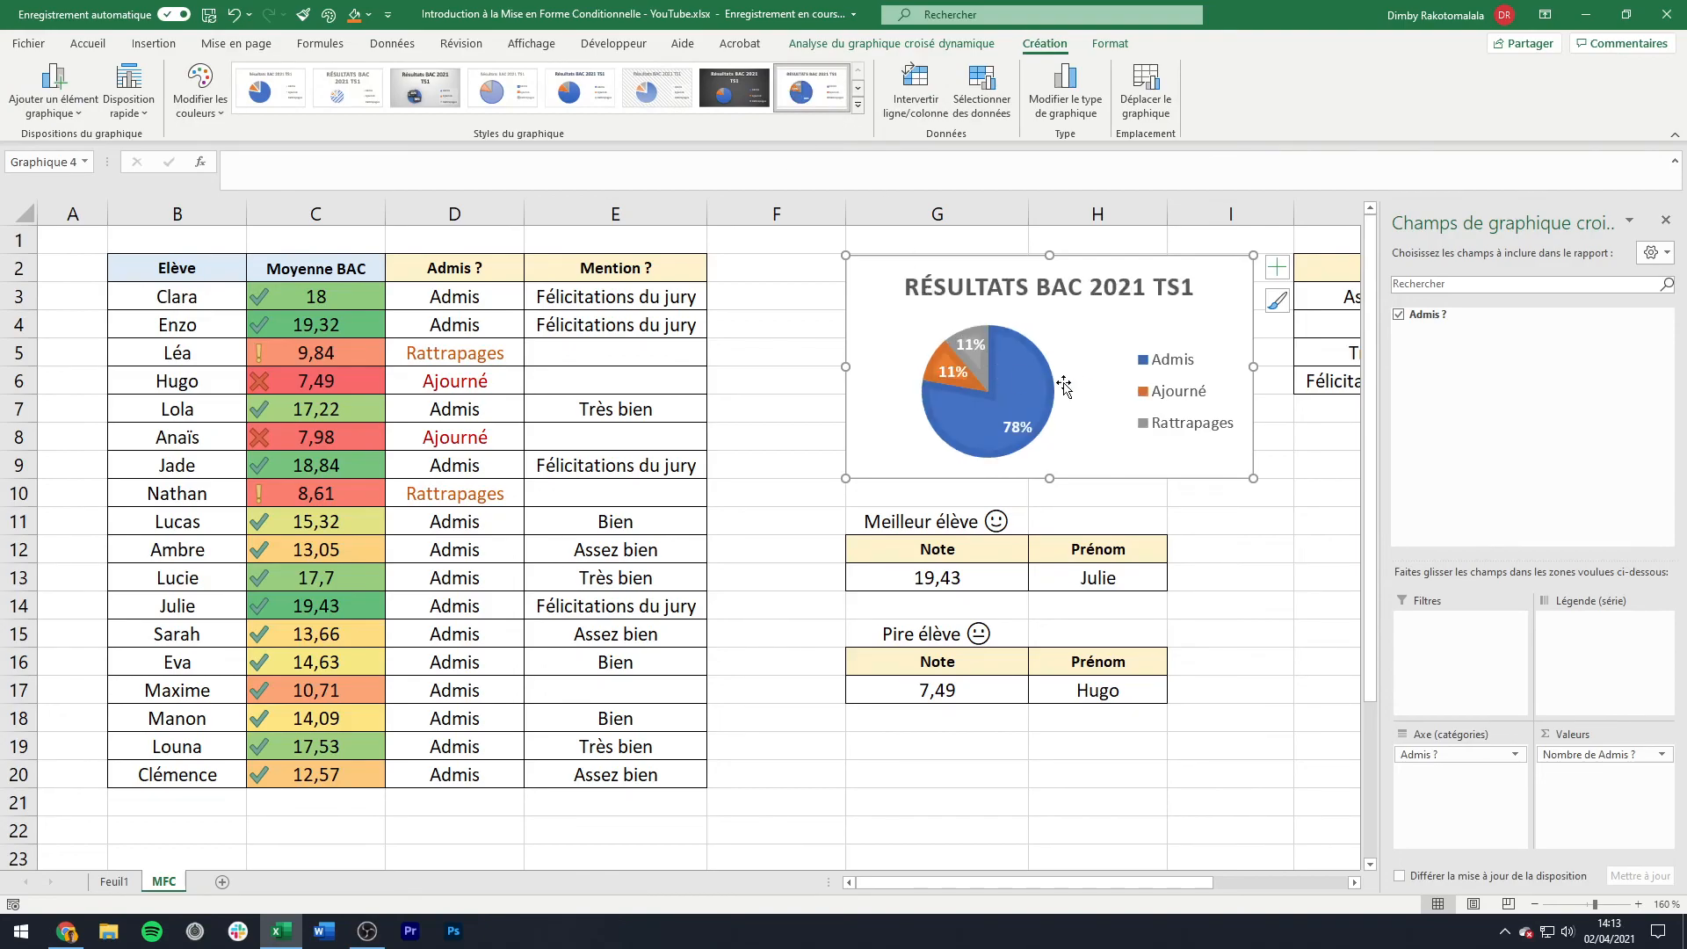
click(1206, 515)
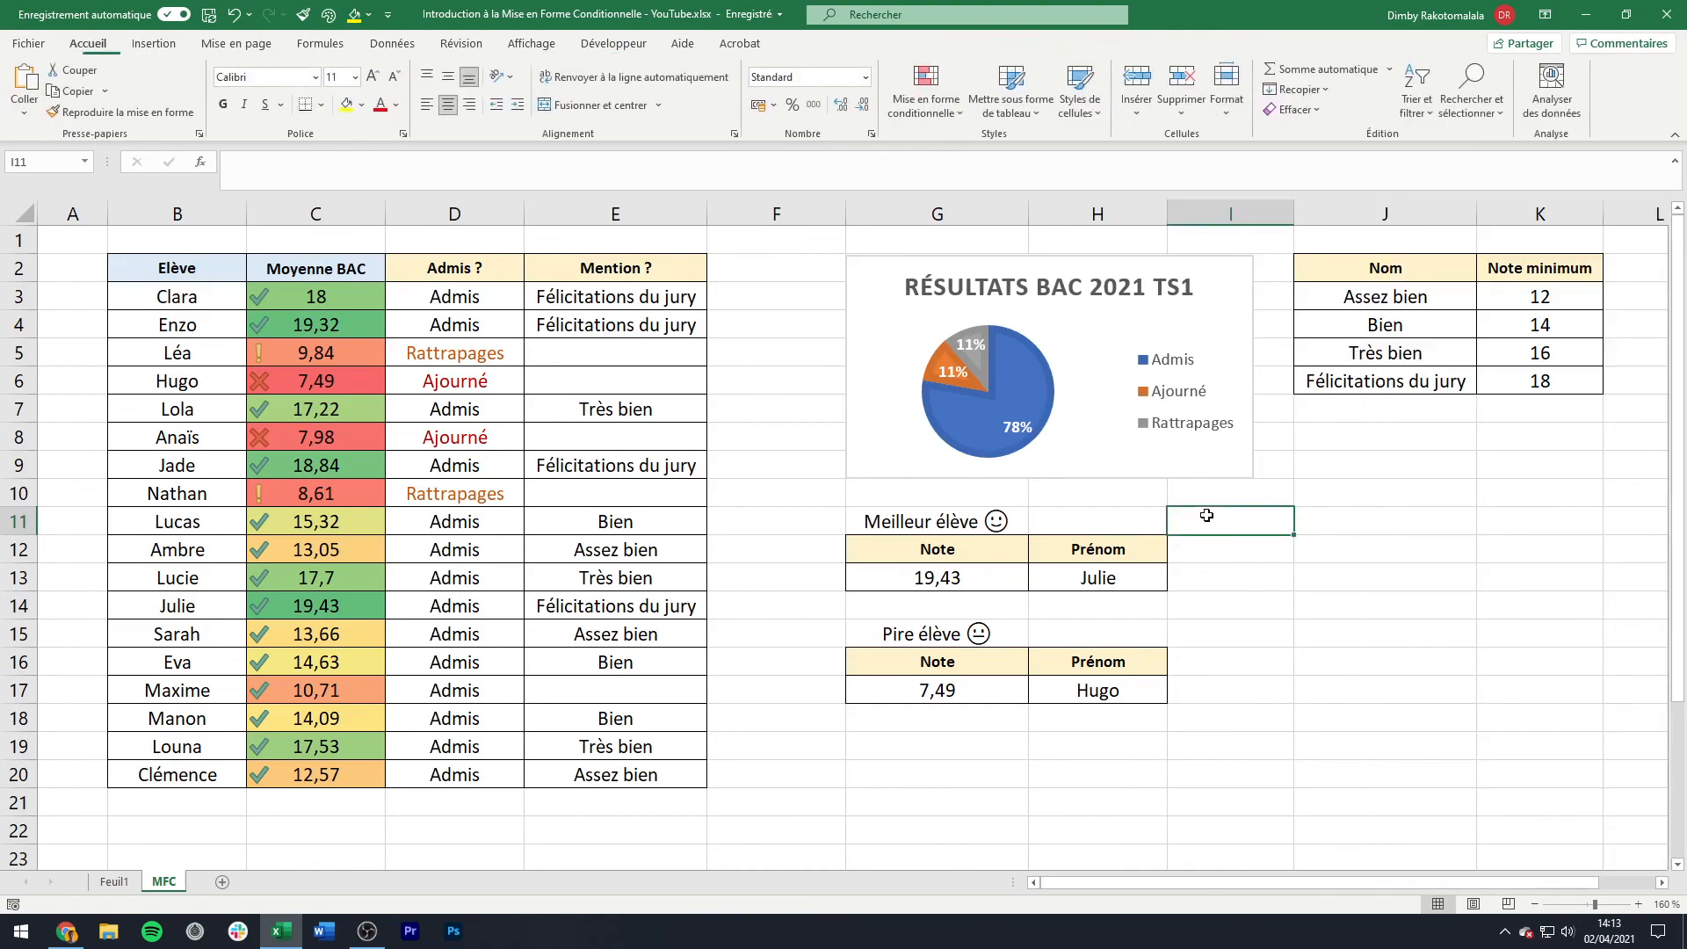